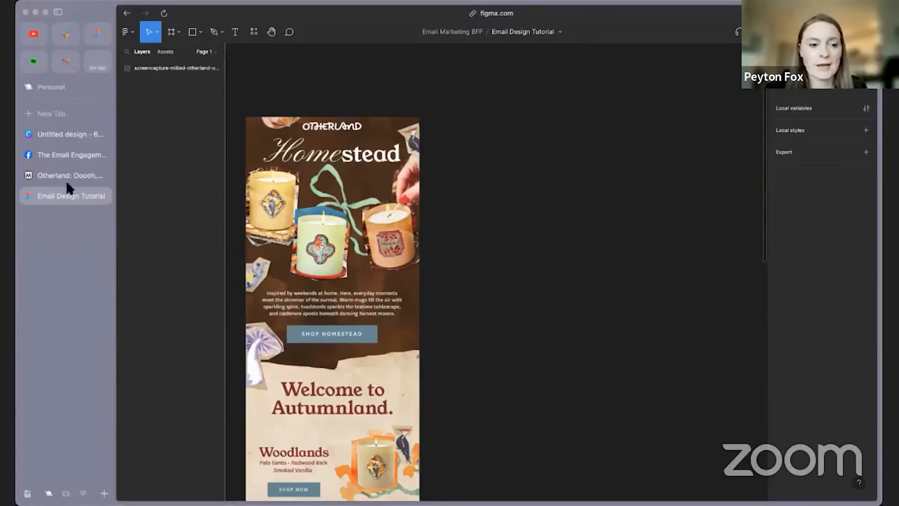
- Switch to the Milled page and examine the layout of the Otherland Homestead email from the hero down to the referral section
{"action": "left_click", "coordinate": [53, 176]}
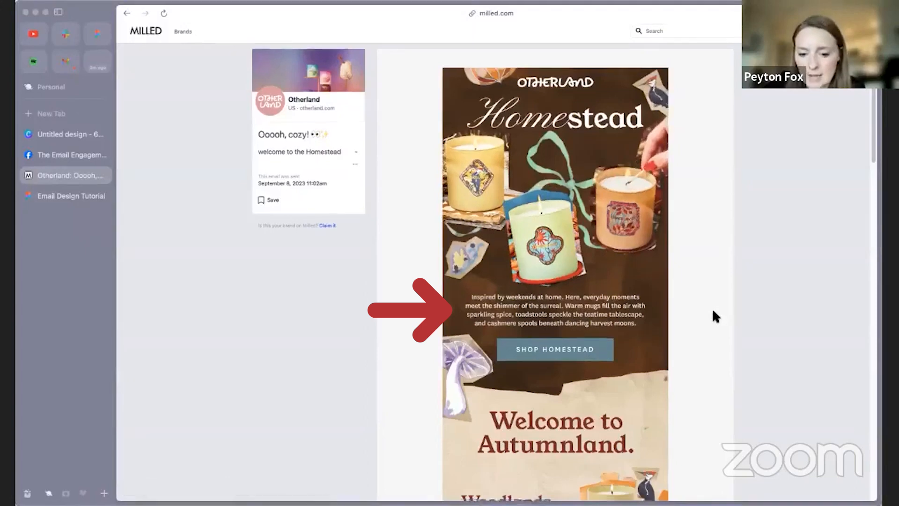
{"action": "scroll", "coordinate": [712, 308], "scroll_direction": "down", "scroll_amount": 3}
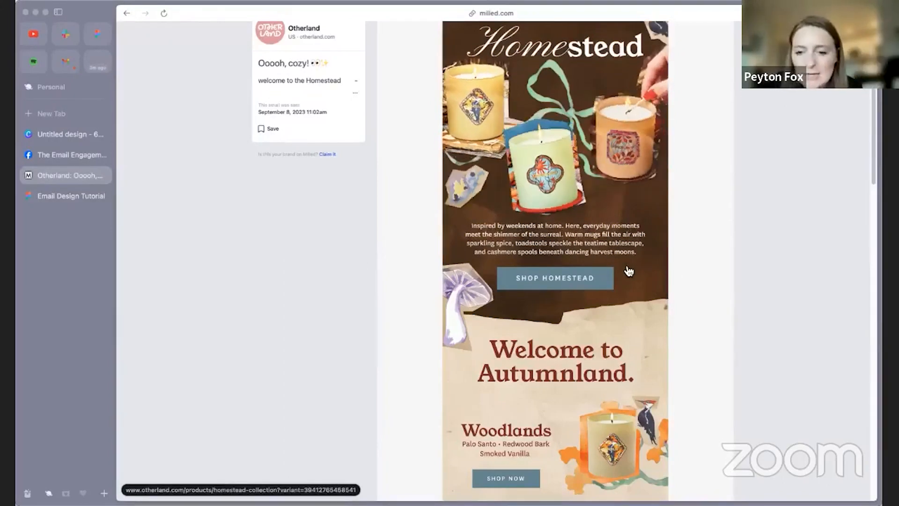
{"action": "scroll", "coordinate": [693, 273], "scroll_direction": "down", "scroll_amount": 3}
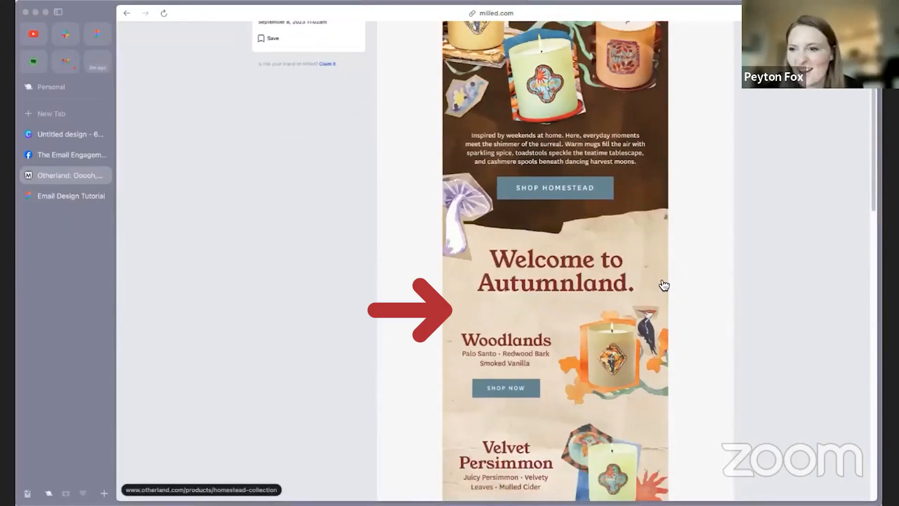
{"action": "scroll", "coordinate": [654, 220], "scroll_direction": "down", "scroll_amount": 3}
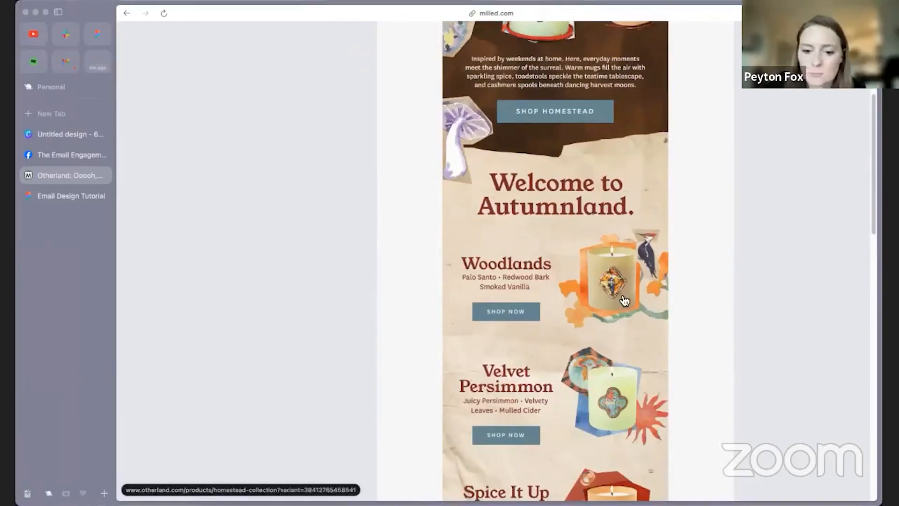
{"action": "scroll", "coordinate": [622, 301], "scroll_direction": "down", "scroll_amount": 3}
{"action": "scroll", "coordinate": [641, 325], "scroll_direction": "down", "scroll_amount": 10}
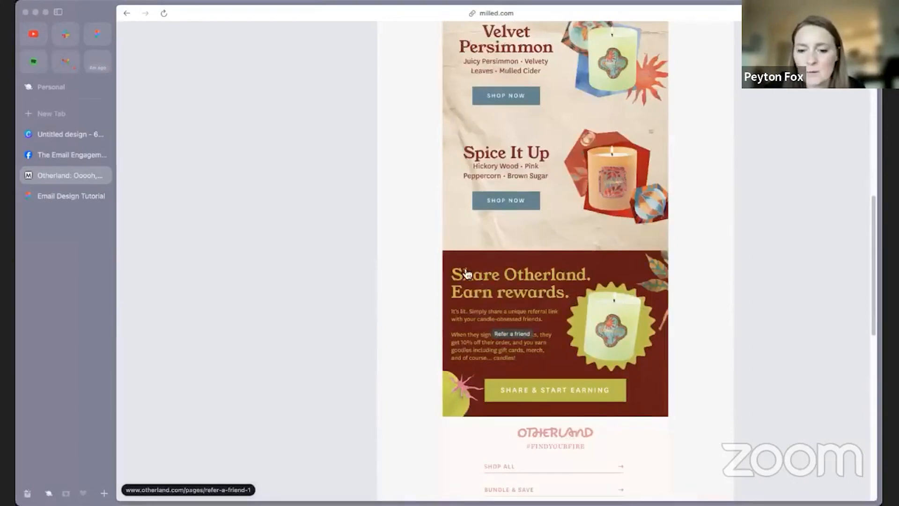
{"action": "scroll", "coordinate": [253, 223], "scroll_direction": "up", "scroll_amount": 14}
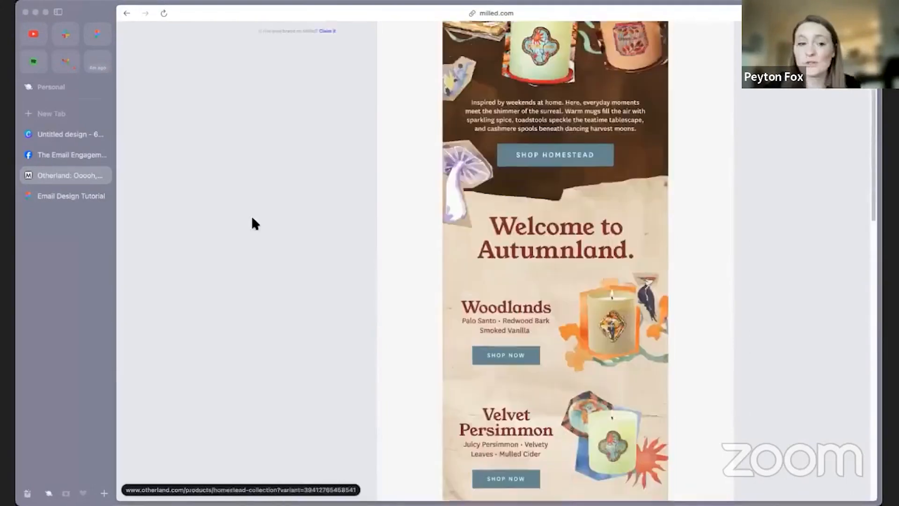
- Return to the Email Design Tutorial file in Figma, create a frame beside the reference email, and set its width to 600
{"action": "left_click", "coordinate": [74, 196]}
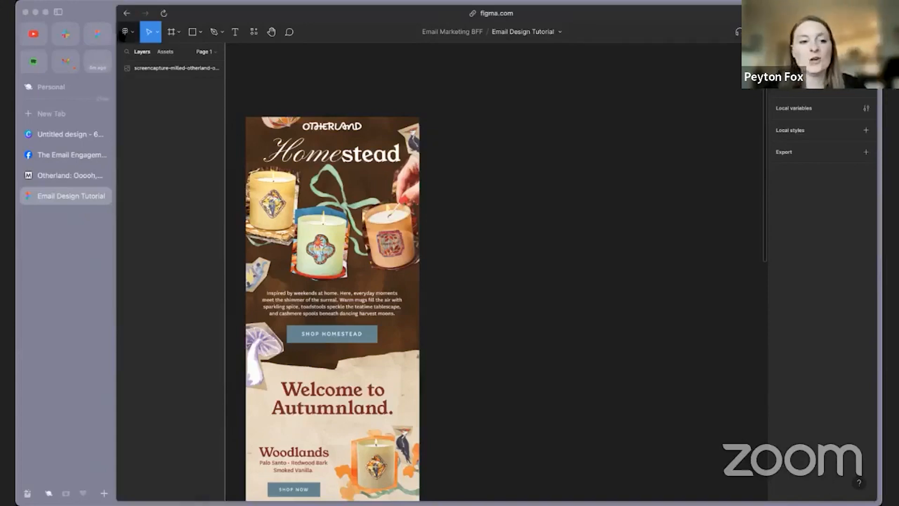
{"action": "left_click", "coordinate": [178, 32]}
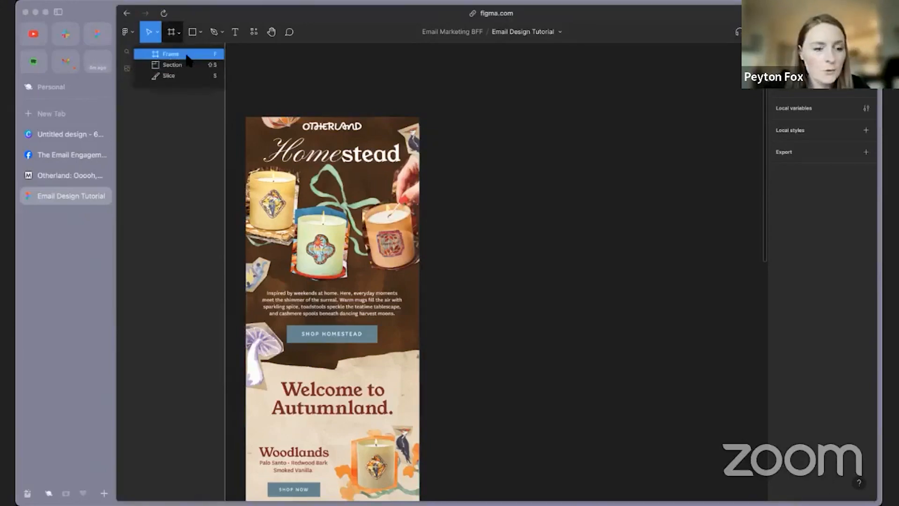
{"action": "left_click", "coordinate": [170, 53]}
{"action": "left_click", "coordinate": [450, 119]}
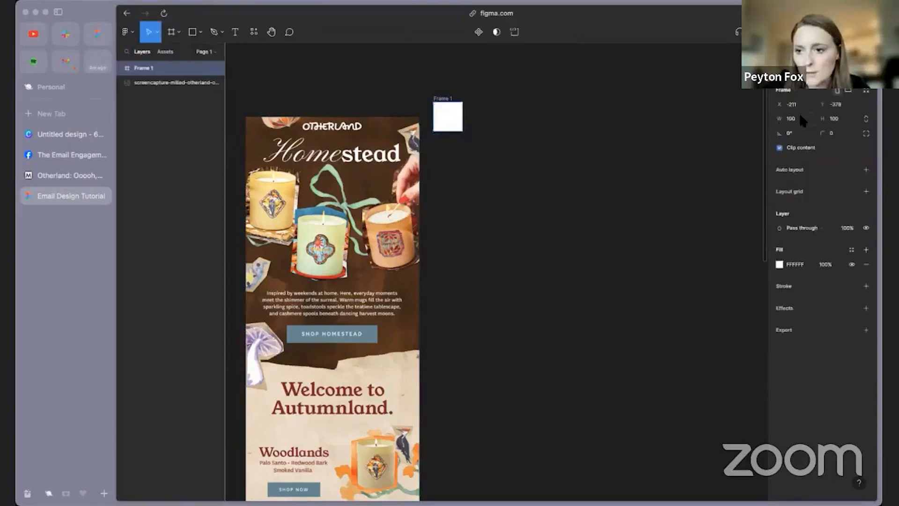
{"action": "left_click", "coordinate": [799, 117]}
{"action": "type", "text": "800"}
{"action": "key", "text": "Return"}
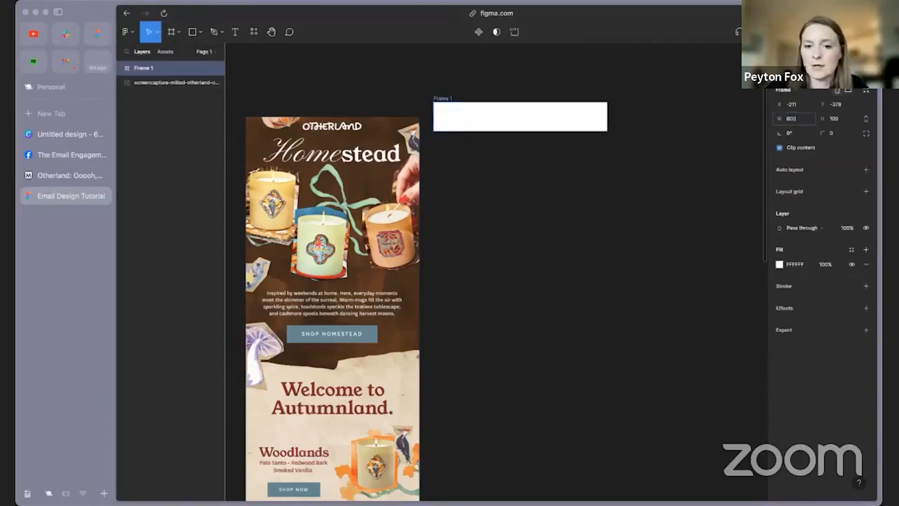
- Stretch the frame down to the end of the reference's red referral section and align its top with the reference email
{"action": "left_click_drag", "start_coordinate": [540, 141], "coordinate": [520, 438]}
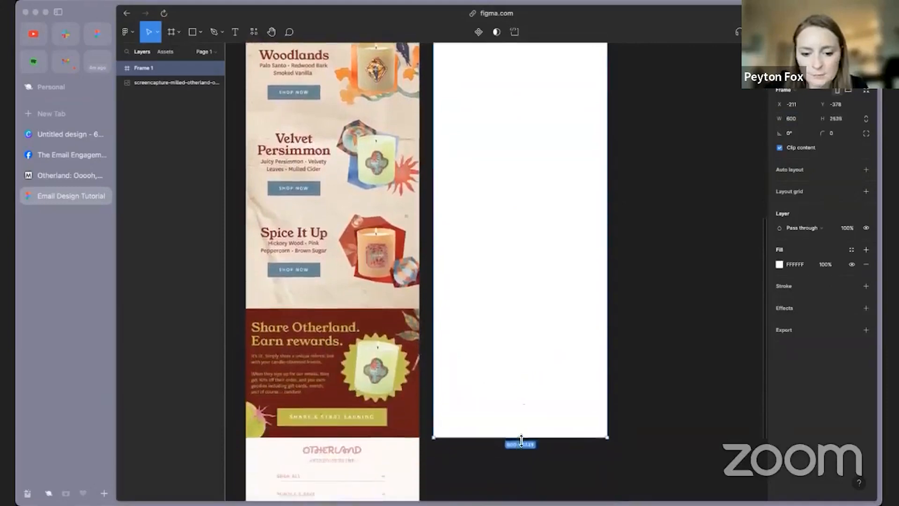
{"action": "left_click", "coordinate": [650, 384]}
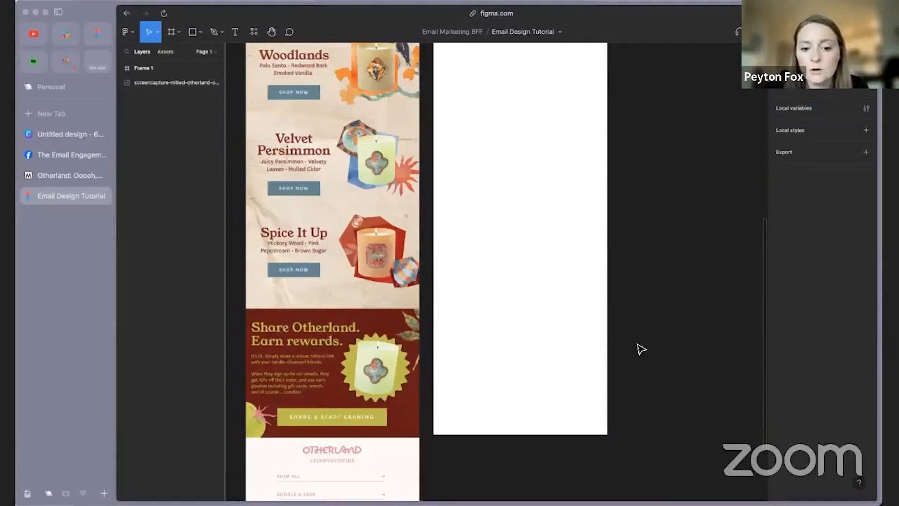
{"action": "scroll", "coordinate": [638, 349], "scroll_direction": "up", "scroll_amount": 5}
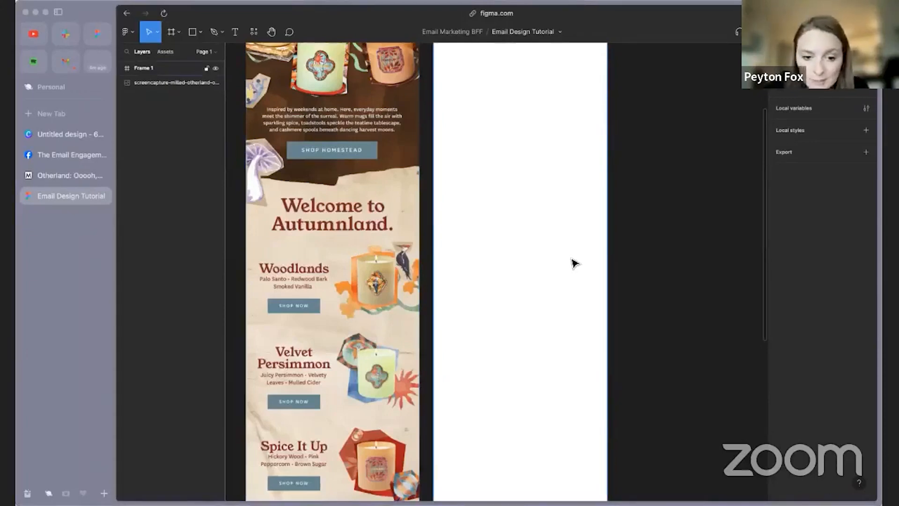
{"action": "scroll", "coordinate": [573, 263], "scroll_direction": "up", "scroll_amount": 3}
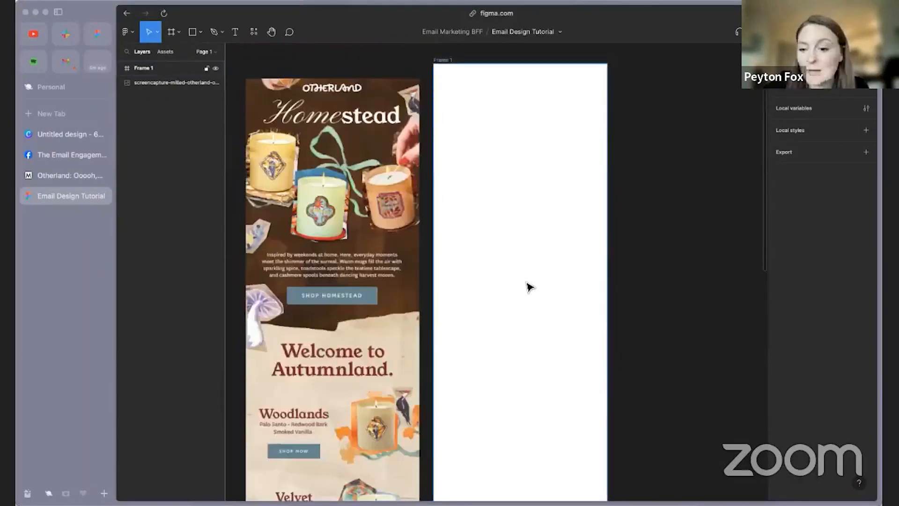
{"action": "left_click", "coordinate": [607, 237]}
{"action": "left_click_drag", "start_coordinate": [485, 74], "coordinate": [481, 90]}
{"action": "left_click", "coordinate": [616, 168]}
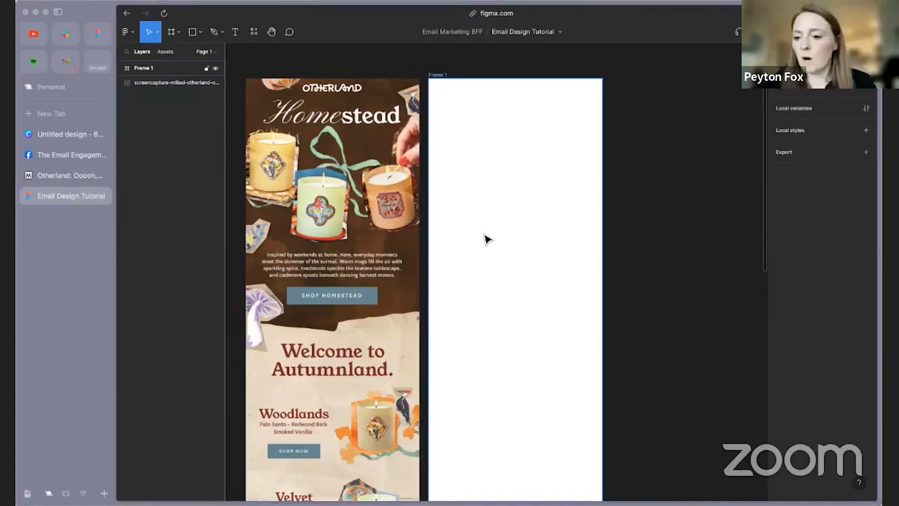
- Draw a 600 × 974 rectangle at the top of the frame and fill it with the dark brown sampled from the reference hero
{"action": "left_click", "coordinate": [192, 32]}
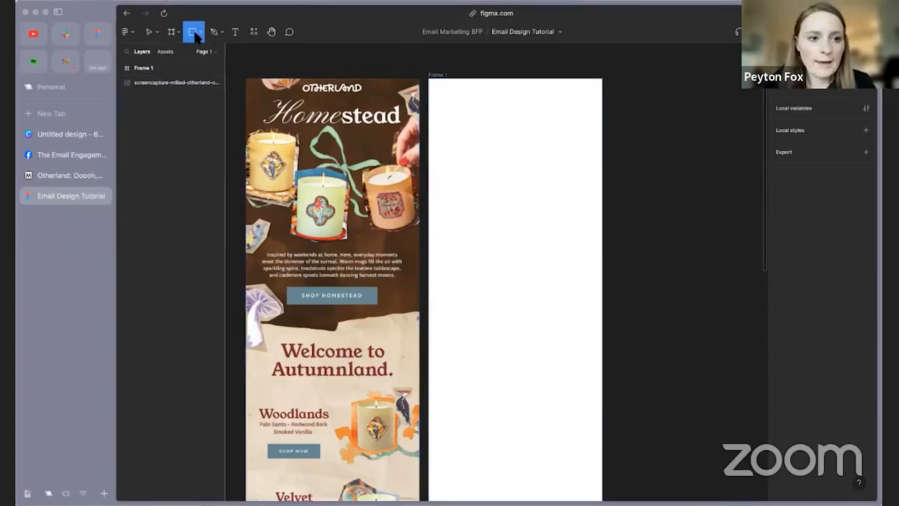
{"action": "left_click_drag", "start_coordinate": [429, 79], "coordinate": [603, 360]}
{"action": "left_click", "coordinate": [779, 250]}
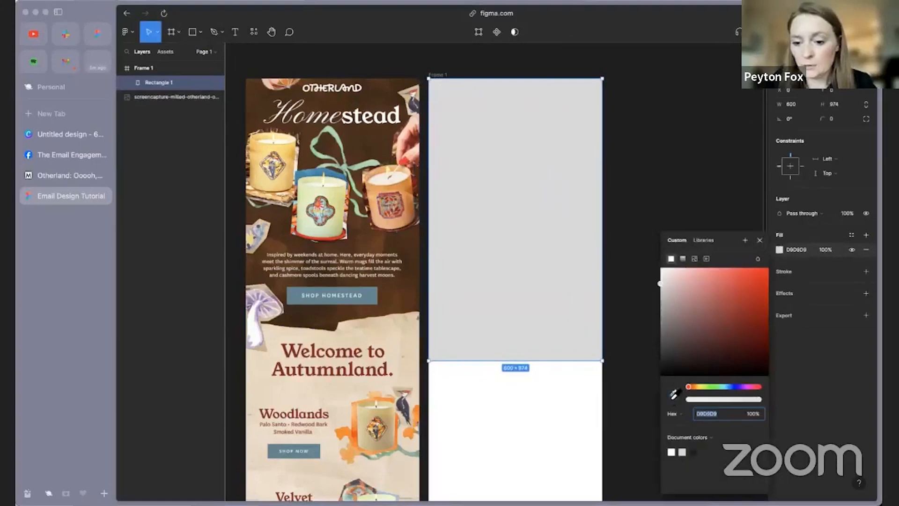
{"action": "left_click", "coordinate": [674, 393]}
{"action": "left_click", "coordinate": [393, 129]}
{"action": "left_click", "coordinate": [683, 177]}
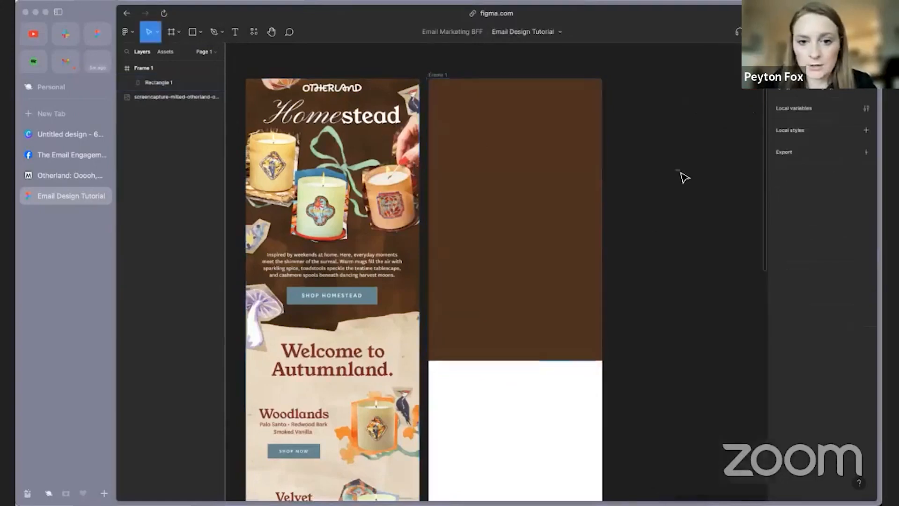
- Shorten the brown rectangle to 868 high and place a duplicate directly beneath it
{"action": "left_click", "coordinate": [570, 223]}
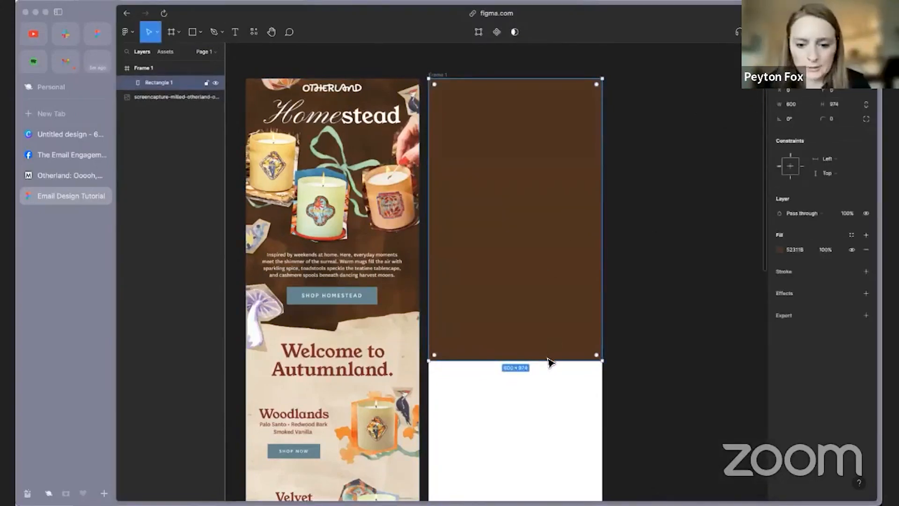
{"action": "left_click_drag", "start_coordinate": [551, 361], "coordinate": [546, 330]}
{"action": "left_click_drag", "start_coordinate": [530, 192], "coordinate": [538, 378]}
- Fill the duplicated lower rectangle with the beige sampled from the reference's paper background
{"action": "left_click", "coordinate": [779, 250]}
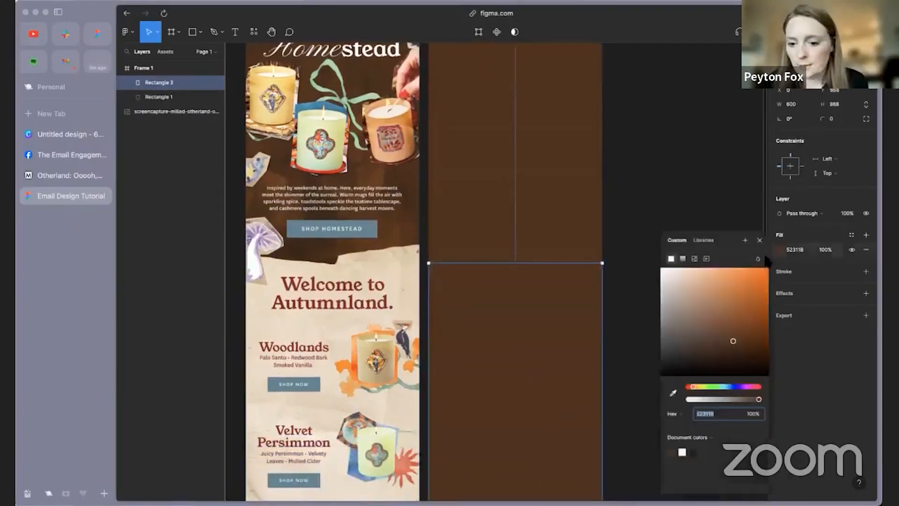
{"action": "left_click", "coordinate": [673, 392]}
{"action": "left_click", "coordinate": [406, 262]}
{"action": "left_click", "coordinate": [628, 205]}
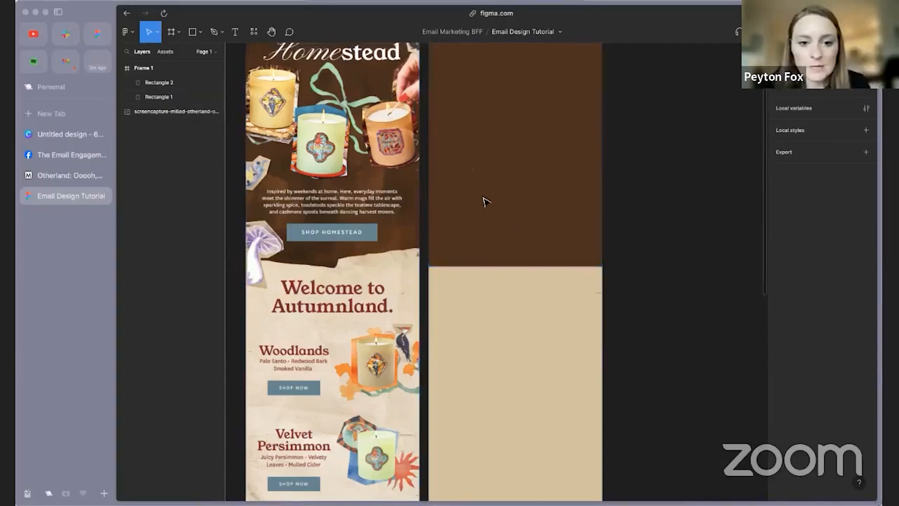
- Draw a button rectangle about 337 × 69 in the lower brown section and fill it with blue 5C8590 sampled from the reference button
{"action": "scroll", "coordinate": [484, 201], "scroll_direction": "up", "scroll_amount": 2}
{"action": "left_click", "coordinate": [200, 32]}
{"action": "left_click", "coordinate": [194, 53]}
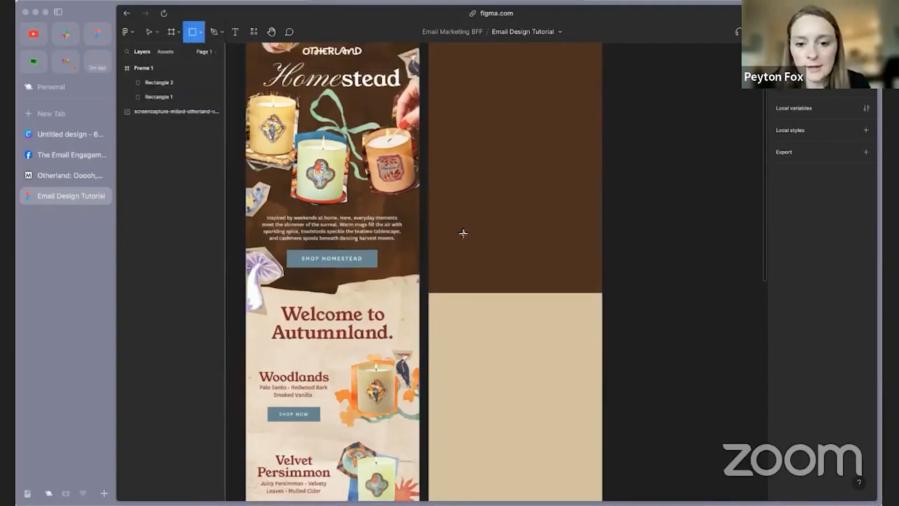
{"action": "left_click_drag", "start_coordinate": [469, 229], "coordinate": [545, 238]}
{"action": "left_click", "coordinate": [779, 249]}
{"action": "left_click", "coordinate": [674, 395]}
{"action": "left_click", "coordinate": [375, 260]}
{"action": "left_click", "coordinate": [661, 191]}
- Adjust the blue button's position in the brown section and centre it horizontally in the frame
{"action": "left_click", "coordinate": [547, 241]}
{"action": "left_click_drag", "start_coordinate": [546, 245], "coordinate": [544, 247]}
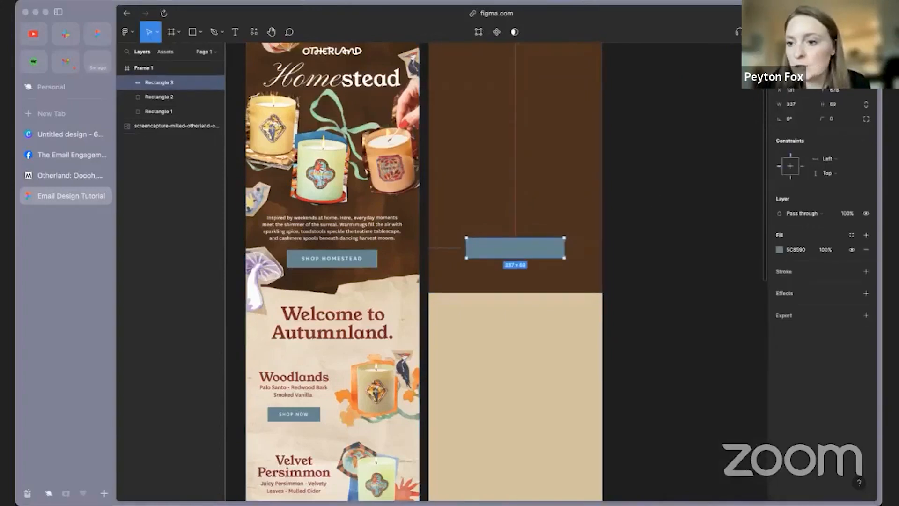
{"action": "key", "text": "alt+d"}
{"action": "key", "text": "alt+h"}
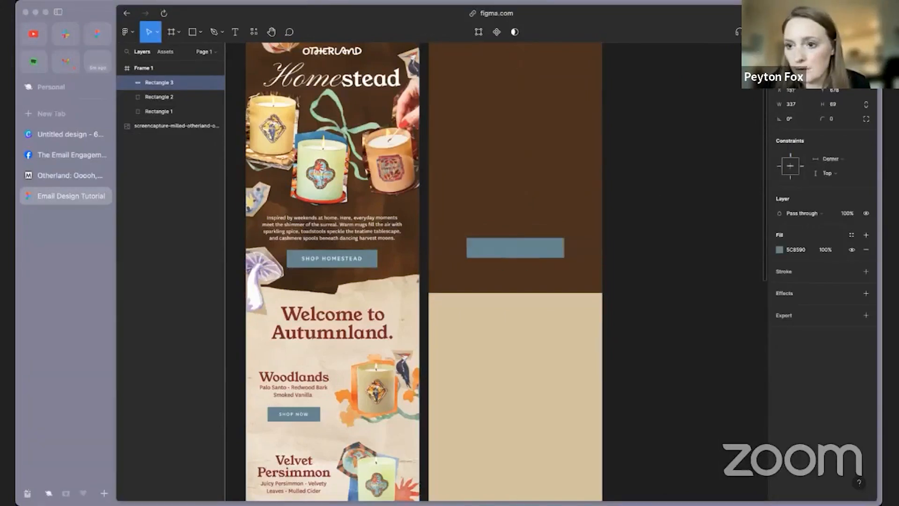
{"action": "left_click", "coordinate": [675, 228]}
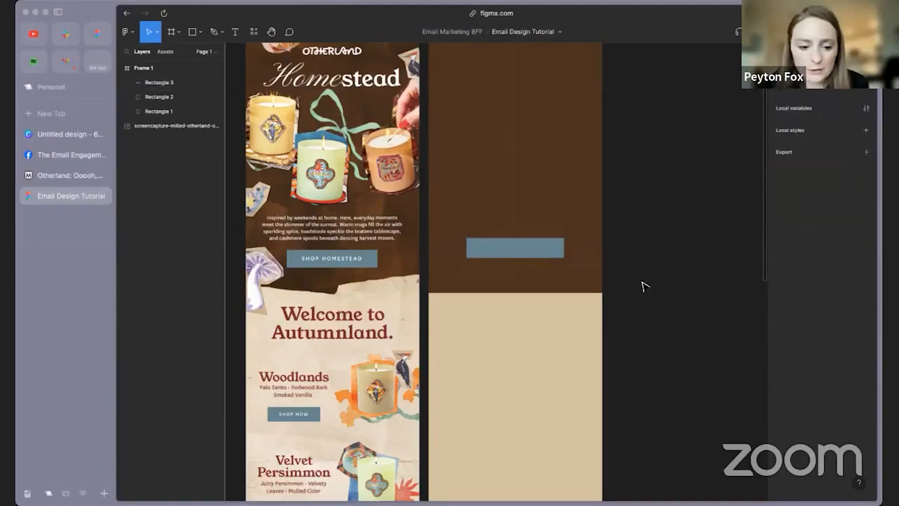
- Extend the beige rectangle down to the level where the reference's red referral section starts, about 1155 high
{"action": "scroll", "coordinate": [642, 285], "scroll_direction": "down", "scroll_amount": 6}
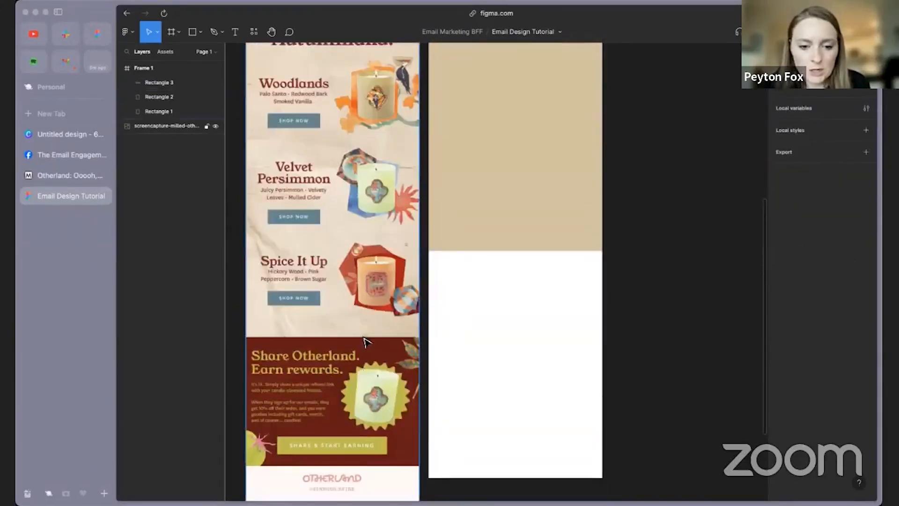
{"action": "left_click", "coordinate": [498, 250]}
{"action": "left_click_drag", "start_coordinate": [498, 251], "coordinate": [503, 333]}
{"action": "left_click", "coordinate": [644, 259]}
- Duplicate the blue button as three smaller product buttons along the left of the beige section, level with the reference's Shop Now buttons
{"action": "scroll", "coordinate": [474, 283], "scroll_direction": "up", "scroll_amount": 3}
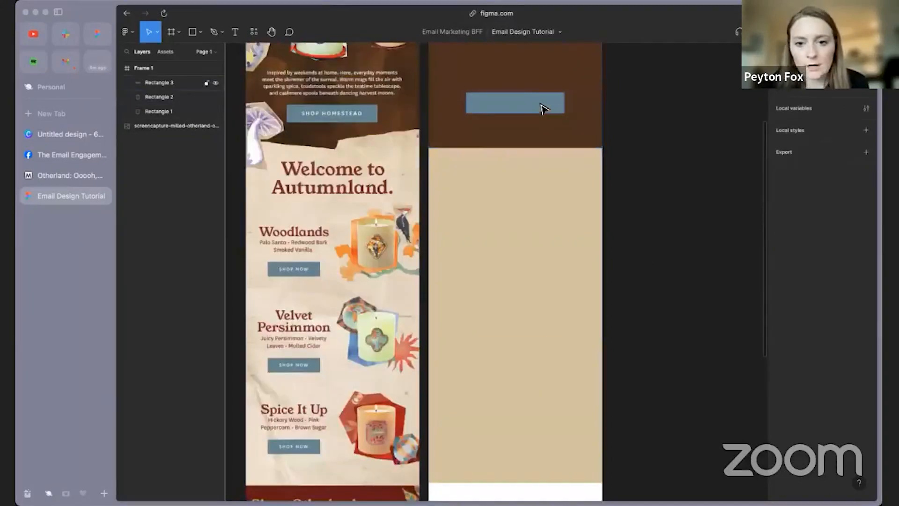
{"action": "left_click", "coordinate": [543, 109]}
{"action": "left_click_drag", "start_coordinate": [543, 108], "coordinate": [514, 446]}
{"action": "key", "text": "super+d"}
{"action": "key", "text": "super+d"}
{"action": "left_click", "coordinate": [515, 448]}
- Draw an ellipse about 264 × 231 as an image placeholder and duplicate it for each of the three product rows in the beige section
{"action": "left_click", "coordinate": [200, 31]}
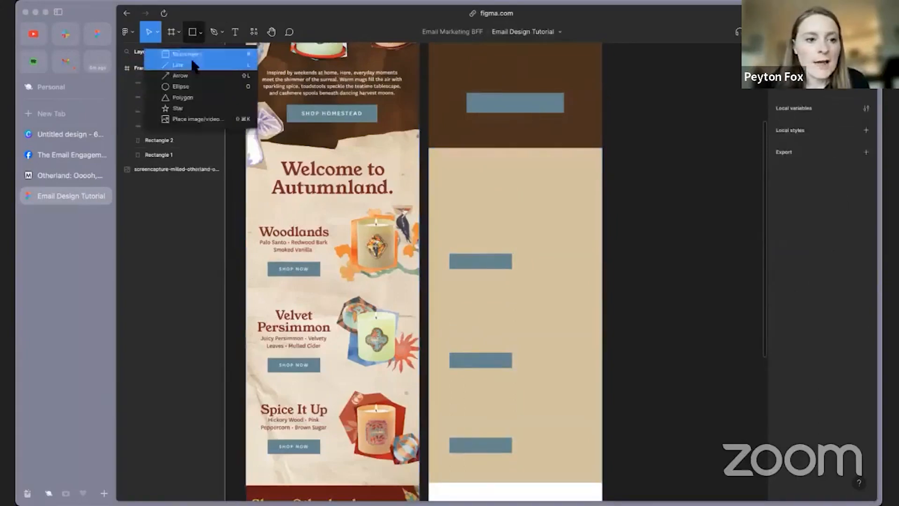
{"action": "left_click", "coordinate": [197, 87]}
{"action": "mouse_move", "coordinate": [531, 203]}
{"action": "left_mouse_down"}
{"action": "mouse_move", "coordinate": [607, 268]}
{"action": "mouse_move", "coordinate": [580, 343]}
{"action": "mouse_move", "coordinate": [577, 431]}
{"action": "left_mouse_up"}
{"action": "key", "text": "super+d"}
{"action": "left_click", "coordinate": [617, 300]}
- Copy the placeholder ellipse three times into the brown hero section, arranged like the reference's three candles
{"action": "scroll", "coordinate": [603, 270], "scroll_direction": "up", "scroll_amount": 2}
{"action": "left_click", "coordinate": [561, 314]}
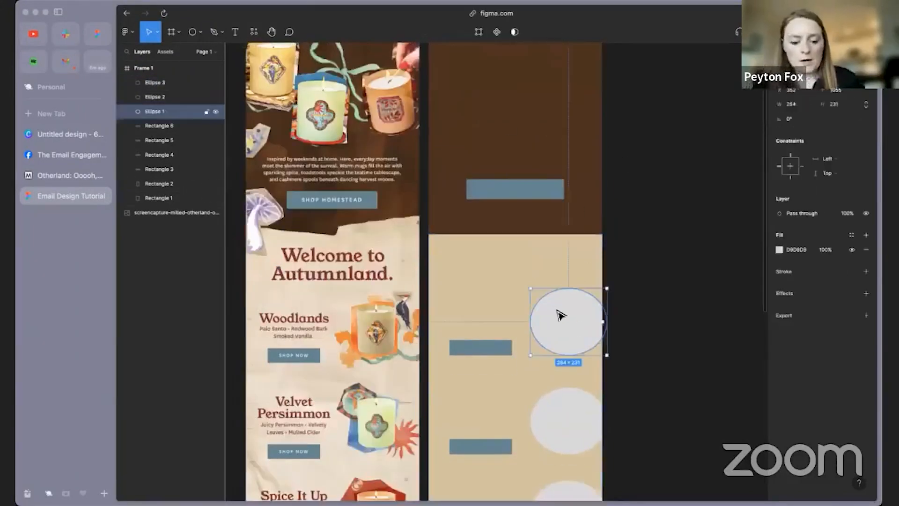
{"action": "key", "text": "super+d"}
{"action": "left_click_drag", "start_coordinate": [562, 316], "coordinate": [513, 210]}
{"action": "scroll", "coordinate": [549, 94], "scroll_direction": "up", "scroll_amount": 2}
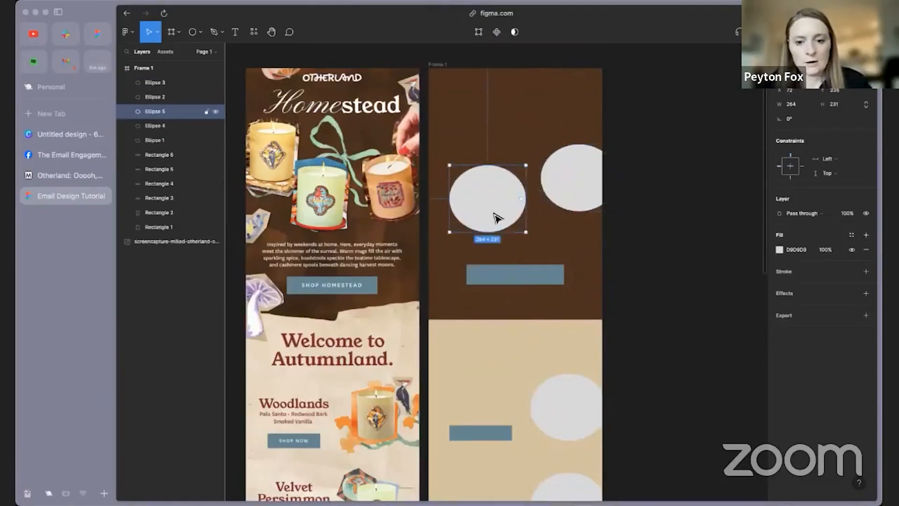
{"action": "left_click_drag", "start_coordinate": [496, 191], "coordinate": [465, 143]}
{"action": "left_click", "coordinate": [639, 213]}
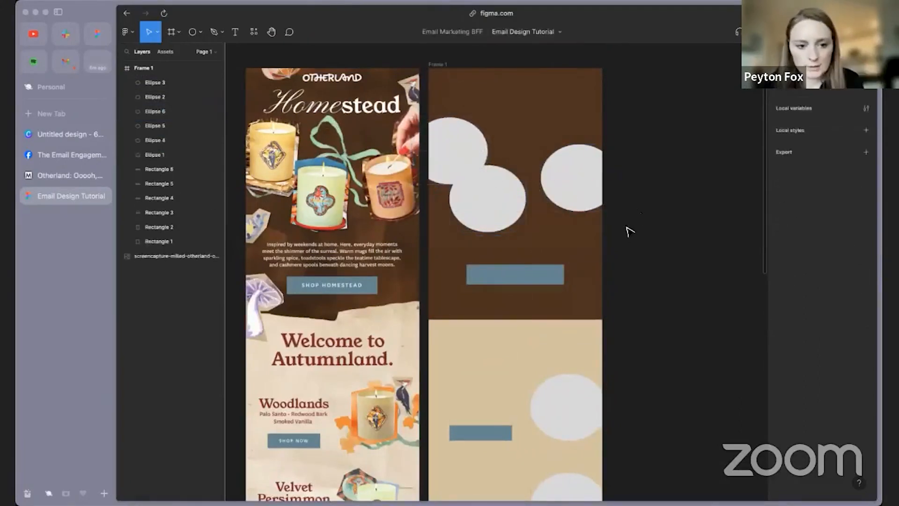
- Move the hero button lower and shift the boundary between the brown and beige rectangles down to match
{"action": "left_click", "coordinate": [548, 276]}
{"action": "left_click_drag", "start_coordinate": [548, 276], "coordinate": [548, 307]}
{"action": "left_click", "coordinate": [589, 312]}
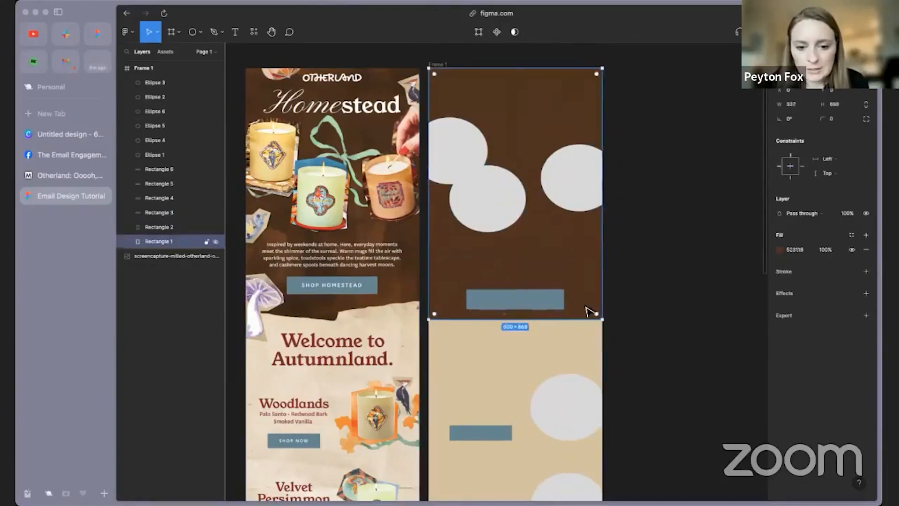
{"action": "left_click", "coordinate": [583, 335]}
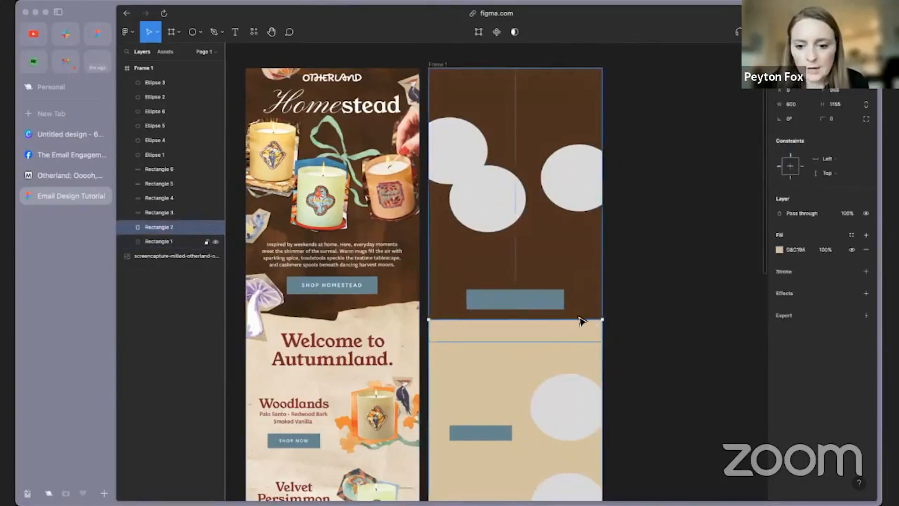
{"action": "left_click_drag", "start_coordinate": [581, 321], "coordinate": [582, 342]}
{"action": "key", "text": "Escape"}
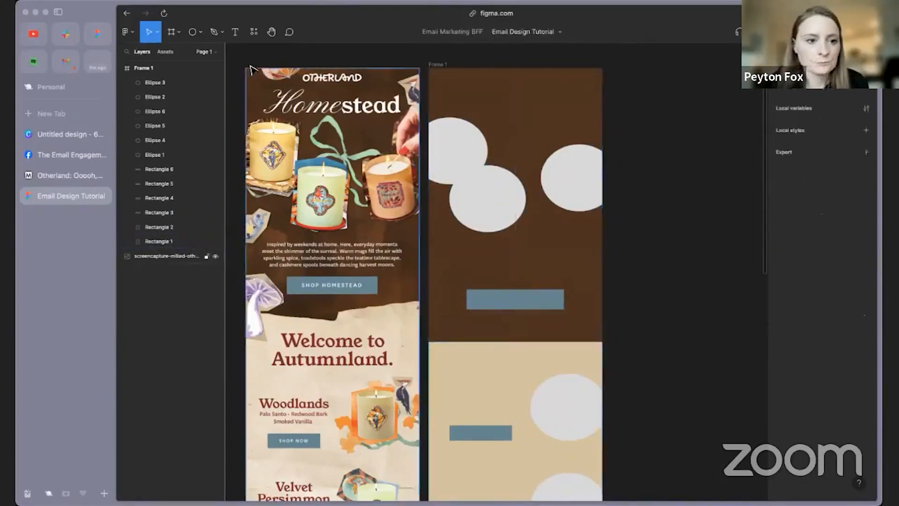
- Find a lorem ipsum generator on the web and copy its sample text up to "Ut enim ad minim veniam,"
{"action": "key", "text": "t"}
{"action": "left_click", "coordinate": [496, 270]}
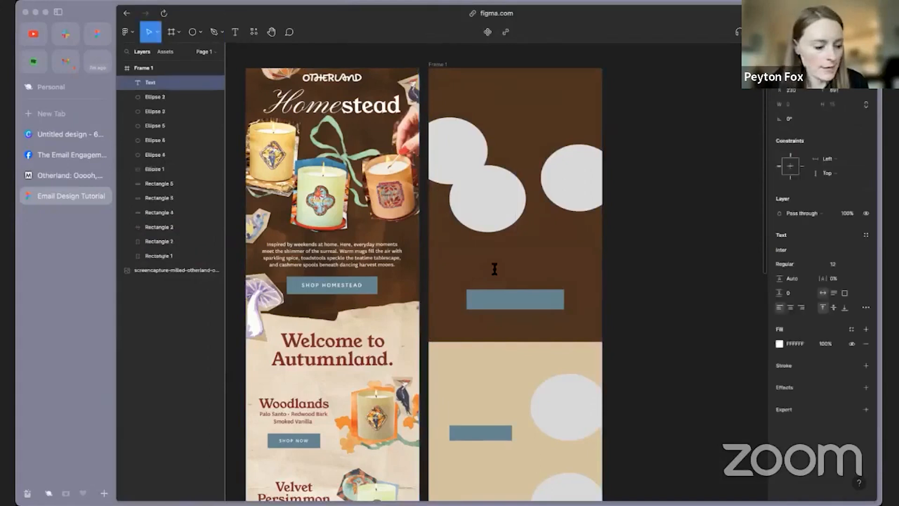
{"action": "left_click", "coordinate": [45, 113]}
{"action": "type", "text": "lore"}
{"action": "key", "text": "Return"}
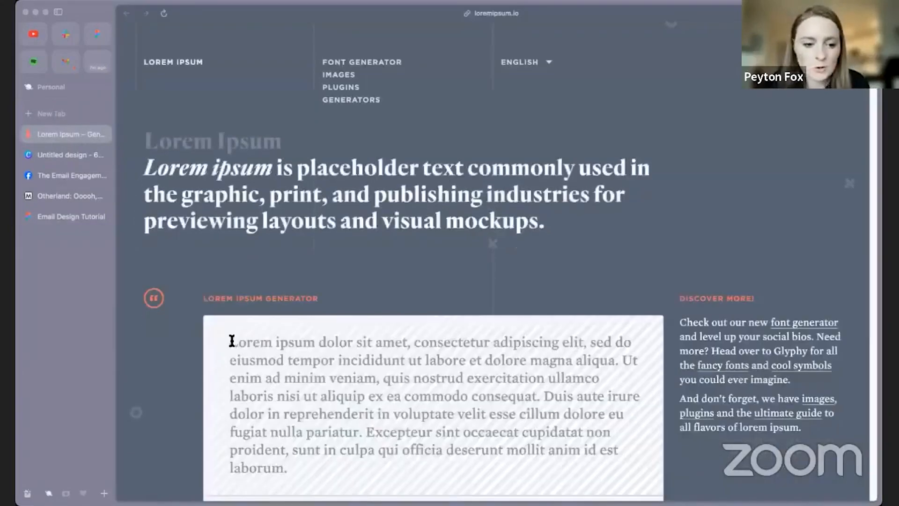
{"action": "left_click_drag", "start_coordinate": [231, 341], "coordinate": [377, 378]}
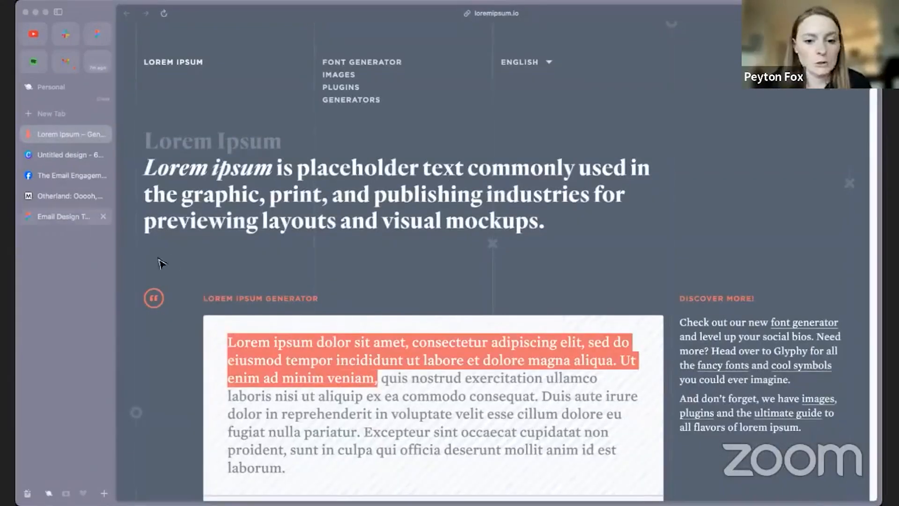
- Switch back to the Figma design and paste the lorem ipsum into a new text box about 442 × 113 above the hero button
{"action": "left_click", "coordinate": [71, 216]}
{"action": "left_click", "coordinate": [499, 274]}
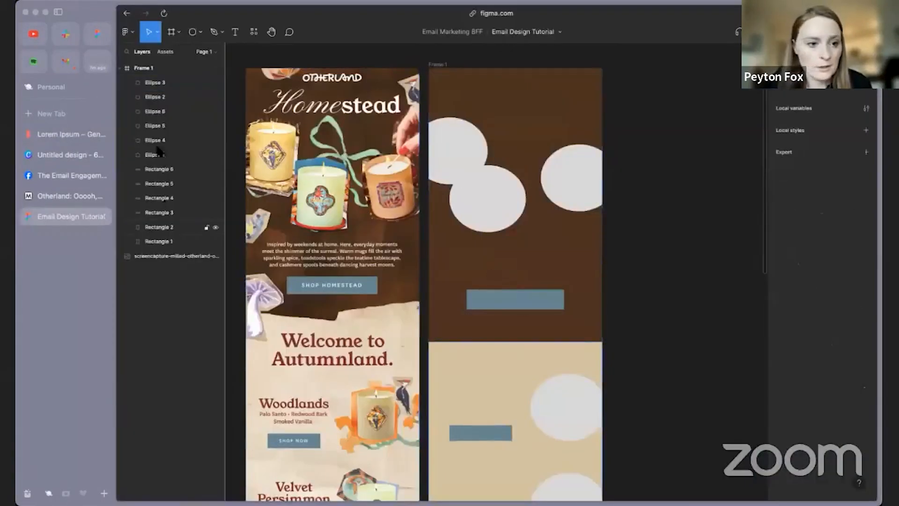
{"action": "left_click", "coordinate": [235, 32]}
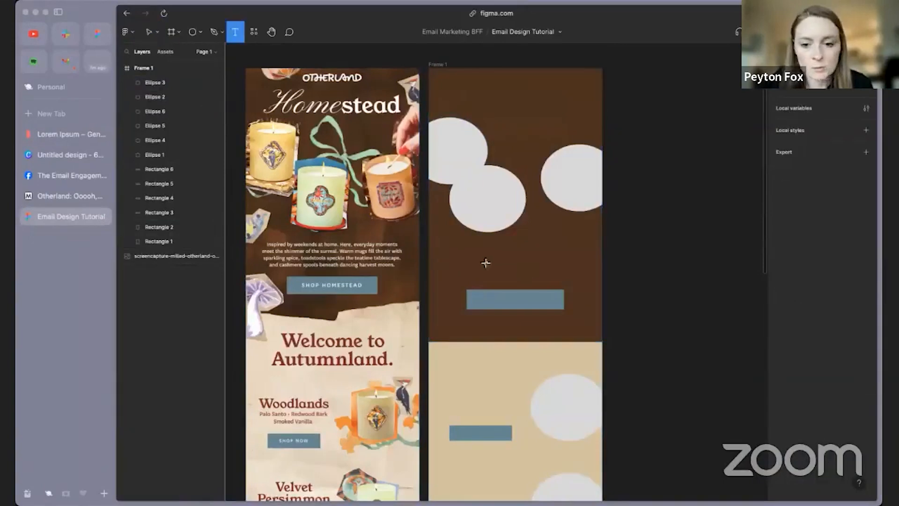
{"action": "left_click_drag", "start_coordinate": [451, 248], "coordinate": [579, 281]}
{"action": "key", "text": "ctrl+v"}
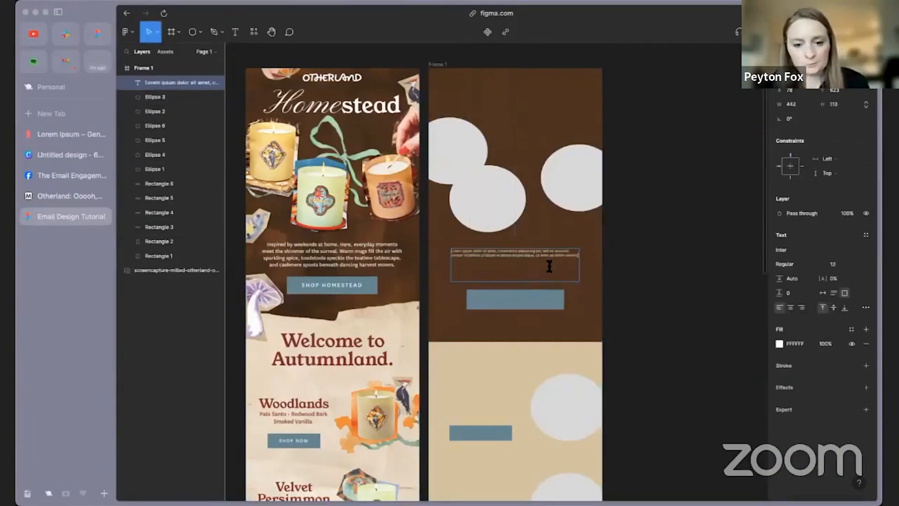
- Centre-align the hero paragraph and set its font size to 18
{"action": "left_click", "coordinate": [791, 308]}
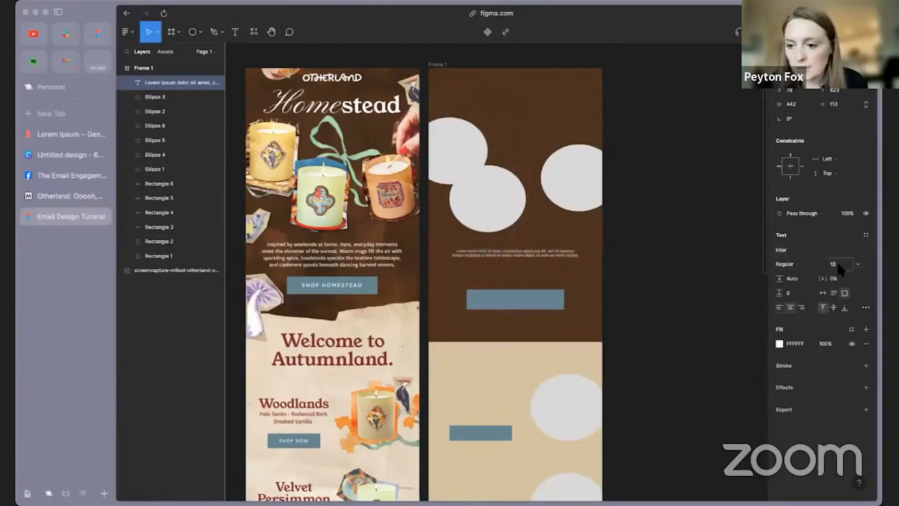
{"action": "left_click", "coordinate": [838, 264]}
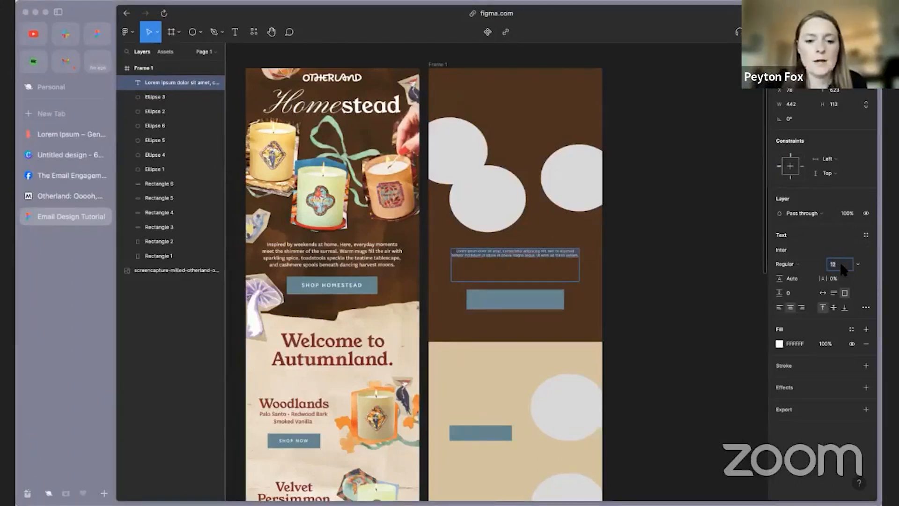
{"action": "type", "text": "20"}
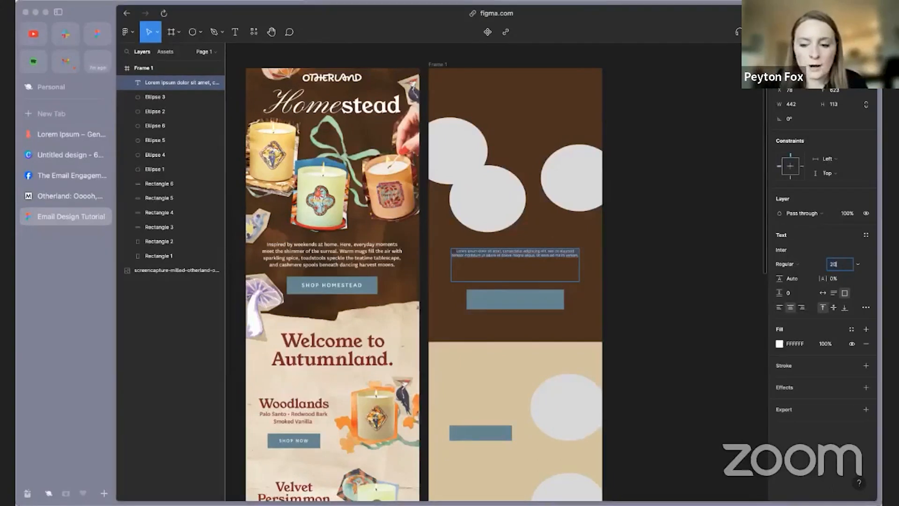
{"action": "key", "text": "Return"}
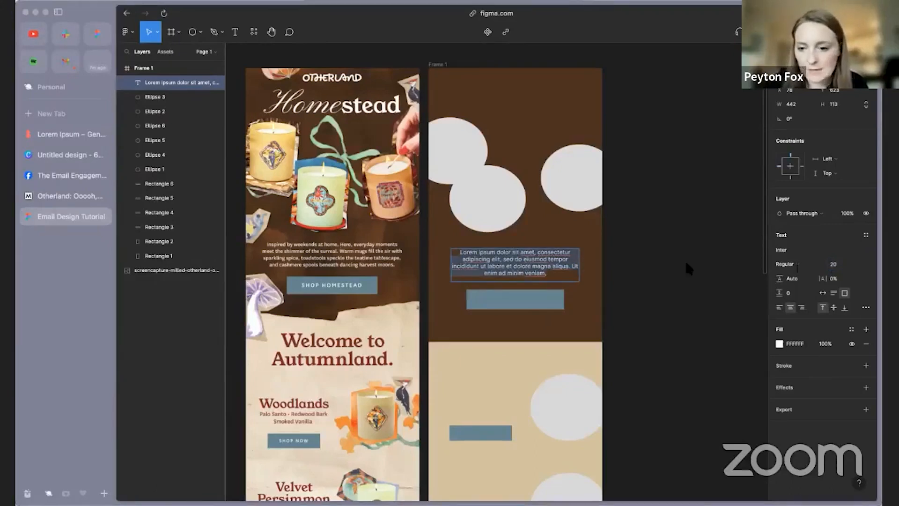
{"action": "type", "text": "18"}
{"action": "key", "text": "Return"}
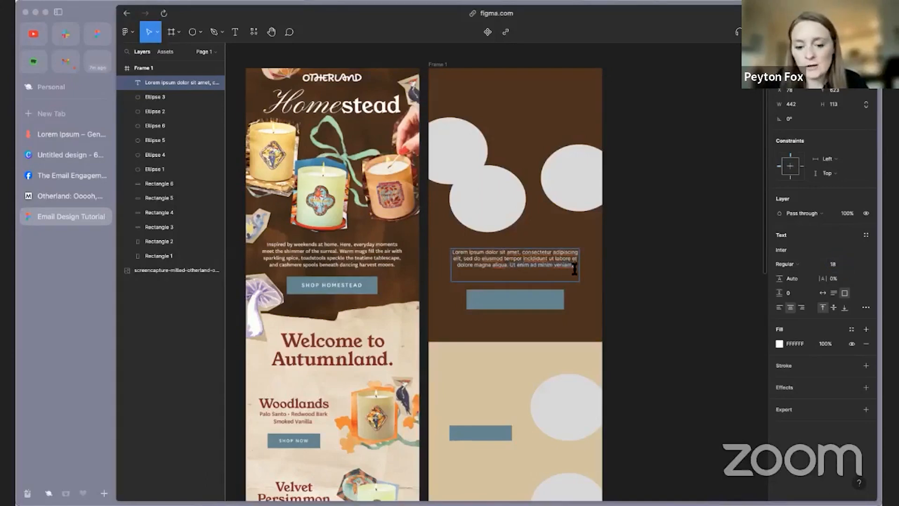
- Lengthen the hero paragraph to four lines by pasting "Ut enim ad minim veniam," twice more at its end
{"action": "key", "text": "super+v"}
{"action": "key", "text": "super+v"}
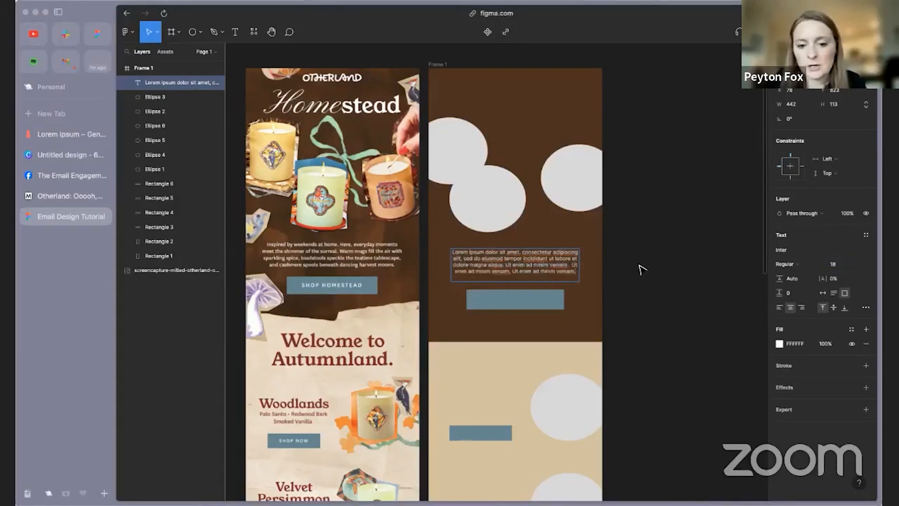
{"action": "left_click", "coordinate": [627, 282]}
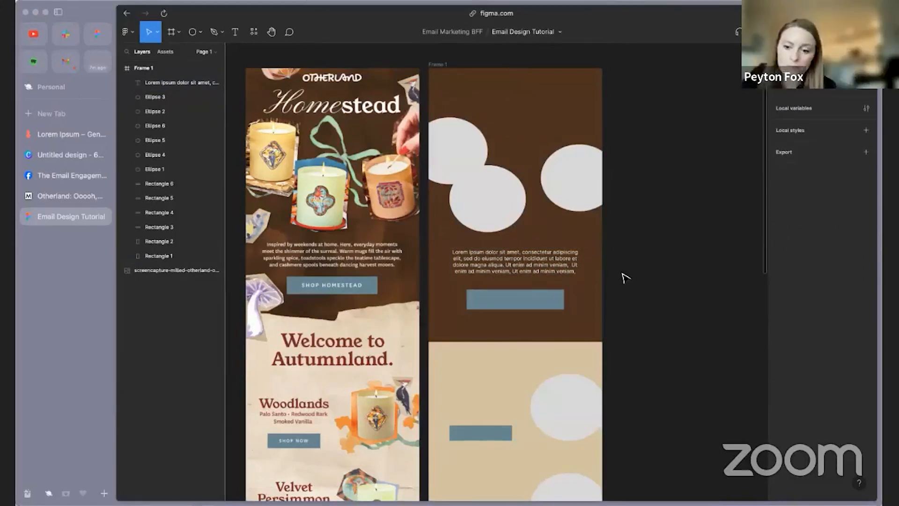
- Add a white SHOP HOMESTEAD label centred on the hero button and widen its letter spacing to 19.5%
{"action": "left_click", "coordinate": [235, 31]}
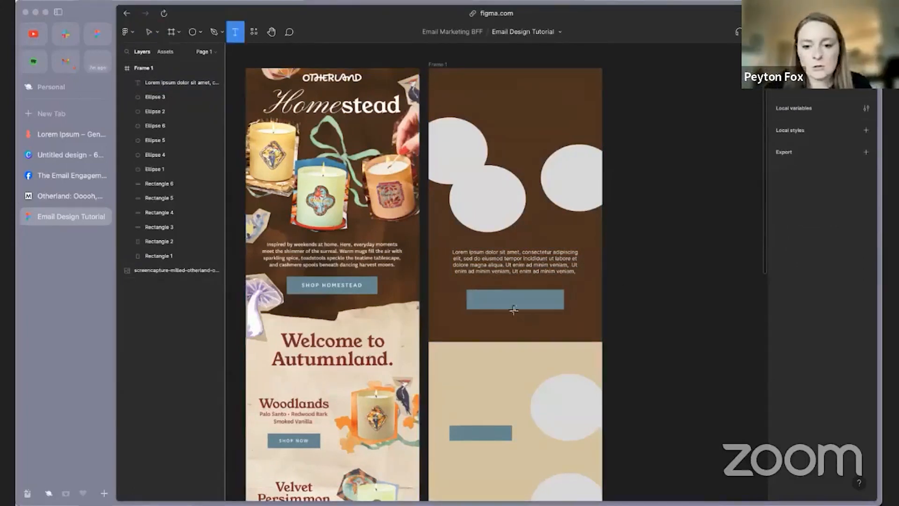
{"action": "left_click", "coordinate": [500, 303]}
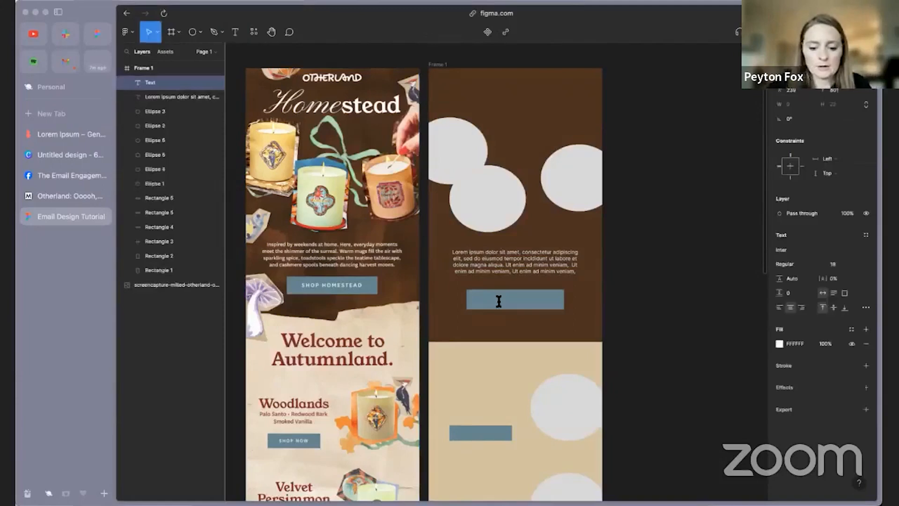
{"action": "type", "text": "SHOP HOMESTEAD"}
{"action": "left_click", "coordinate": [636, 283]}
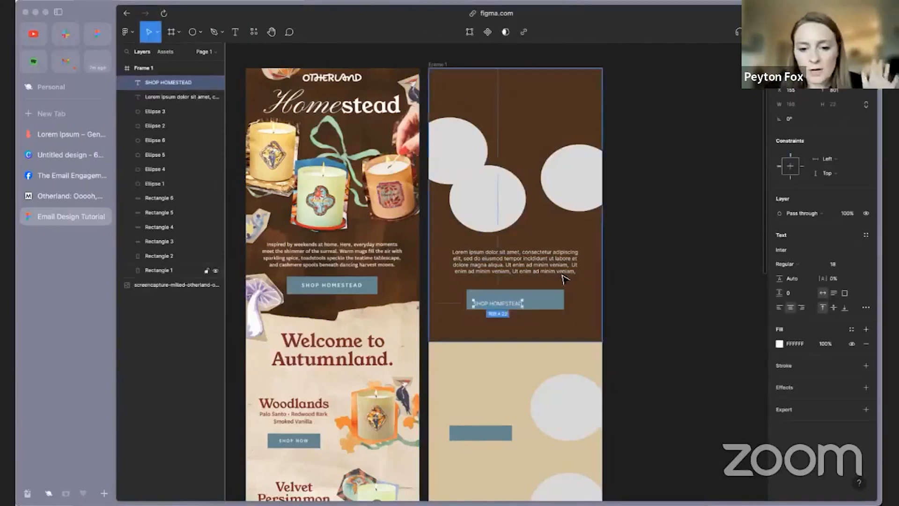
{"action": "left_click_drag", "start_coordinate": [519, 306], "coordinate": [529, 307]}
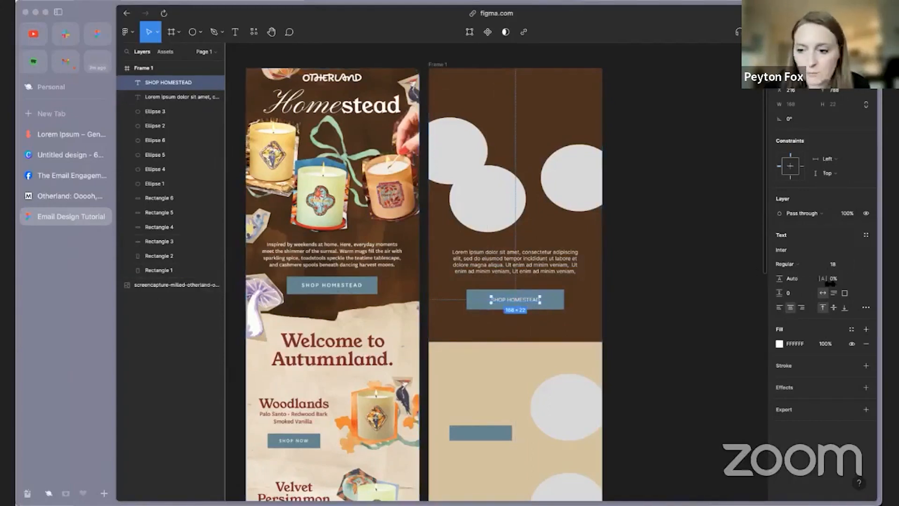
{"action": "left_click_drag", "start_coordinate": [825, 279], "coordinate": [828, 280]}
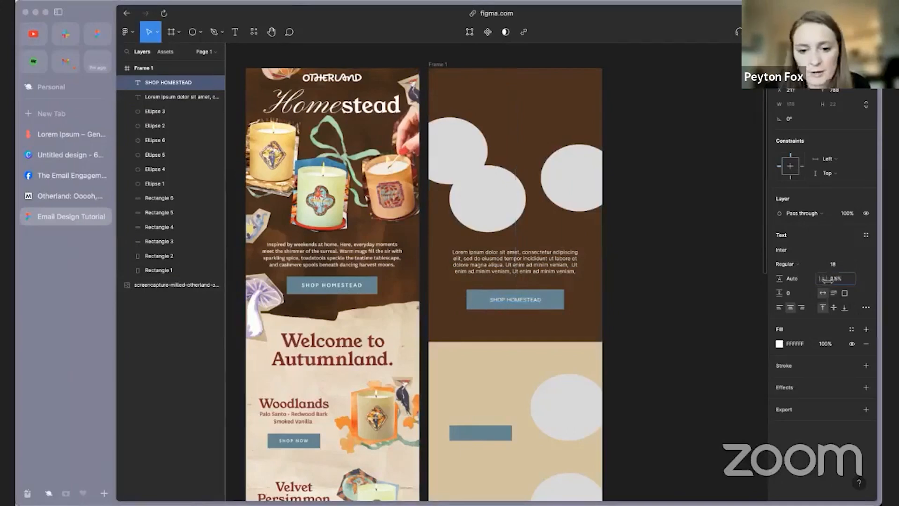
{"action": "left_click", "coordinate": [510, 264]}
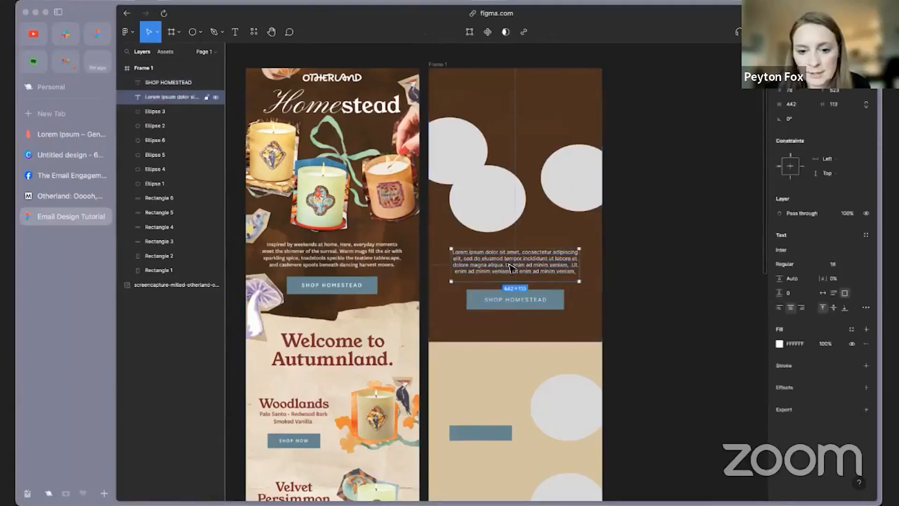
{"action": "left_click", "coordinate": [692, 290]}
- Duplicate the hero paragraph above the candle placeholders, change it to an auto-width HOME heading and enlarge it to size 68
{"action": "scroll", "coordinate": [641, 269], "scroll_direction": "up", "scroll_amount": 1}
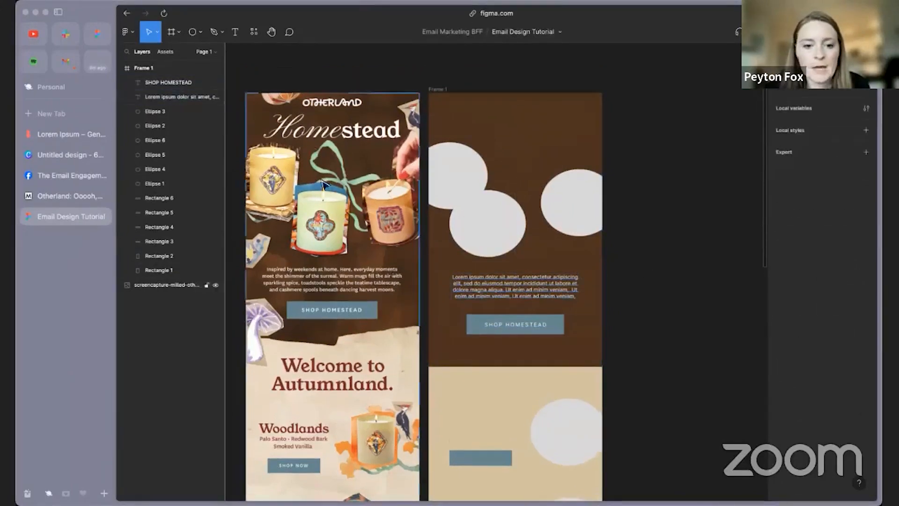
{"action": "left_click", "coordinate": [533, 301]}
{"action": "left_click_drag", "start_coordinate": [533, 302], "coordinate": [528, 135]}
{"action": "type", "text": "HOME"}
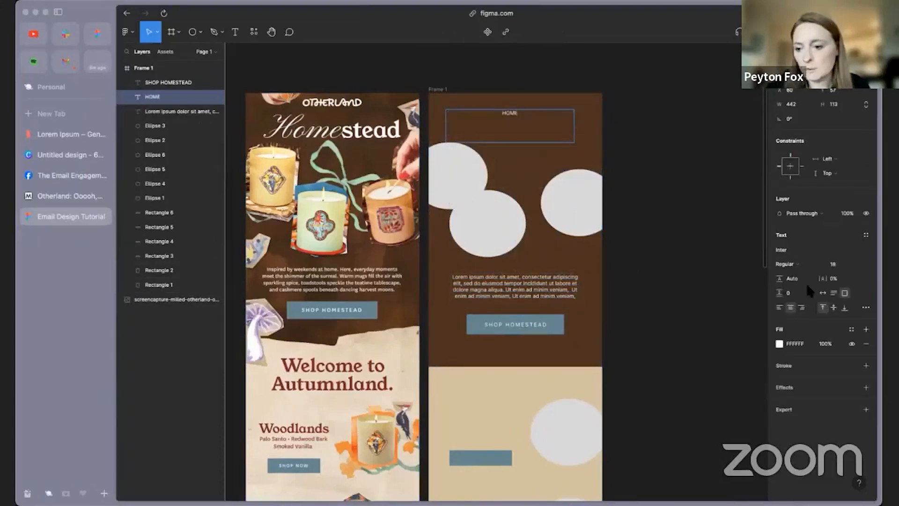
{"action": "left_click", "coordinate": [823, 293]}
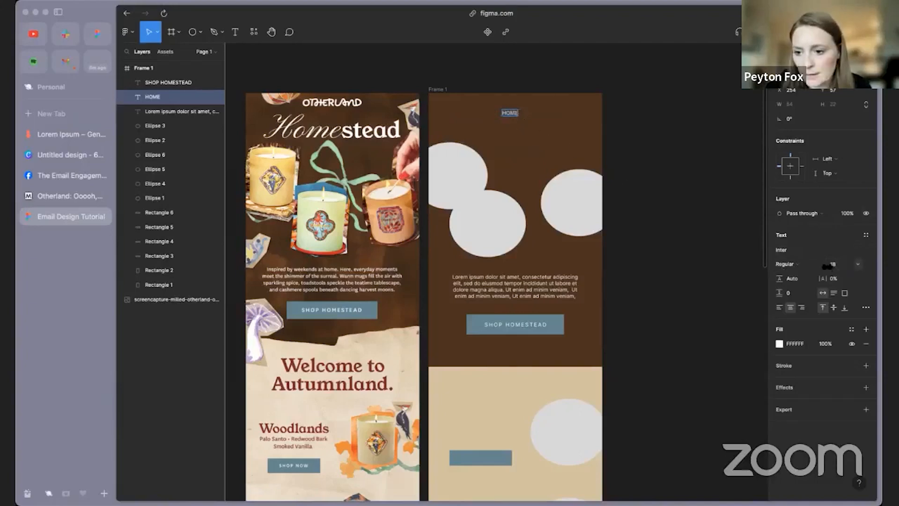
{"action": "left_click_drag", "start_coordinate": [828, 266], "coordinate": [868, 267]}
{"action": "left_click", "coordinate": [582, 160]}
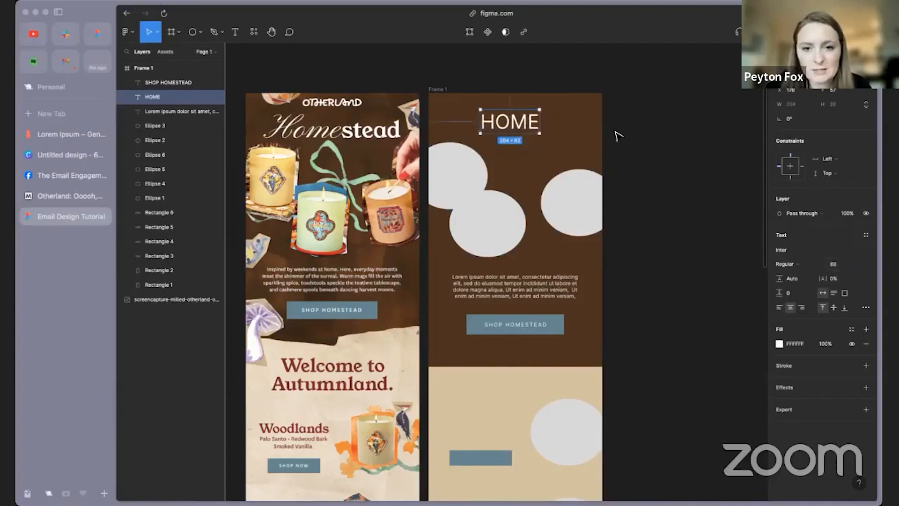
- Duplicate the HOME heading to its right as "stead" and position the two words together, centred above the hero placeholders
{"action": "mouse_move", "coordinate": [535, 131]}
{"action": "left_mouse_down"}
{"action": "mouse_move", "coordinate": [511, 131]}
{"action": "mouse_move", "coordinate": [565, 128]}
{"action": "mouse_move", "coordinate": [553, 129]}
{"action": "left_mouse_up"}
{"action": "type", "text": "stead"}
{"action": "left_click", "coordinate": [650, 157]}
{"action": "left_click", "coordinate": [496, 126], "text": "shift"}
{"action": "left_click_drag", "start_coordinate": [542, 132], "coordinate": [545, 140]}
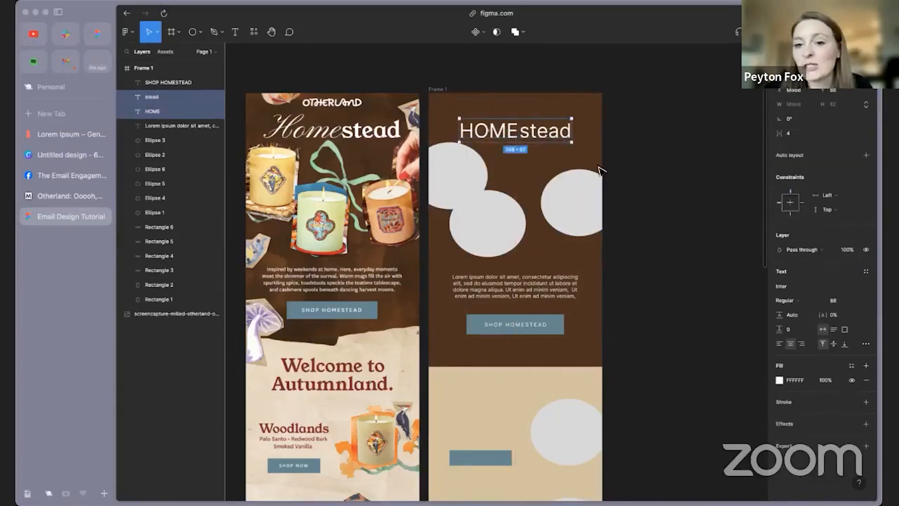
{"action": "left_click", "coordinate": [667, 193]}
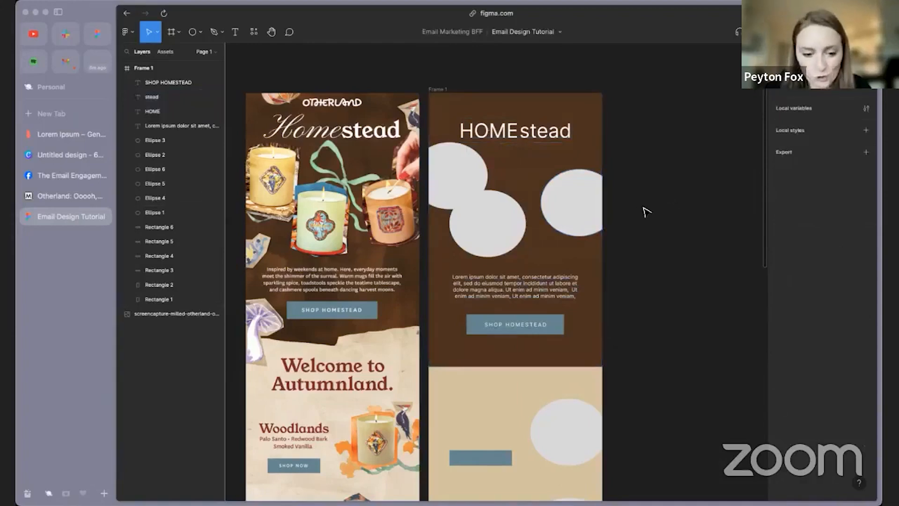
- Copy the SHOP HOMESTEAD label onto the first product button and change its text to SHOP NOW
{"action": "scroll", "coordinate": [647, 211], "scroll_direction": "down", "scroll_amount": 5}
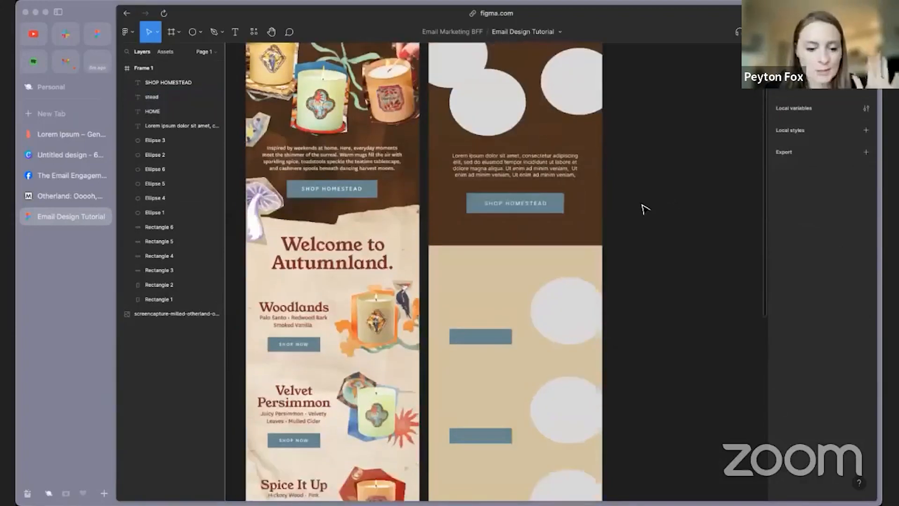
{"action": "left_click", "coordinate": [524, 206]}
{"action": "left_click_drag", "start_coordinate": [525, 206], "coordinate": [504, 340]}
{"action": "double_click", "coordinate": [486, 337]}
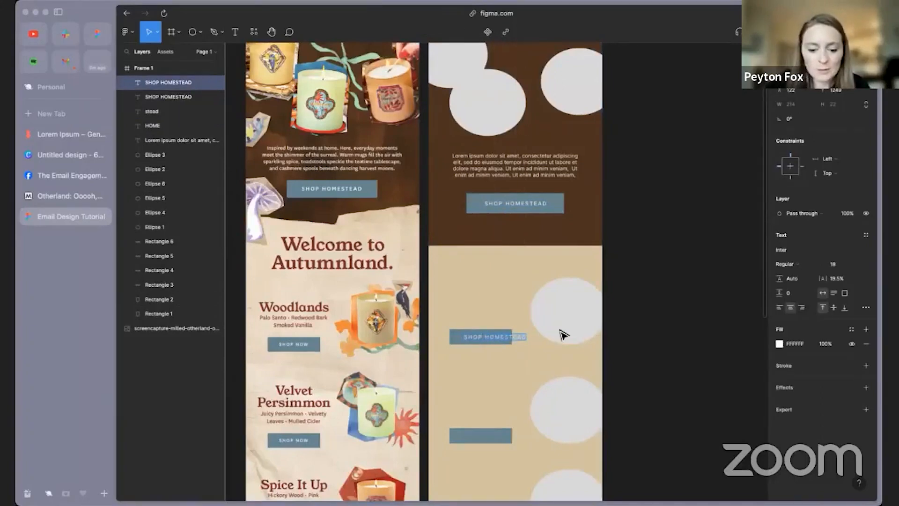
{"action": "type", "text": "SHOP NOW"}
- Duplicate the SHOP NOW label onto the second and third product buttons
{"action": "left_click_drag", "start_coordinate": [500, 342], "coordinate": [487, 436]}
{"action": "scroll", "coordinate": [487, 436], "scroll_direction": "down", "scroll_amount": 3}
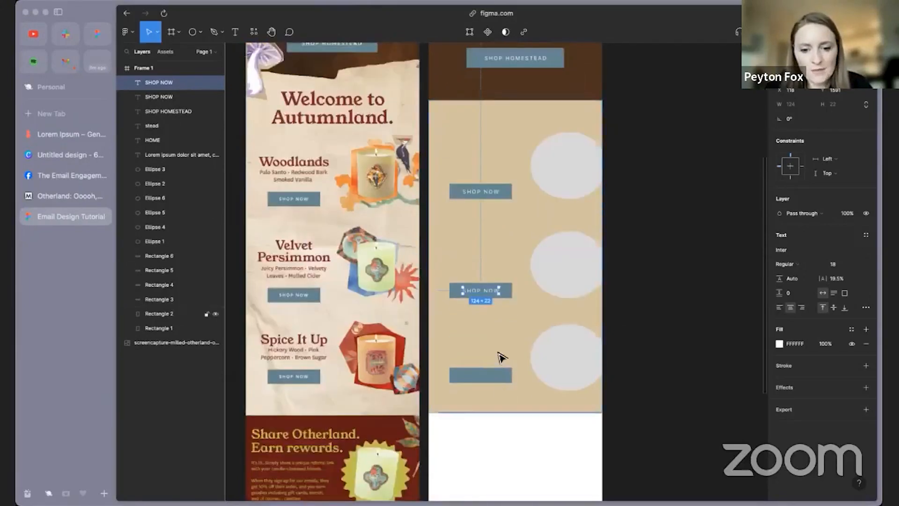
{"action": "key", "text": "super+d"}
{"action": "left_click_drag", "start_coordinate": [484, 294], "coordinate": [487, 384]}
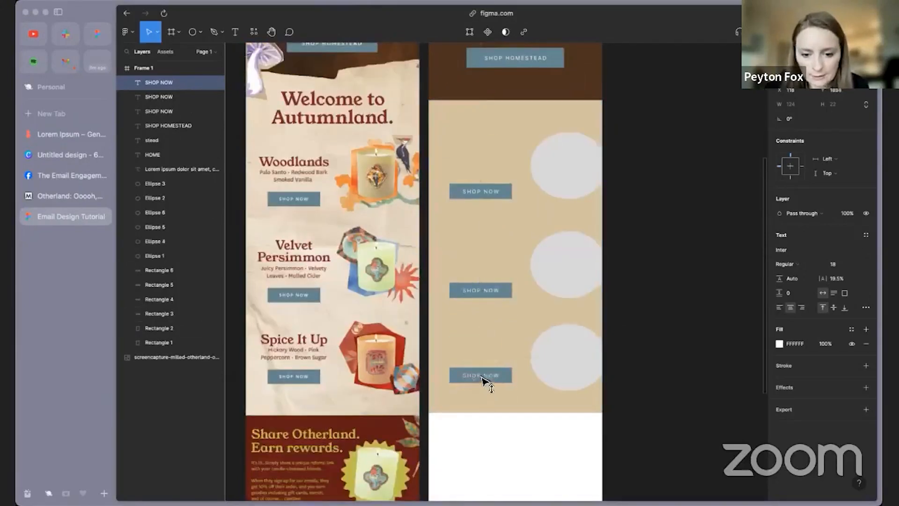
{"action": "left_click", "coordinate": [642, 243]}
- Copy the hero paragraph into the first product row, shorten it to "Lorem ipsum dolor sit amet," with auto width, and align it above the button
{"action": "scroll", "coordinate": [642, 243], "scroll_direction": "up", "scroll_amount": 5}
{"action": "left_click_drag", "start_coordinate": [562, 156], "coordinate": [587, 315]}
{"action": "key", "text": "BackSpace"}
{"action": "left_click", "coordinate": [823, 293]}
{"action": "key", "text": "Escape"}
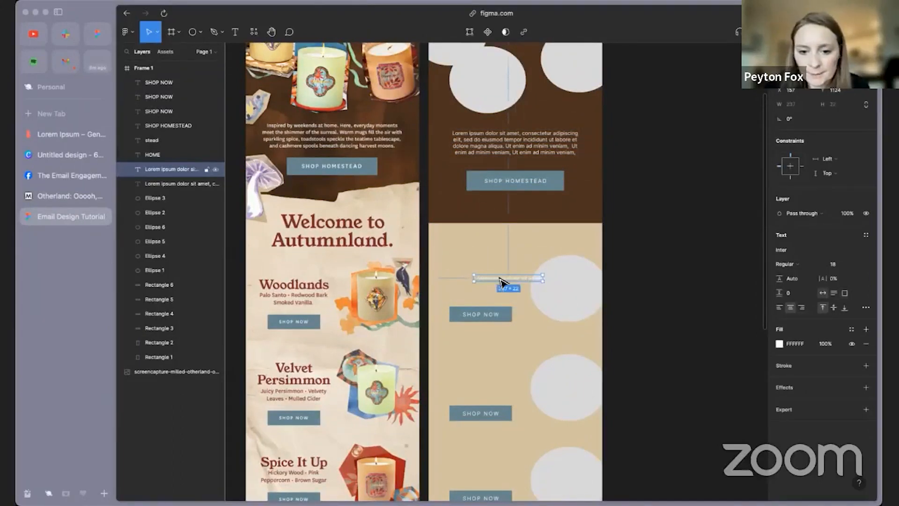
{"action": "left_click_drag", "start_coordinate": [499, 278], "coordinate": [471, 286]}
- Duplicate the first product's description line just above it as a heading reading TITLE, in Bold at size 23
{"action": "left_click_drag", "start_coordinate": [498, 287], "coordinate": [502, 277]}
{"action": "left_click", "coordinate": [785, 265]}
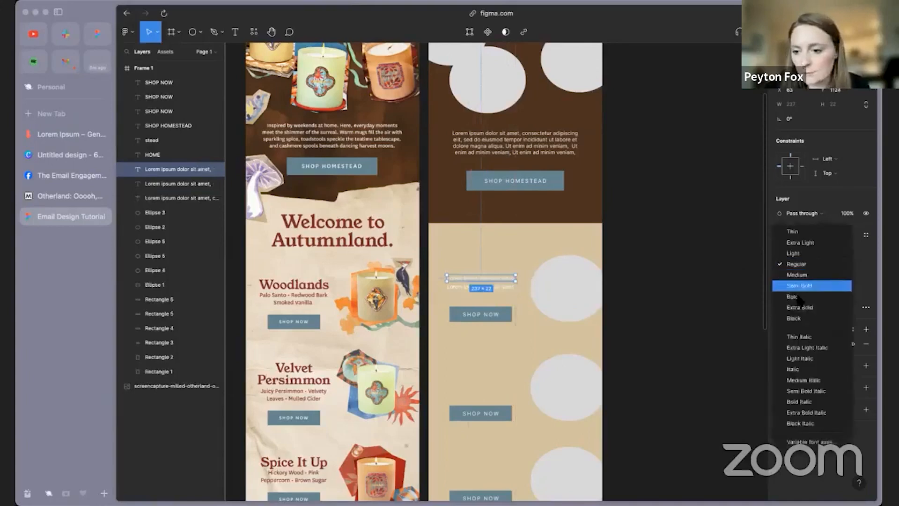
{"action": "left_click", "coordinate": [798, 299]}
{"action": "left_click", "coordinate": [833, 264]}
{"action": "type", "text": "23"}
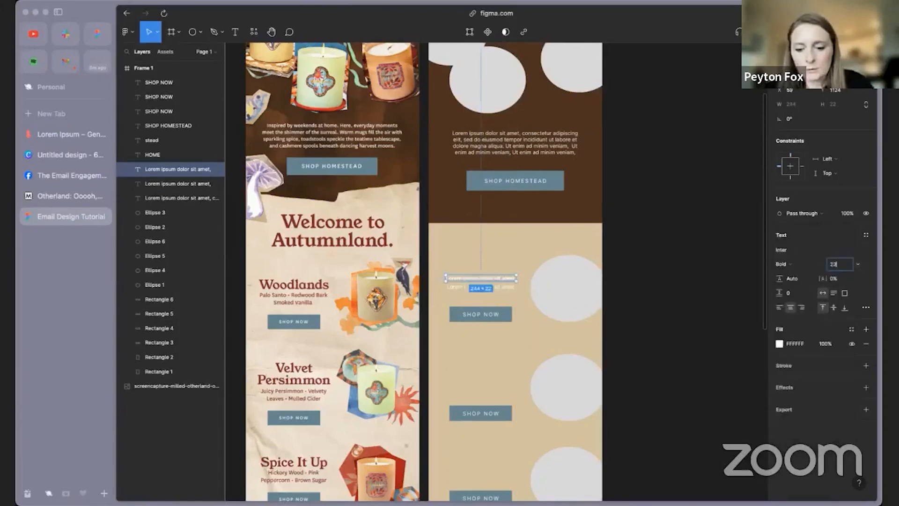
{"action": "key", "text": "Return"}
{"action": "double_click", "coordinate": [491, 281]}
{"action": "type", "text": "TITLE"}
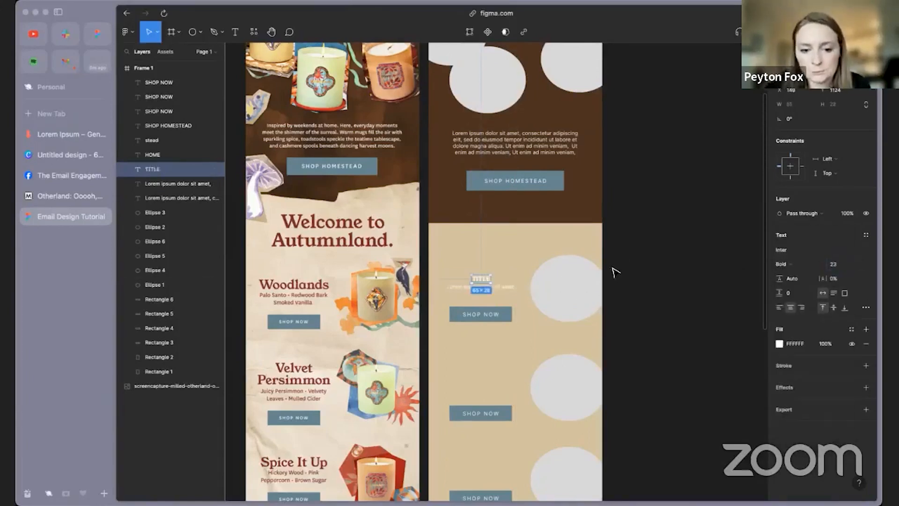
- Extend the first product's description to "Lorem ipsum dolor sit ametLorem ipsum dolor sit amet" and narrow its text box to 293 so it wraps onto two lines
{"action": "left_click", "coordinate": [499, 287]}
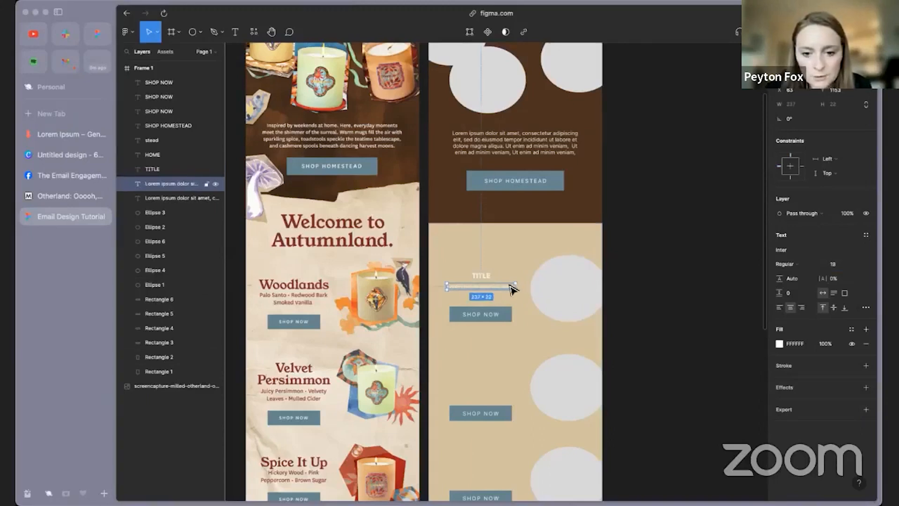
{"action": "double_click", "coordinate": [493, 284]}
{"action": "type", "text": "Lorem ipsum dolor sit amet"}
{"action": "key", "text": "Escape"}
{"action": "scroll", "coordinate": [546, 287], "scroll_direction": "up", "scroll_amount": 5}
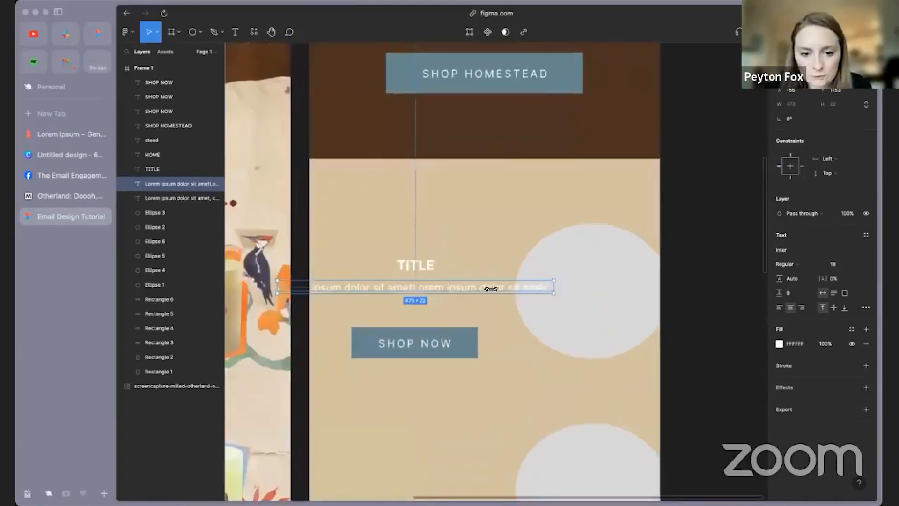
{"action": "left_click_drag", "start_coordinate": [491, 289], "coordinate": [451, 300]}
{"action": "double_click", "coordinate": [462, 300]}
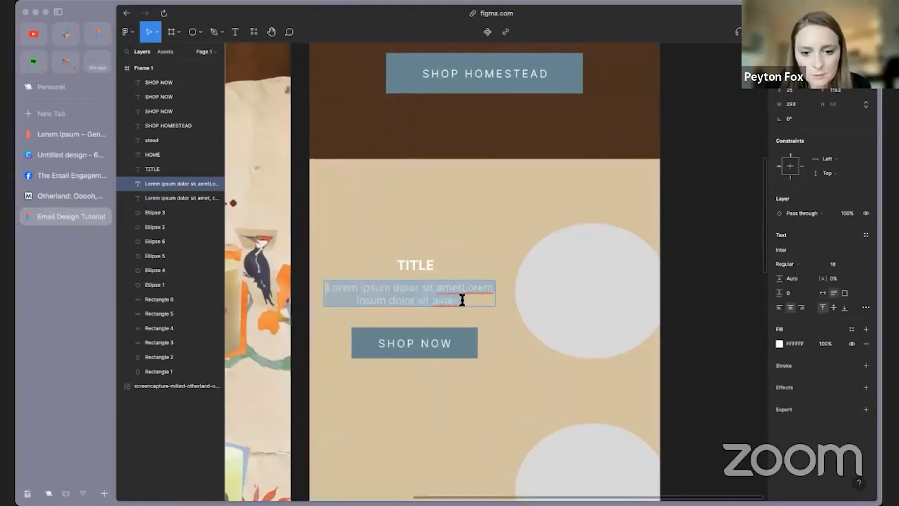
{"action": "left_click", "coordinate": [462, 300]}
{"action": "key", "text": "Escape"}
{"action": "scroll", "coordinate": [488, 311], "scroll_direction": "down", "scroll_amount": 3}
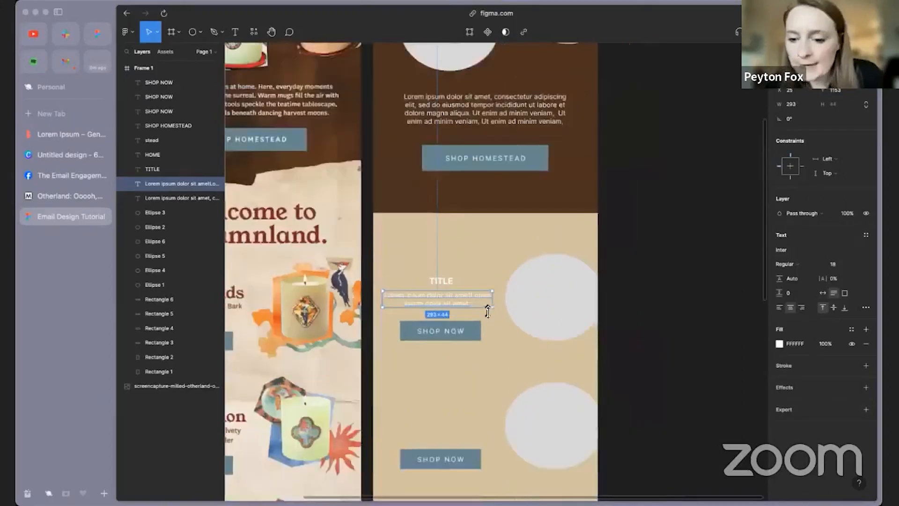
{"action": "scroll", "coordinate": [484, 313], "scroll_direction": "down", "scroll_amount": 5}
{"action": "scroll", "coordinate": [476, 311], "scroll_direction": "up", "scroll_amount": 3}
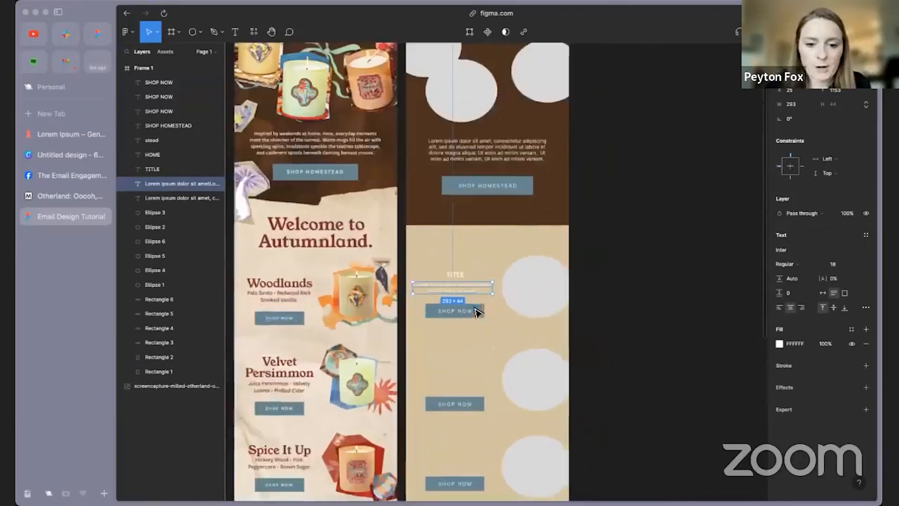
- Set the first product's TITLE heading to size 27 and realign it above the description
{"action": "left_click", "coordinate": [459, 277]}
{"action": "left_click", "coordinate": [609, 281]}
{"action": "left_click_drag", "start_coordinate": [459, 276], "coordinate": [459, 278]}
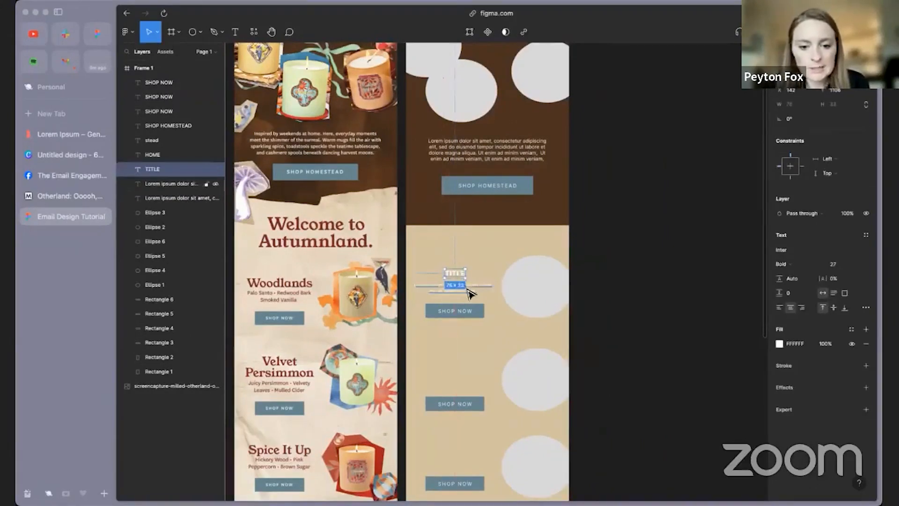
- Duplicate the first product's TITLE heading and description together above the second and third product buttons
{"action": "left_click", "coordinate": [470, 292], "text": "shift"}
{"action": "key", "text": "super+d"}
{"action": "left_click_drag", "start_coordinate": [474, 302], "coordinate": [474, 429]}
{"action": "scroll", "coordinate": [487, 360], "scroll_direction": "down", "scroll_amount": 2}
{"action": "left_click", "coordinate": [490, 346]}
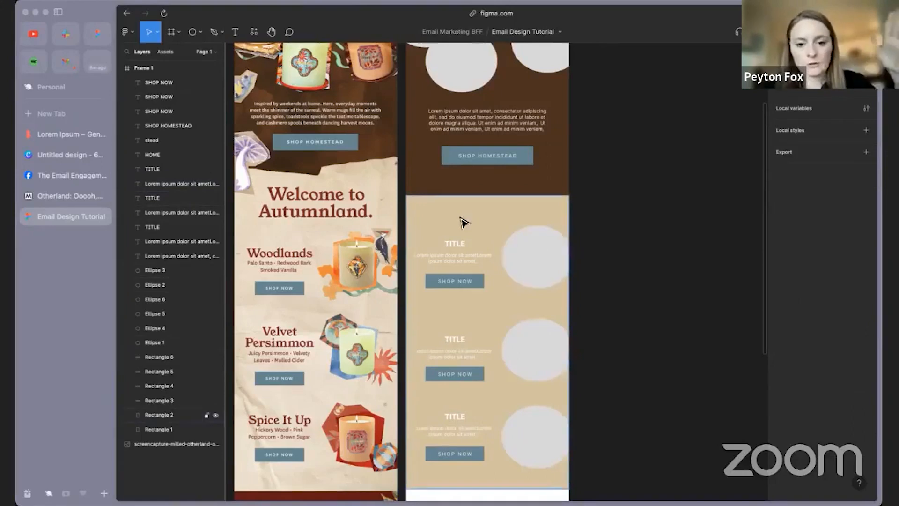
- Lock the tan background rectangle and move all three product rows down to make room for a section heading
{"action": "left_click", "coordinate": [180, 415]}
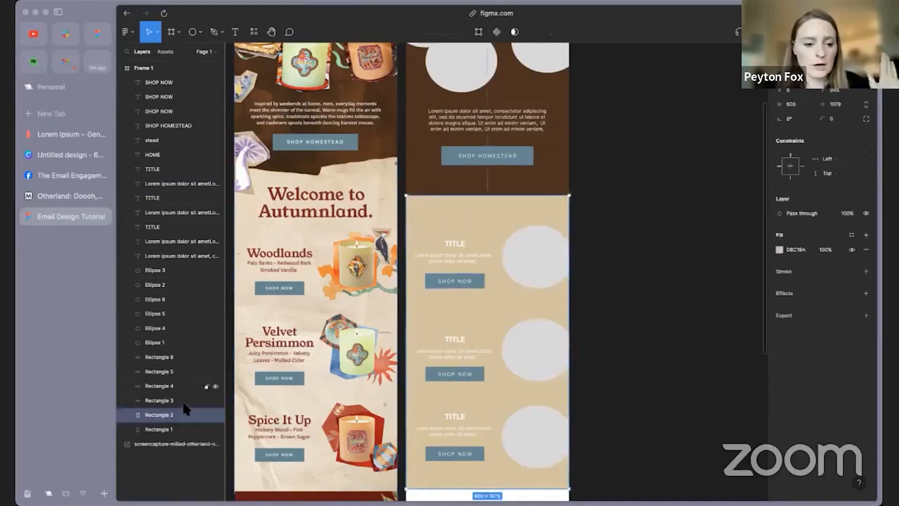
{"action": "left_click", "coordinate": [206, 415]}
{"action": "left_click", "coordinate": [642, 228]}
{"action": "left_click_drag", "start_coordinate": [414, 223], "coordinate": [555, 434]}
{"action": "left_click_drag", "start_coordinate": [544, 350], "coordinate": [540, 398]}
- Duplicate the hero's HOME heading into the upper part of the tan section, above the product rows
{"action": "scroll", "coordinate": [515, 281], "scroll_direction": "up", "scroll_amount": 5}
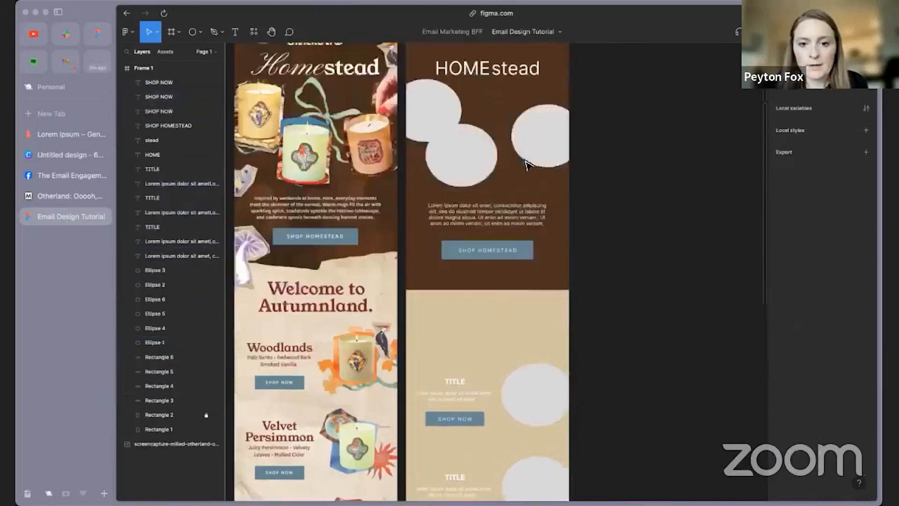
{"action": "left_click", "coordinate": [522, 129]}
{"action": "left_click", "coordinate": [471, 126]}
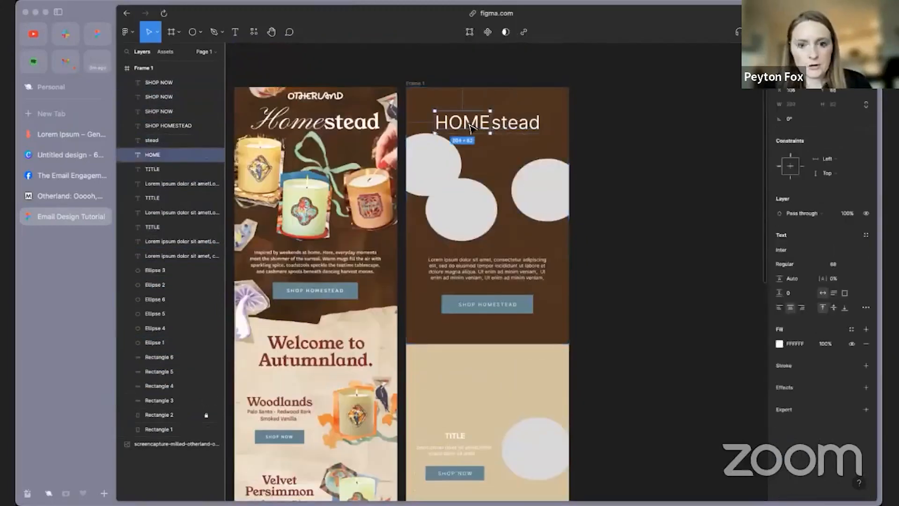
{"action": "left_click_drag", "start_coordinate": [470, 127], "coordinate": [491, 375]}
- Move the three product rows slightly up and extend the tan background's lower edge below the last row
{"action": "scroll", "coordinate": [652, 323], "scroll_direction": "down", "scroll_amount": 4}
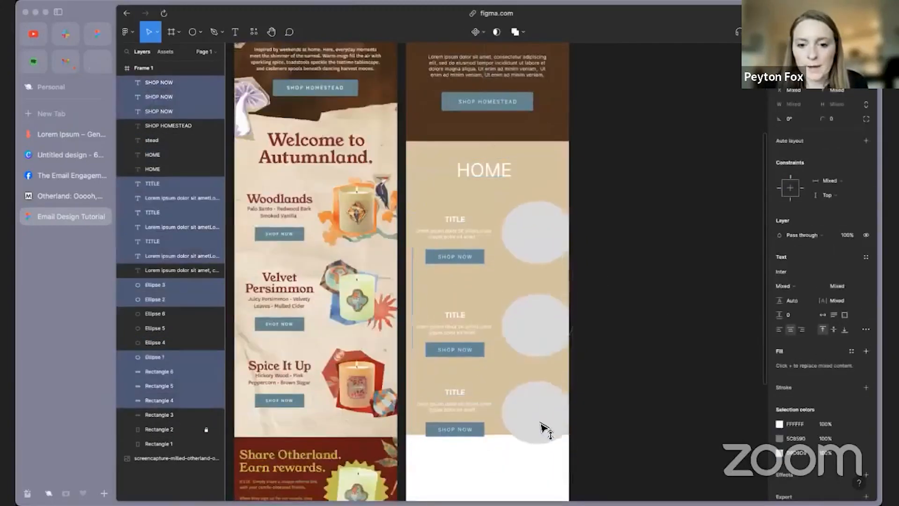
{"action": "left_click_drag", "start_coordinate": [541, 424], "coordinate": [540, 412]}
{"action": "key", "text": "Escape"}
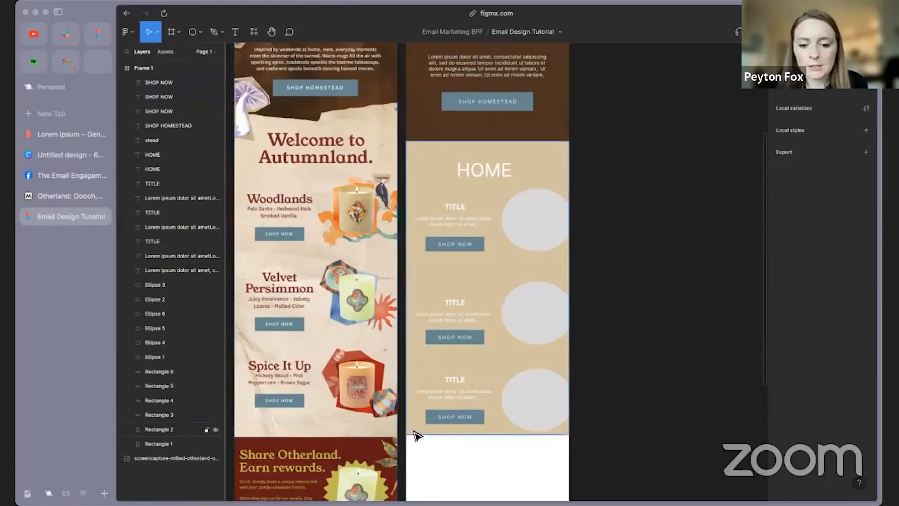
{"action": "left_click_drag", "start_coordinate": [415, 436], "coordinate": [424, 477]}
{"action": "left_click", "coordinate": [630, 317]}
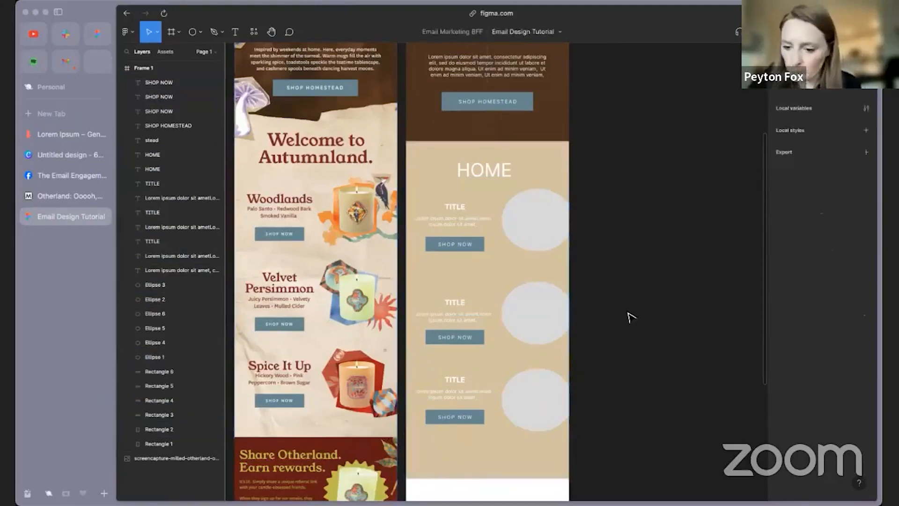
- Open the otherland.com website in a new browser tab
{"action": "scroll", "coordinate": [646, 243], "scroll_direction": "up", "scroll_amount": 2}
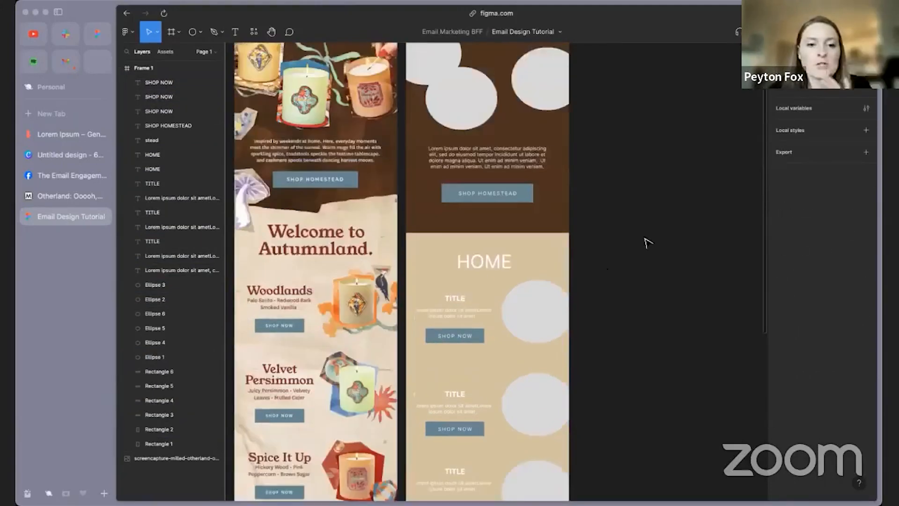
{"action": "scroll", "coordinate": [646, 242], "scroll_direction": "up", "scroll_amount": 3}
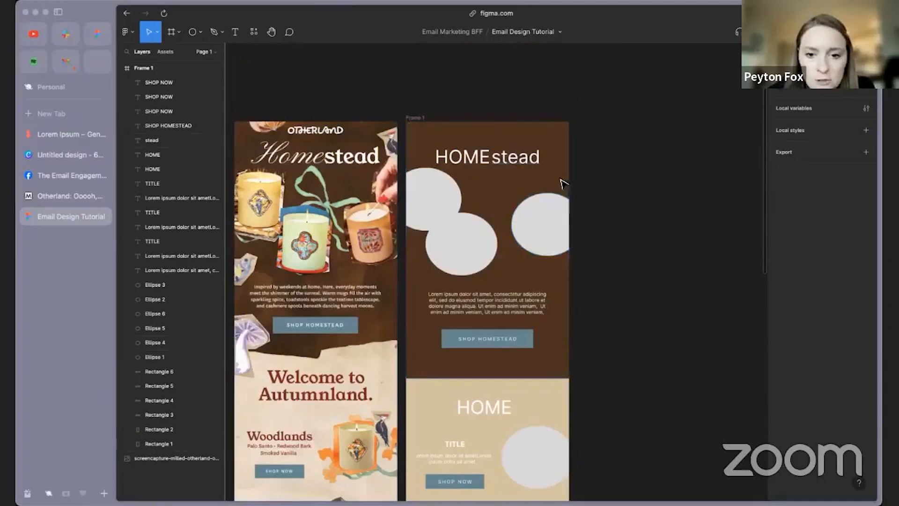
{"action": "left_click", "coordinate": [56, 109]}
{"action": "type", "text": "otherland"}
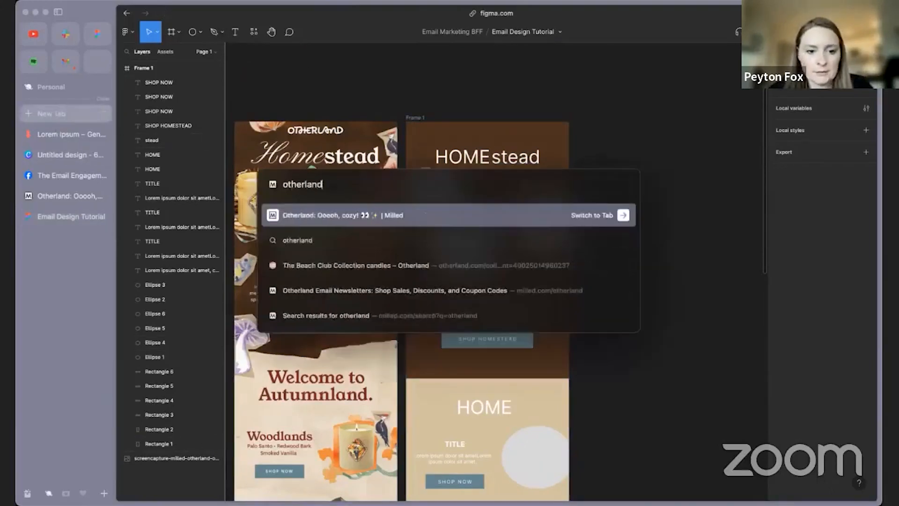
{"action": "type", "text": ".com"}
{"action": "key", "text": "Return"}
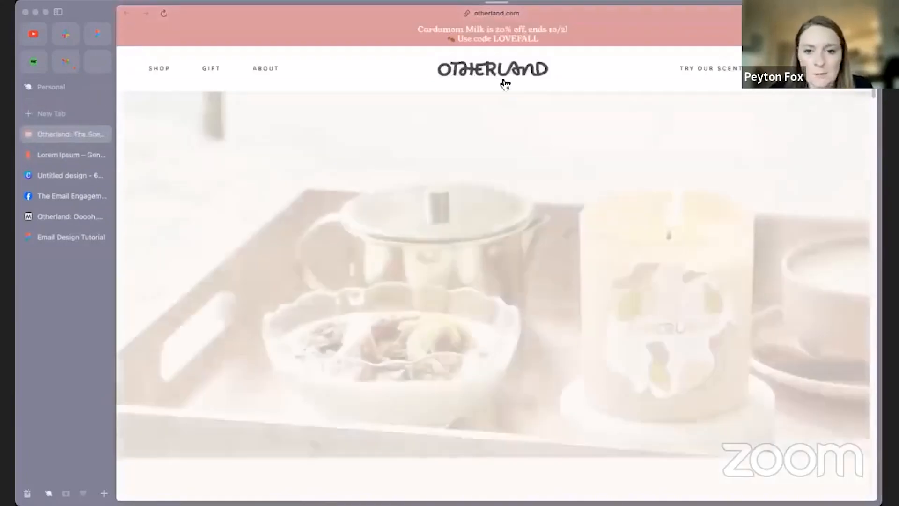
- Check the header logo's options for saving it, look through the homepage, and open the Velvet Persimmon product page
{"action": "right_click", "coordinate": [503, 78]}
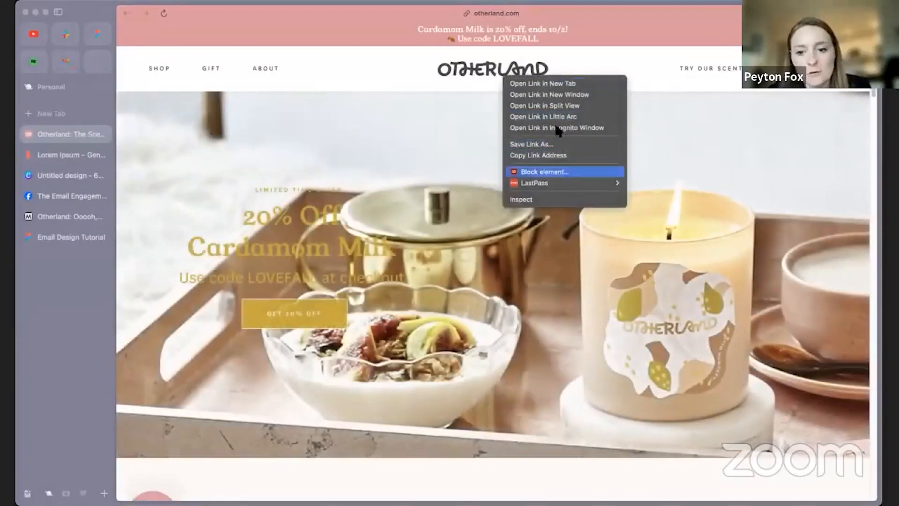
{"action": "left_click", "coordinate": [401, 134]}
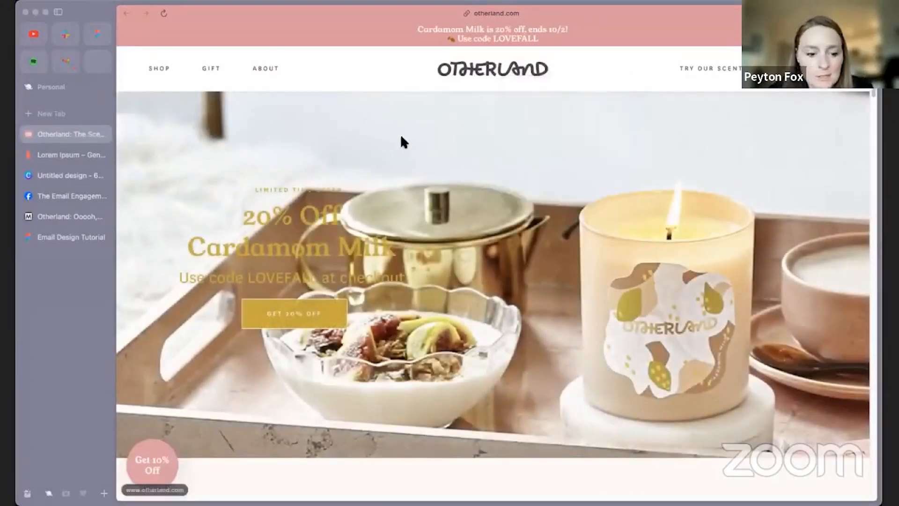
{"action": "scroll", "coordinate": [457, 241], "scroll_direction": "down", "scroll_amount": 15}
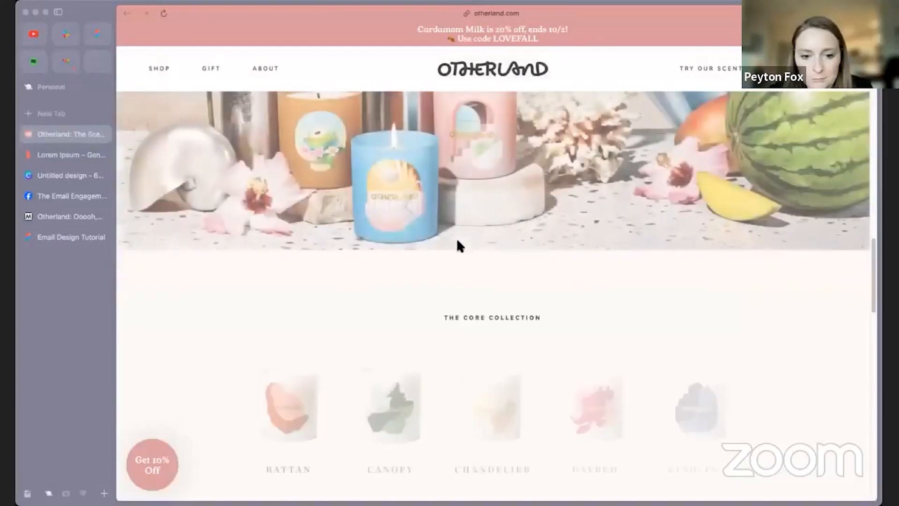
{"action": "scroll", "coordinate": [492, 250], "scroll_direction": "up", "scroll_amount": 8}
{"action": "scroll", "coordinate": [461, 246], "scroll_direction": "up", "scroll_amount": 3}
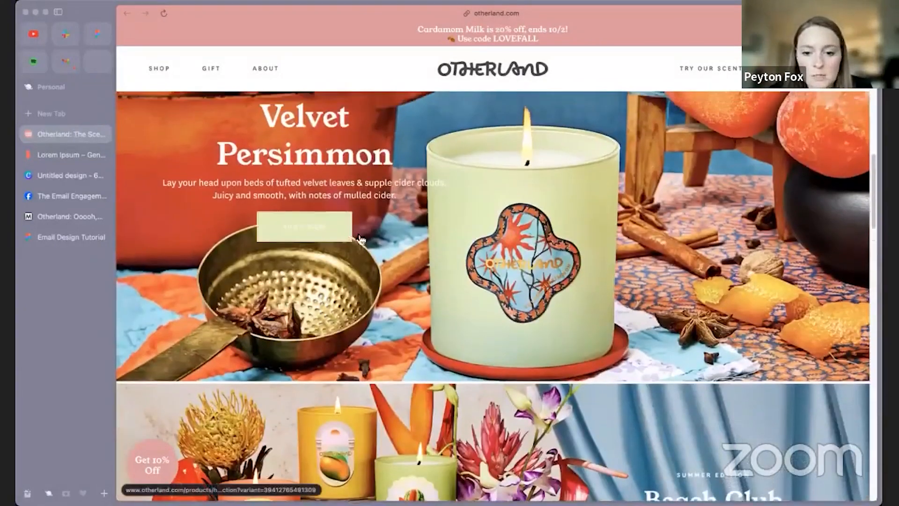
{"action": "left_click", "coordinate": [322, 233]}
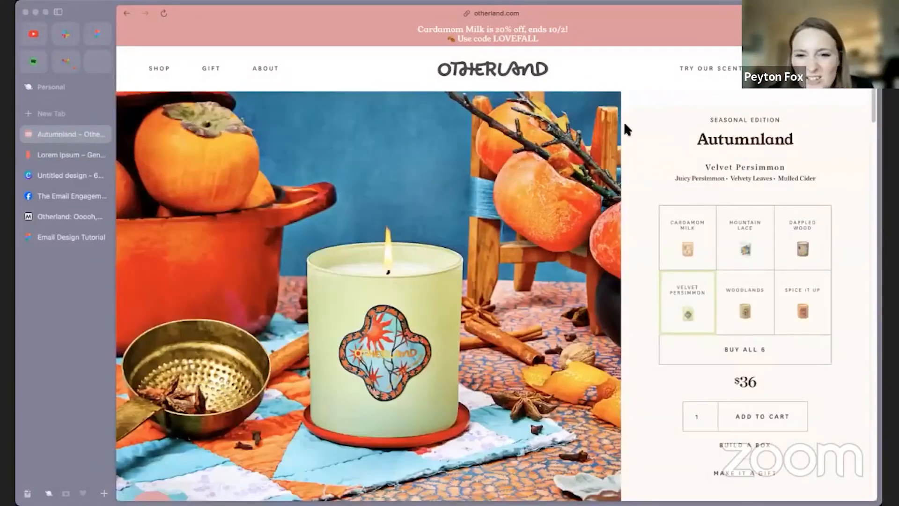
- Inspect the header logo in the developer tools, expand its svg element and Symbols group, and close the tools
{"action": "right_click", "coordinate": [585, 67]}
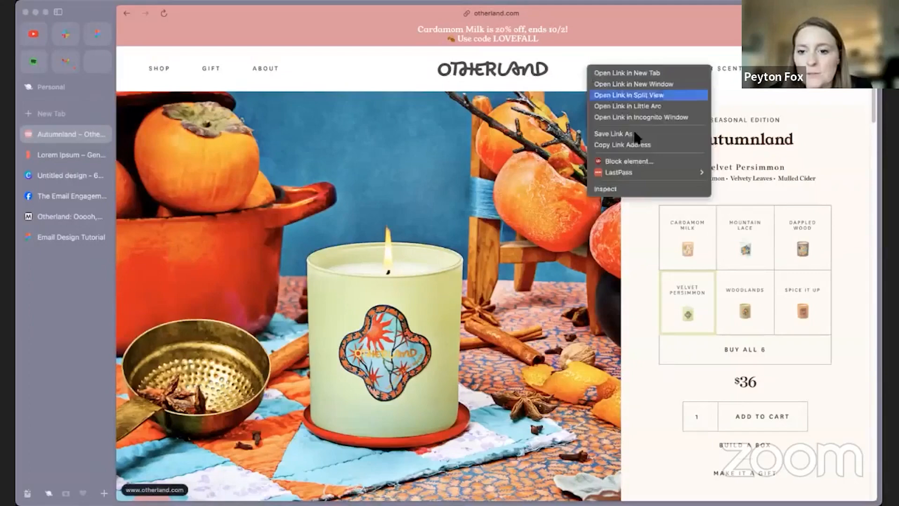
{"action": "left_click", "coordinate": [604, 189]}
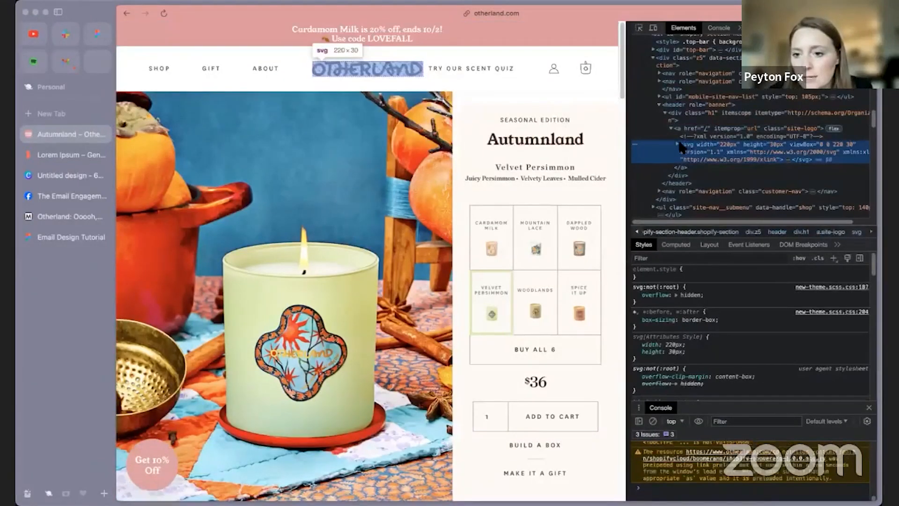
{"action": "left_click", "coordinate": [678, 144]}
{"action": "left_click", "coordinate": [745, 184]}
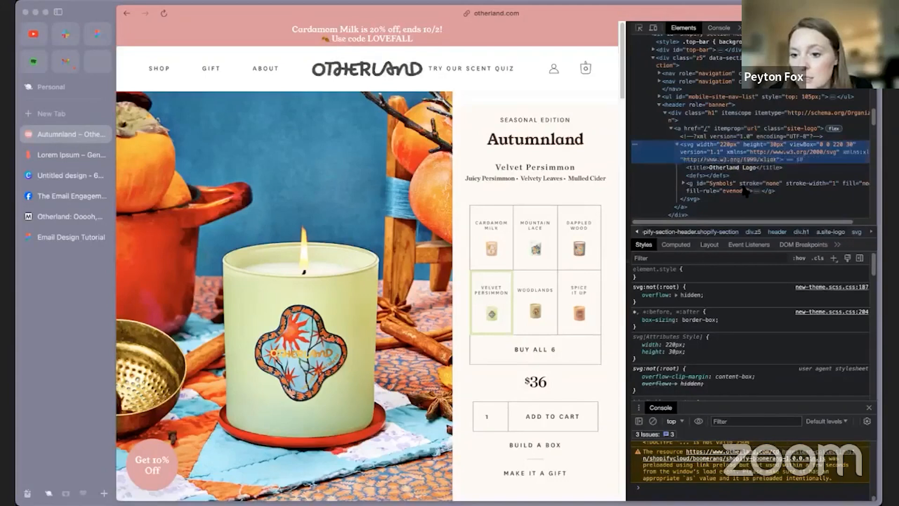
{"action": "left_click", "coordinate": [726, 161]}
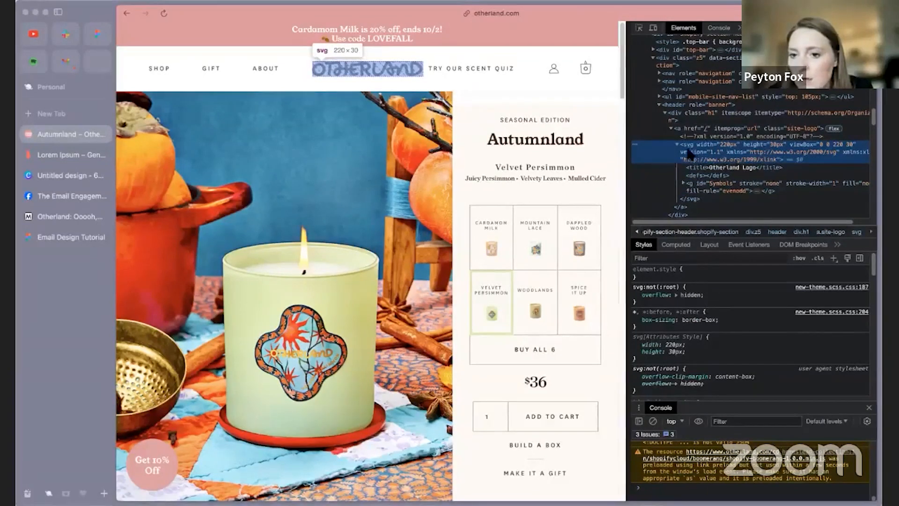
{"action": "left_click", "coordinate": [708, 191]}
{"action": "left_click", "coordinate": [575, 102]}
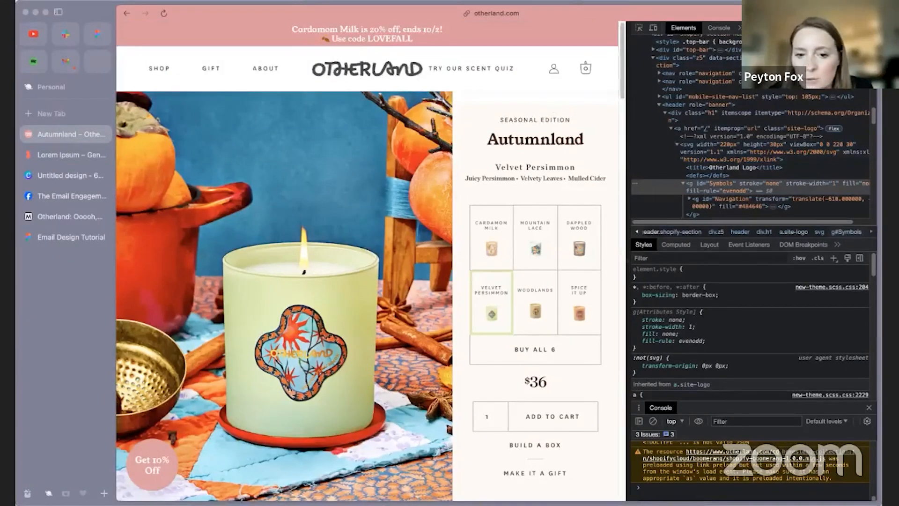
{"action": "key", "text": "super+alt+i"}
- Switch back to the Figma design and add a LOGO text placeholder centred above the HOMEstead heading
{"action": "left_click", "coordinate": [56, 235]}
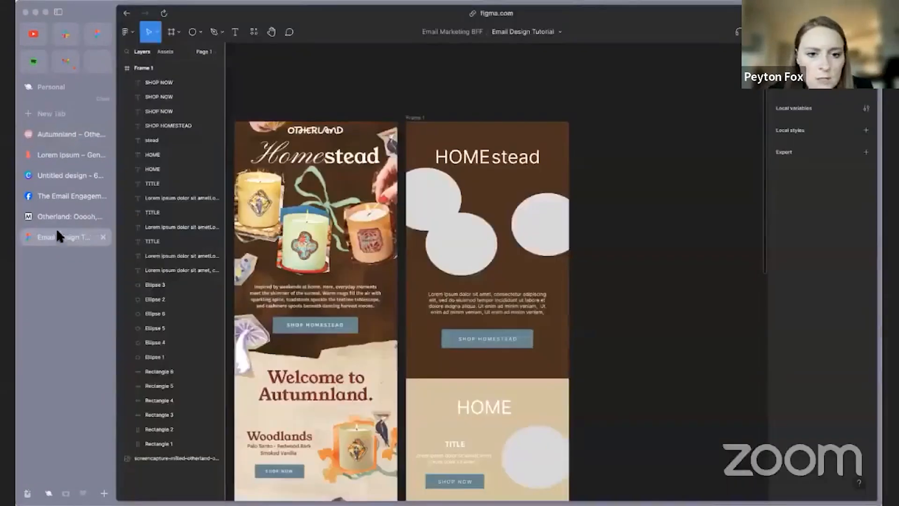
{"action": "left_click", "coordinate": [236, 33]}
{"action": "left_click", "coordinate": [466, 136]}
{"action": "type", "text": "LOGO"}
{"action": "key", "text": "Escape"}
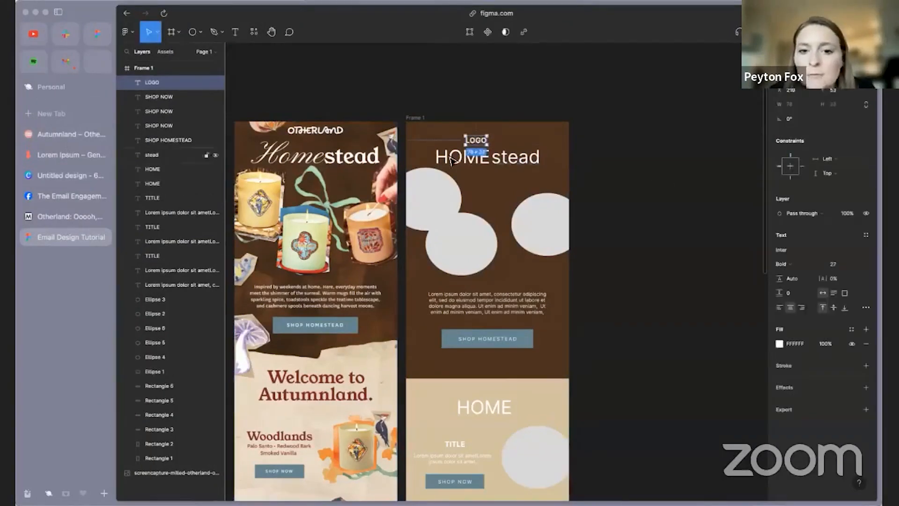
{"action": "left_click_drag", "start_coordinate": [477, 142], "coordinate": [491, 141]}
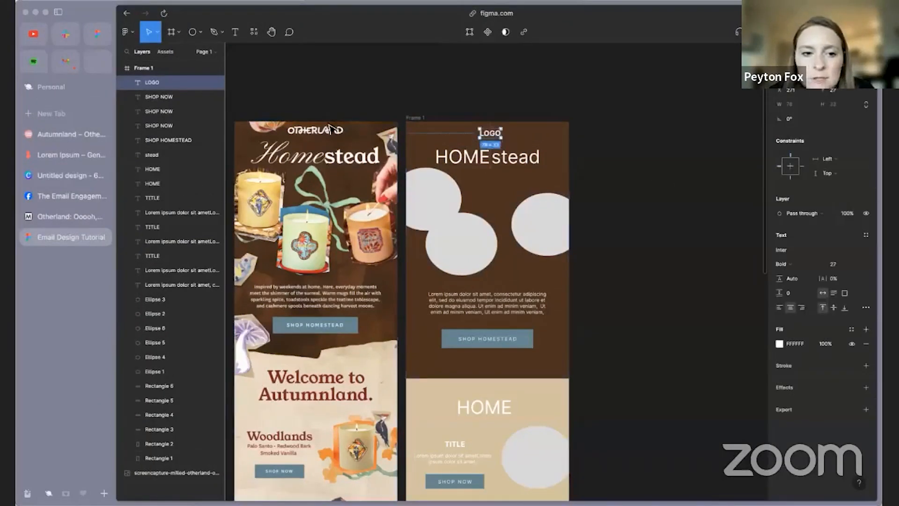
{"action": "left_click", "coordinate": [674, 217]}
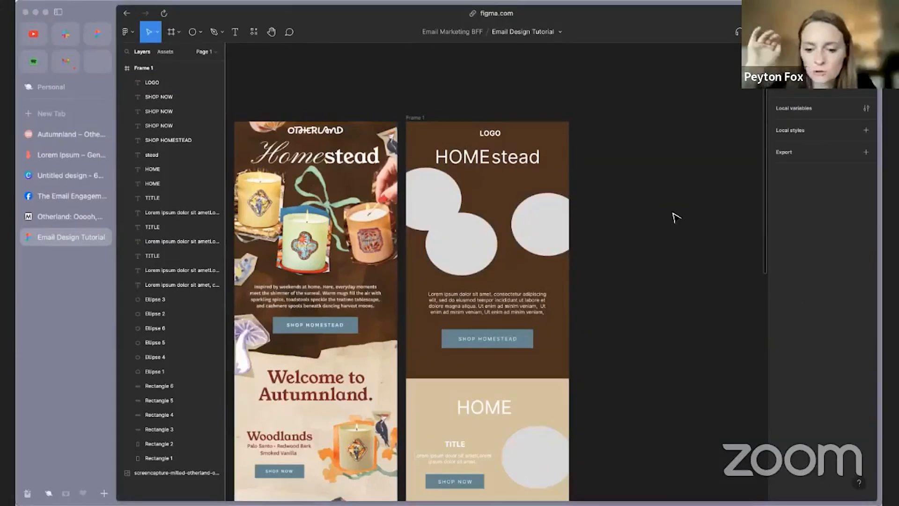
- Switch to the Otherland product page and inspect the header logo's svg element and its styles in the developer tools
{"action": "left_click", "coordinate": [64, 136]}
{"action": "right_click", "coordinate": [651, 107]}
{"action": "left_click", "coordinate": [684, 244]}
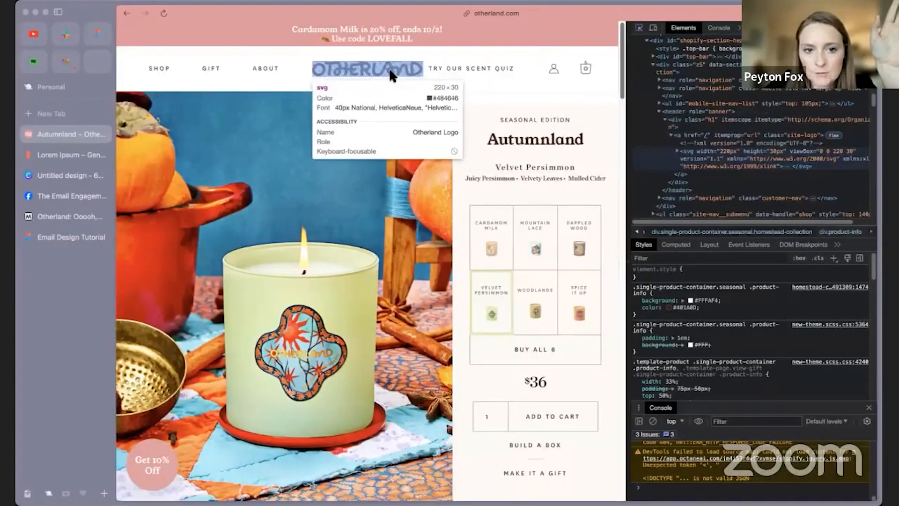
{"action": "left_click", "coordinate": [391, 75]}
{"action": "scroll", "coordinate": [747, 391], "scroll_direction": "down", "scroll_amount": 6}
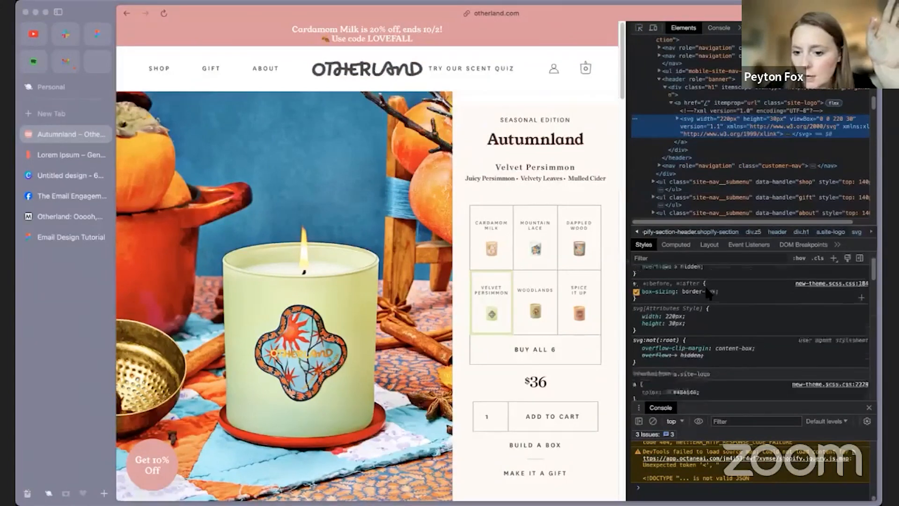
{"action": "scroll", "coordinate": [744, 314], "scroll_direction": "down", "scroll_amount": 5}
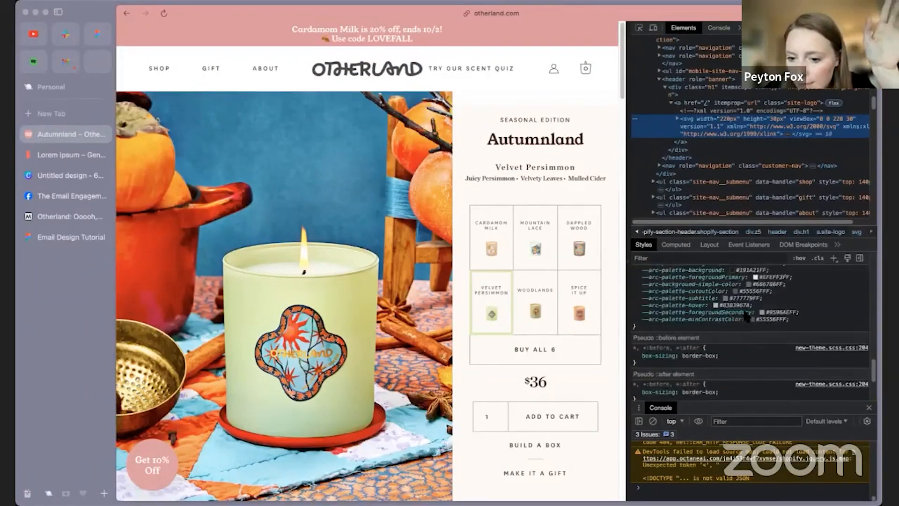
- Expand the logo's svg element, examine the styles of its Symbols group, and close the developer tools
{"action": "key", "text": "Right"}
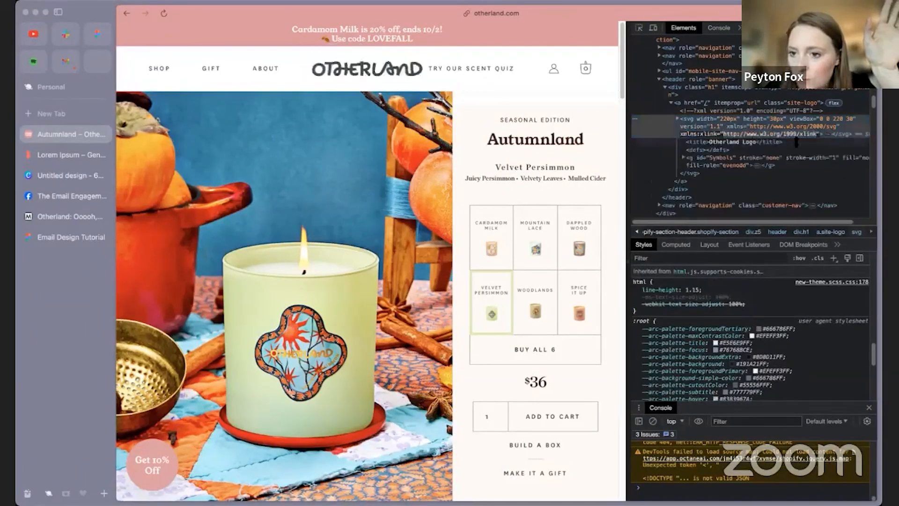
{"action": "left_click", "coordinate": [738, 159]}
{"action": "scroll", "coordinate": [739, 327], "scroll_direction": "down", "scroll_amount": 1}
{"action": "scroll", "coordinate": [738, 326], "scroll_direction": "down", "scroll_amount": 2}
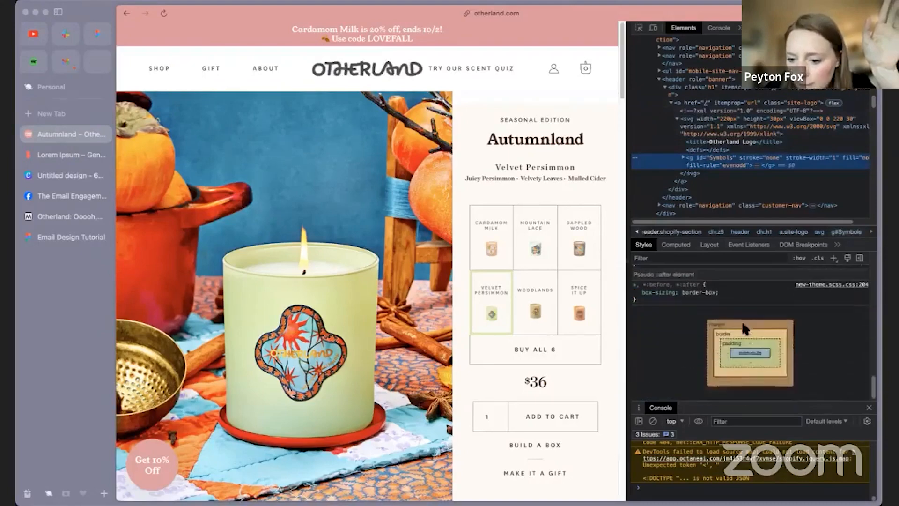
{"action": "scroll", "coordinate": [730, 330], "scroll_direction": "up", "scroll_amount": 10}
{"action": "scroll", "coordinate": [723, 330], "scroll_direction": "up", "scroll_amount": 5}
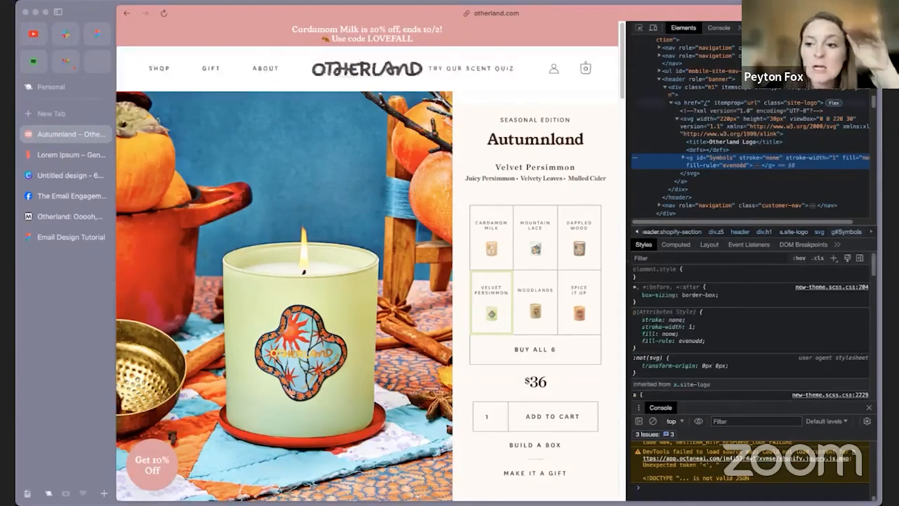
{"action": "left_click", "coordinate": [868, 27]}
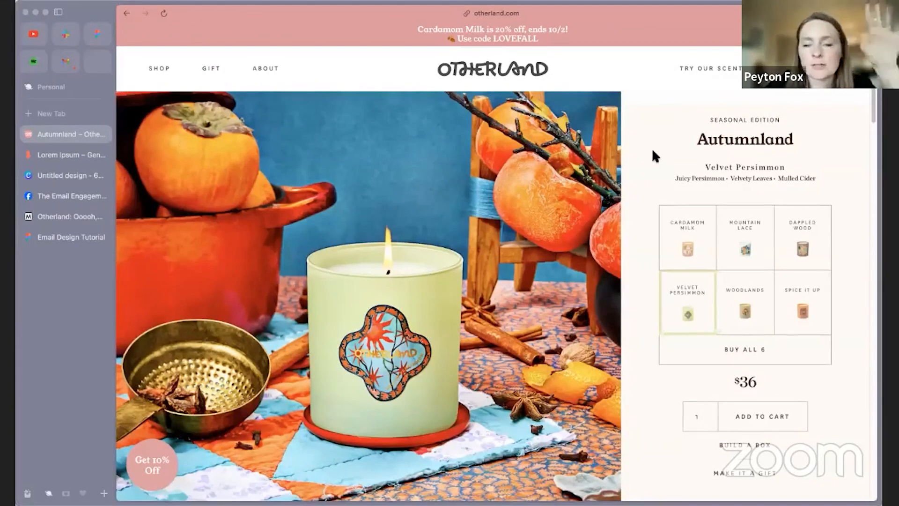
- Switch to the blank Canva design and resize it to 600 × 900 px
{"action": "left_click", "coordinate": [57, 238]}
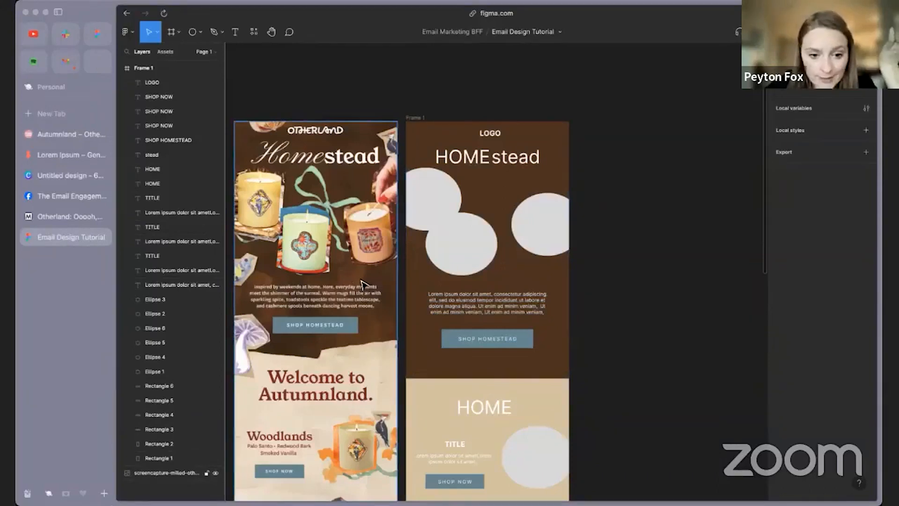
{"action": "left_click", "coordinate": [55, 179]}
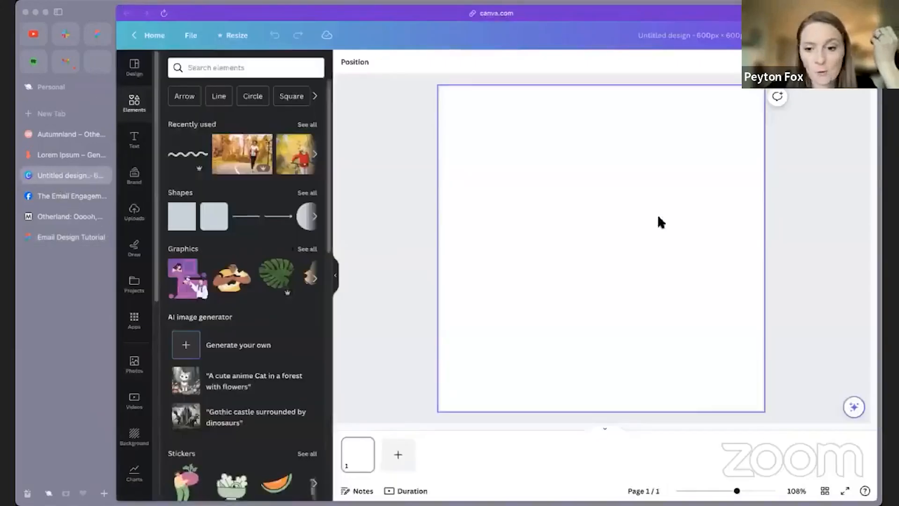
{"action": "left_click", "coordinate": [812, 192]}
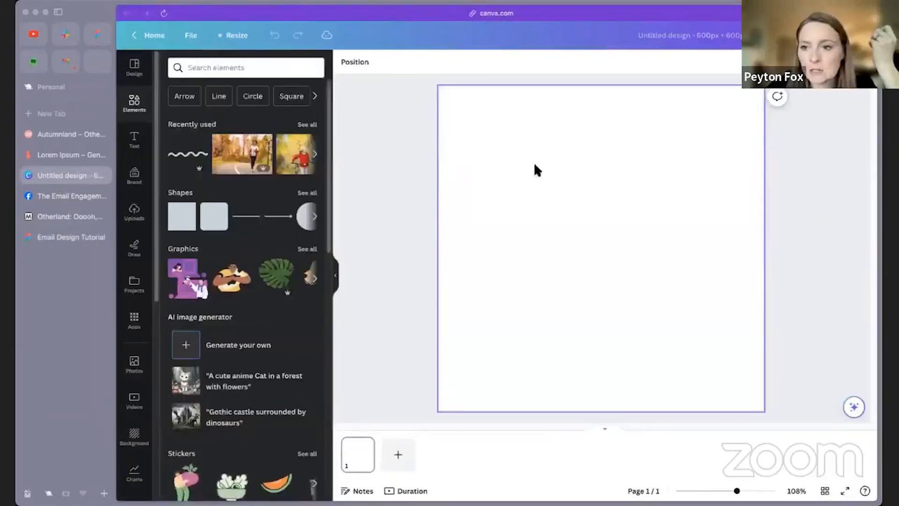
{"action": "left_click", "coordinate": [233, 35]}
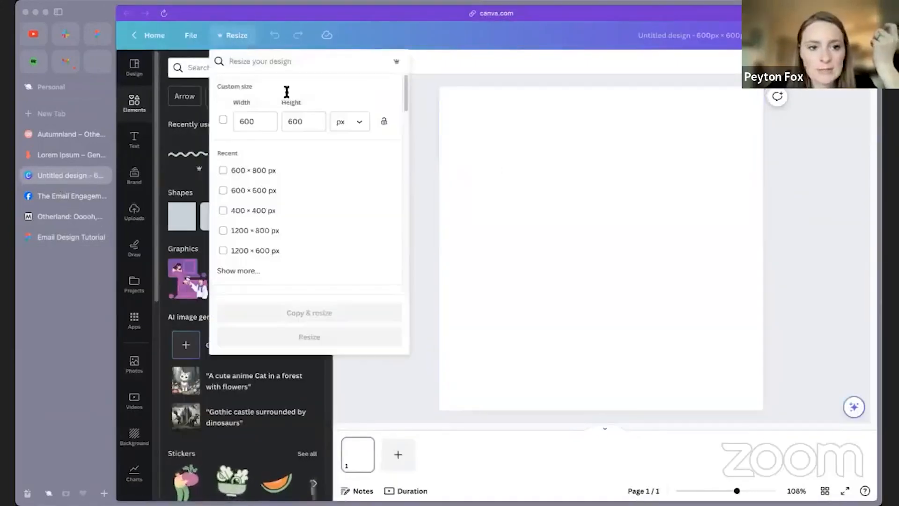
{"action": "type", "text": "8"}
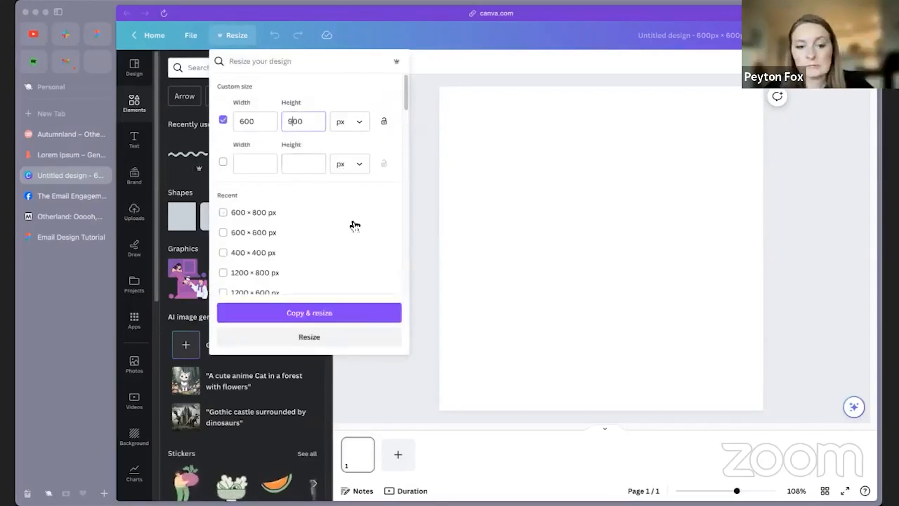
{"action": "left_click", "coordinate": [351, 336]}
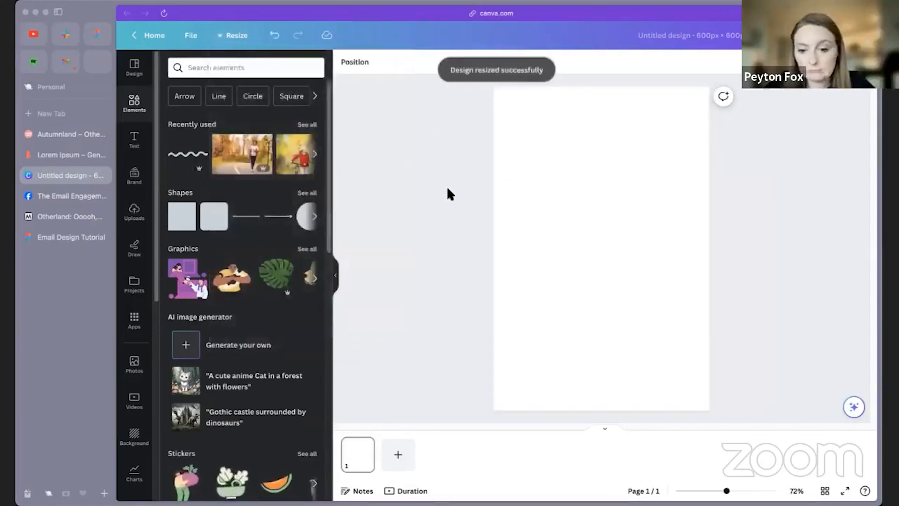
- Search the Canva elements for "Watercolor background"
{"action": "left_click", "coordinate": [263, 66]}
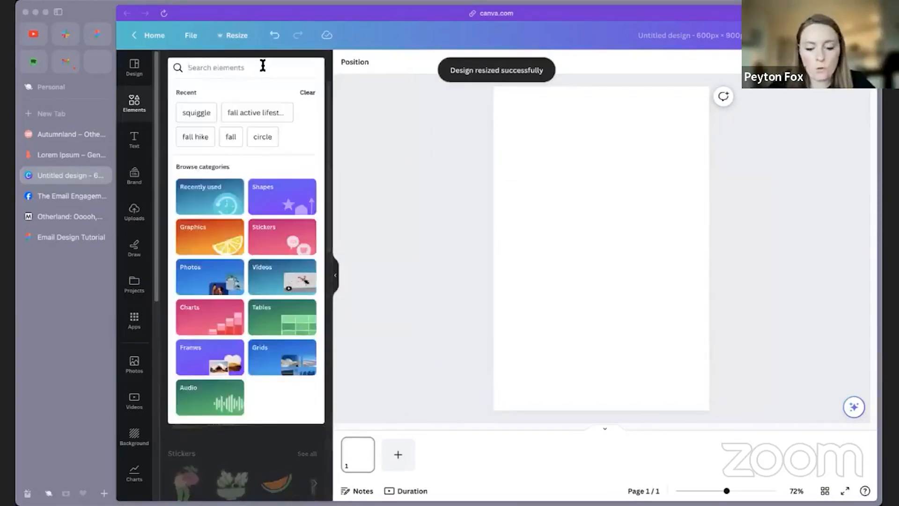
{"action": "type", "text": "watercolor"}
{"action": "left_click", "coordinate": [253, 128]}
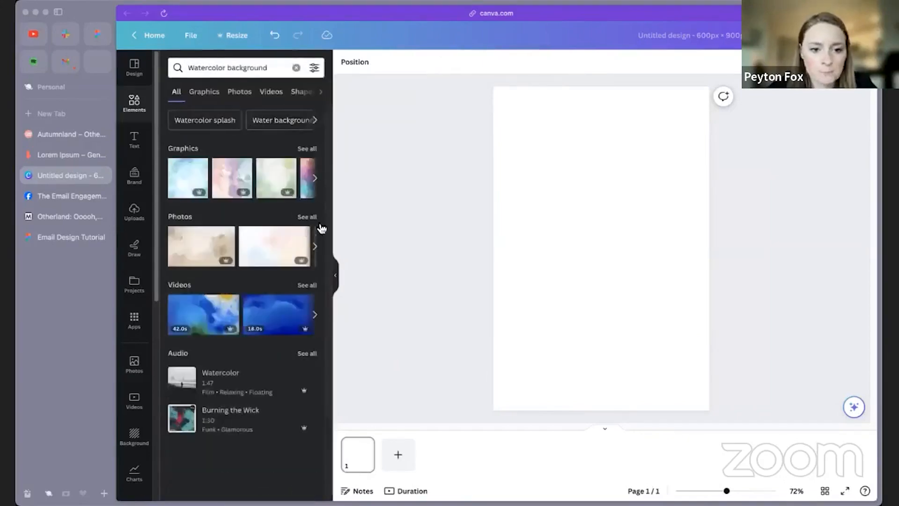
- Switch to the Figma design and examine the brown background texture of the reference email up close
{"action": "left_click", "coordinate": [50, 241]}
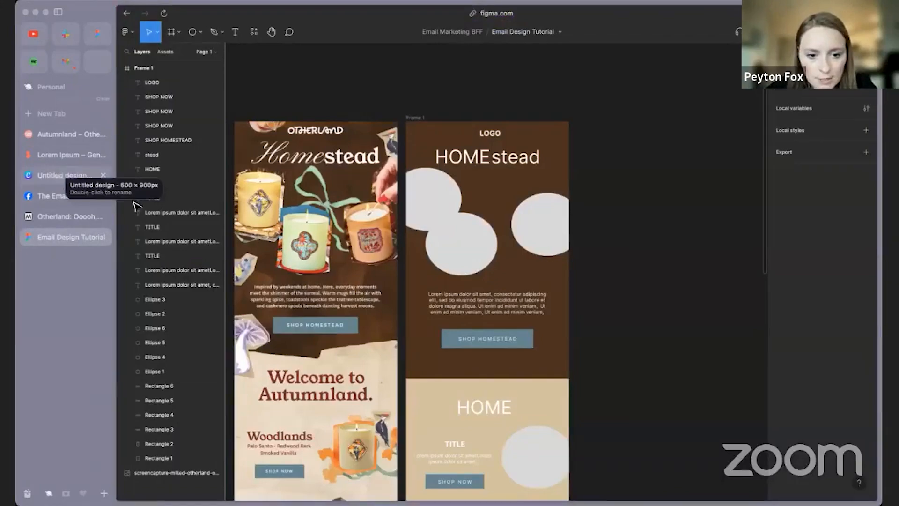
{"action": "scroll", "coordinate": [248, 279], "scroll_direction": "up", "scroll_amount": 1}
{"action": "scroll", "coordinate": [248, 279], "scroll_direction": "up", "scroll_amount": 5}
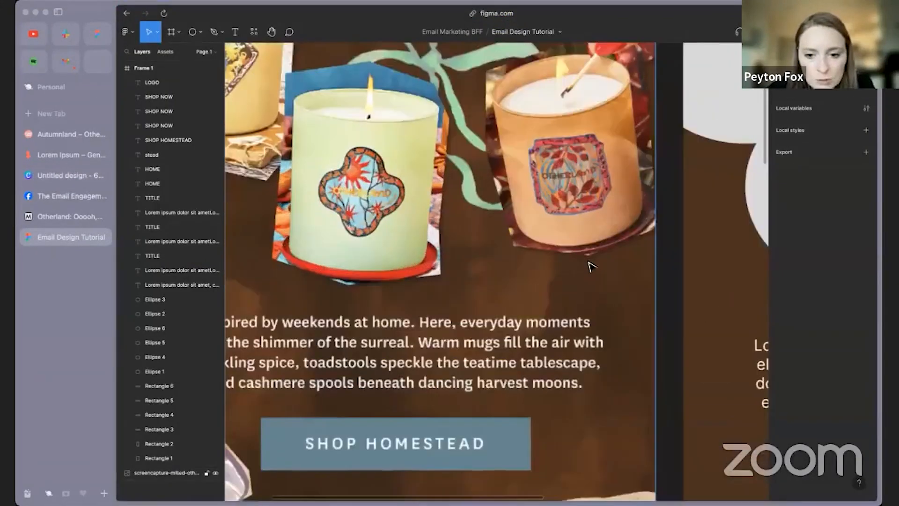
{"action": "scroll", "coordinate": [502, 259], "scroll_direction": "down", "scroll_amount": 6}
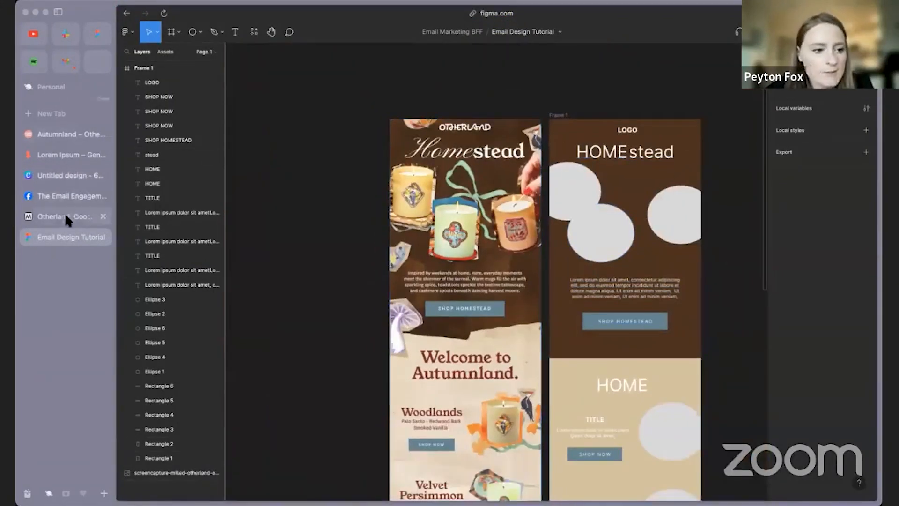
- Switch back to Canva, browse the watercolor photos, and place the beige watercolor photo so that it fills the page
{"action": "left_click", "coordinate": [64, 176]}
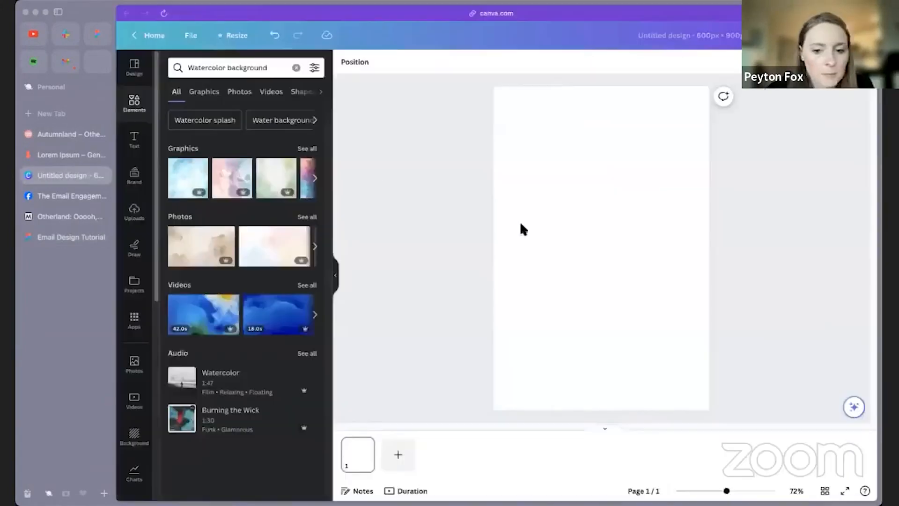
{"action": "left_click", "coordinate": [315, 246]}
{"action": "left_click", "coordinate": [316, 248]}
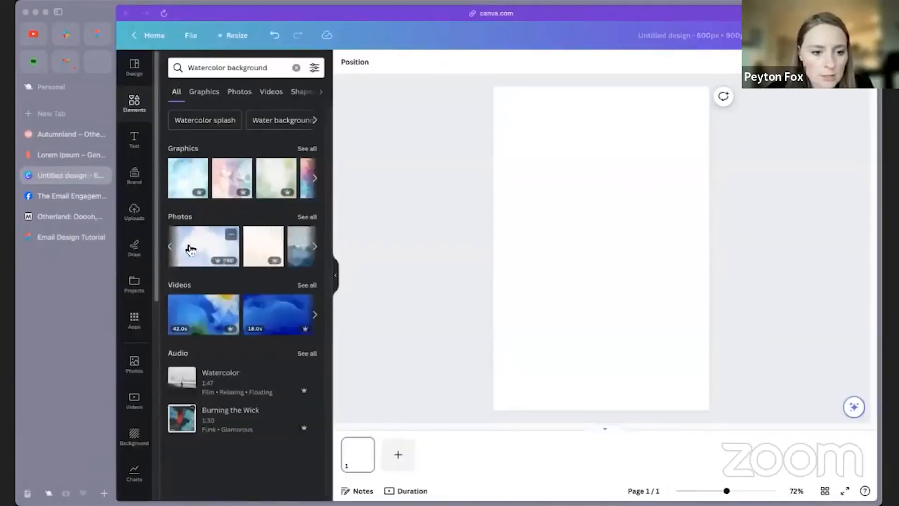
{"action": "left_click", "coordinate": [173, 249]}
{"action": "left_click_drag", "start_coordinate": [198, 244], "coordinate": [510, 220]}
{"action": "double_click", "coordinate": [576, 220]}
{"action": "left_click", "coordinate": [831, 212]}
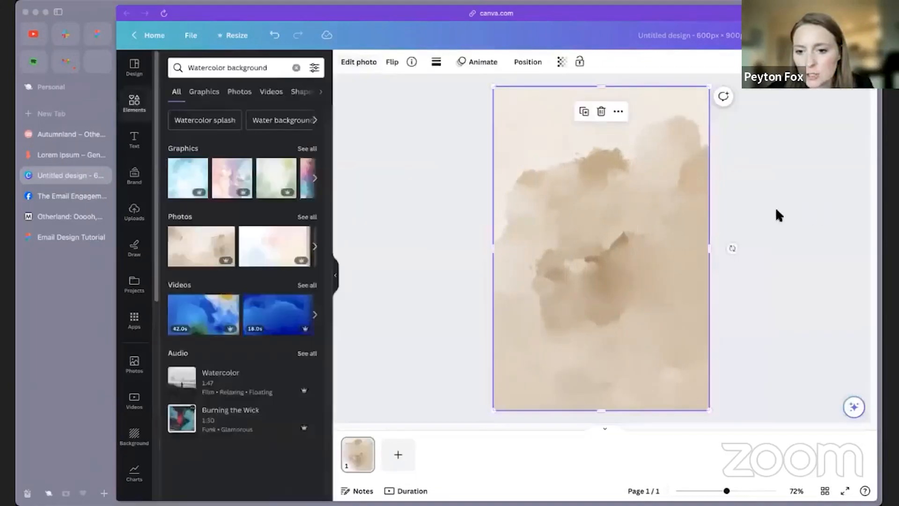
- Browse the photo filters and apply a Custom Duotone to the watercolor photo
{"action": "left_click", "coordinate": [570, 187]}
{"action": "left_click", "coordinate": [358, 62]}
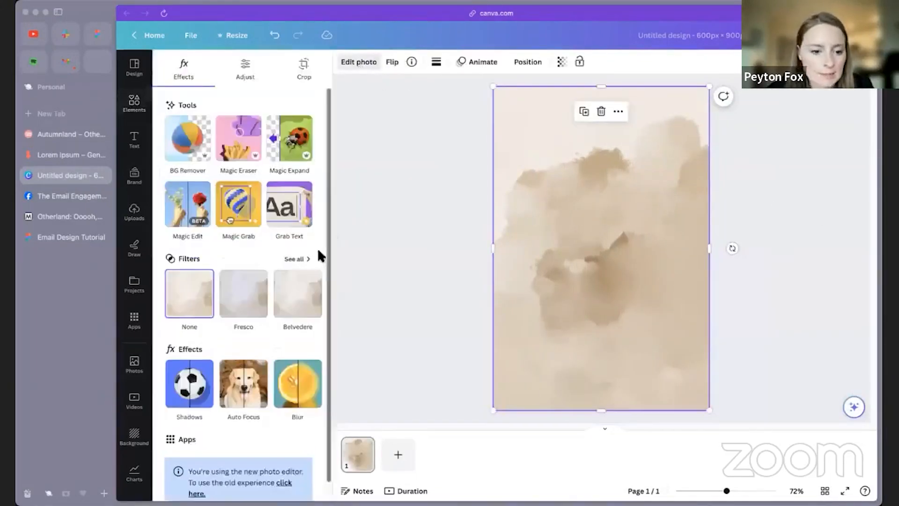
{"action": "left_click", "coordinate": [305, 258]}
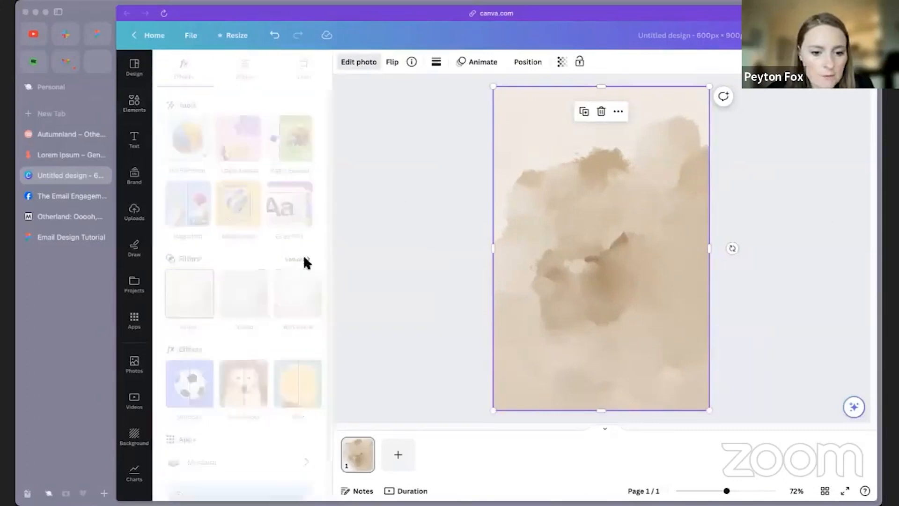
{"action": "scroll", "coordinate": [300, 253], "scroll_direction": "down", "scroll_amount": 10}
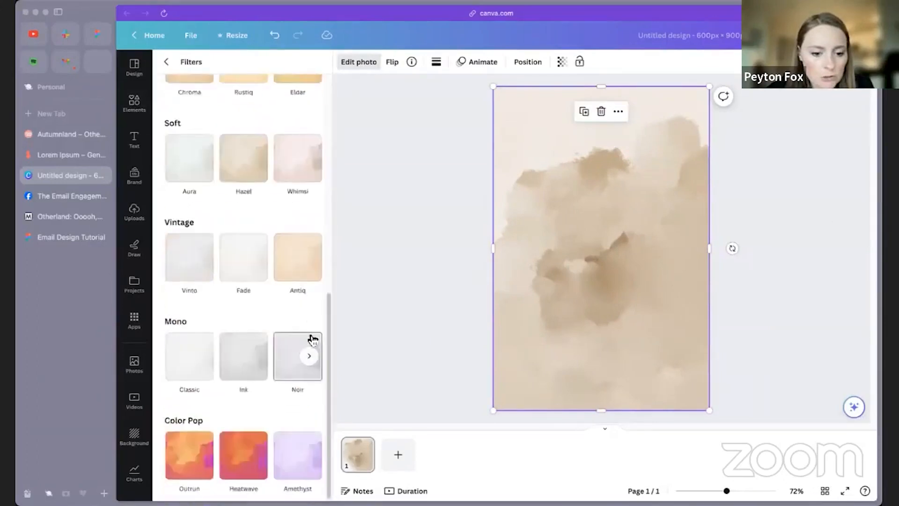
{"action": "scroll", "coordinate": [305, 323], "scroll_direction": "up", "scroll_amount": 10}
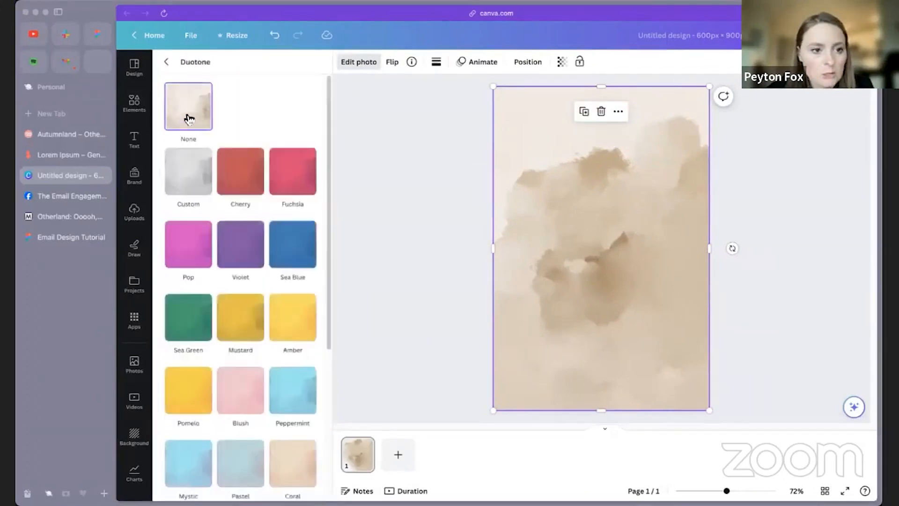
{"action": "left_click", "coordinate": [184, 183]}
- Set the Duotone Highlights colour to #52311B, copied from the fill of the top brown rectangle in Figma
{"action": "left_click", "coordinate": [307, 234]}
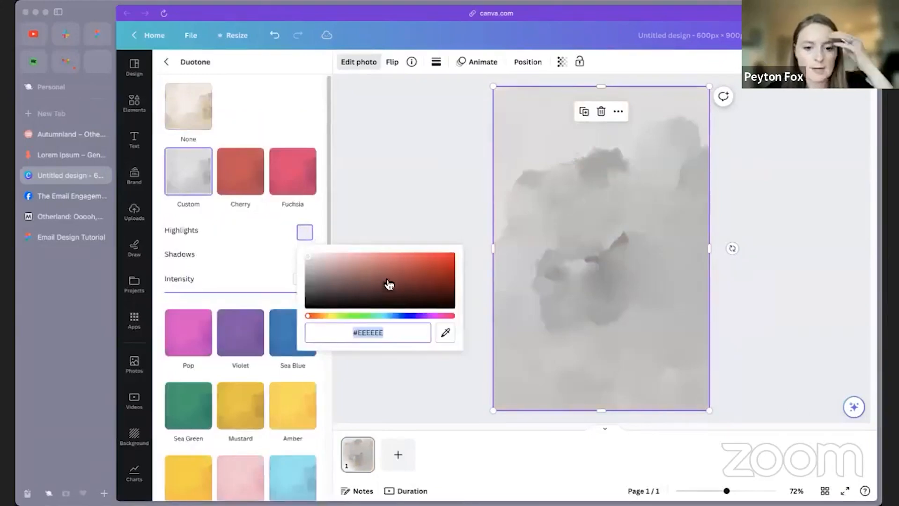
{"action": "left_click", "coordinate": [63, 234]}
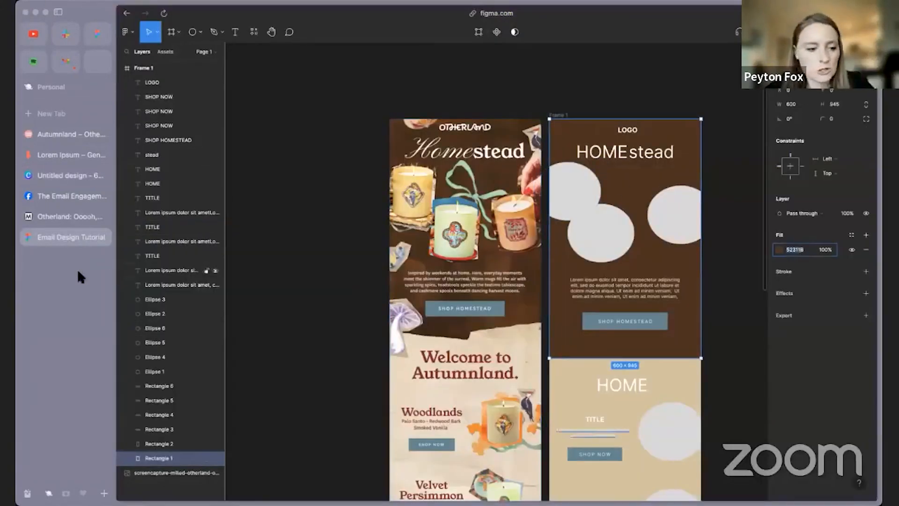
{"action": "left_click", "coordinate": [65, 175]}
{"action": "double_click", "coordinate": [380, 331]}
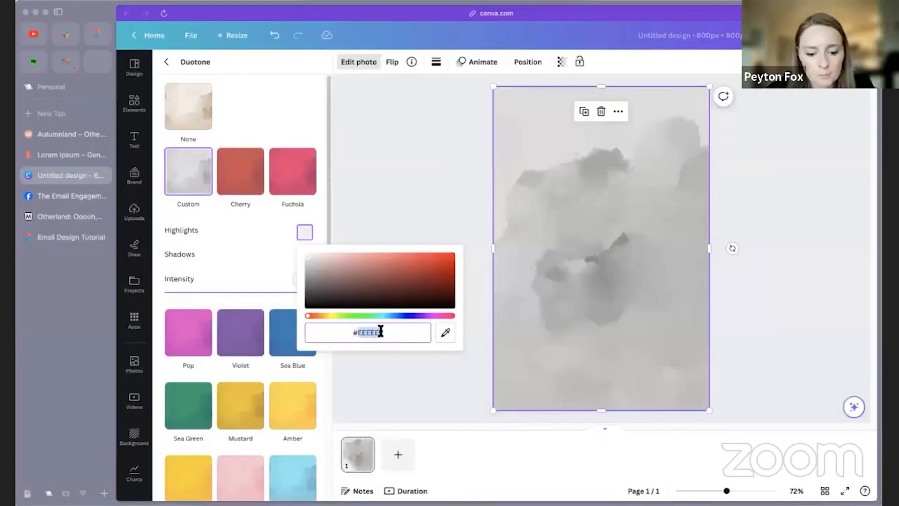
{"action": "type", "text": "52311B"}
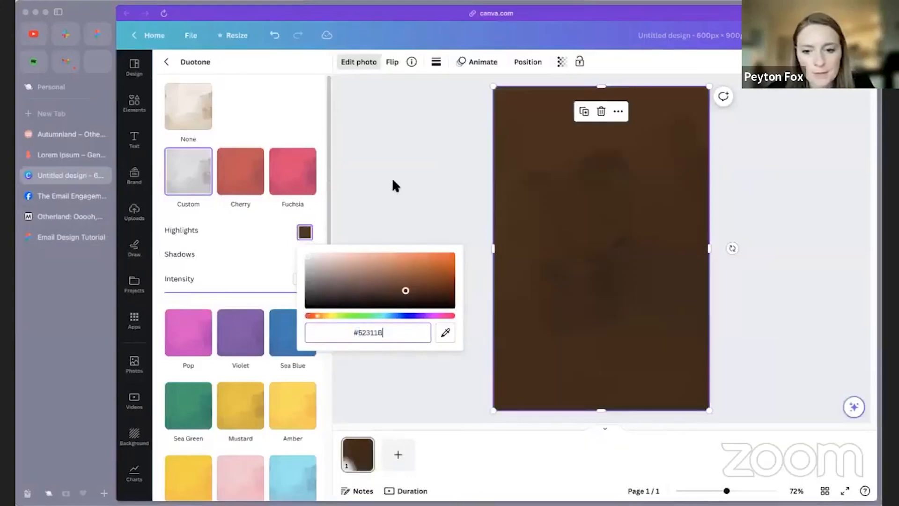
{"action": "left_click", "coordinate": [392, 179]}
- Open the Duotone Shadows colour, switch to Figma, and recolour the top brown rectangle to 683B1D, sampled from the reference email's background
{"action": "left_click", "coordinate": [356, 63]}
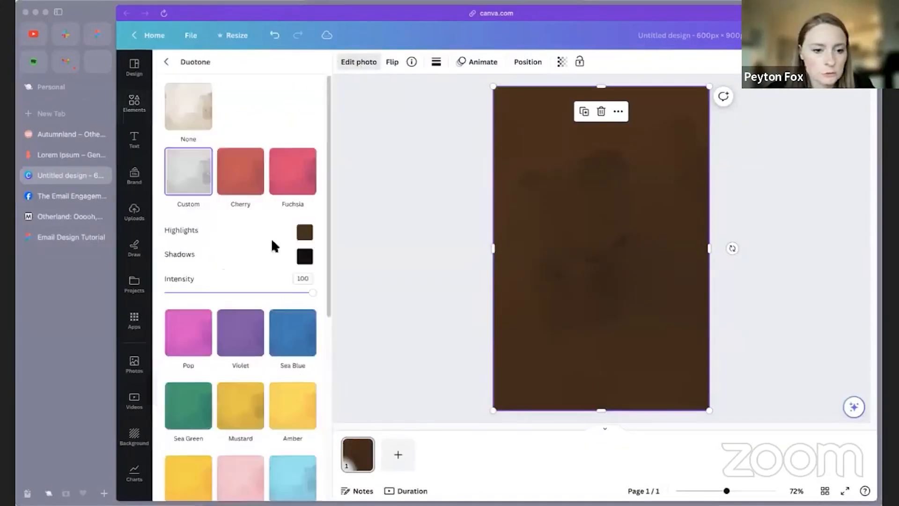
{"action": "left_click", "coordinate": [304, 257]}
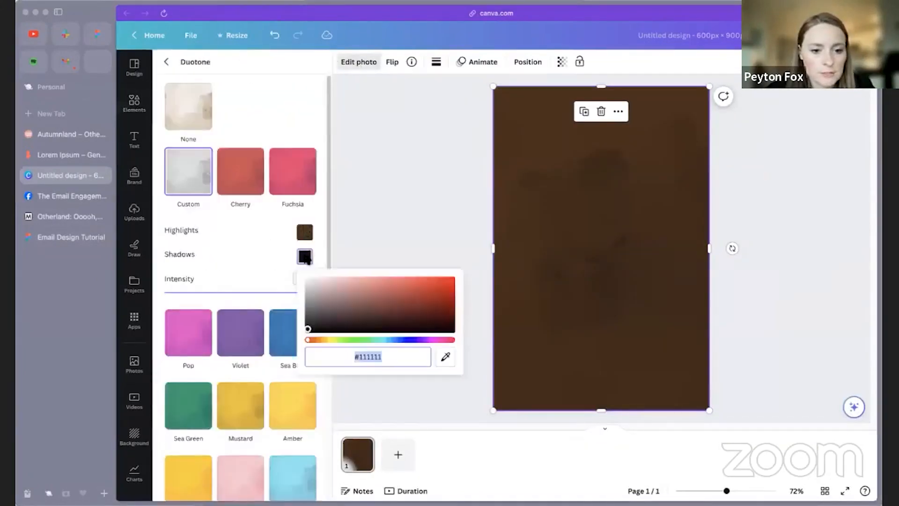
{"action": "left_click", "coordinate": [50, 230]}
{"action": "left_click", "coordinate": [780, 250]}
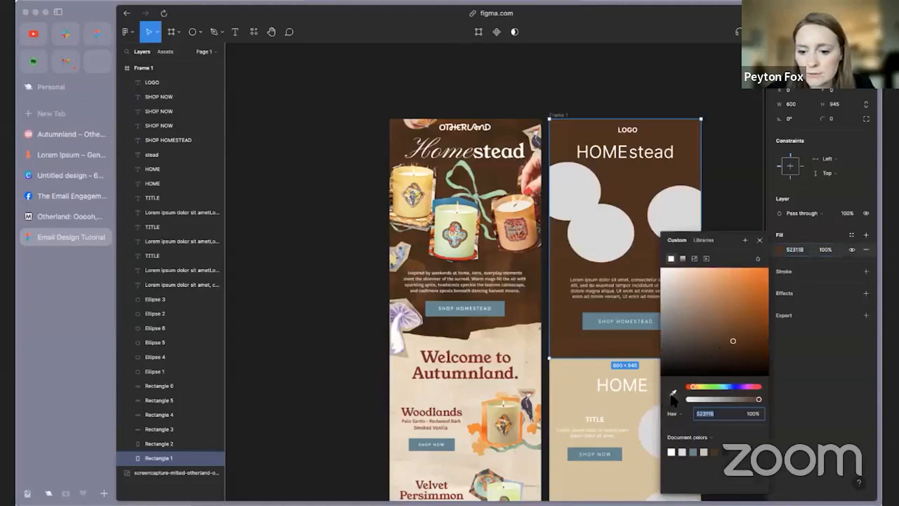
{"action": "left_click", "coordinate": [673, 394]}
{"action": "left_click", "coordinate": [504, 269]}
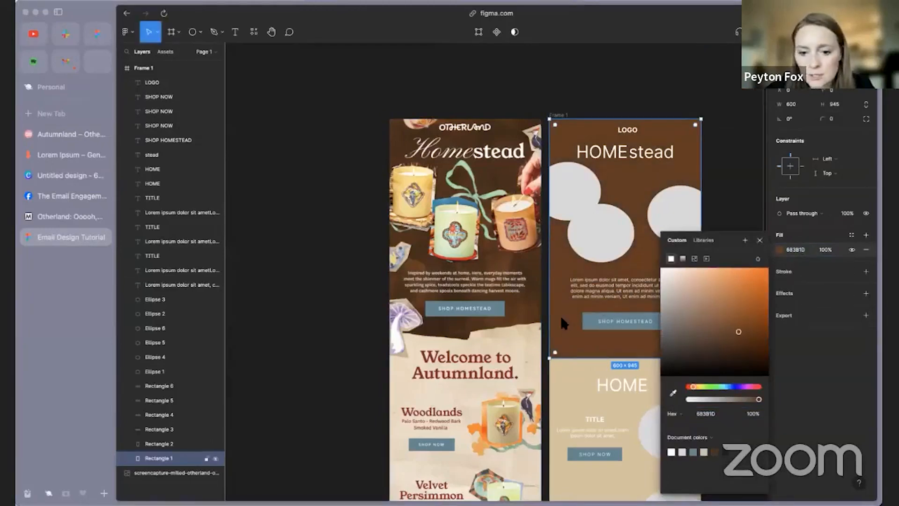
- Return to Canva and set the Duotone Shadows colour to #683B1D
{"action": "left_click", "coordinate": [66, 175]}
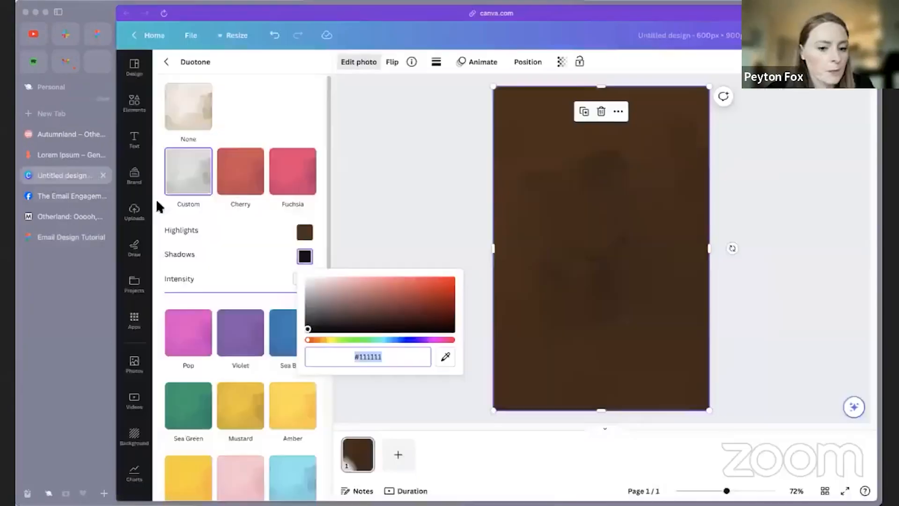
{"action": "left_click", "coordinate": [378, 356]}
{"action": "double_click", "coordinate": [397, 353]}
{"action": "key", "text": "super+v"}
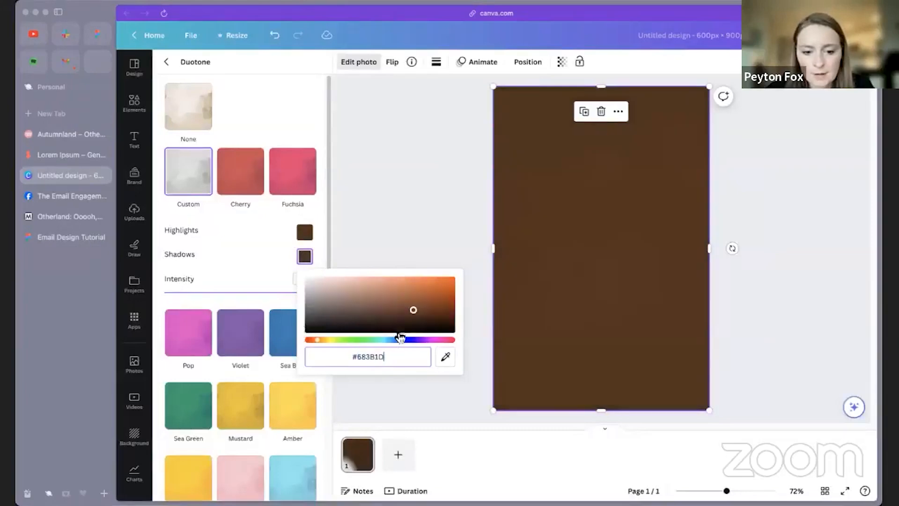
- Reopen the watercolor photo's Duotone settings and set the Highlights colour to #683B1D
{"action": "left_click", "coordinate": [402, 209]}
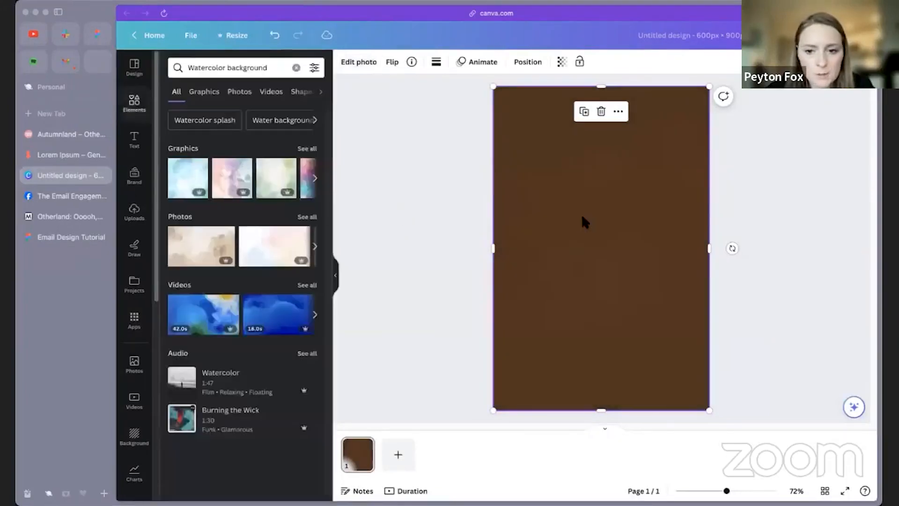
{"action": "left_click", "coordinate": [358, 62]}
{"action": "left_click", "coordinate": [304, 232]}
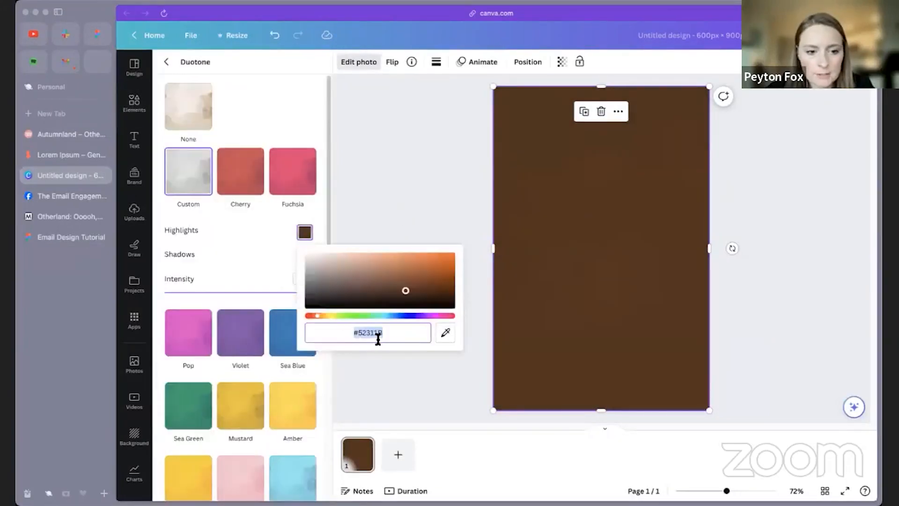
{"action": "type", "text": "#683B1D"}
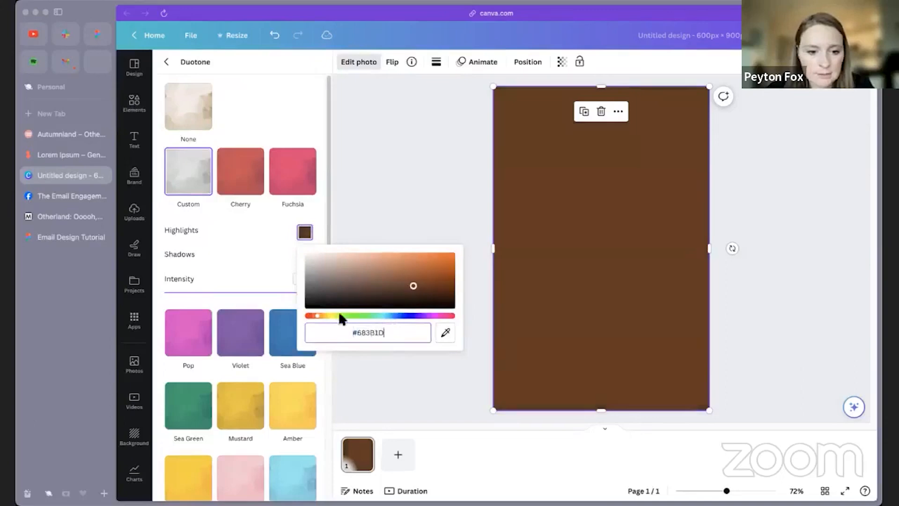
- Switch to Figma, recolour the top brown rectangle to 402818 sampled from the reference email, and copy its fill code
{"action": "left_click", "coordinate": [72, 236]}
{"action": "left_click", "coordinate": [673, 393]}
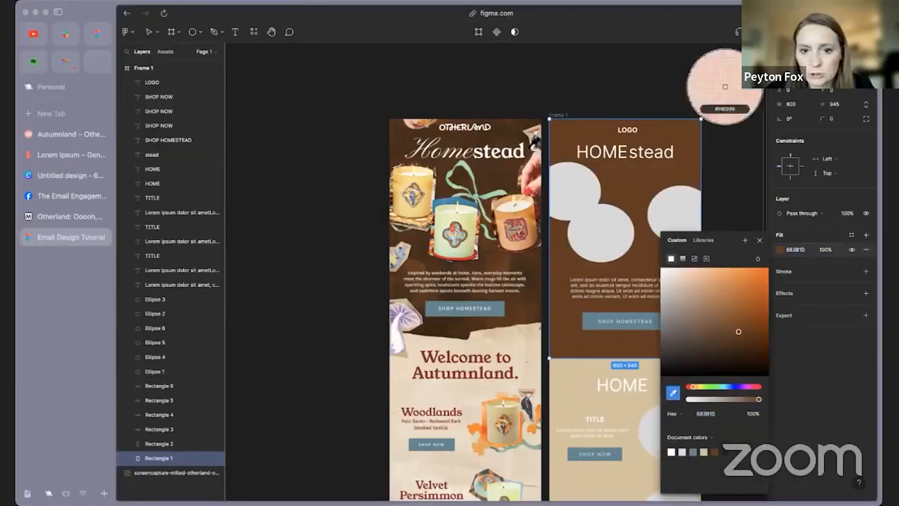
{"action": "left_click", "coordinate": [528, 126]}
{"action": "left_click", "coordinate": [796, 250]}
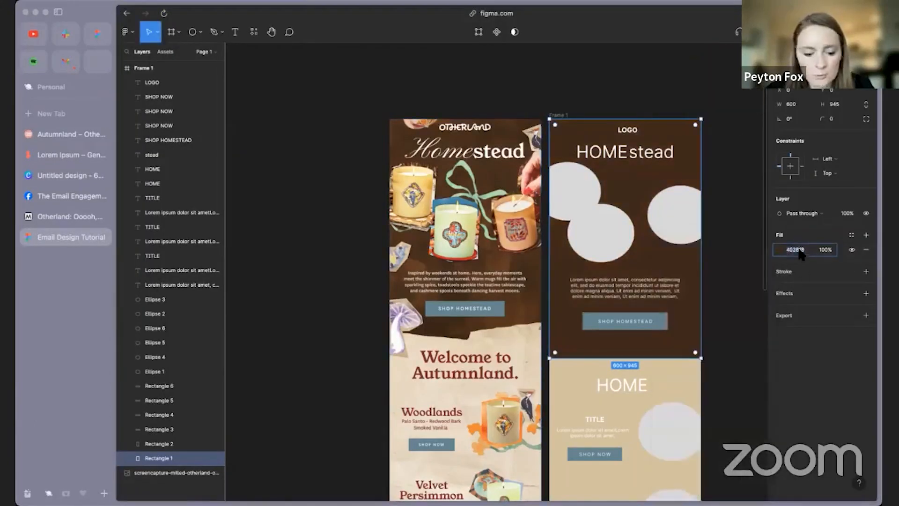
- Return to Canva and set the Duotone Shadows colour to the 402818 brown copied from Figma
{"action": "left_click", "coordinate": [70, 175]}
{"action": "left_click", "coordinate": [388, 341]}
{"action": "left_click", "coordinate": [304, 256]}
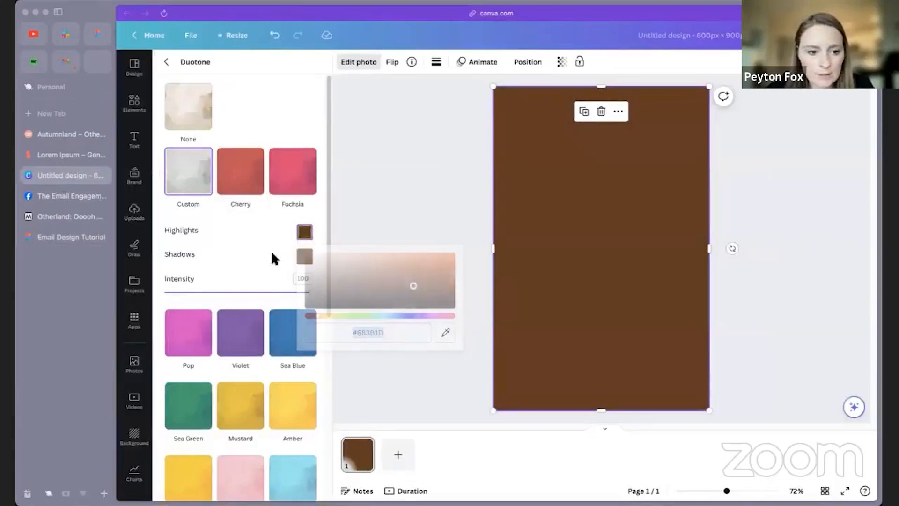
- Lighten the Duotone Highlights colour to about #864F2A and reduce the Intensity to 76
{"action": "left_click", "coordinate": [304, 233]}
{"action": "left_click_drag", "start_coordinate": [413, 286], "coordinate": [408, 278]}
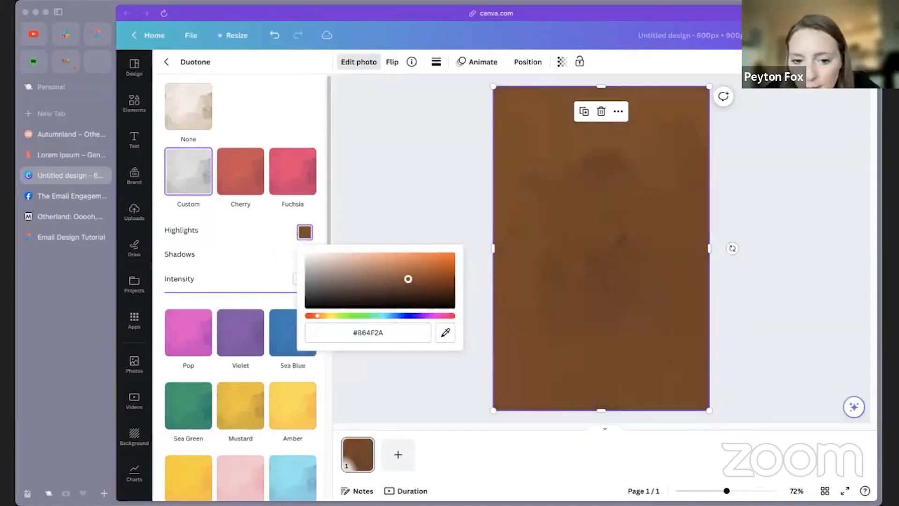
{"action": "left_click", "coordinate": [268, 240]}
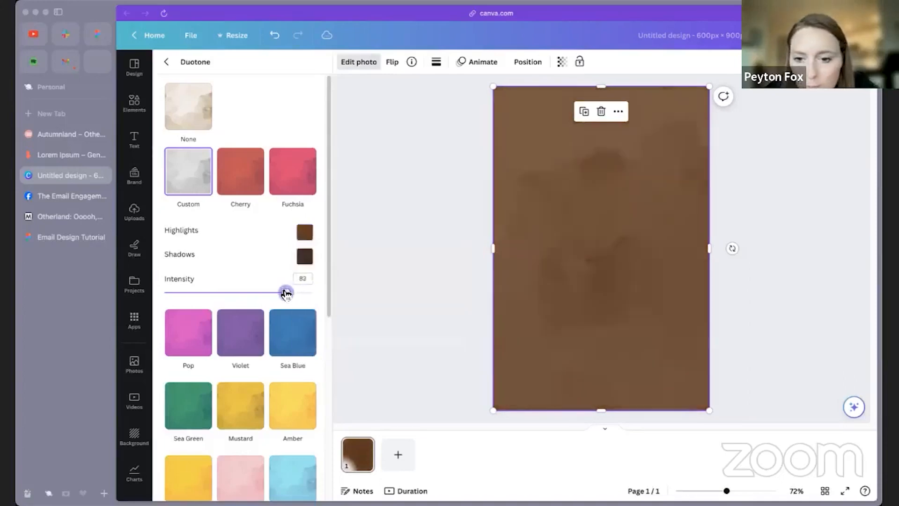
{"action": "left_click_drag", "start_coordinate": [287, 293], "coordinate": [280, 294]}
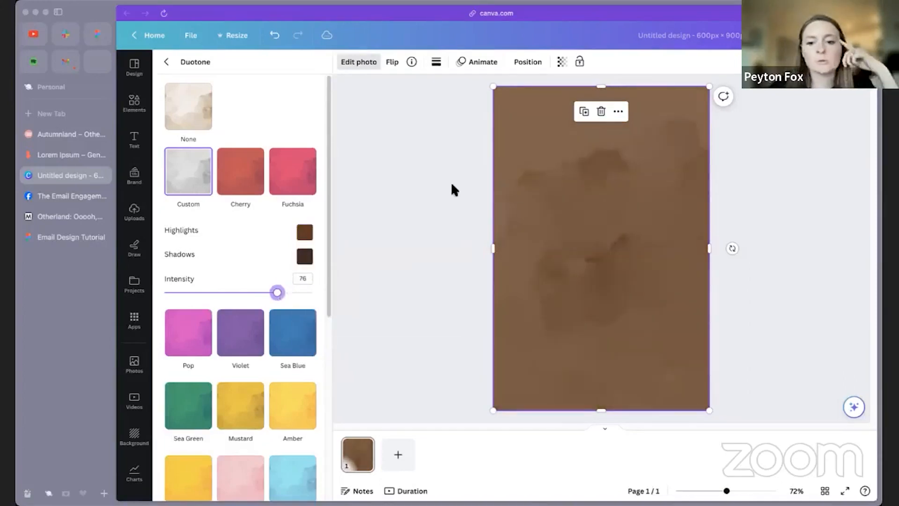
- Download the 600 × 900 px watercolor design as a PNG
{"action": "left_click", "coordinate": [442, 190]}
{"action": "left_click", "coordinate": [850, 35]}
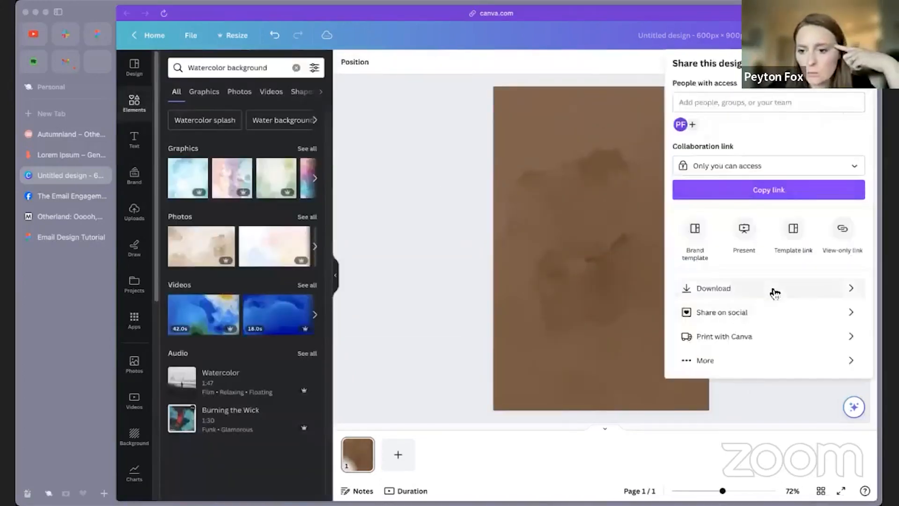
{"action": "left_click", "coordinate": [778, 288]}
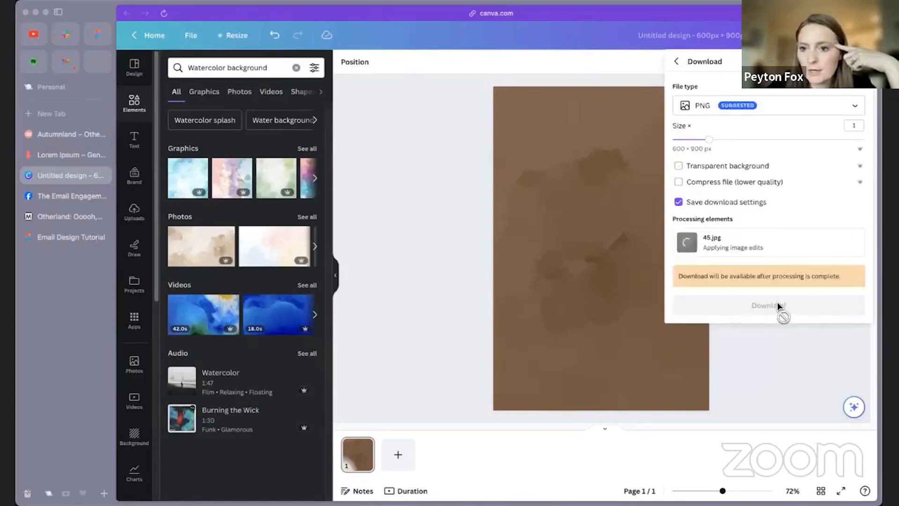
{"action": "left_click", "coordinate": [788, 307]}
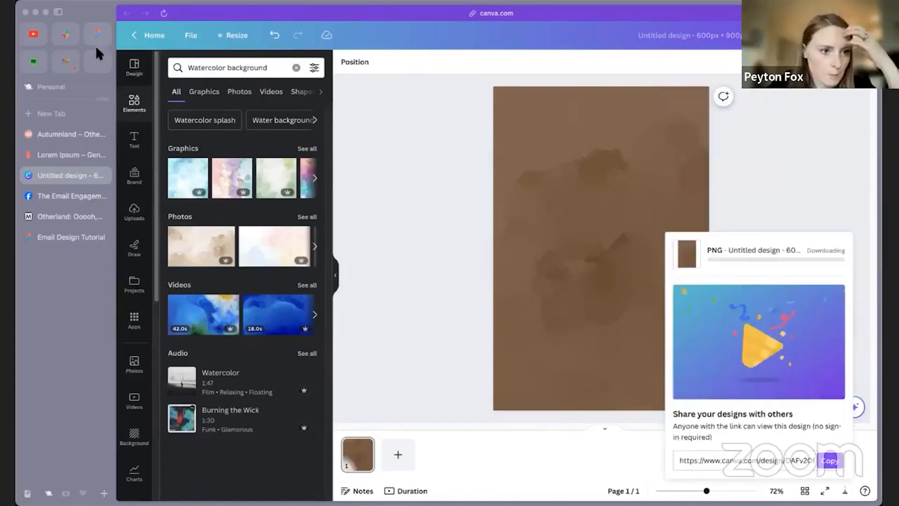
- Switch to Figma and place the downloaded watercolor image over the frame's top section, enlarged to about 664 × 996
{"action": "left_click", "coordinate": [82, 237]}
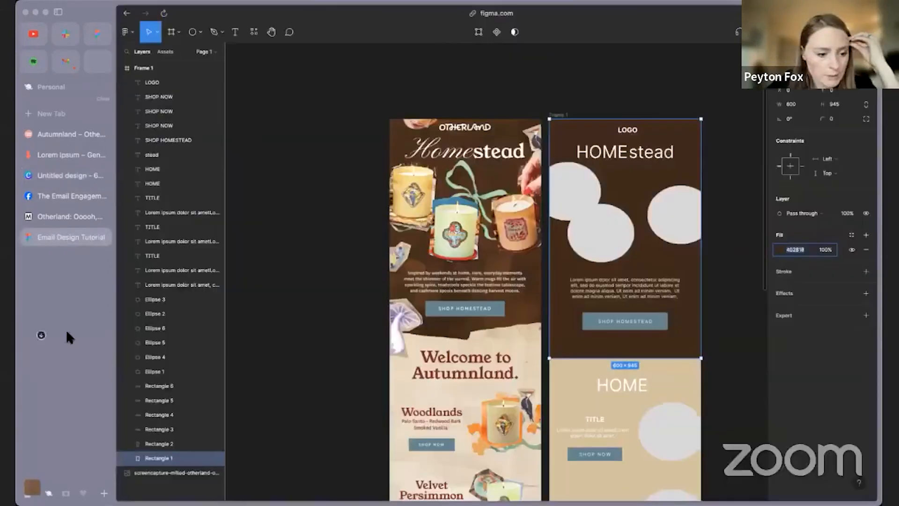
{"action": "left_click_drag", "start_coordinate": [25, 487], "coordinate": [714, 369]}
{"action": "left_click_drag", "start_coordinate": [691, 330], "coordinate": [689, 330]}
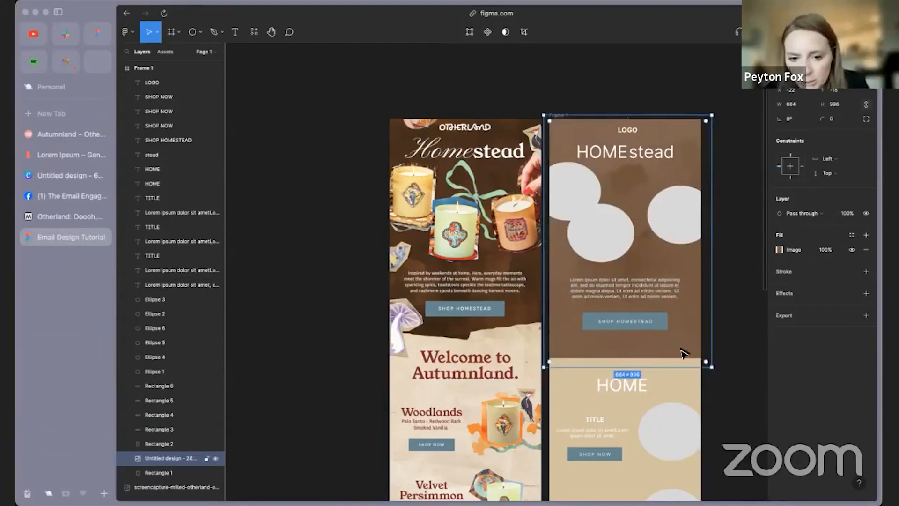
- Return to Canva, raise the watercolor photo's Duotone Intensity to about 94 and darken the Shadows colour to about #0B0500
{"action": "left_click", "coordinate": [54, 176]}
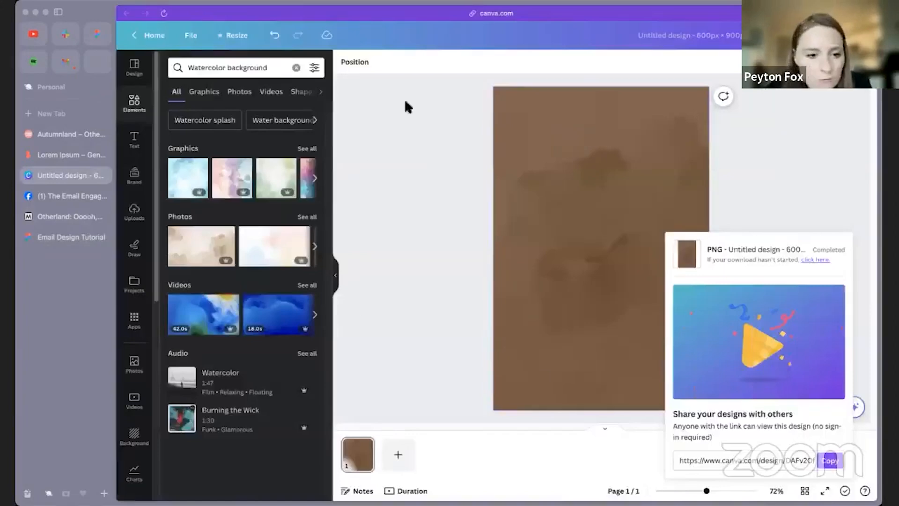
{"action": "left_click", "coordinate": [346, 66]}
{"action": "left_click", "coordinate": [287, 382]}
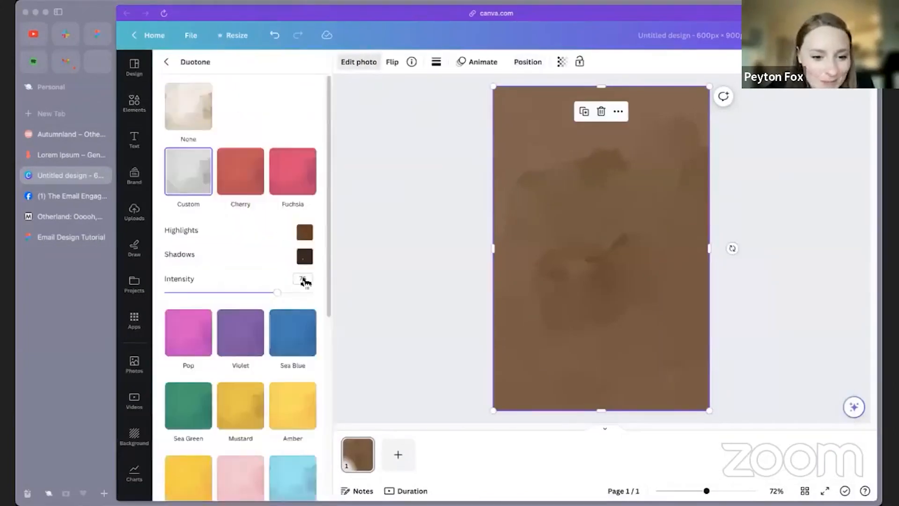
{"action": "left_click", "coordinate": [310, 293]}
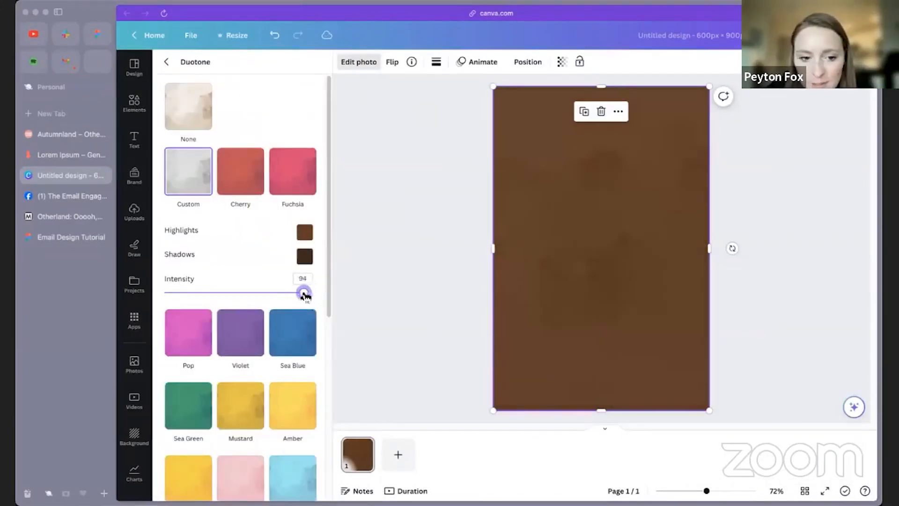
{"action": "left_click", "coordinate": [305, 256]}
{"action": "left_click_drag", "start_coordinate": [410, 322], "coordinate": [433, 329]}
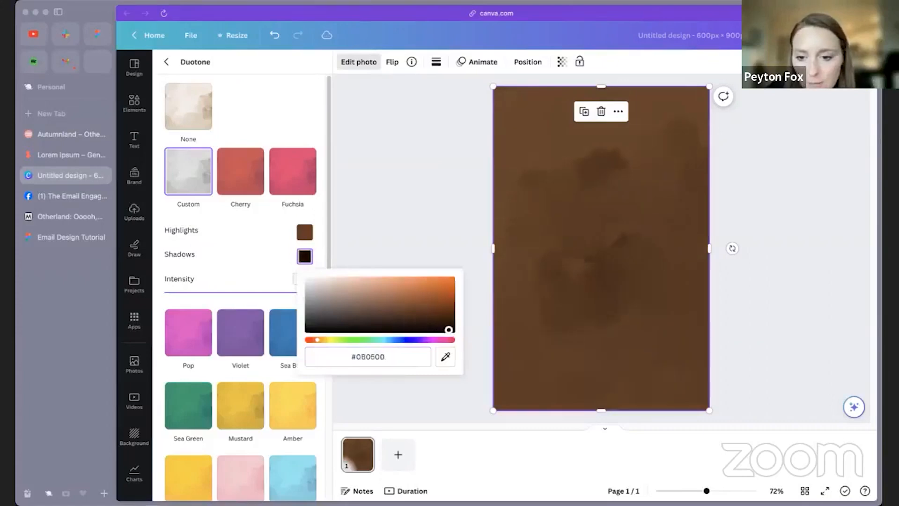
- Darken the Duotone Highlights brown and download the revised watercolor design as a PNG
{"action": "left_click", "coordinate": [305, 232]}
{"action": "left_click", "coordinate": [415, 292]}
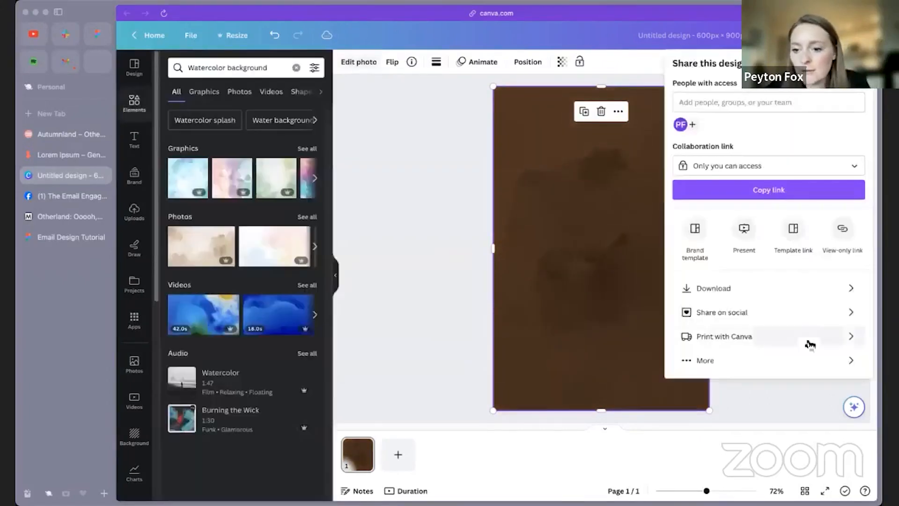
{"action": "left_click", "coordinate": [796, 287]}
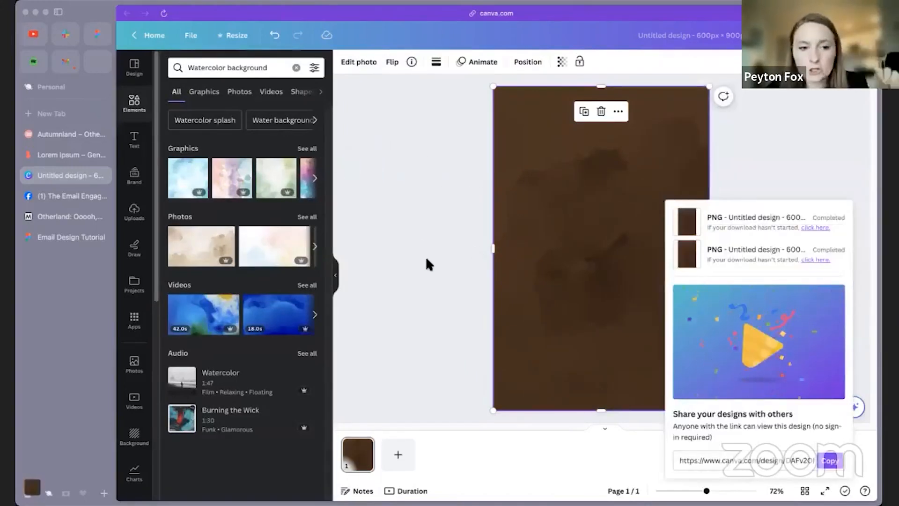
- Search Canva's elements for "textures" and show all the photo results
{"action": "triple_click", "coordinate": [267, 70]}
{"action": "type", "text": "textures"}
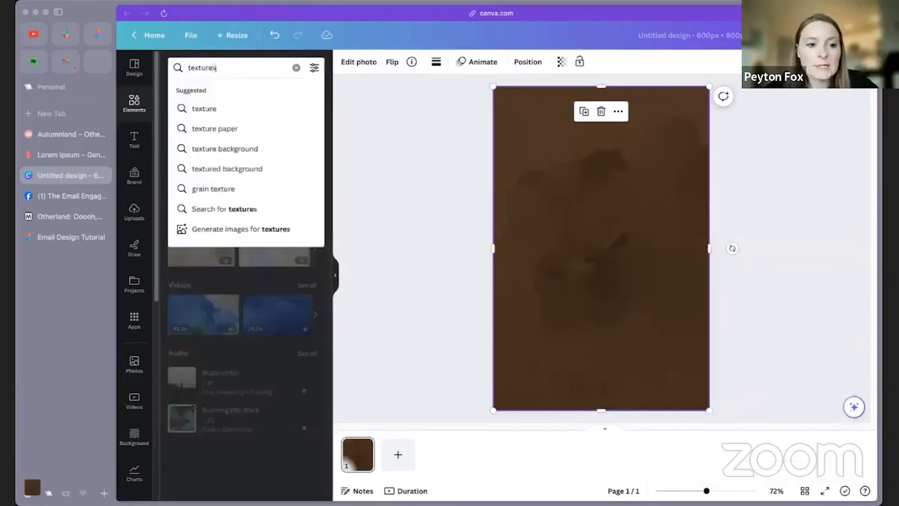
{"action": "key", "text": "Return"}
{"action": "left_click", "coordinate": [306, 217]}
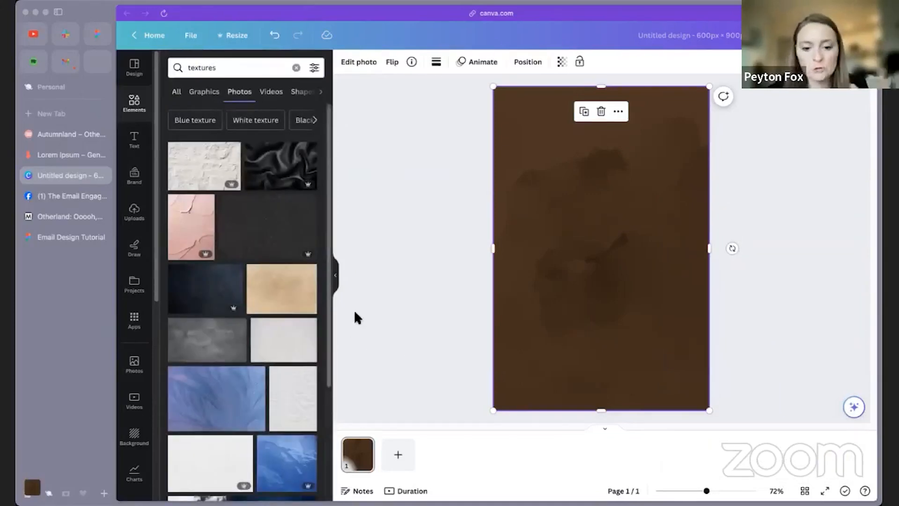
- Switch to Figma, place the new dark watercolor image over the frame's top section and enlarge it to 640 × 960
{"action": "left_click", "coordinate": [48, 237]}
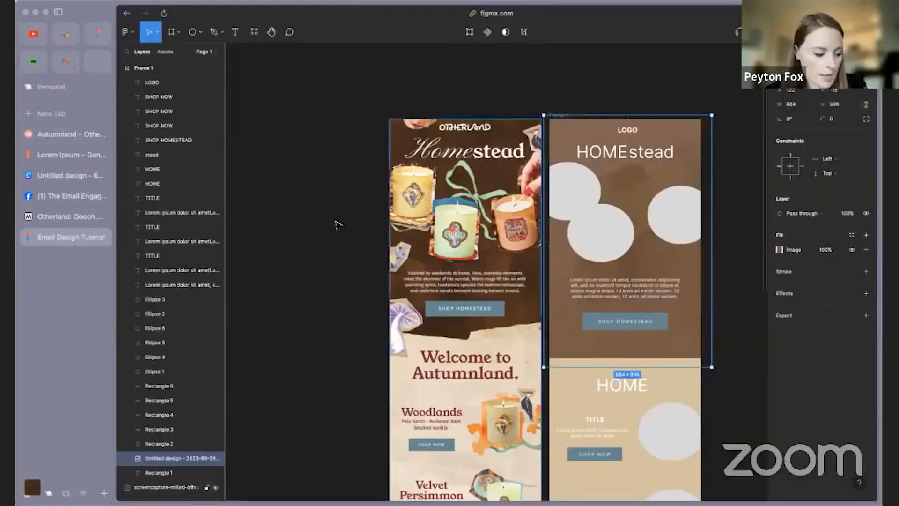
{"action": "left_click_drag", "start_coordinate": [35, 487], "coordinate": [617, 274]}
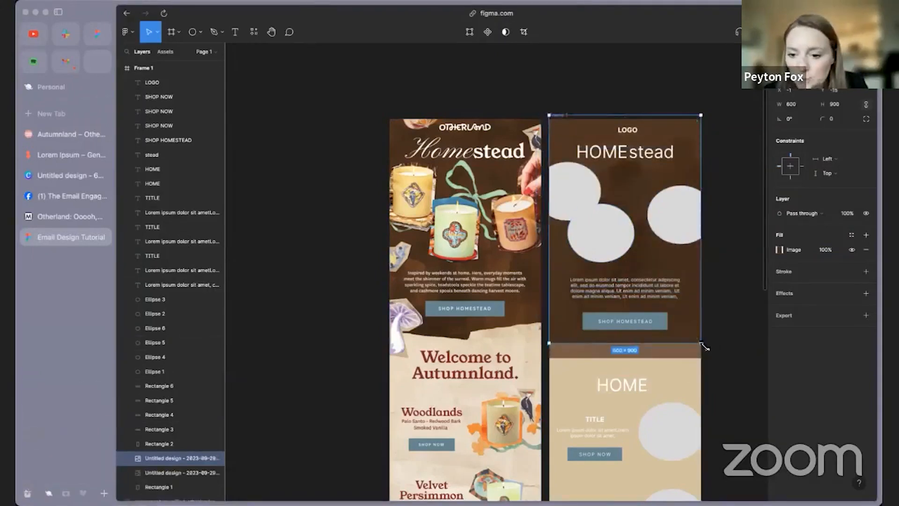
{"action": "left_click_drag", "start_coordinate": [704, 347], "coordinate": [540, 103]}
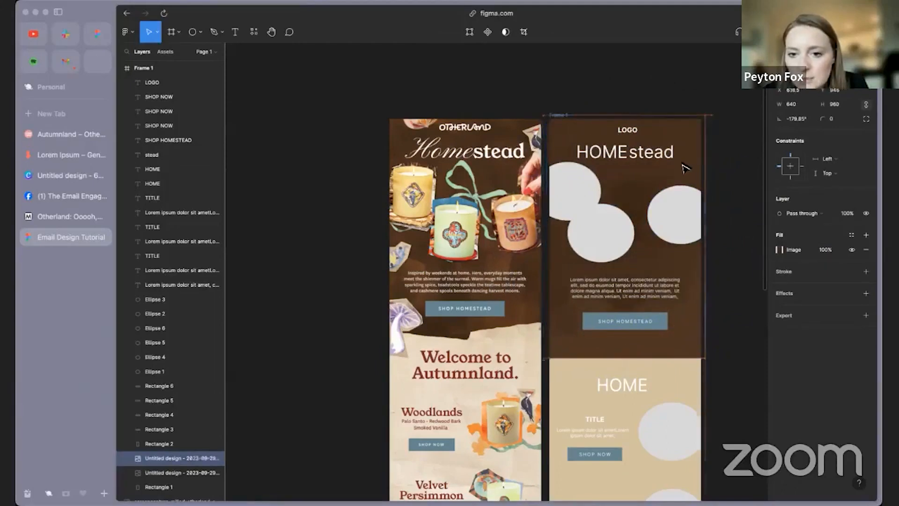
- Undo the rotation and repositioning of the new watercolor image
{"action": "left_click", "coordinate": [738, 250]}
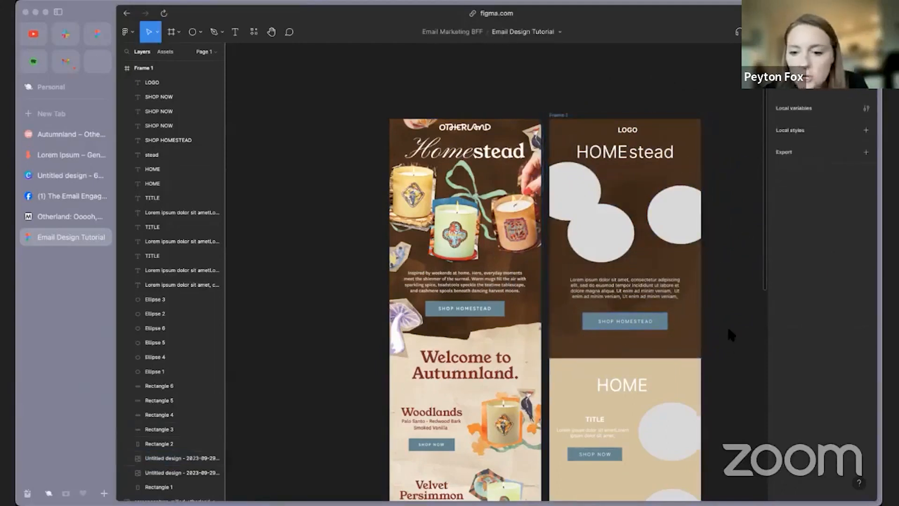
{"action": "key", "text": "super+z"}
{"action": "key", "text": "super+z"}
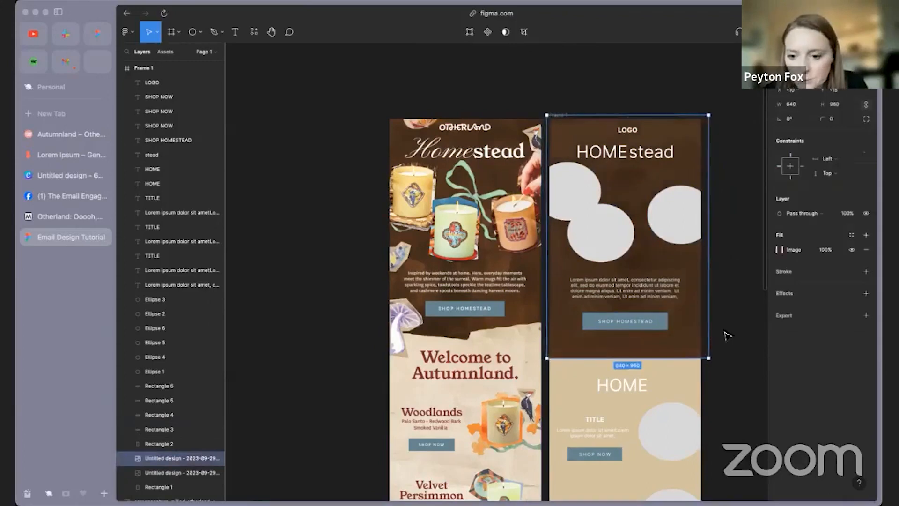
{"action": "key", "text": "super+z"}
- Delete the older, lighter watercolor image layer beneath the new one
{"action": "left_click", "coordinate": [695, 354]}
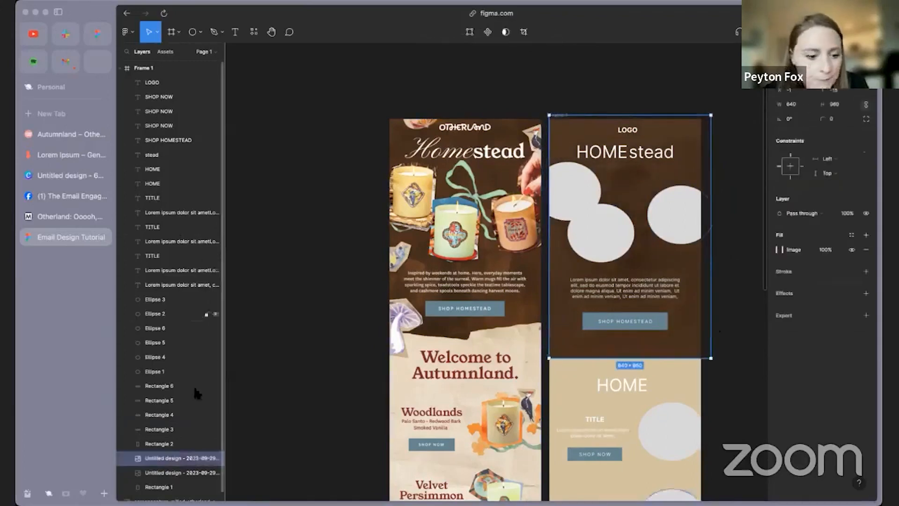
{"action": "left_click", "coordinate": [165, 475]}
{"action": "key", "text": "BackSpace"}
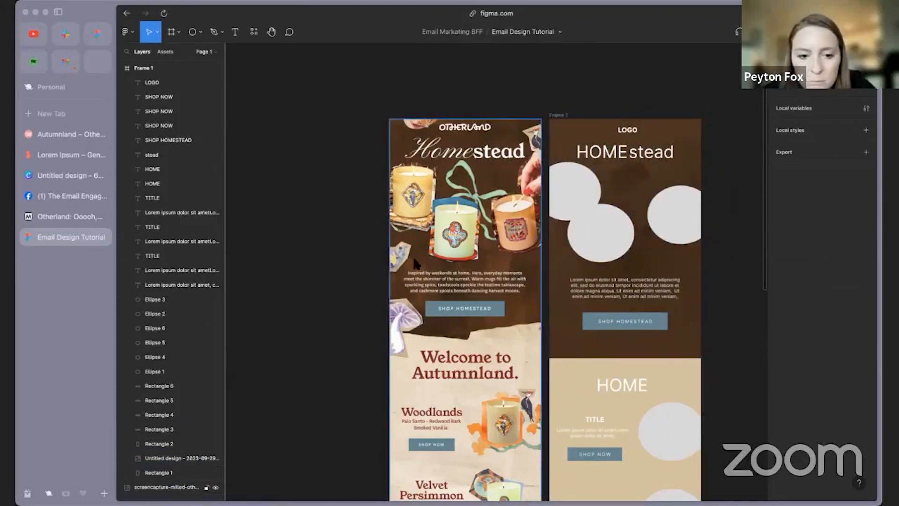
{"action": "left_click", "coordinate": [609, 155]}
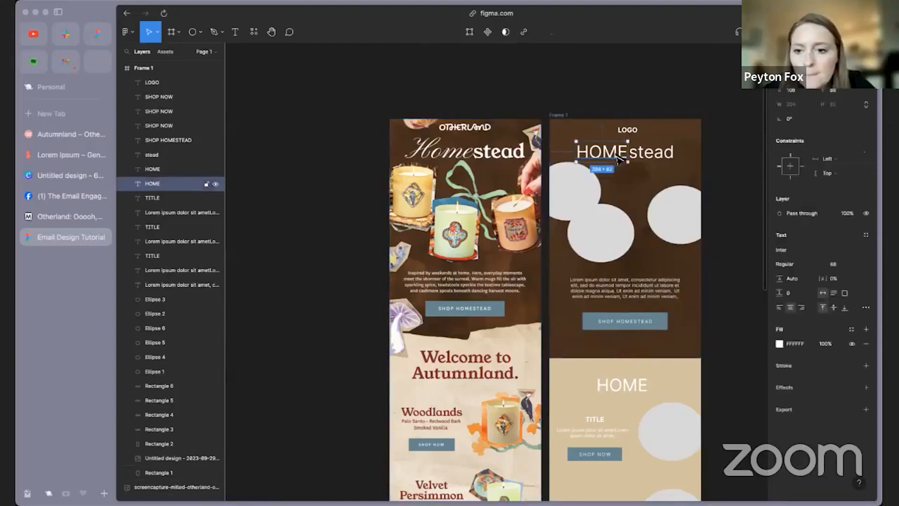
{"action": "left_click", "coordinate": [720, 265]}
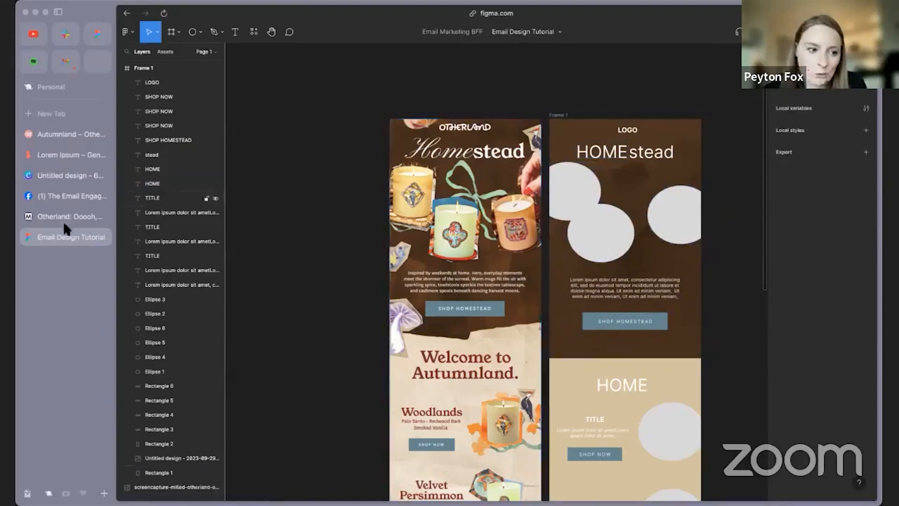
- Switch to Otherland's Autumnland product page and save the large Velvet Persimmon candle photo
{"action": "left_click", "coordinate": [54, 136]}
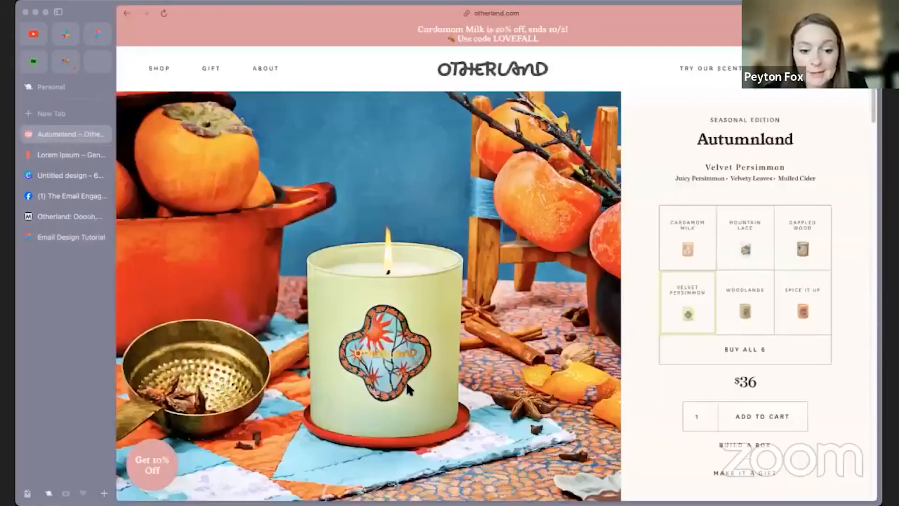
{"action": "right_click", "coordinate": [402, 351]}
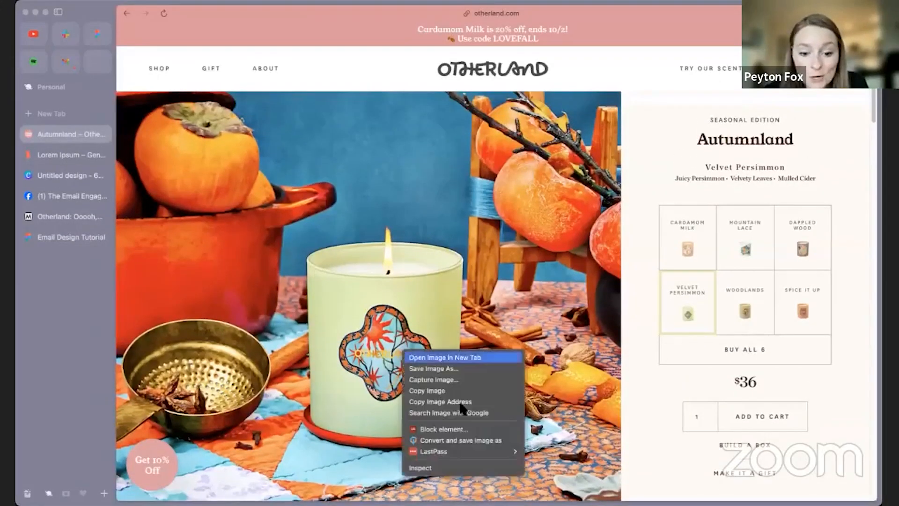
{"action": "left_click", "coordinate": [471, 439]}
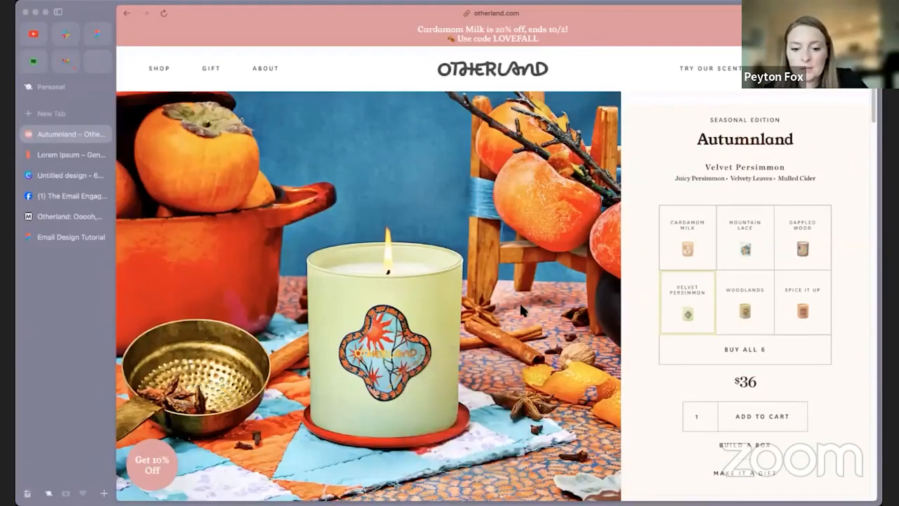
{"action": "right_click", "coordinate": [406, 197]}
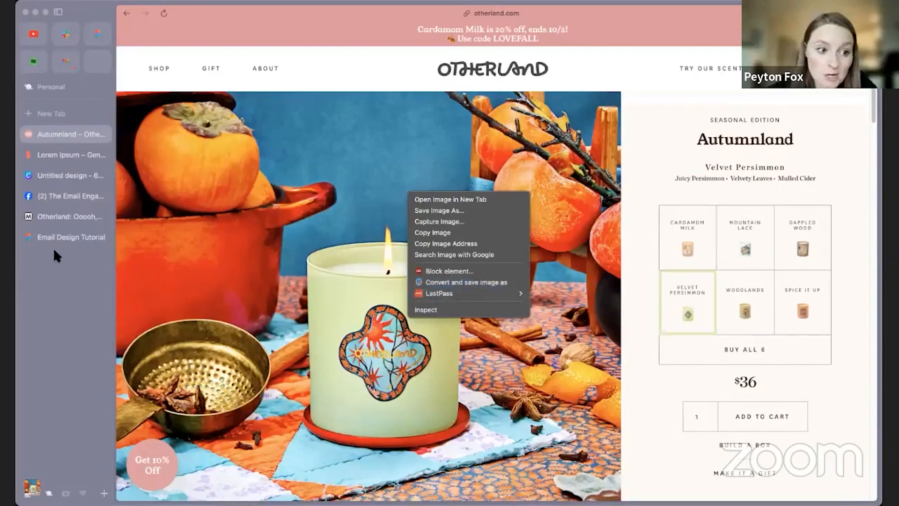
- Switch to the Canva design, add a second page, upload the saved Velvet Persimmon photo and fill the page with it
{"action": "left_click", "coordinate": [62, 173]}
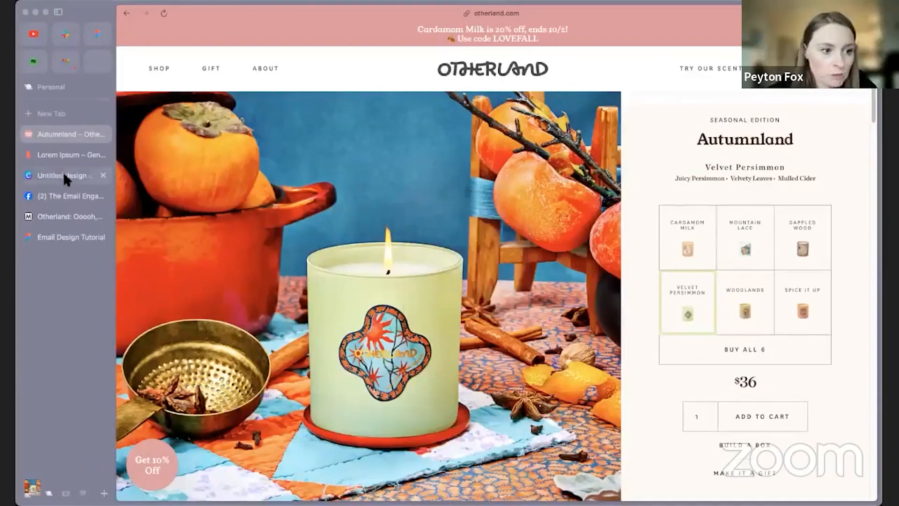
{"action": "left_click", "coordinate": [64, 173]}
{"action": "left_click", "coordinate": [400, 455]}
{"action": "mouse_move", "coordinate": [29, 489]}
{"action": "left_click_drag", "start_coordinate": [27, 476], "coordinate": [235, 406]}
{"action": "left_click", "coordinate": [132, 75]}
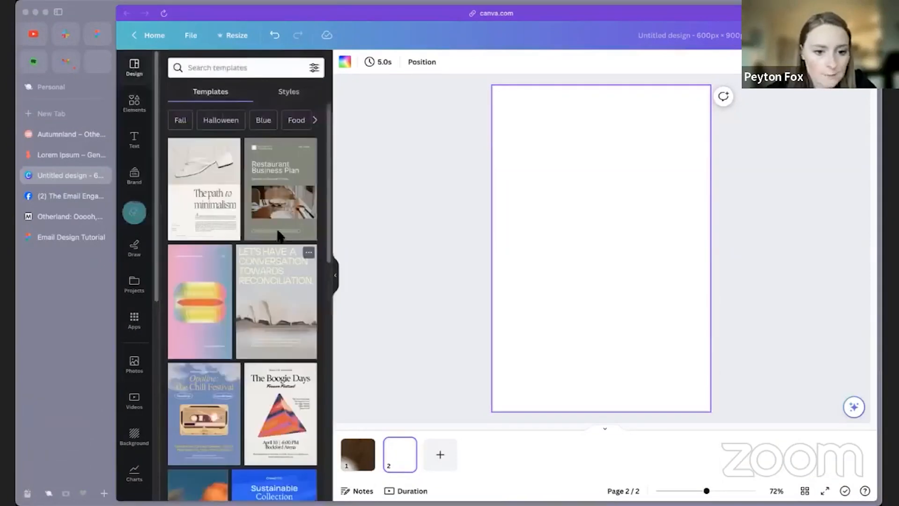
{"action": "left_click", "coordinate": [134, 213]}
{"action": "left_click_drag", "start_coordinate": [209, 188], "coordinate": [525, 232]}
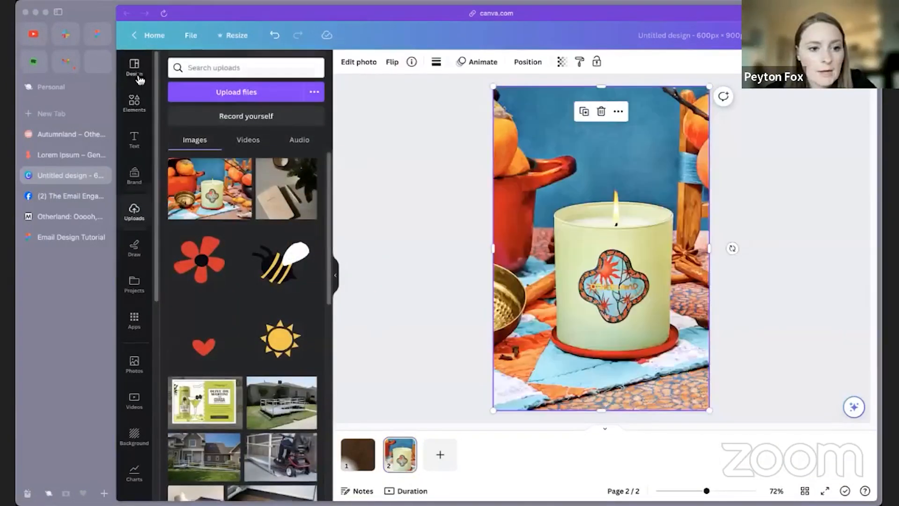
- Remove the background of the candle photo and crop its edge to exclude the remaining brass strainer
{"action": "double_click", "coordinate": [647, 236]}
{"action": "left_click", "coordinate": [453, 66]}
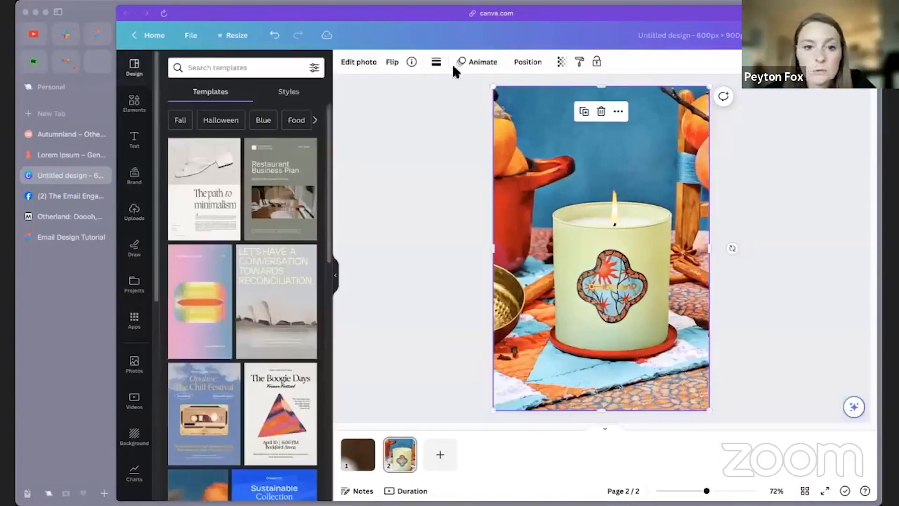
{"action": "left_click", "coordinate": [359, 62]}
{"action": "left_click", "coordinate": [188, 138]}
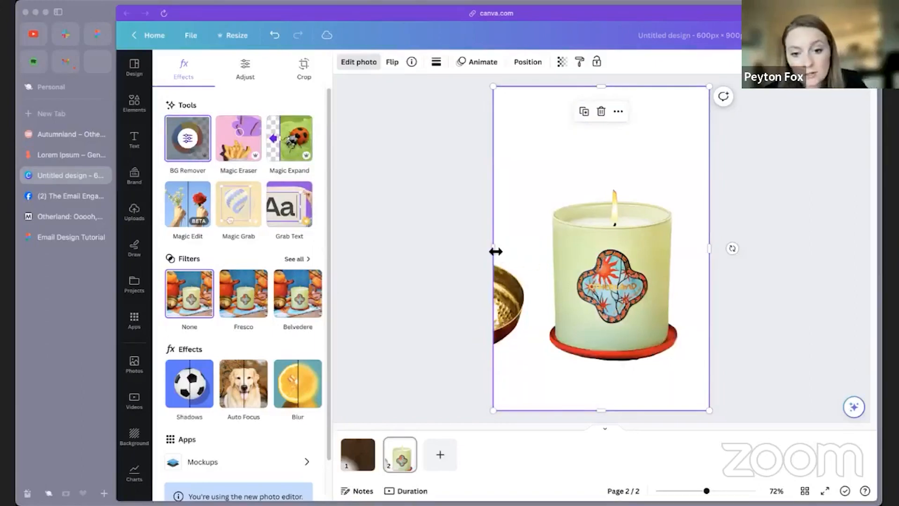
{"action": "left_click_drag", "start_coordinate": [499, 252], "coordinate": [528, 251]}
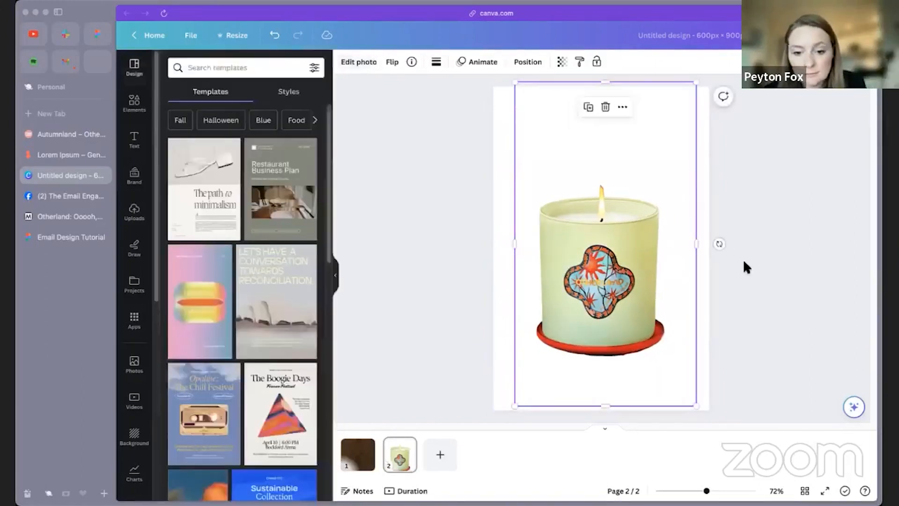
- Check the PNG download options, including the transparent background setting, without exporting the design
{"action": "left_click", "coordinate": [850, 35]}
{"action": "left_click", "coordinate": [788, 296]}
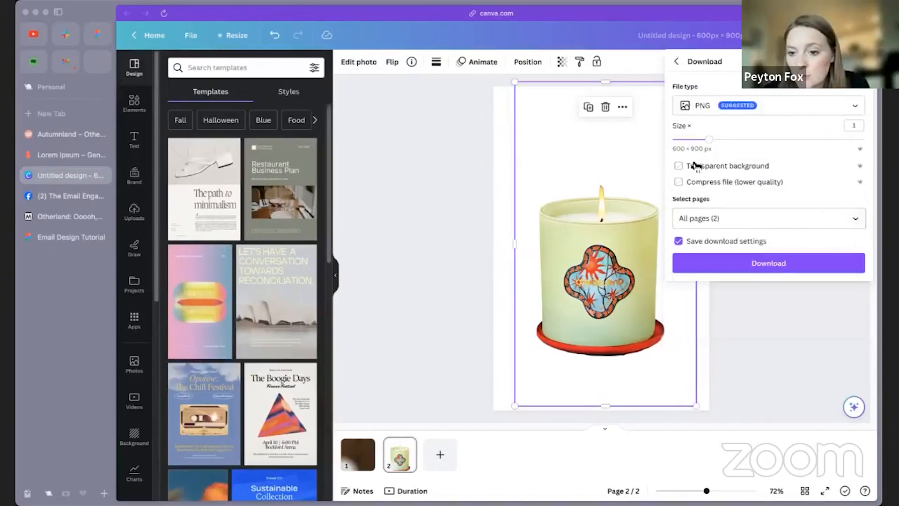
{"action": "left_click", "coordinate": [625, 333]}
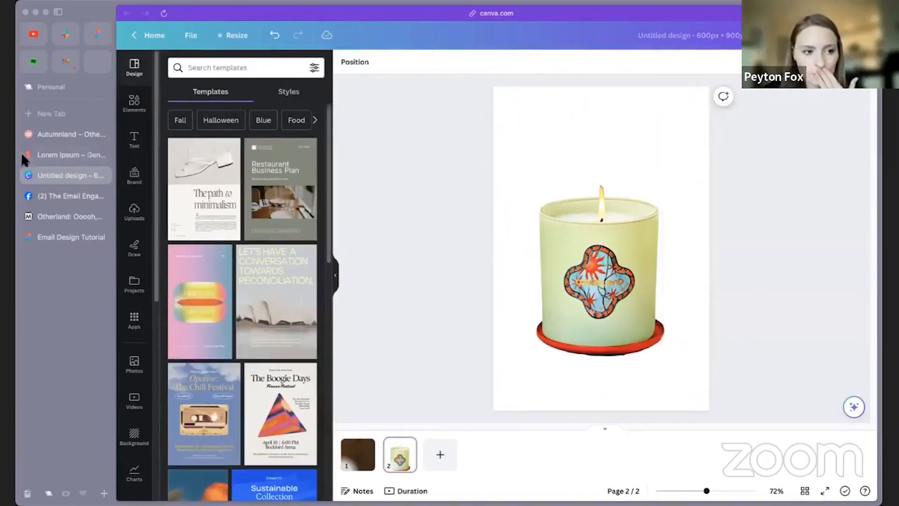
- Switch to the Email Design Tutorial file in Figma and place the original Velvet Persimmon photo below the HOMEstead heading
{"action": "left_click", "coordinate": [56, 232]}
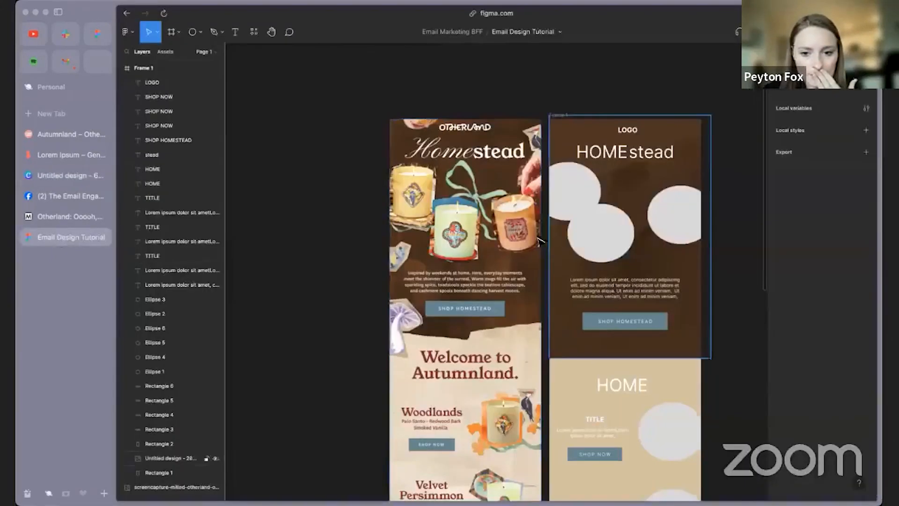
{"action": "scroll", "coordinate": [447, 199], "scroll_direction": "up", "scroll_amount": 5}
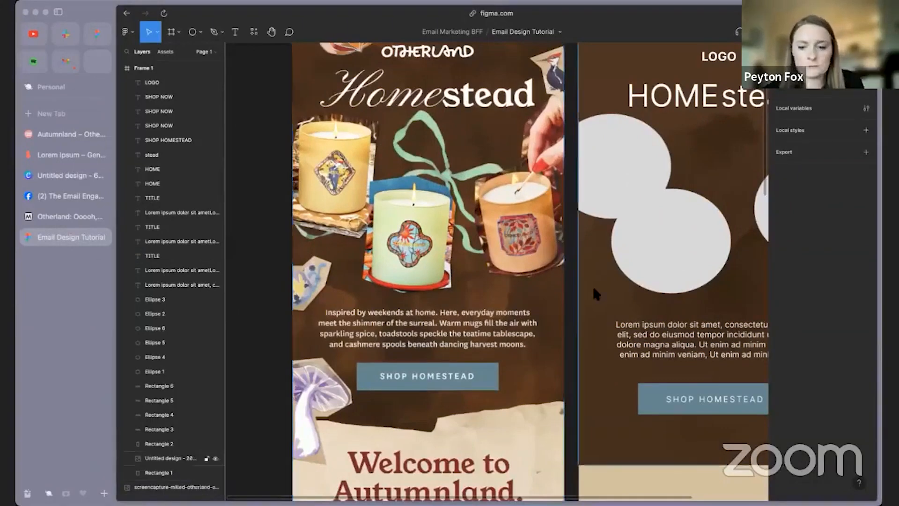
{"action": "scroll", "coordinate": [591, 283], "scroll_direction": "down", "scroll_amount": 3}
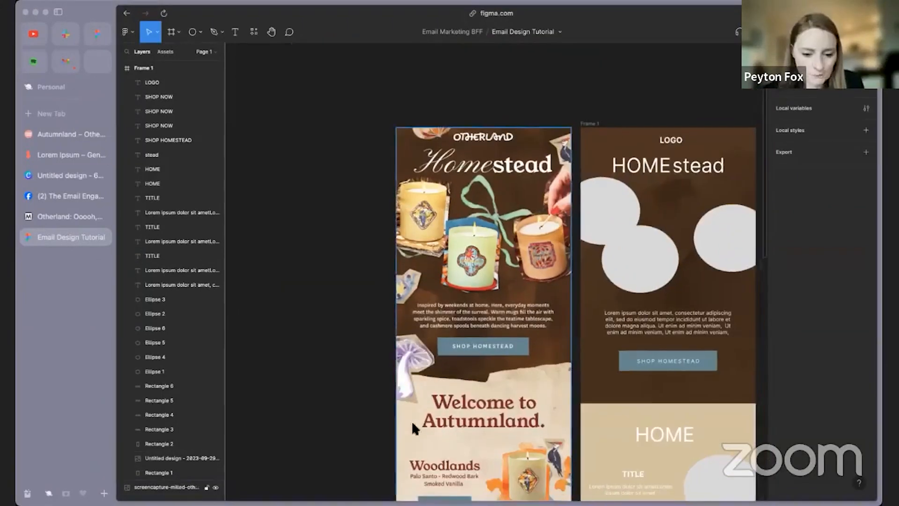
{"action": "left_click", "coordinate": [27, 493]}
{"action": "left_click_drag", "start_coordinate": [33, 471], "coordinate": [692, 297]}
- Delete the three placeholder circles in the frame's hero section
{"action": "left_click", "coordinate": [711, 256]}
{"action": "key", "text": "Delete"}
{"action": "left_click", "coordinate": [626, 249]}
{"action": "key", "text": "Delete"}
{"action": "left_click", "coordinate": [605, 210]}
{"action": "key", "text": "Delete"}
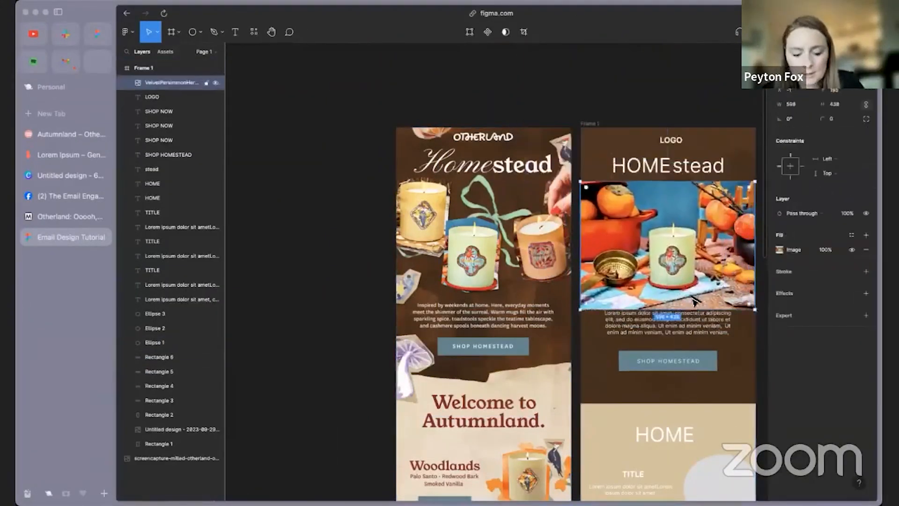
- Trace a rough cut-paper outline about 203.5 × 255 around the green candle in the photo using the Pen tool
{"action": "scroll", "coordinate": [694, 301], "scroll_direction": "up", "scroll_amount": 3}
{"action": "scroll", "coordinate": [619, 300], "scroll_direction": "down", "scroll_amount": 3}
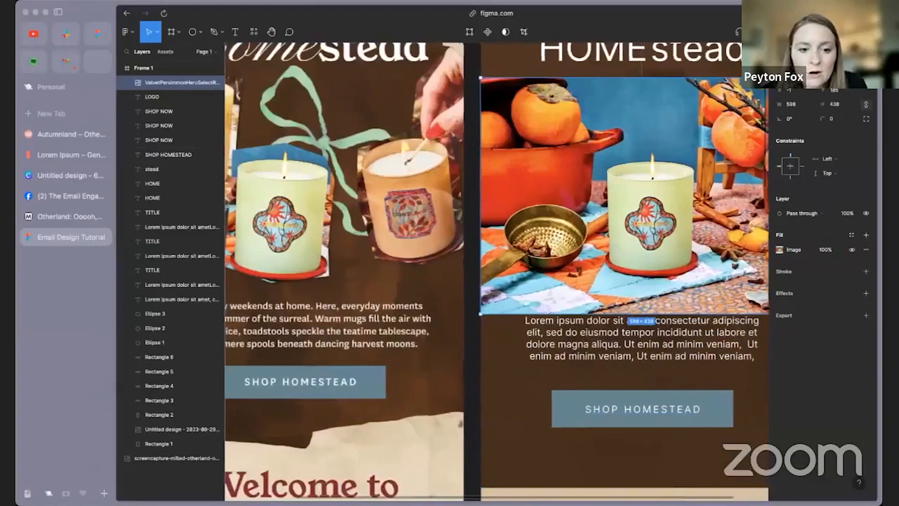
{"action": "scroll", "coordinate": [621, 300], "scroll_direction": "down", "scroll_amount": 5}
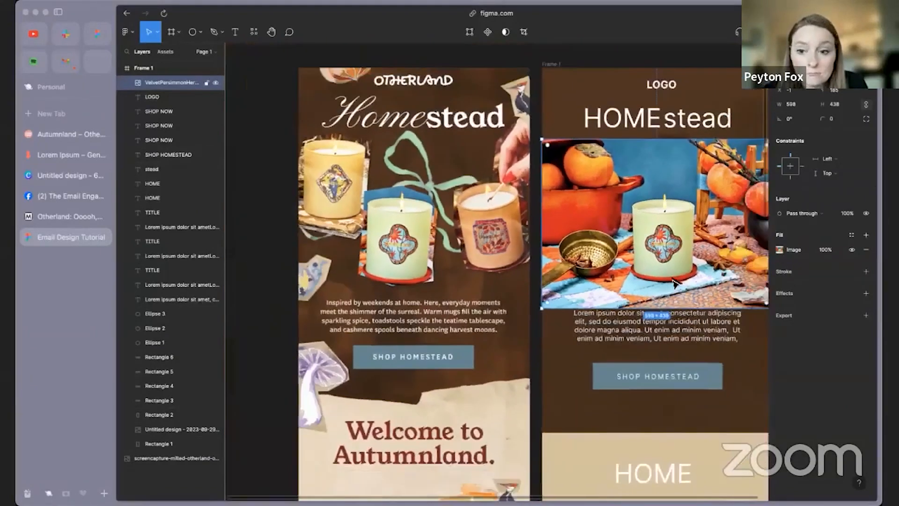
{"action": "scroll", "coordinate": [598, 273], "scroll_direction": "right", "scroll_amount": 1}
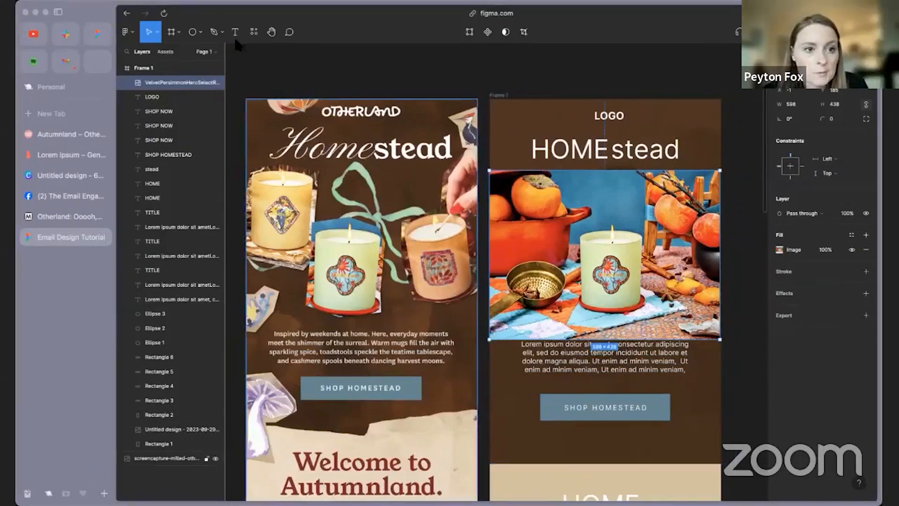
{"action": "left_click", "coordinate": [213, 32]}
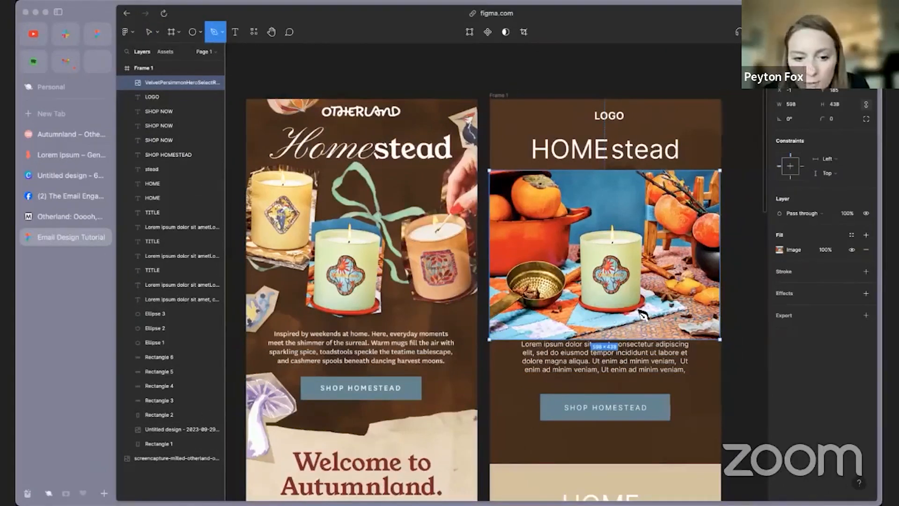
{"action": "scroll", "coordinate": [643, 314], "scroll_direction": "up", "scroll_amount": 3}
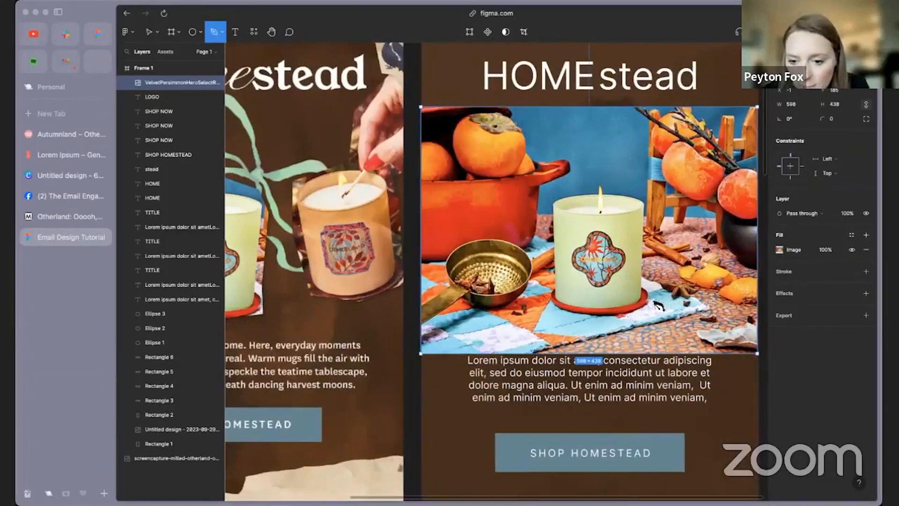
{"action": "left_click", "coordinate": [657, 306]}
{"action": "left_click", "coordinate": [592, 324]}
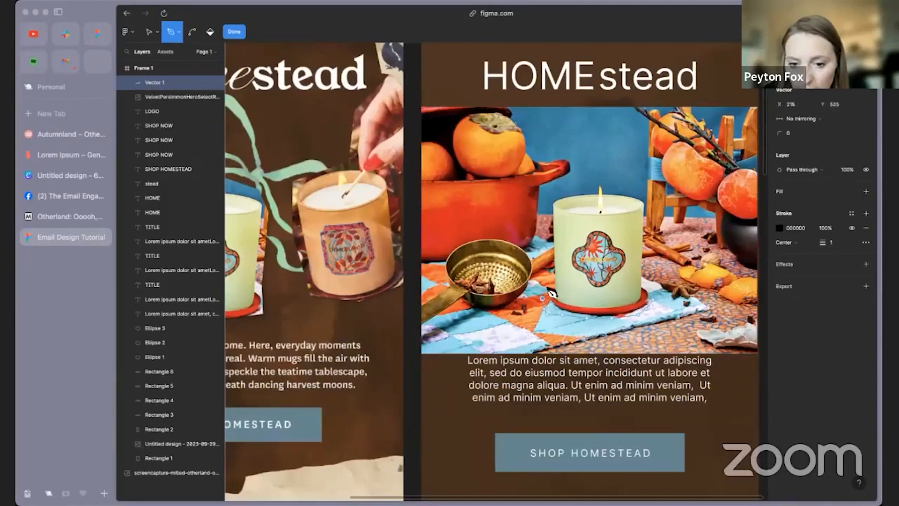
{"action": "scroll", "coordinate": [496, 272], "scroll_direction": "left", "scroll_amount": 6}
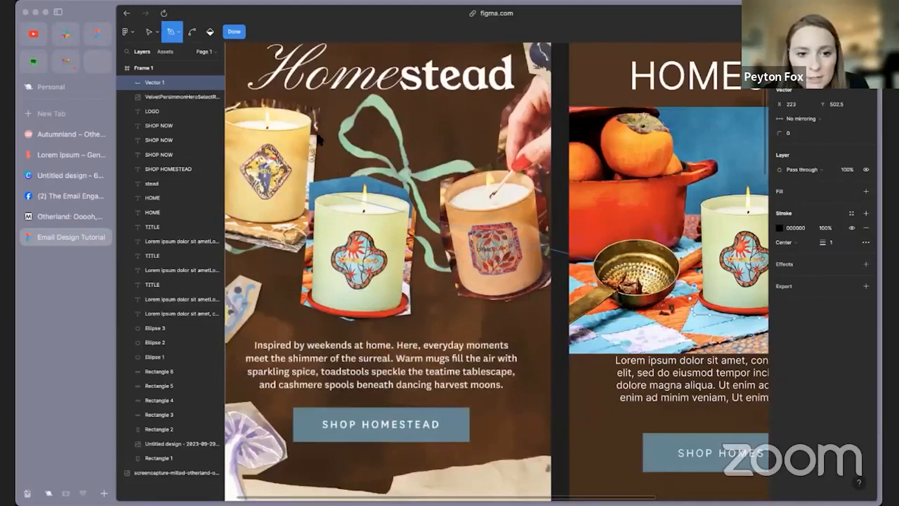
{"action": "left_click", "coordinate": [685, 193]}
{"action": "left_click", "coordinate": [749, 175]}
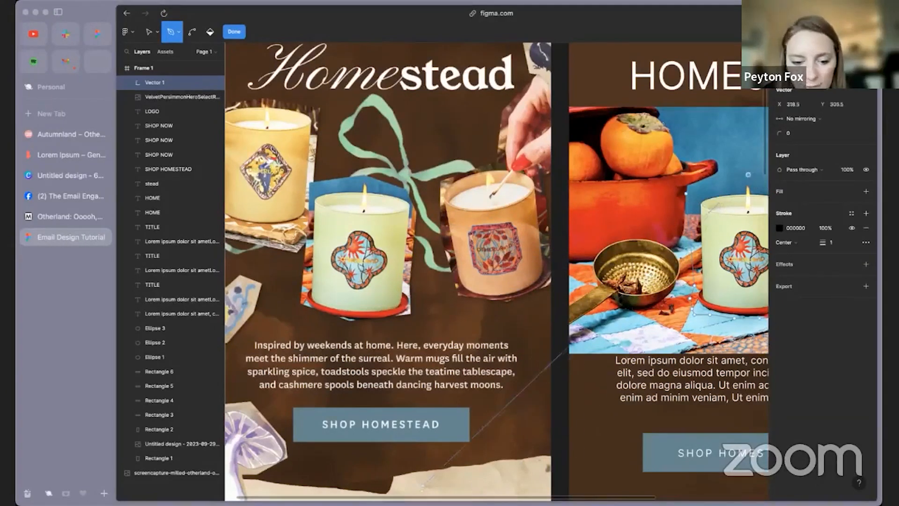
{"action": "scroll", "coordinate": [703, 198], "scroll_direction": "right", "scroll_amount": 4}
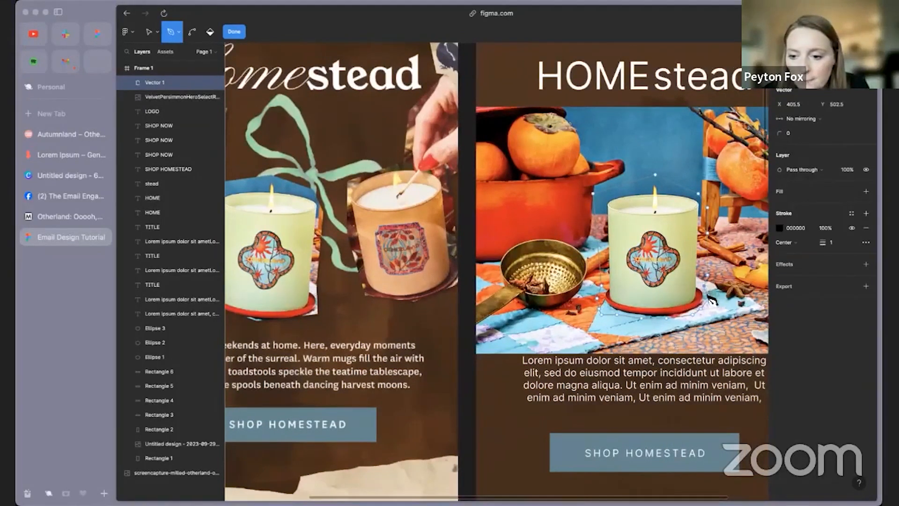
- Replace the candle outline's stroke with a D9D9D9 fill, bring the shape above the photo and finish vector editing
{"action": "left_click", "coordinate": [866, 227]}
{"action": "left_click", "coordinate": [866, 191]}
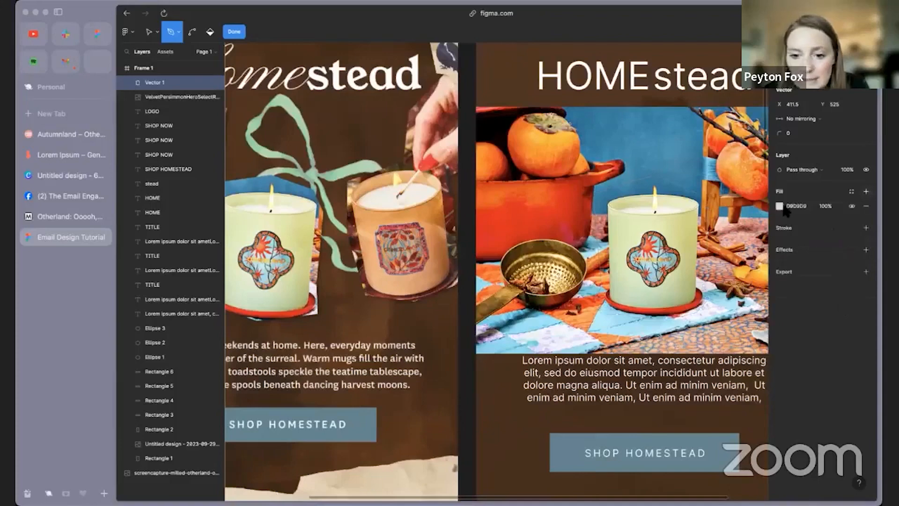
{"action": "left_click_drag", "start_coordinate": [186, 83], "coordinate": [186, 62]}
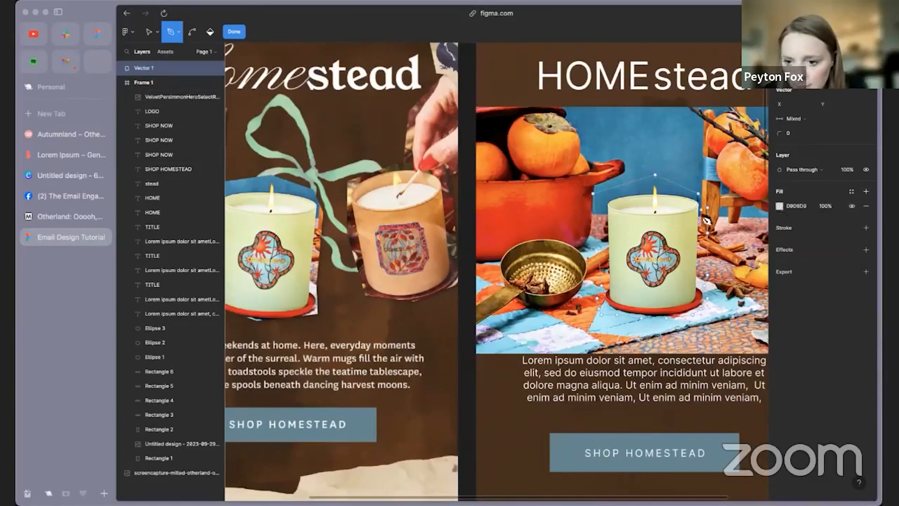
{"action": "scroll", "coordinate": [706, 220], "scroll_direction": "up", "scroll_amount": 15}
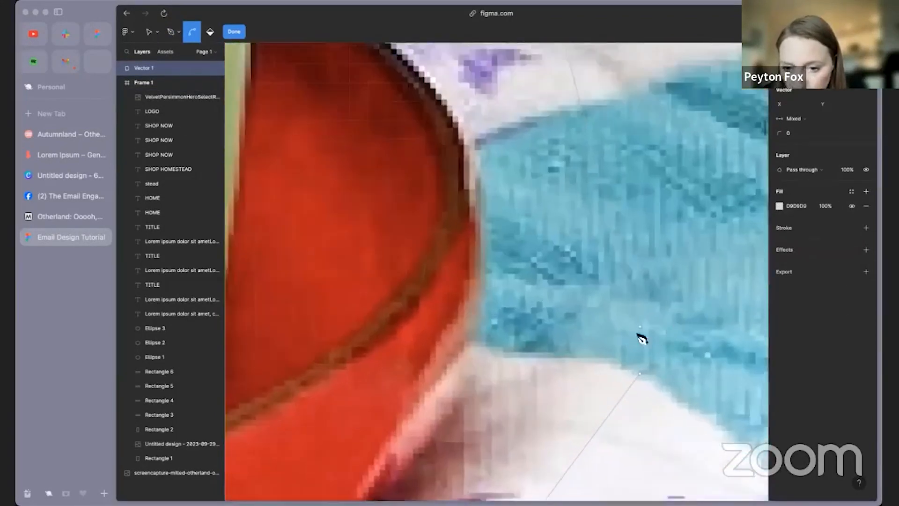
{"action": "scroll", "coordinate": [645, 363], "scroll_direction": "down", "scroll_amount": 12}
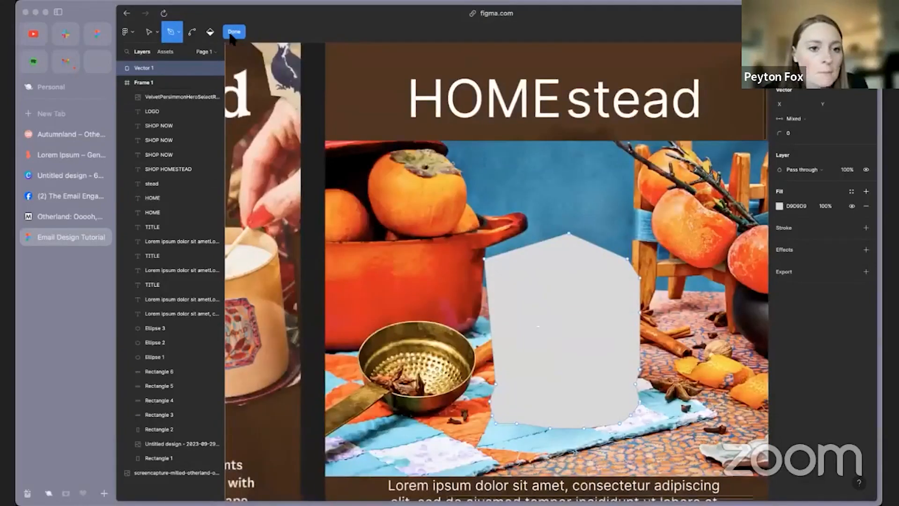
{"action": "left_click", "coordinate": [234, 31]}
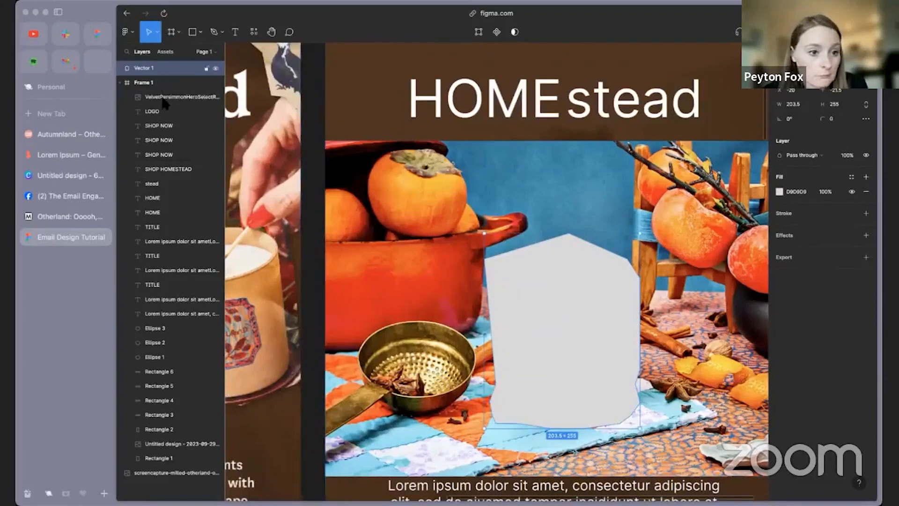
- Move the traced shape directly beneath the Velvet Persimmon photo and use it as a mask for the photo
{"action": "left_click_drag", "start_coordinate": [167, 107], "coordinate": [168, 105]}
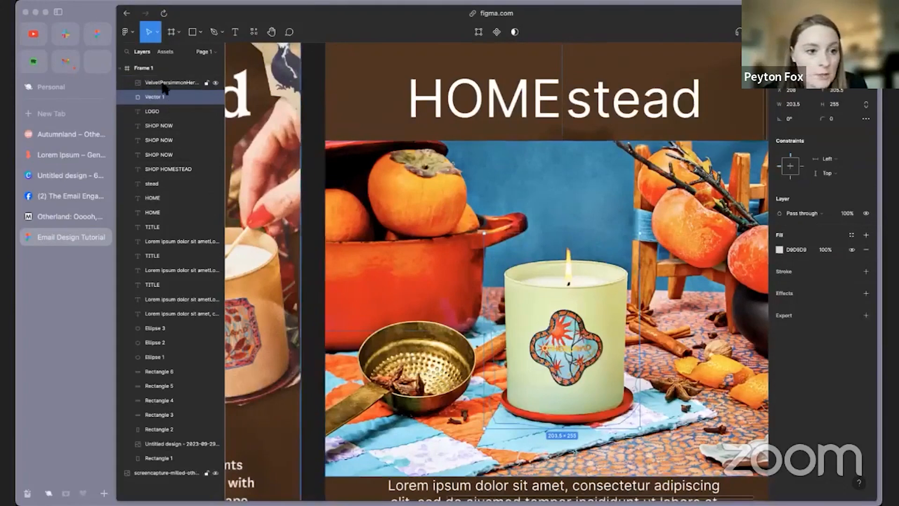
{"action": "left_click", "coordinate": [168, 84], "text": "shift"}
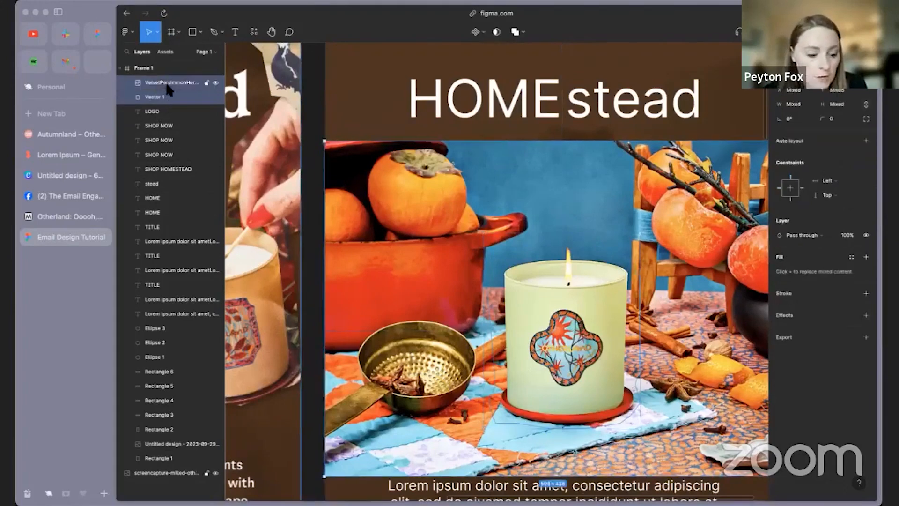
{"action": "right_click", "coordinate": [582, 279]}
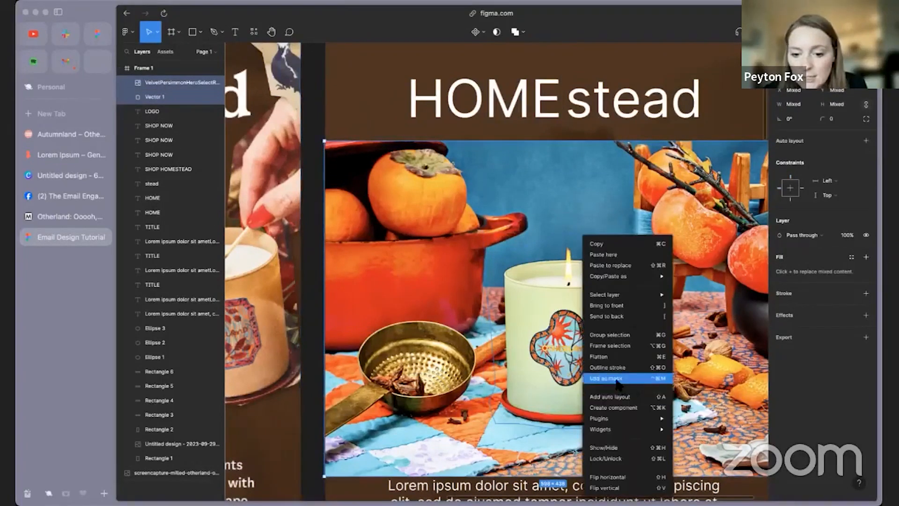
{"action": "left_click", "coordinate": [619, 379]}
{"action": "left_click", "coordinate": [727, 386]}
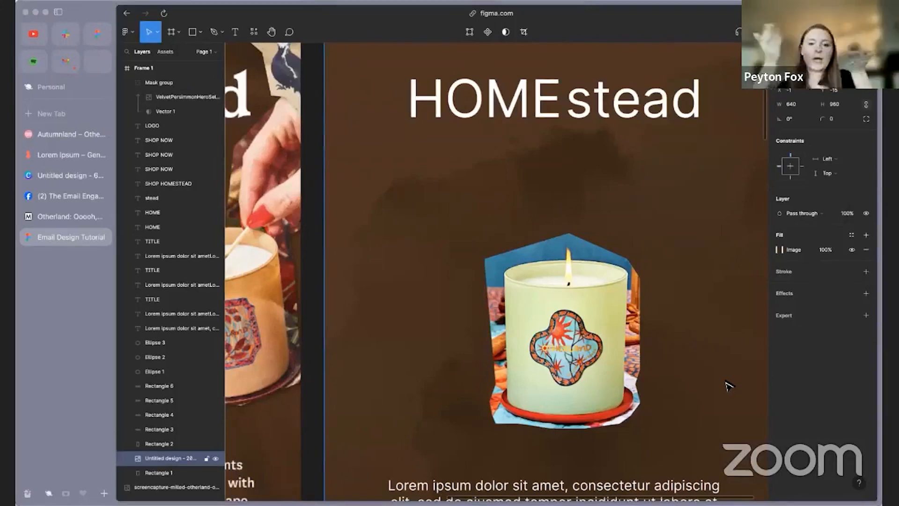
{"action": "scroll", "coordinate": [668, 352], "scroll_direction": "down", "scroll_amount": 5}
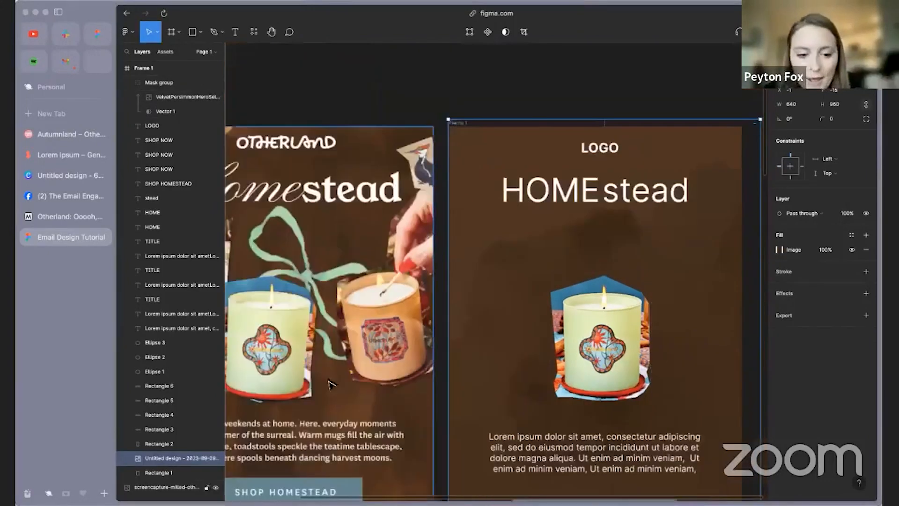
- Reposition the masked candle group in the hero section to about X 188, Y 321
{"action": "left_click", "coordinate": [614, 365]}
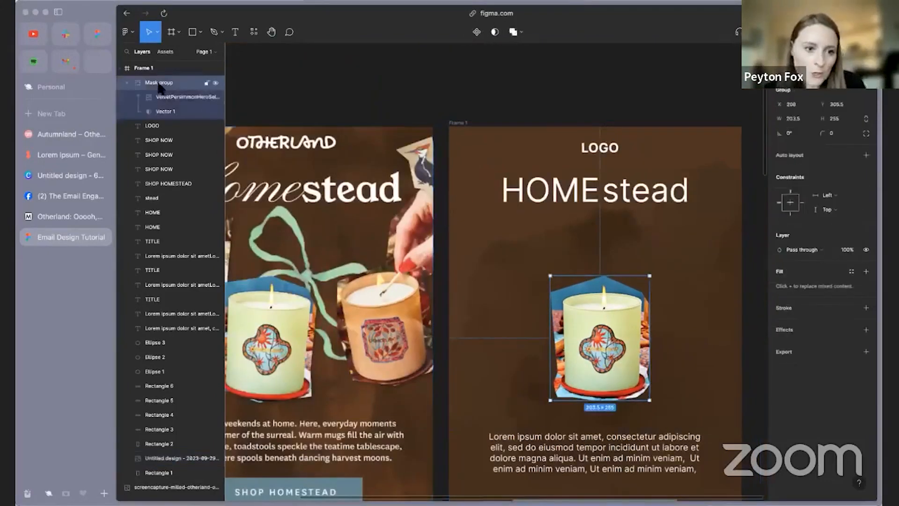
{"action": "left_click_drag", "start_coordinate": [615, 366], "coordinate": [585, 332]}
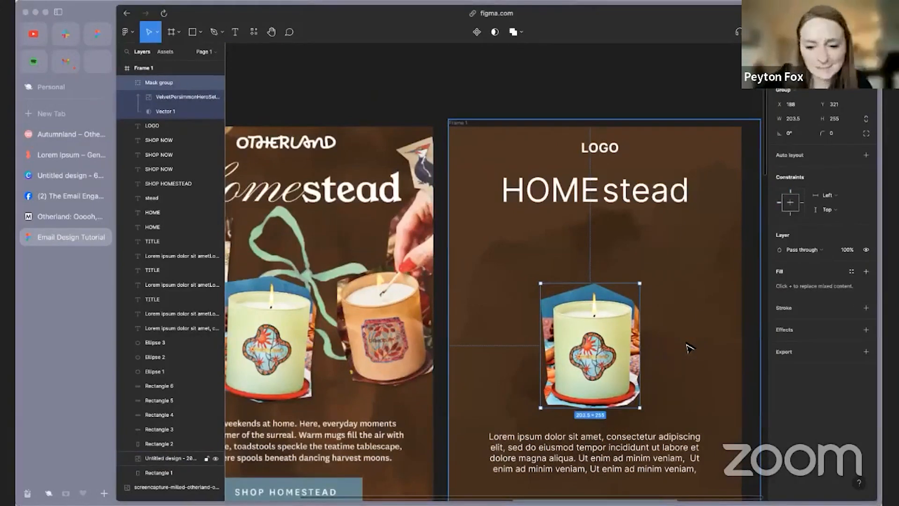
{"action": "left_click", "coordinate": [726, 109]}
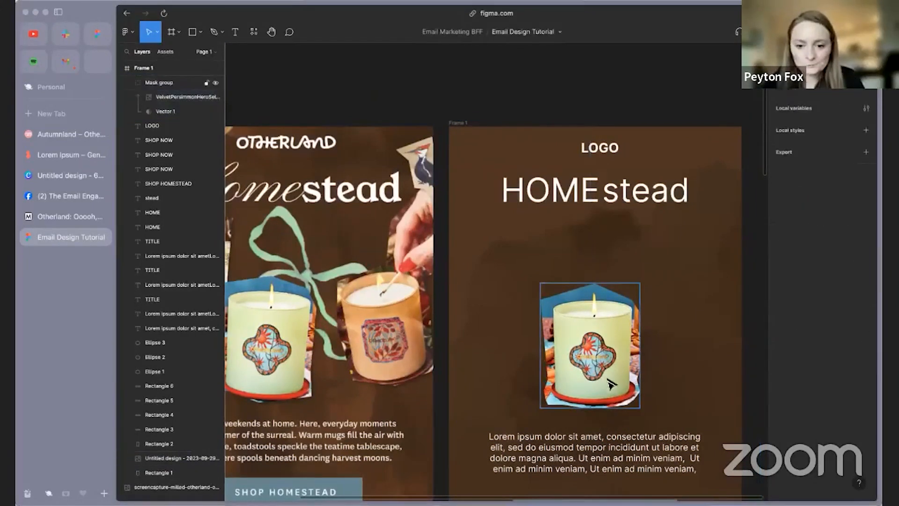
- Switch to the Otherland Autumnland product page and save the Spice It Up and Woodlands candle photos
{"action": "left_click", "coordinate": [64, 137]}
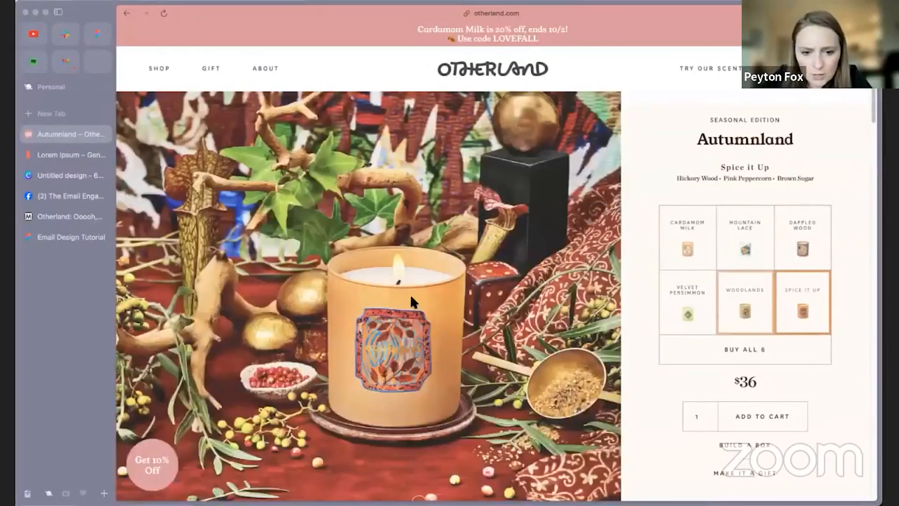
{"action": "right_click", "coordinate": [412, 294]}
{"action": "left_click", "coordinate": [486, 385]}
{"action": "left_click", "coordinate": [727, 305]}
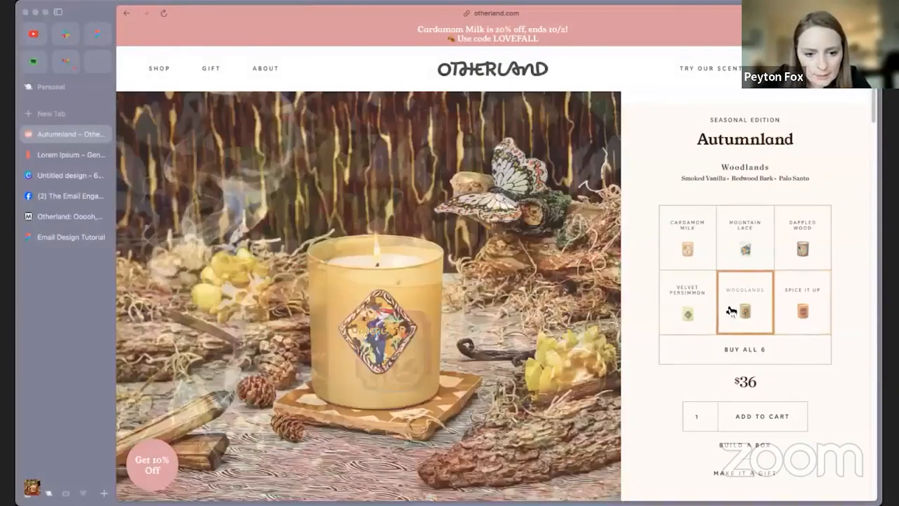
{"action": "right_click", "coordinate": [459, 318]}
{"action": "left_click", "coordinate": [525, 405]}
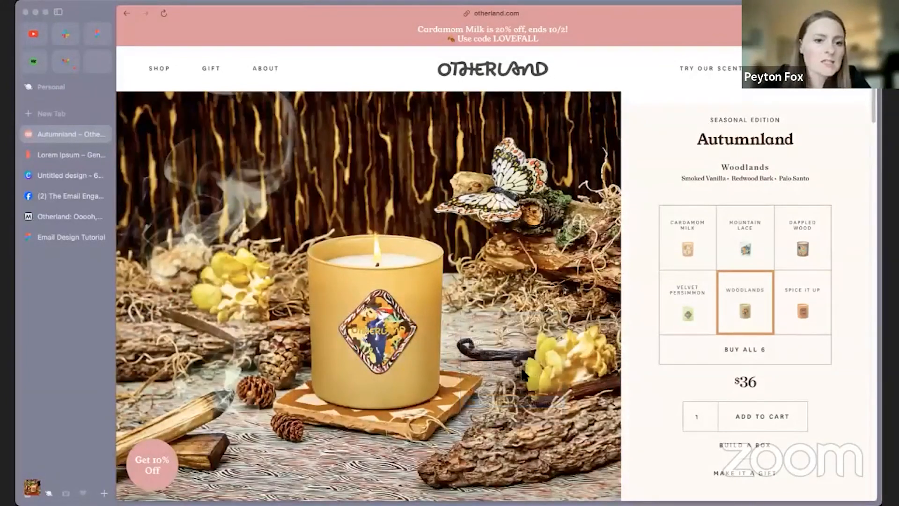
{"action": "key", "text": "Return"}
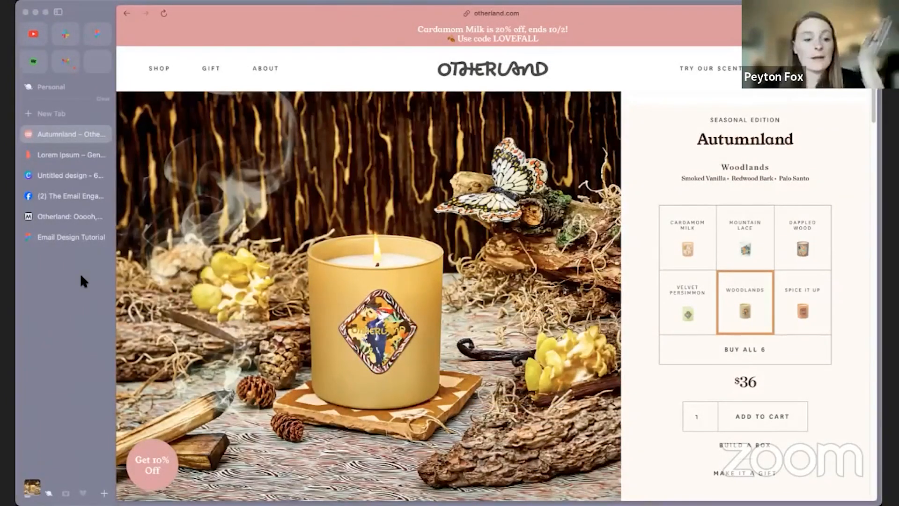
- Switch to the Figma design, add the downloaded Spice It Up photo, scale it to 490 × 358 and place it beside Frame 1
{"action": "left_click", "coordinate": [72, 237]}
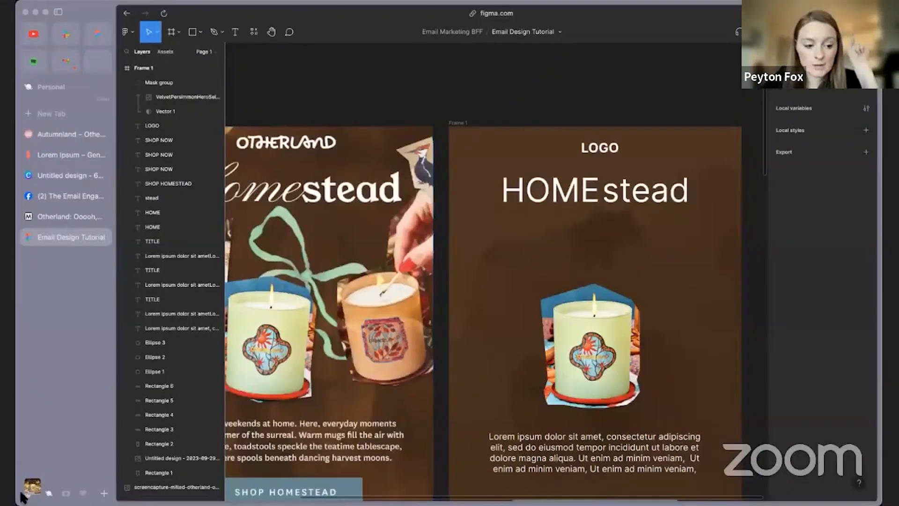
{"action": "mouse_move", "coordinate": [26, 469]}
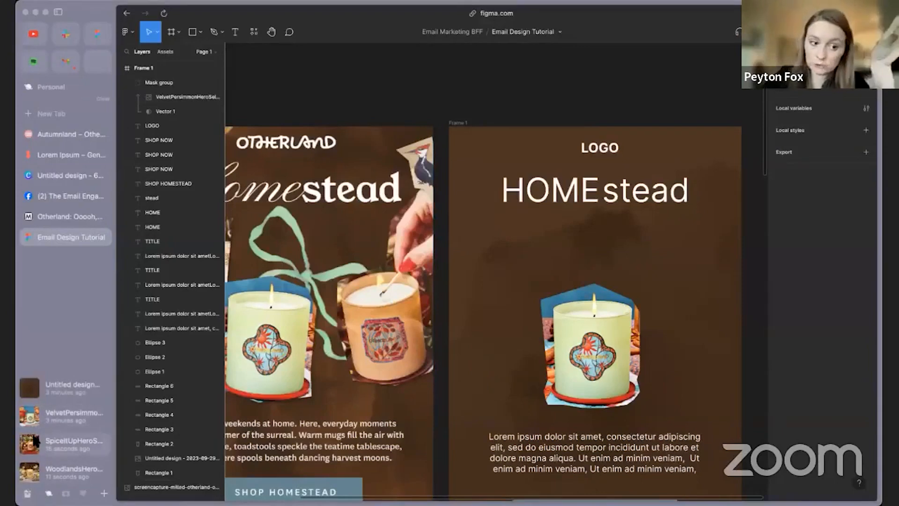
{"action": "left_click_drag", "start_coordinate": [35, 443], "coordinate": [520, 297]}
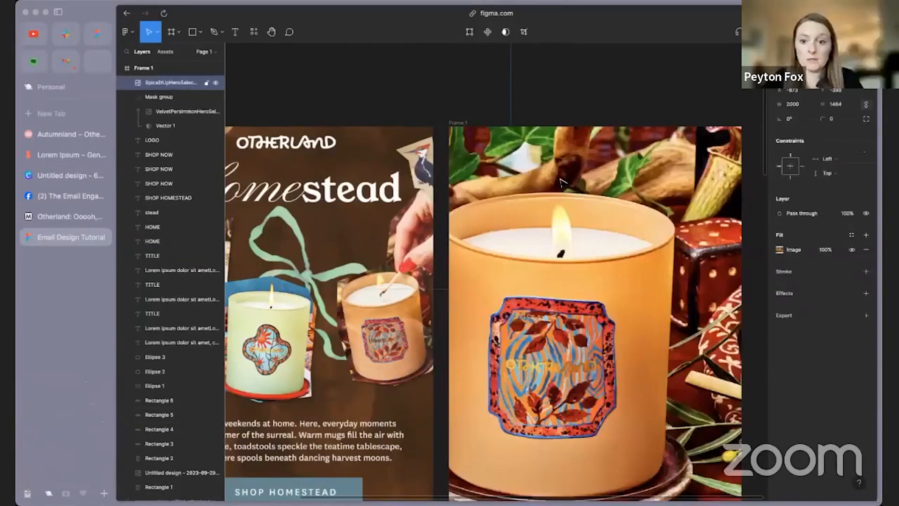
{"action": "scroll", "coordinate": [545, 244], "scroll_direction": "down", "scroll_amount": 5}
{"action": "left_click_drag", "start_coordinate": [605, 96], "coordinate": [740, 198]}
{"action": "scroll", "coordinate": [710, 293], "scroll_direction": "up", "scroll_amount": 4}
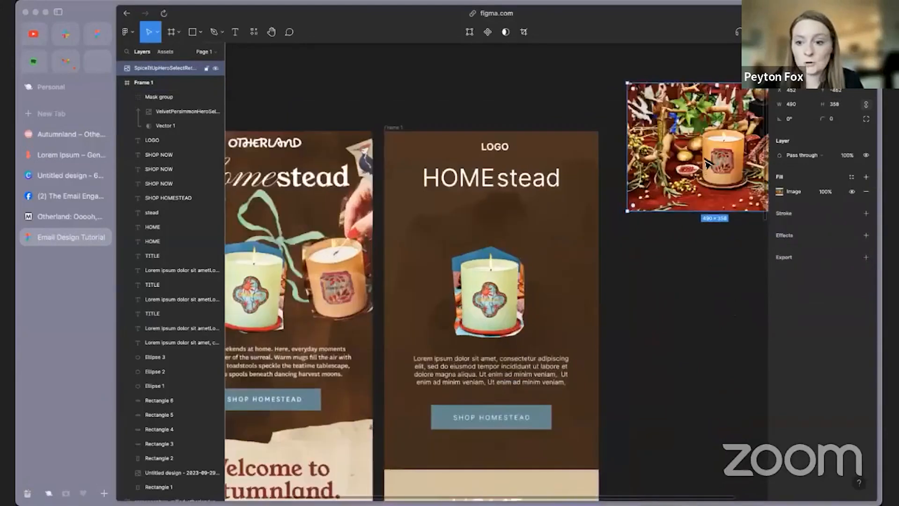
{"action": "left_click_drag", "start_coordinate": [708, 167], "coordinate": [663, 285]}
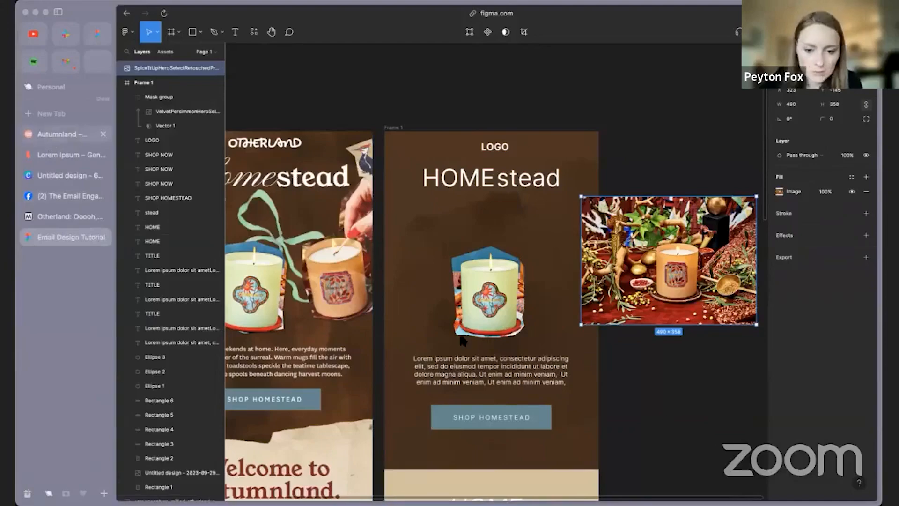
- Look over the sections of Otherland's Autumnland product page, then return to the Figma design
{"action": "left_click", "coordinate": [65, 134]}
{"action": "scroll", "coordinate": [413, 328], "scroll_direction": "down", "scroll_amount": 3}
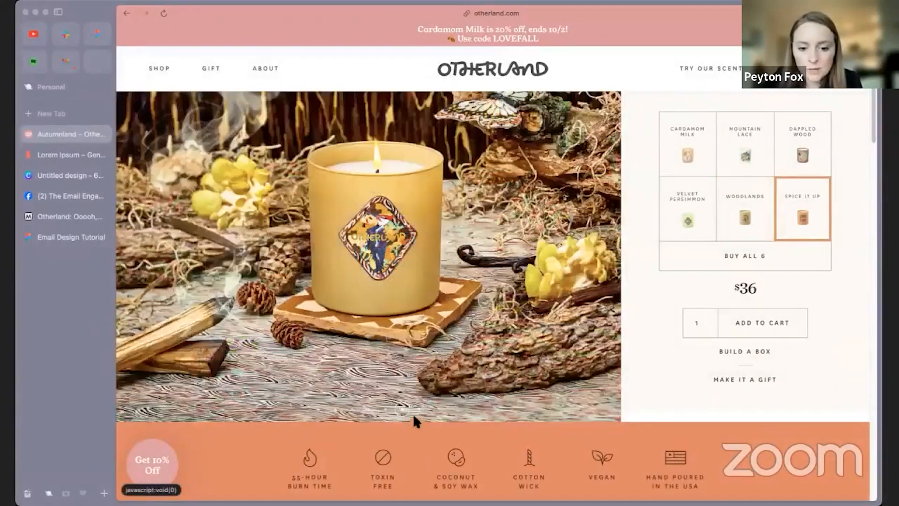
{"action": "scroll", "coordinate": [558, 327], "scroll_direction": "down", "scroll_amount": 10}
{"action": "scroll", "coordinate": [508, 325], "scroll_direction": "down", "scroll_amount": 8}
{"action": "scroll", "coordinate": [494, 347], "scroll_direction": "up", "scroll_amount": 15}
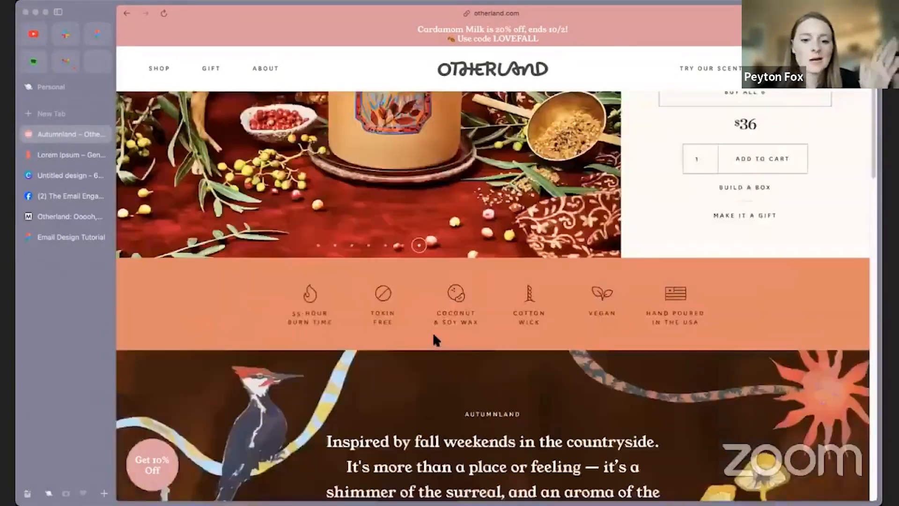
{"action": "scroll", "coordinate": [433, 336], "scroll_direction": "up", "scroll_amount": 5}
{"action": "left_click", "coordinate": [71, 237]}
- Trace a rough cut-paper outline about 169 × 190.5 around the orange candle in the Spice It Up photo using the Pen tool
{"action": "scroll", "coordinate": [679, 285], "scroll_direction": "up", "scroll_amount": 3}
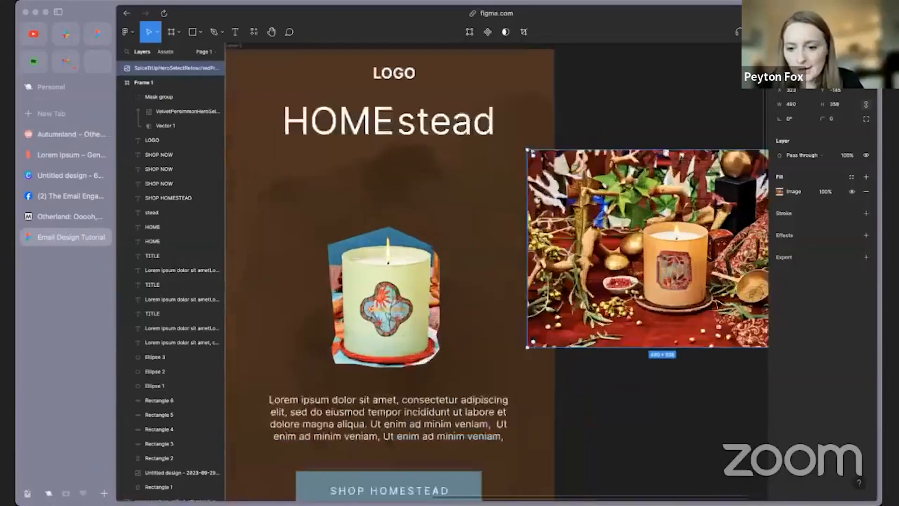
{"action": "scroll", "coordinate": [411, 231], "scroll_direction": "up", "scroll_amount": 3}
{"action": "left_click", "coordinate": [215, 33]}
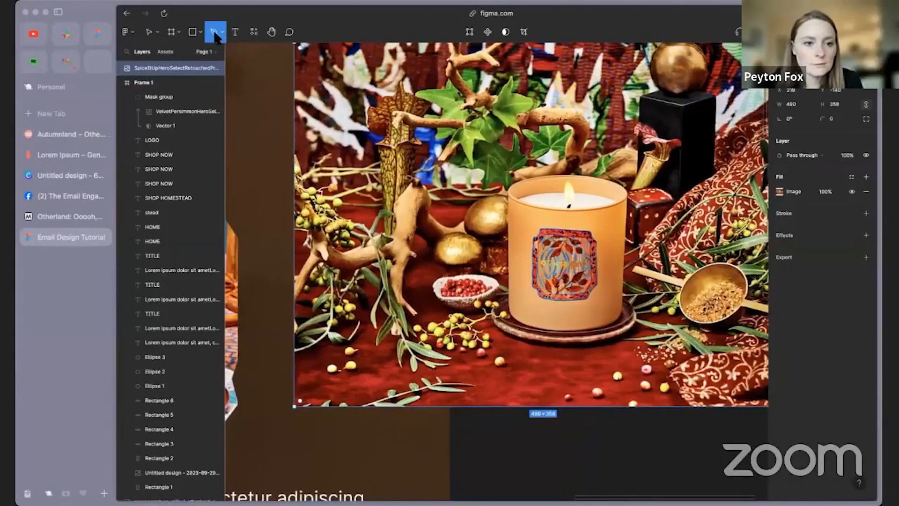
{"action": "left_click", "coordinate": [619, 349]}
{"action": "left_click", "coordinate": [564, 356]}
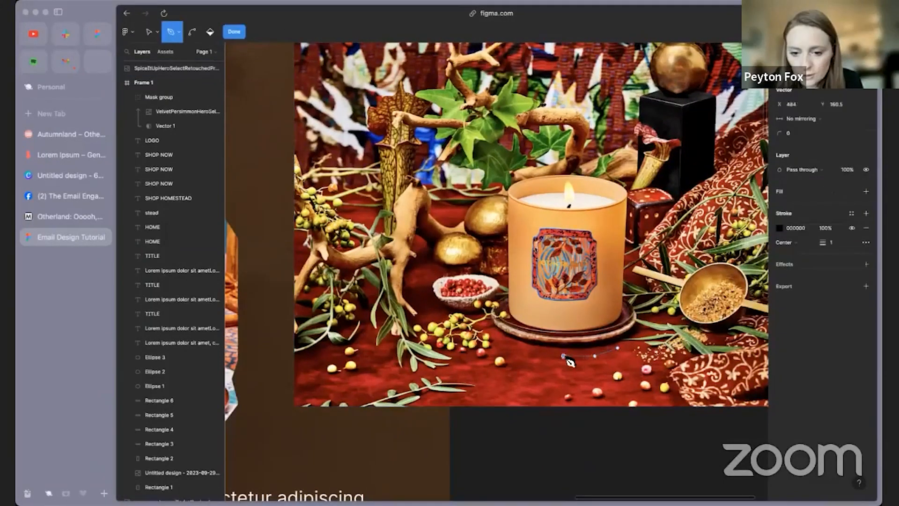
{"action": "left_click", "coordinate": [522, 357]}
{"action": "left_click", "coordinate": [477, 317]}
{"action": "left_click", "coordinate": [485, 301]}
{"action": "left_click", "coordinate": [496, 288]}
{"action": "left_click", "coordinate": [496, 255]}
{"action": "left_click", "coordinate": [493, 226]}
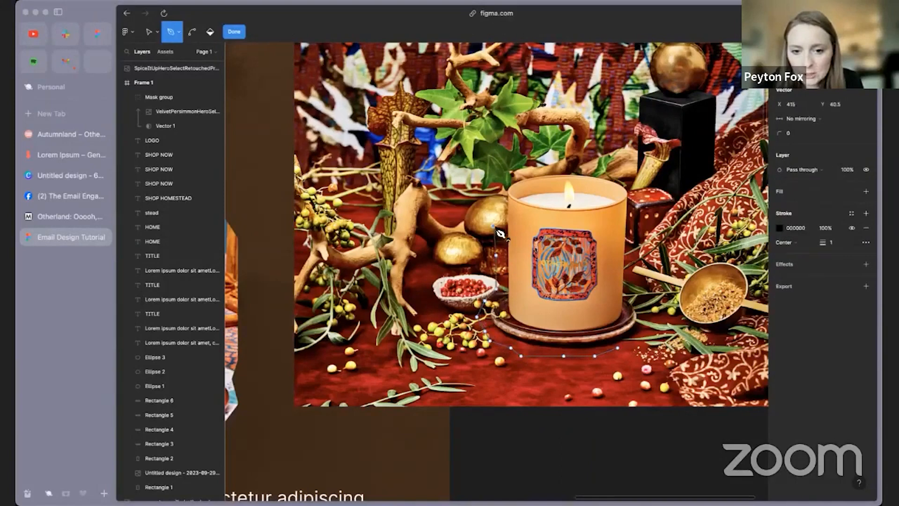
{"action": "left_click", "coordinate": [494, 196]}
{"action": "left_click", "coordinate": [506, 177]}
{"action": "left_click", "coordinate": [567, 162]}
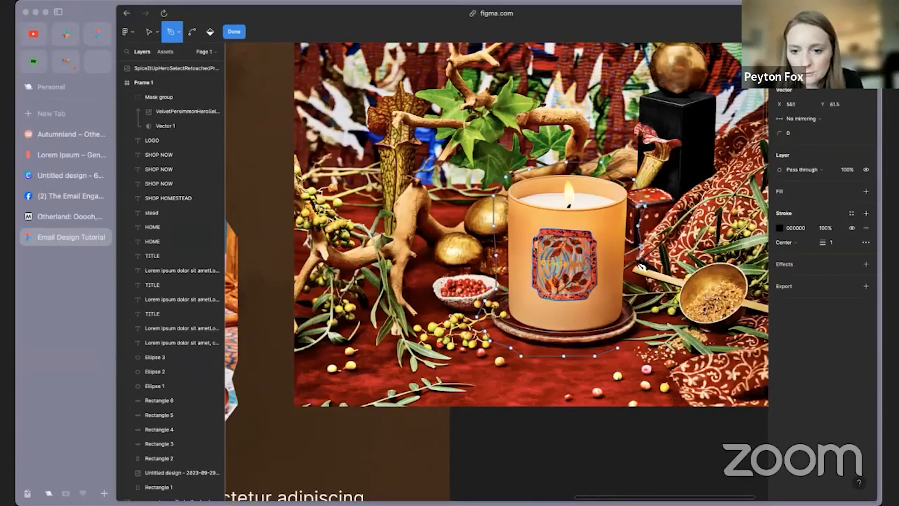
{"action": "left_click", "coordinate": [619, 348]}
- Replace the orange candle outline's stroke with a D9D9D9 fill and bring the shape above the Spice It Up photo
{"action": "left_click", "coordinate": [866, 227]}
{"action": "left_click", "coordinate": [866, 191]}
{"action": "mouse_move", "coordinate": [176, 69]}
{"action": "left_mouse_down"}
{"action": "mouse_move", "coordinate": [176, 150]}
{"action": "mouse_move", "coordinate": [159, 74]}
{"action": "left_mouse_up"}
{"action": "scroll", "coordinate": [159, 75], "scroll_direction": "up", "scroll_amount": 1}
{"action": "left_click", "coordinate": [155, 70], "text": "shift"}
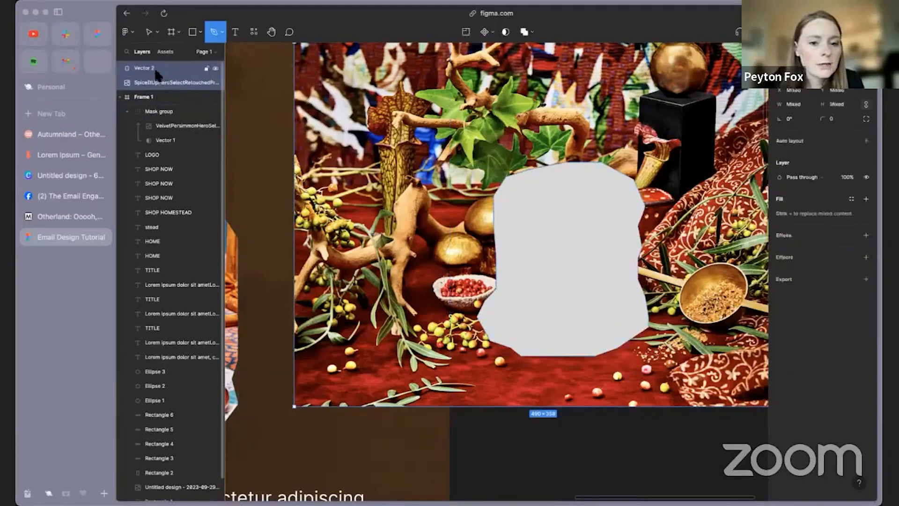
{"action": "left_click", "coordinate": [158, 71]}
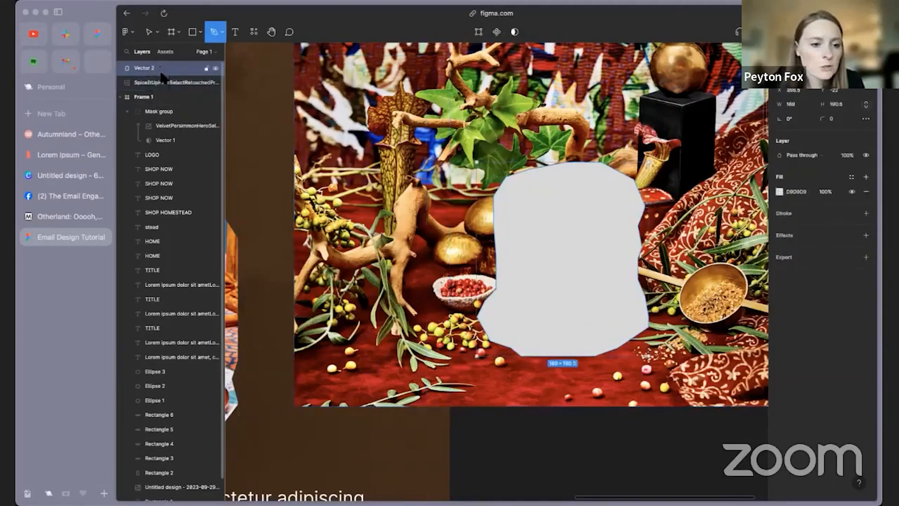
- Move the traced shape directly beneath the Spice It Up photo and use it as a mask for the photo
{"action": "left_click_drag", "start_coordinate": [160, 72], "coordinate": [160, 85]}
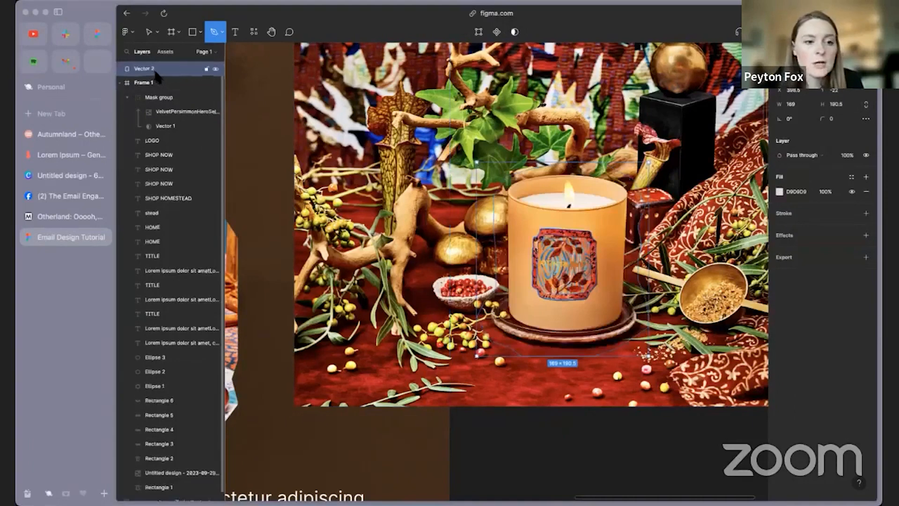
{"action": "scroll", "coordinate": [156, 70], "scroll_direction": "up", "scroll_amount": 1}
{"action": "left_click", "coordinate": [157, 69]}
{"action": "left_click", "coordinate": [162, 77], "text": "shift"}
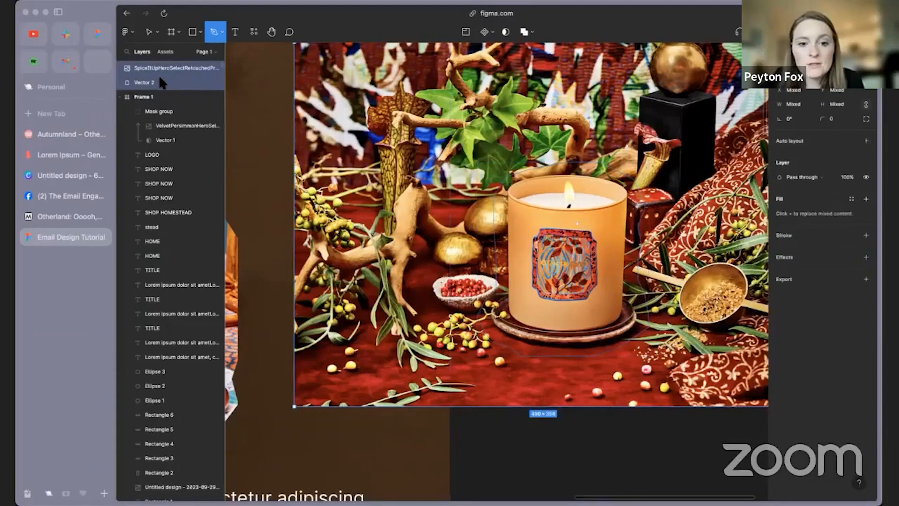
{"action": "right_click", "coordinate": [550, 250]}
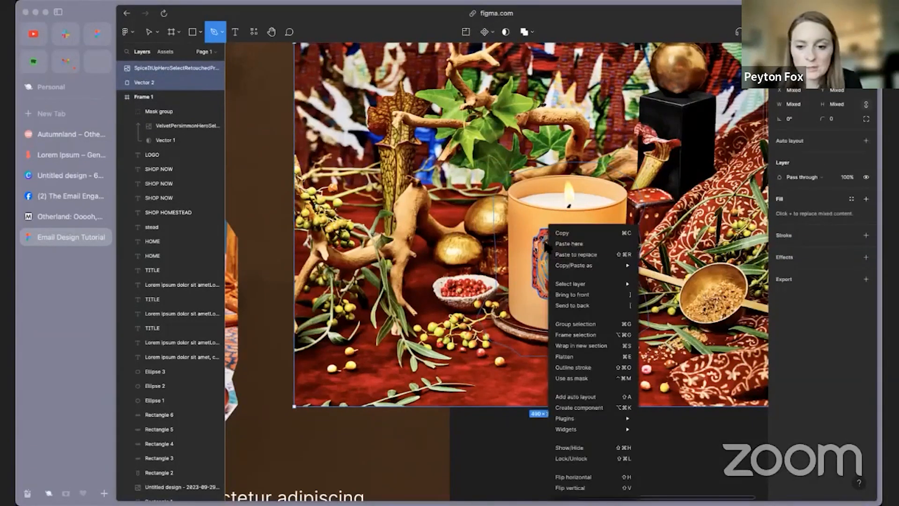
{"action": "left_click", "coordinate": [597, 378]}
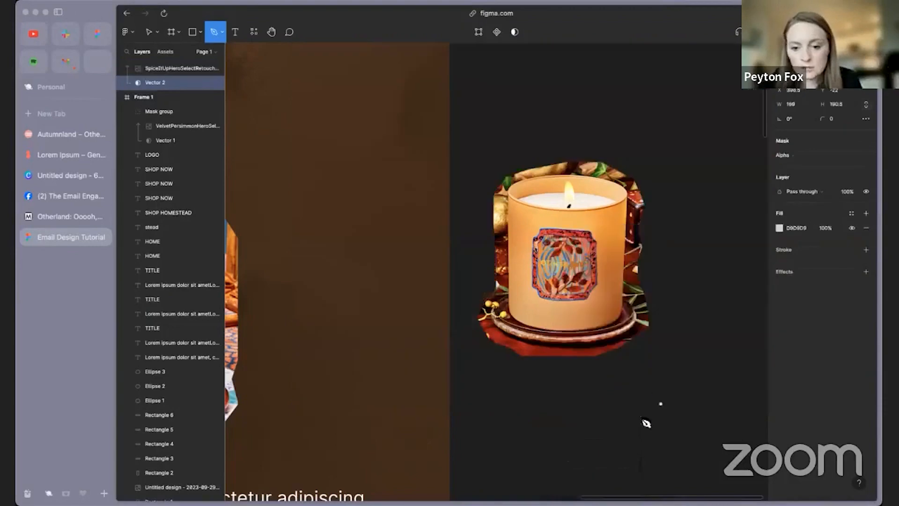
- Place the masked orange candle beside the green one in the hero section, enlarged to about 229 × 259 and rotated about 8.16°
{"action": "left_click", "coordinate": [634, 380]}
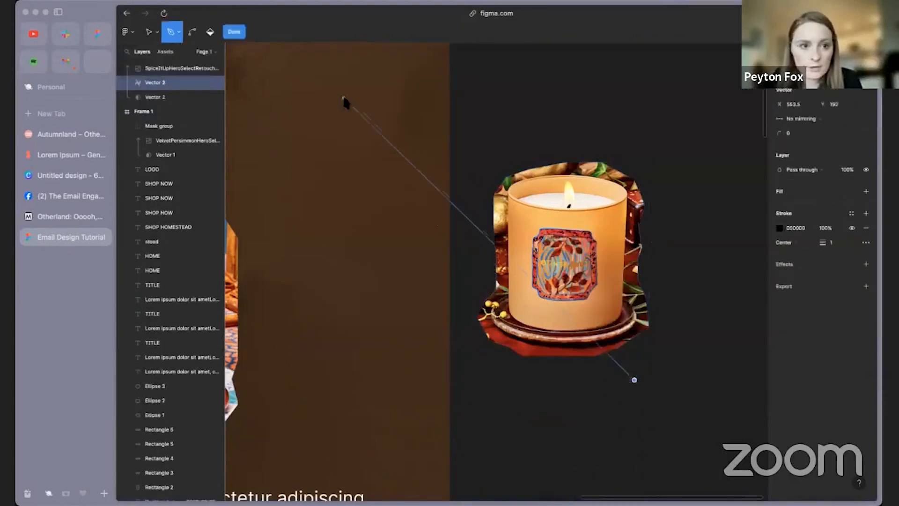
{"action": "left_click", "coordinate": [234, 31]}
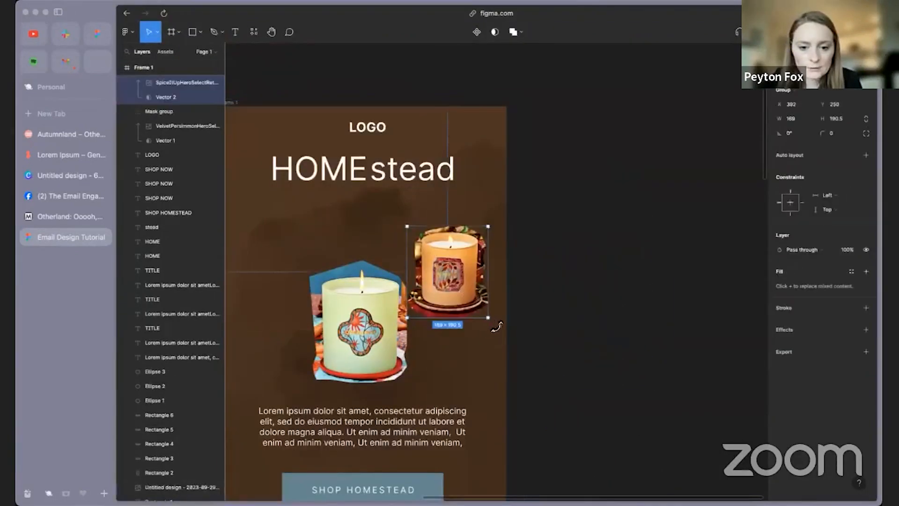
{"action": "left_click_drag", "start_coordinate": [495, 324], "coordinate": [519, 345]}
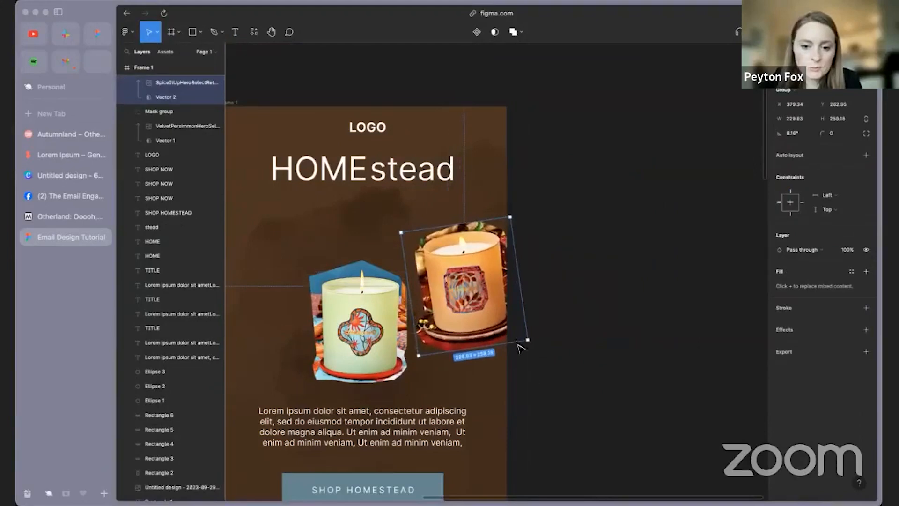
{"action": "left_click", "coordinate": [552, 379]}
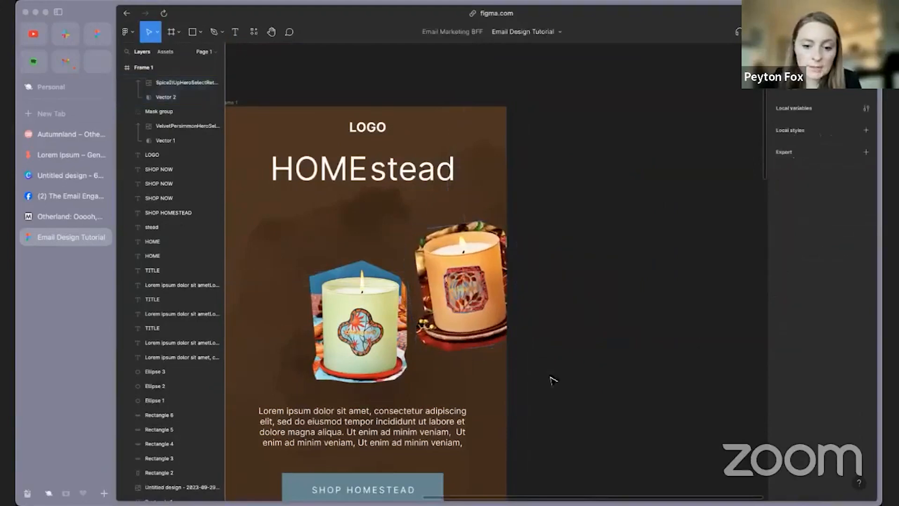
- Add the downloaded Woodlands photo to the canvas, size it to 672 × 493 and place it beside Frame 1
{"action": "left_click", "coordinate": [27, 494]}
{"action": "left_click_drag", "start_coordinate": [29, 472], "coordinate": [627, 314]}
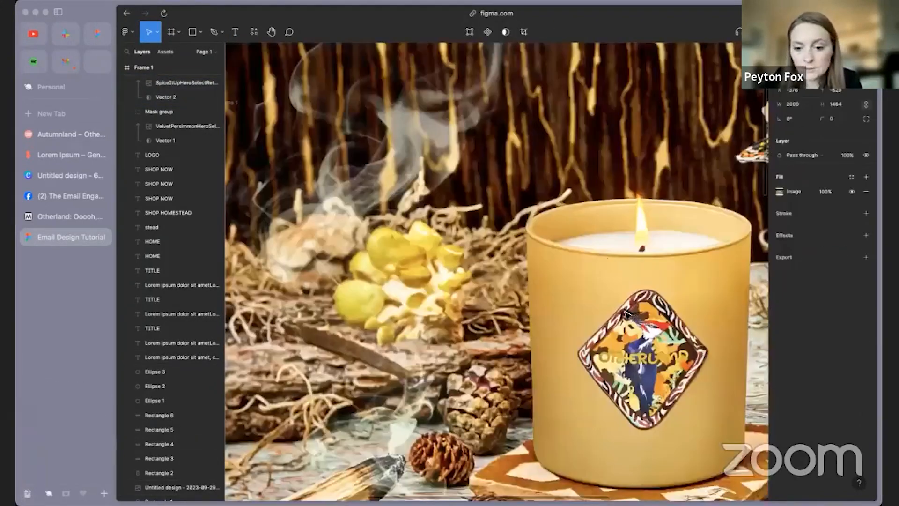
{"action": "scroll", "coordinate": [558, 275], "scroll_direction": "down", "scroll_amount": 5}
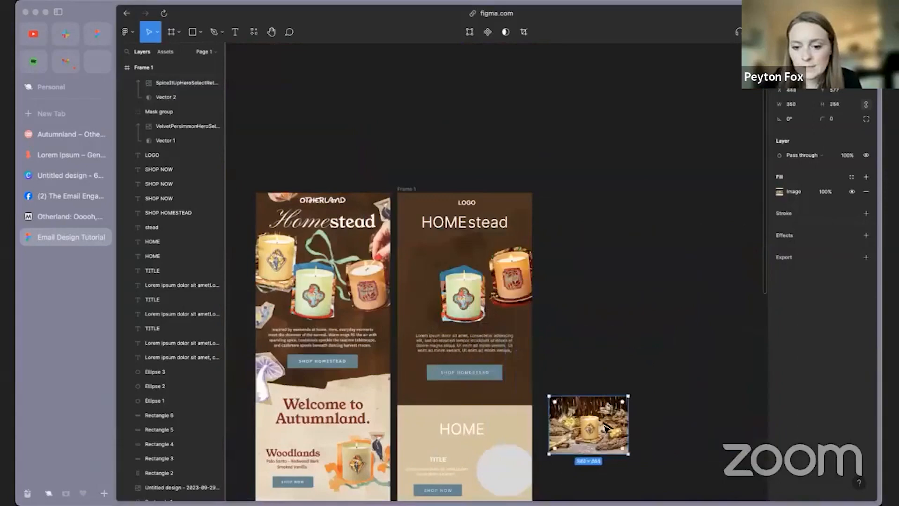
{"action": "left_click_drag", "start_coordinate": [605, 405], "coordinate": [624, 202]}
{"action": "scroll", "coordinate": [363, 275], "scroll_direction": "down", "scroll_amount": 1}
{"action": "scroll", "coordinate": [596, 221], "scroll_direction": "up", "scroll_amount": 3}
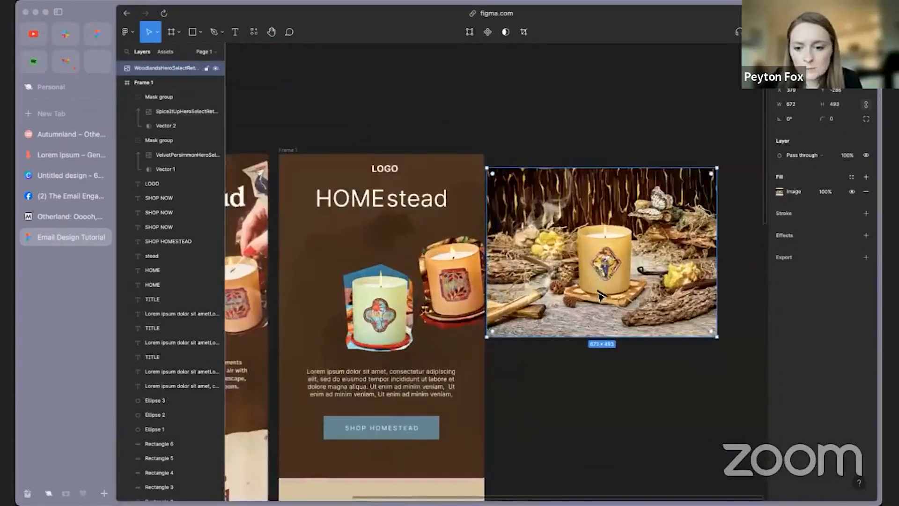
- Trace an outline about 263.5 × 278.5 around the Woodlands candle with the Pen tool and replace its stroke with a D9D9D9 fill
{"action": "scroll", "coordinate": [653, 264], "scroll_direction": "up", "scroll_amount": 3}
{"action": "left_click", "coordinate": [214, 32]}
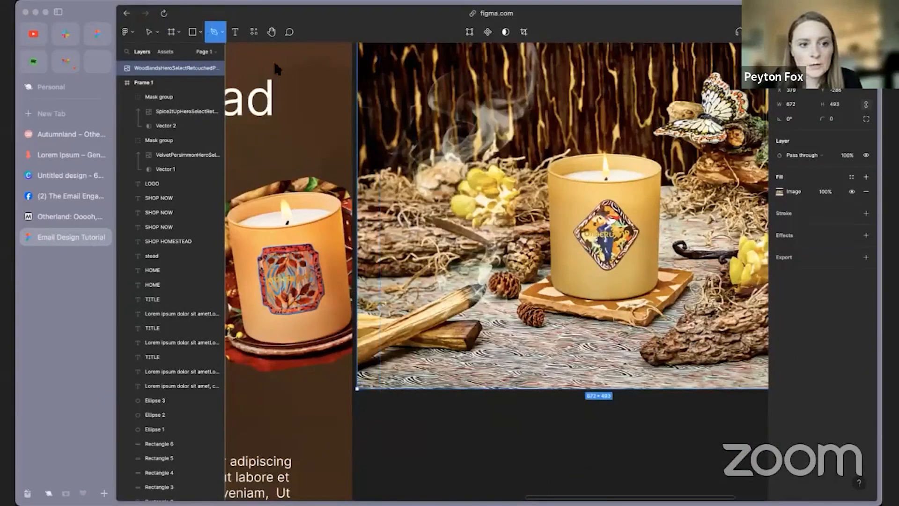
{"action": "left_click", "coordinate": [523, 319]}
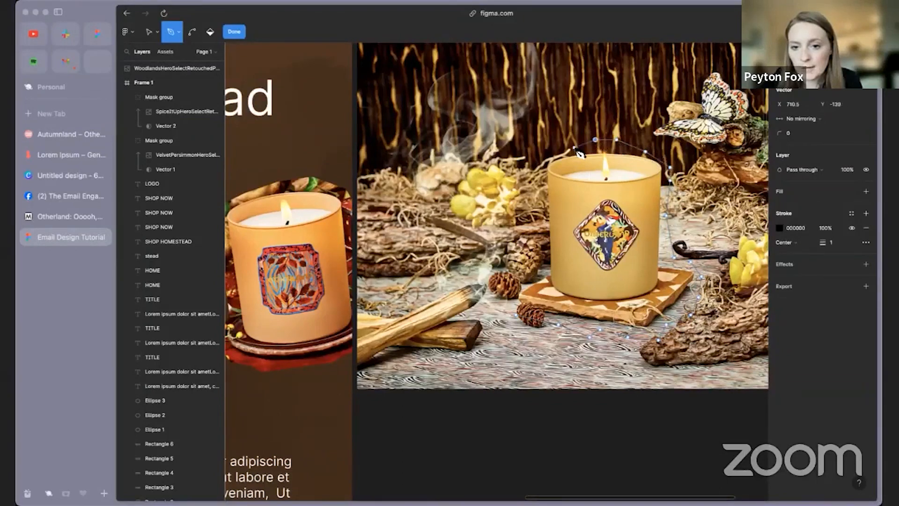
{"action": "left_click", "coordinate": [575, 148]}
{"action": "left_click", "coordinate": [551, 151]}
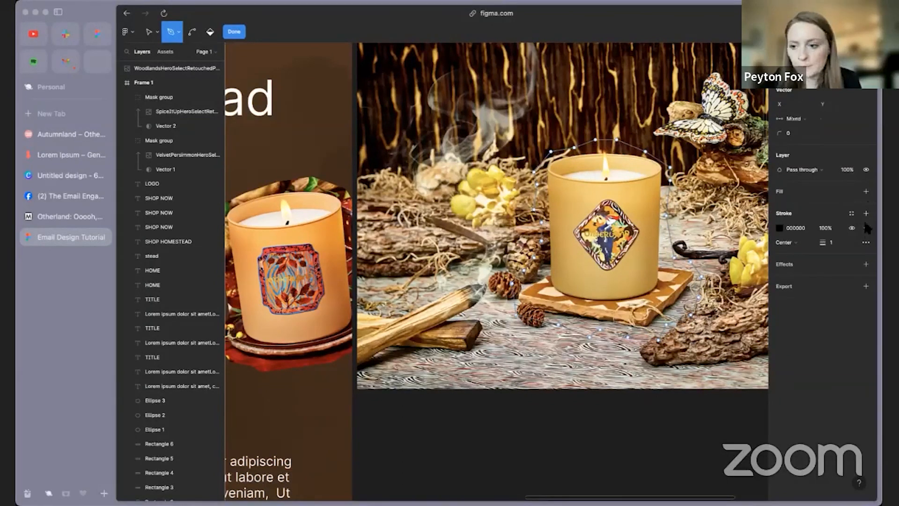
{"action": "left_click", "coordinate": [866, 227]}
{"action": "left_click", "coordinate": [866, 191]}
- Move the traced shape directly beneath the Woodlands photo, use it as a mask for the photo and exit the Pen tool
{"action": "scroll", "coordinate": [159, 84], "scroll_direction": "up", "scroll_amount": 1}
{"action": "left_click_drag", "start_coordinate": [159, 65], "coordinate": [161, 84]}
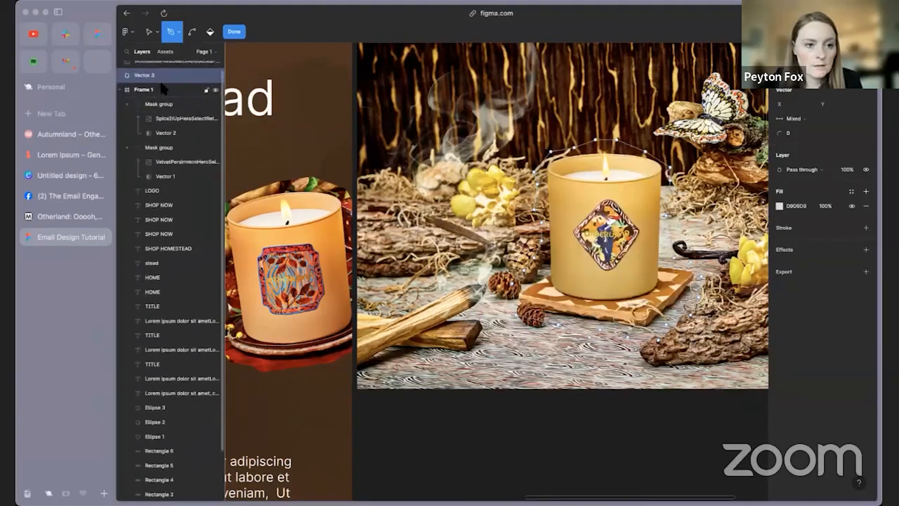
{"action": "right_click", "coordinate": [583, 214]}
{"action": "left_click", "coordinate": [645, 374]}
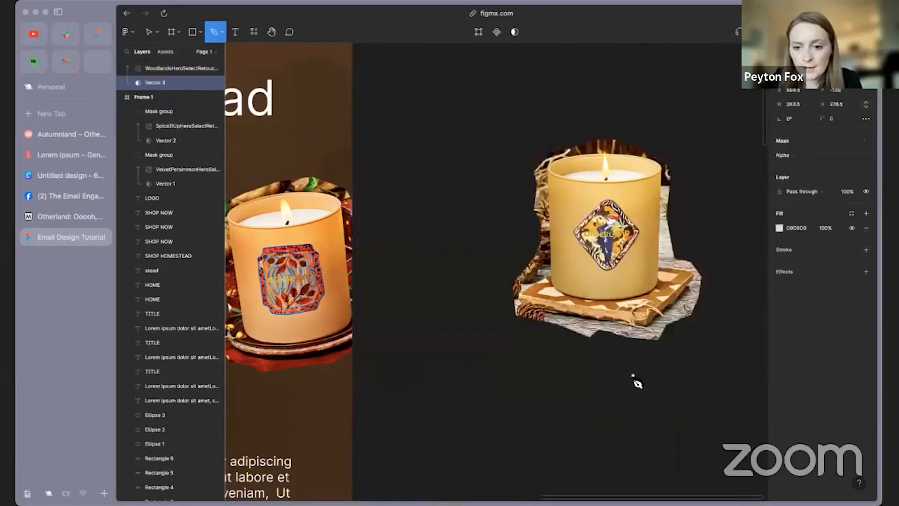
{"action": "key", "text": "Escape"}
{"action": "key", "text": "Escape"}
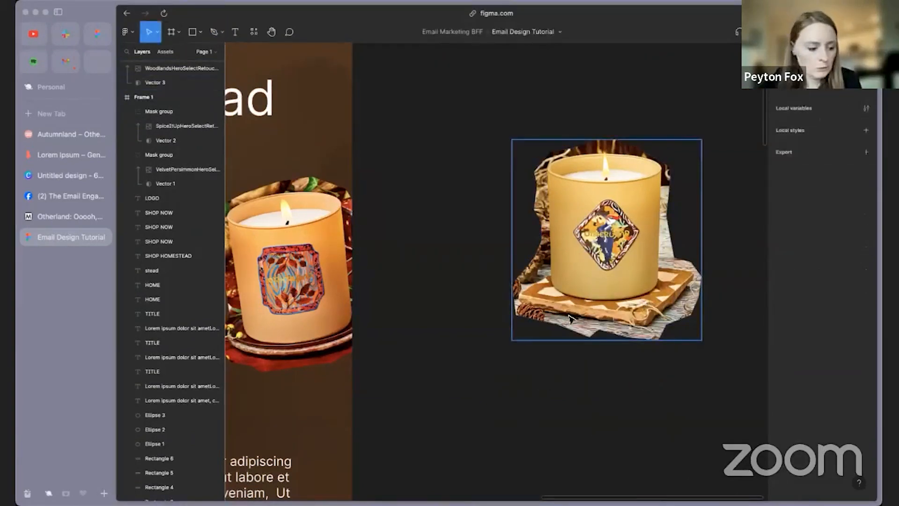
- Place the masked Woodlands candle in Frame 1's hero against the frame's left edge, at about X -54, Y 230
{"action": "scroll", "coordinate": [606, 290], "scroll_direction": "down", "scroll_amount": 5}
{"action": "left_click_drag", "start_coordinate": [610, 299], "coordinate": [274, 318]}
{"action": "scroll", "coordinate": [409, 327], "scroll_direction": "left", "scroll_amount": 3}
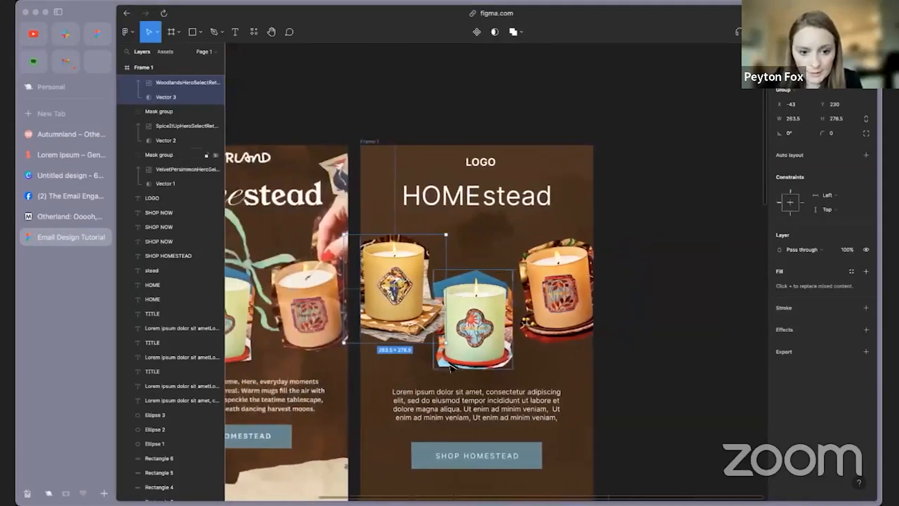
{"action": "left_click_drag", "start_coordinate": [413, 327], "coordinate": [409, 327]}
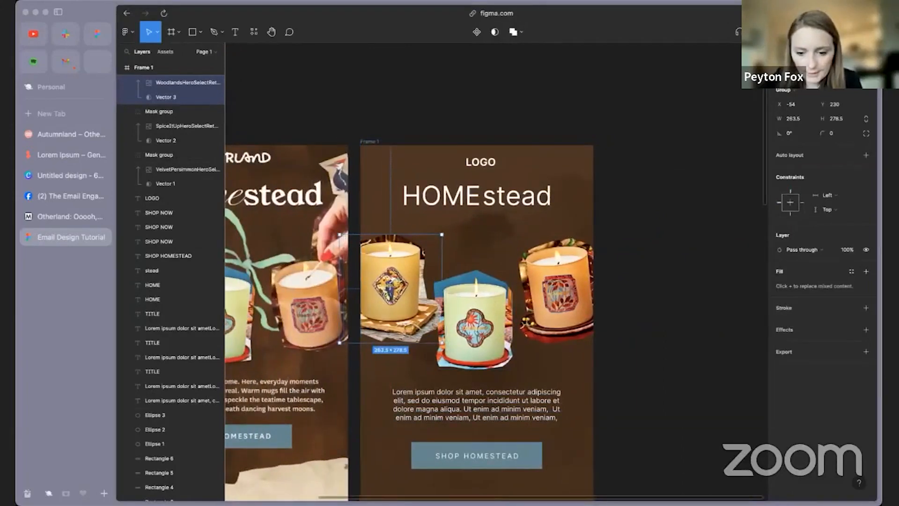
- Rotate the masked green candle in the hero to about -8.61° and deselect it
{"action": "scroll", "coordinate": [487, 449], "scroll_direction": "left", "scroll_amount": 5}
{"action": "left_click", "coordinate": [585, 323]}
{"action": "left_click_drag", "start_coordinate": [632, 382], "coordinate": [626, 388]}
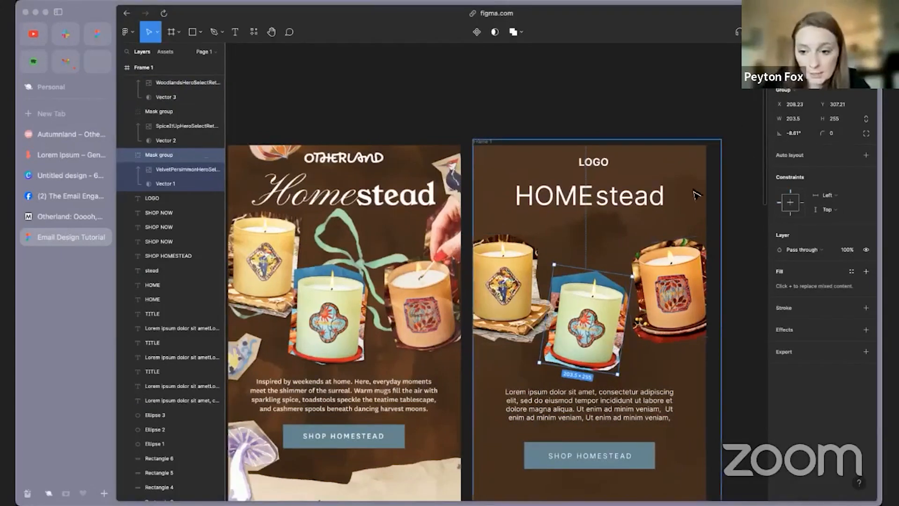
{"action": "left_click", "coordinate": [739, 257]}
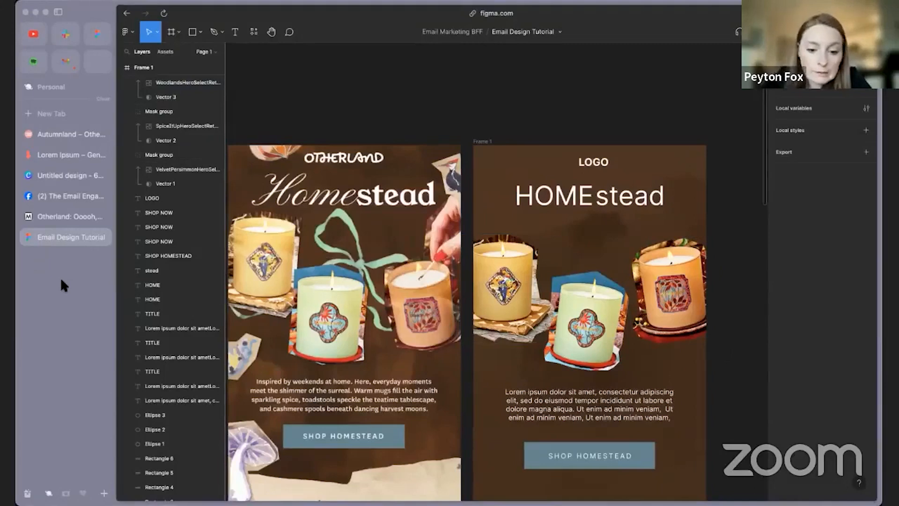
- Switch to the Canva design, go to blank page 3 and search the element photos for "watercolor ribbon"
{"action": "left_click", "coordinate": [55, 174]}
{"action": "left_click", "coordinate": [440, 455]}
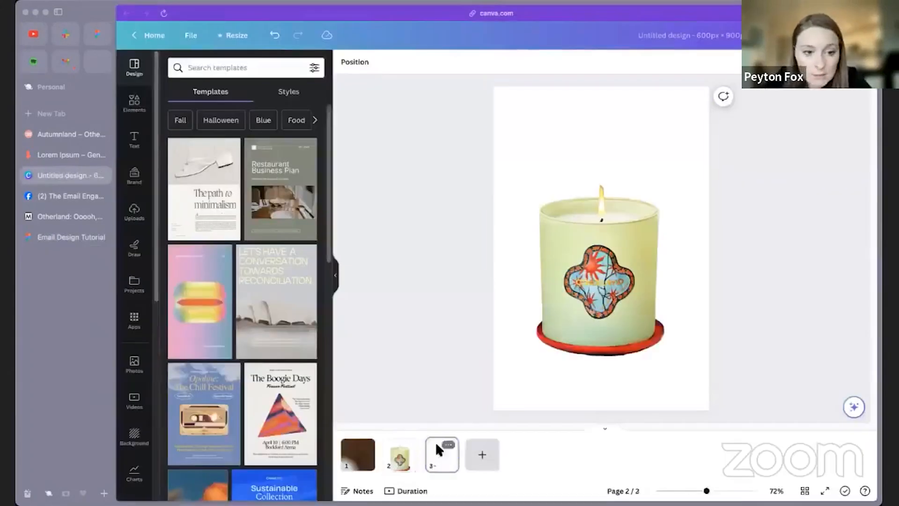
{"action": "left_click", "coordinate": [210, 67]}
{"action": "type", "text": "watercolor ribbon"}
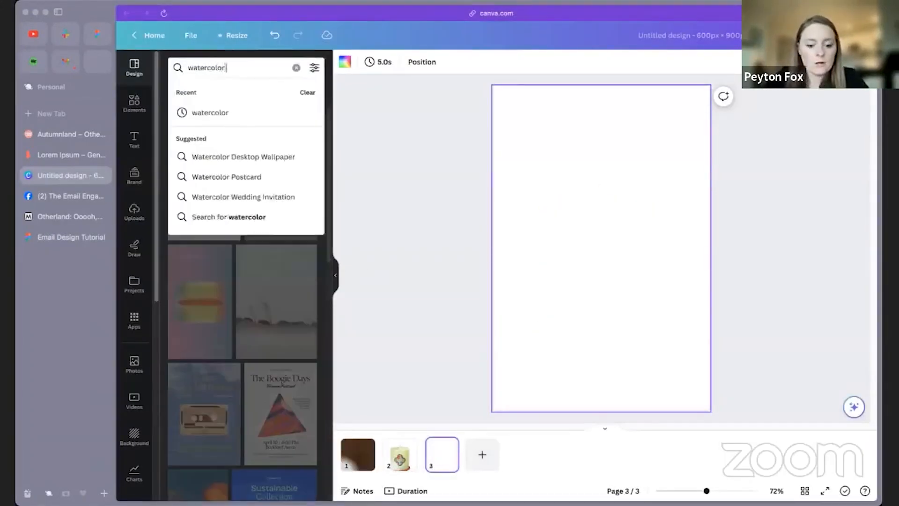
{"action": "key", "text": "Return"}
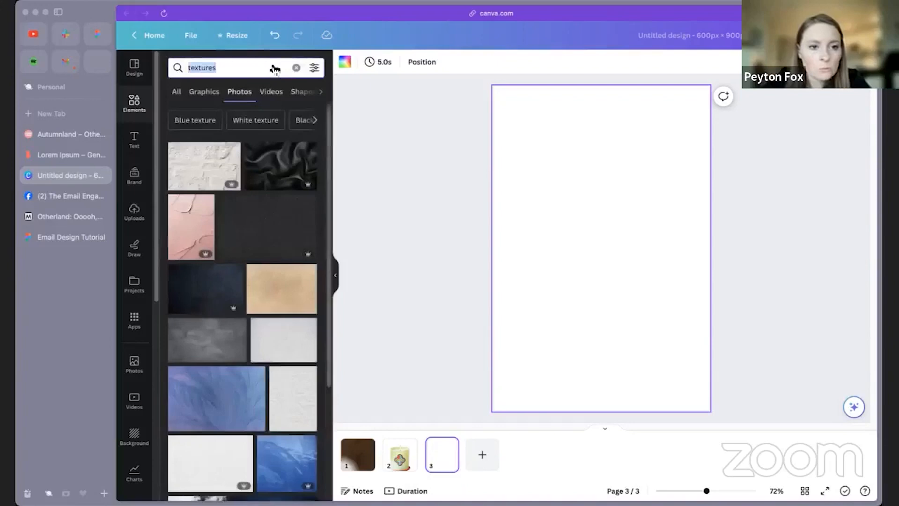
{"action": "type", "text": "watercolor ribbon"}
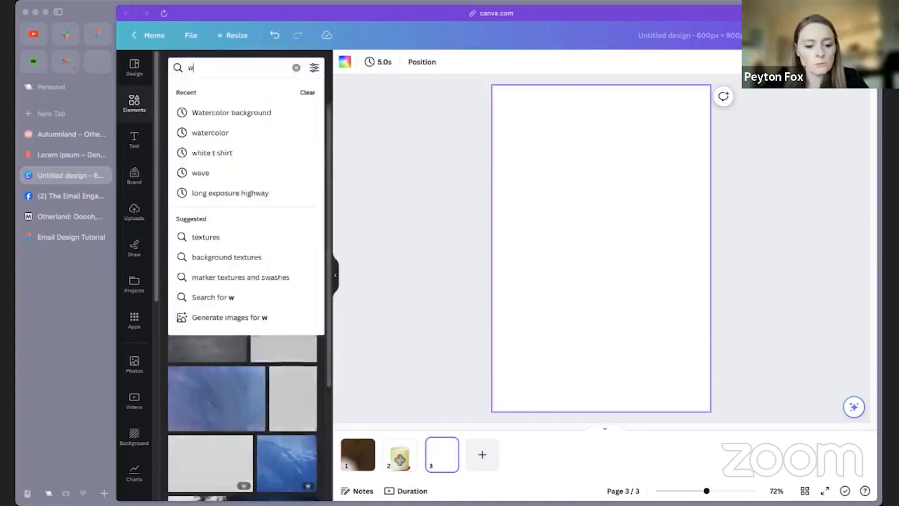
{"action": "key", "text": "Return"}
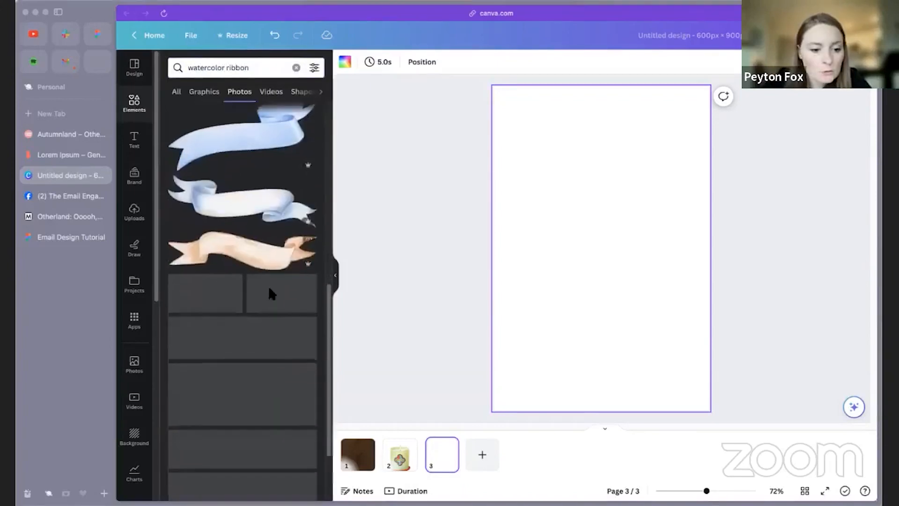
{"action": "scroll", "coordinate": [270, 299], "scroll_direction": "down", "scroll_amount": 3}
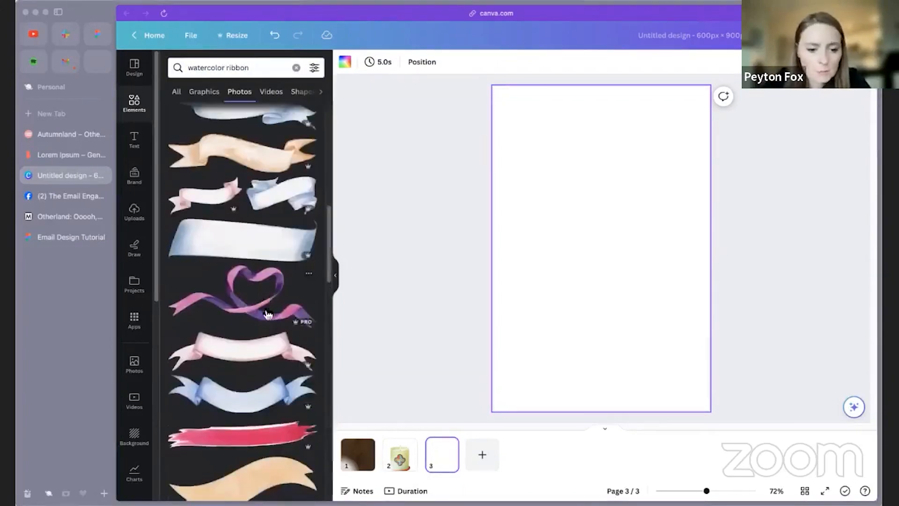
{"action": "left_click", "coordinate": [268, 314]}
{"action": "key", "text": "Delete"}
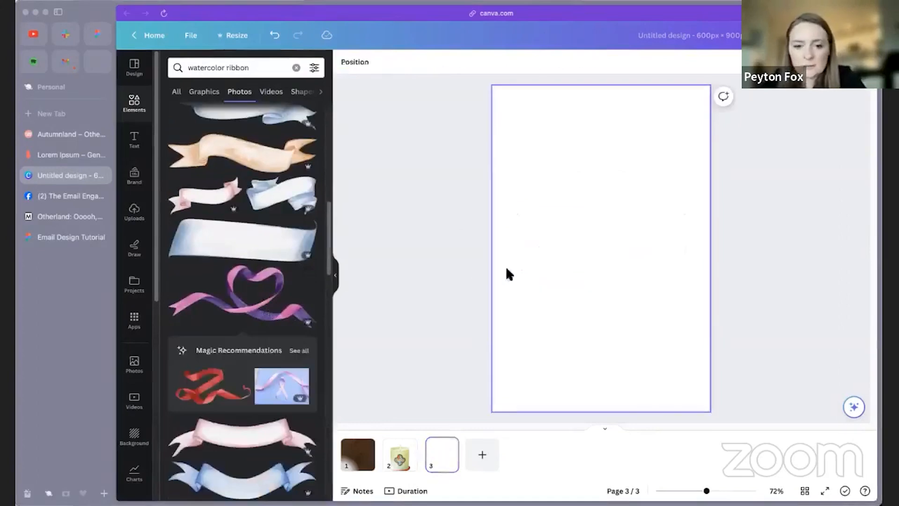
- Add the white ribbon bow to page 3, rotate it so its tails hang down, and recolor it light blue with the Duotone effect
{"action": "scroll", "coordinate": [241, 303], "scroll_direction": "down", "scroll_amount": 9}
{"action": "scroll", "coordinate": [241, 307], "scroll_direction": "down", "scroll_amount": 8}
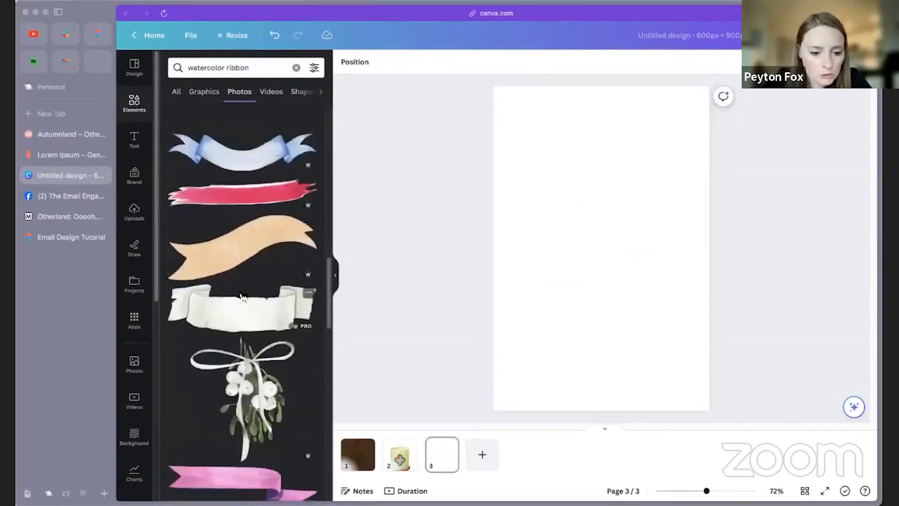
{"action": "left_click", "coordinate": [258, 312]}
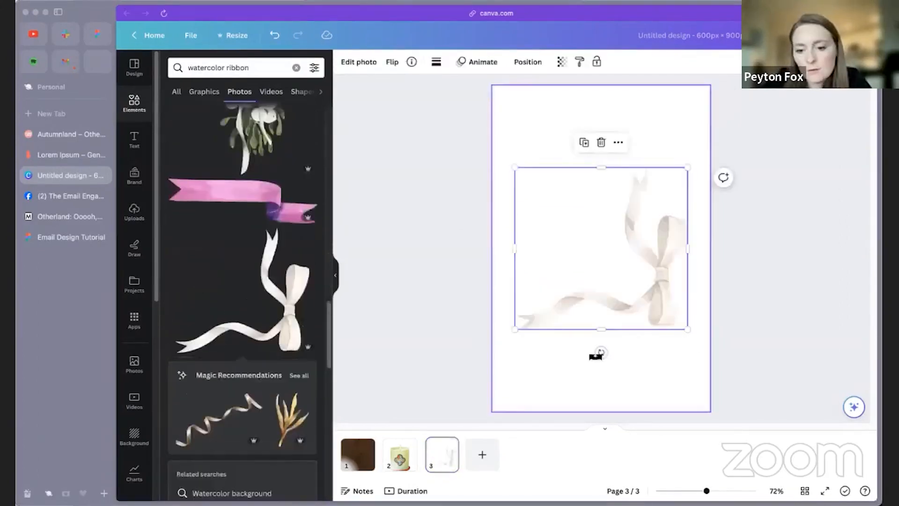
{"action": "left_click_drag", "start_coordinate": [600, 353], "coordinate": [745, 220]}
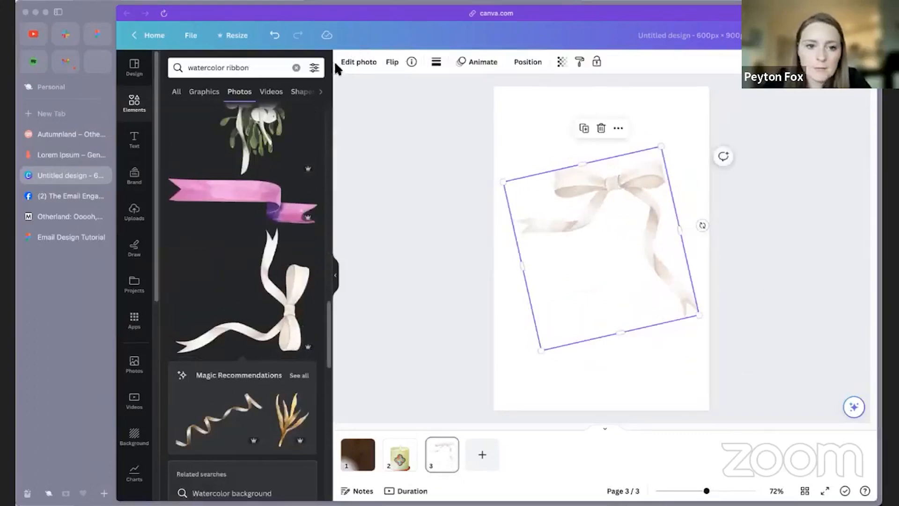
{"action": "left_click", "coordinate": [344, 62]}
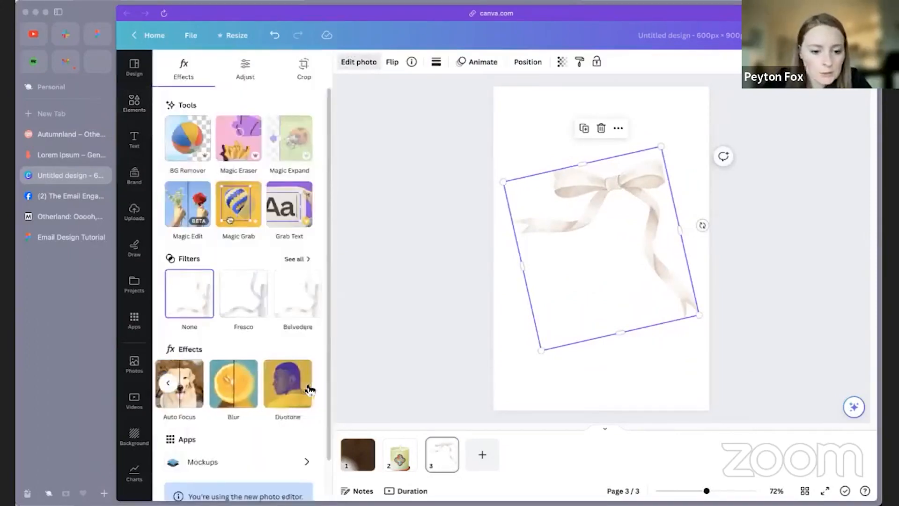
{"action": "left_click", "coordinate": [305, 389]}
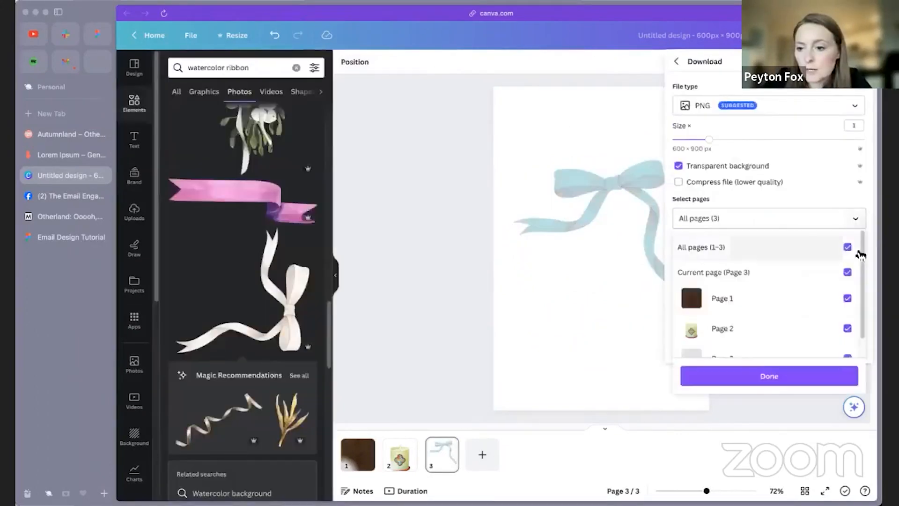
- Download only page 3 as a PNG at 600 × 900 px with a transparent background
{"action": "left_click", "coordinate": [847, 247]}
{"action": "scroll", "coordinate": [858, 322], "scroll_direction": "down", "scroll_amount": 1}
{"action": "left_click", "coordinate": [847, 337]}
{"action": "left_click", "coordinate": [835, 373]}
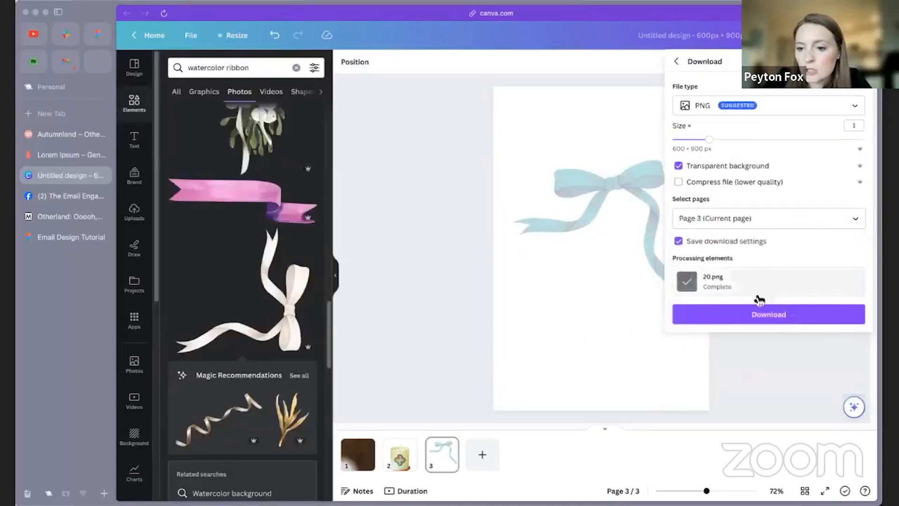
{"action": "left_click", "coordinate": [760, 313]}
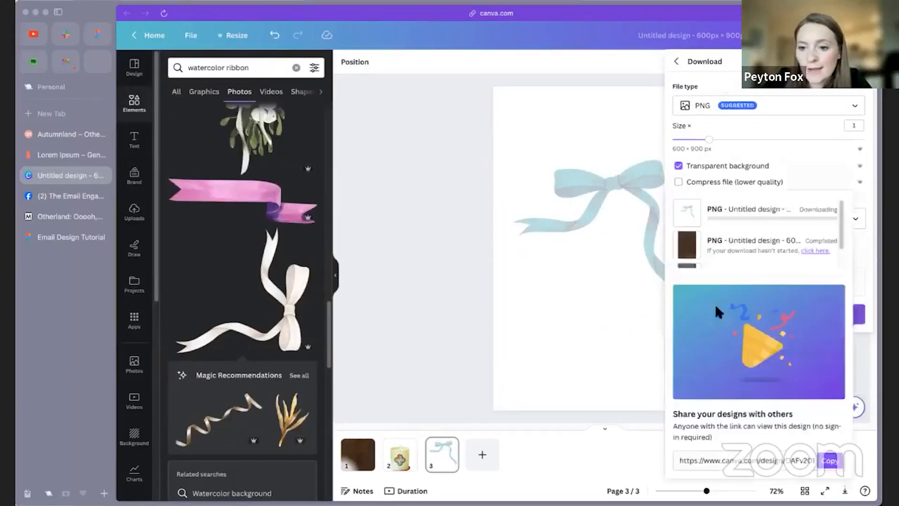
- Switch to Figma and place the downloaded ribbon PNG behind the three hero candles, sized to 372 × 558 and rotated about -18.05°
{"action": "left_click", "coordinate": [54, 239]}
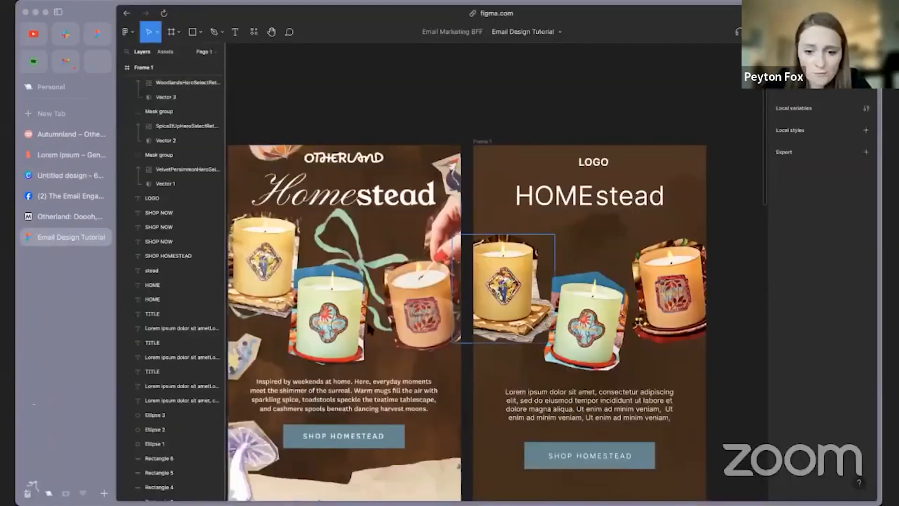
{"action": "mouse_move", "coordinate": [27, 492]}
{"action": "left_click_drag", "start_coordinate": [61, 471], "coordinate": [571, 269]}
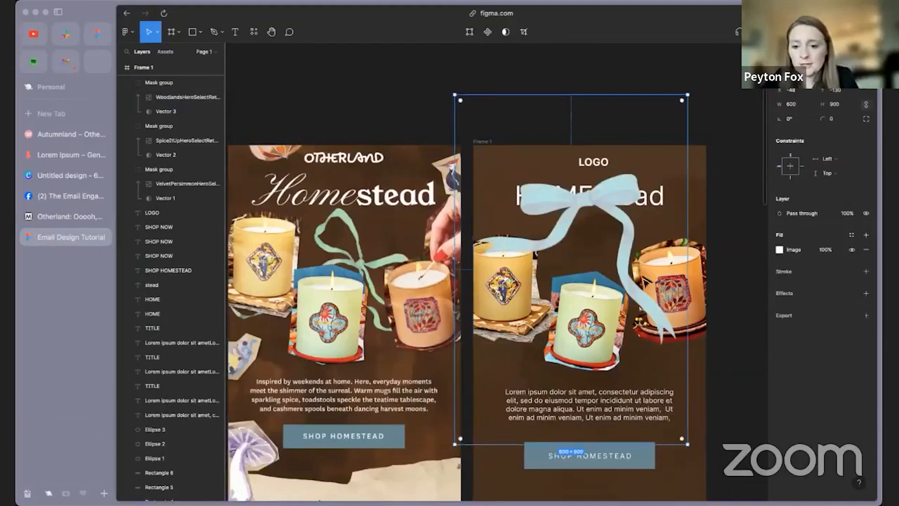
{"action": "left_click_drag", "start_coordinate": [638, 276], "coordinate": [656, 332]}
{"action": "left_click_drag", "start_coordinate": [707, 462], "coordinate": [623, 422]}
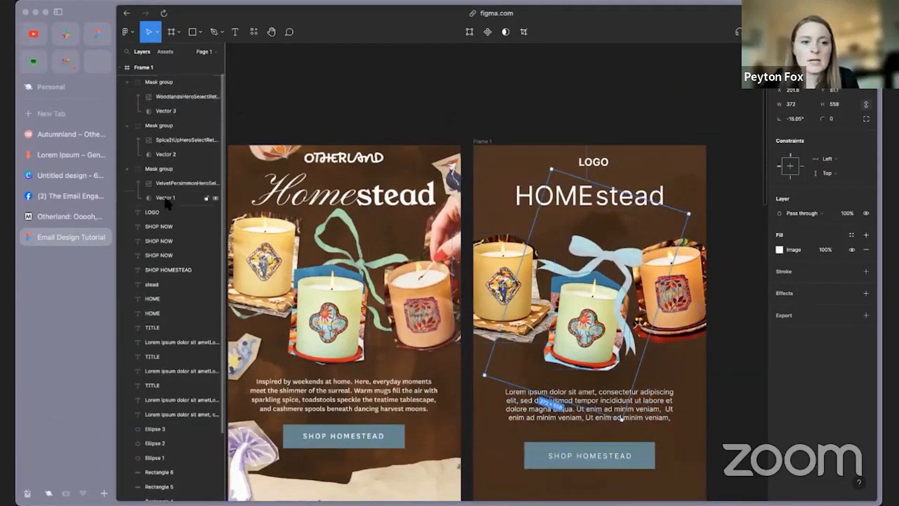
{"action": "left_click_drag", "start_coordinate": [163, 85], "coordinate": [164, 368]}
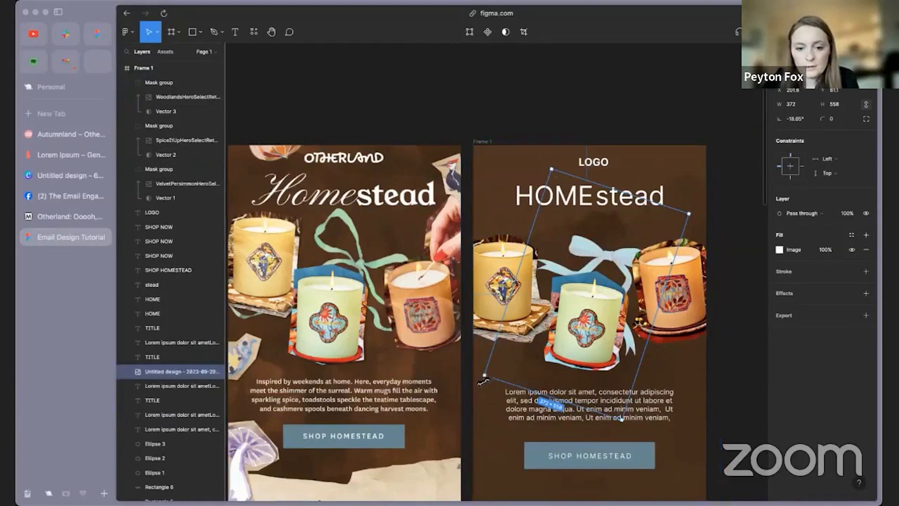
{"action": "left_click", "coordinate": [738, 380]}
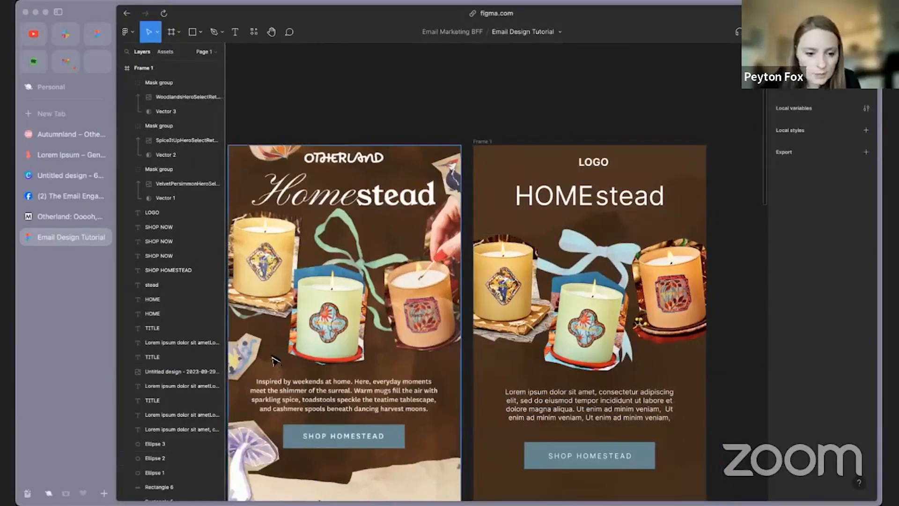
- Capture the woodpecker illustration from Otherland's Autumnland page and paste it onto a new fourth page of the Canva design, in the upper half
{"action": "left_click", "coordinate": [61, 134]}
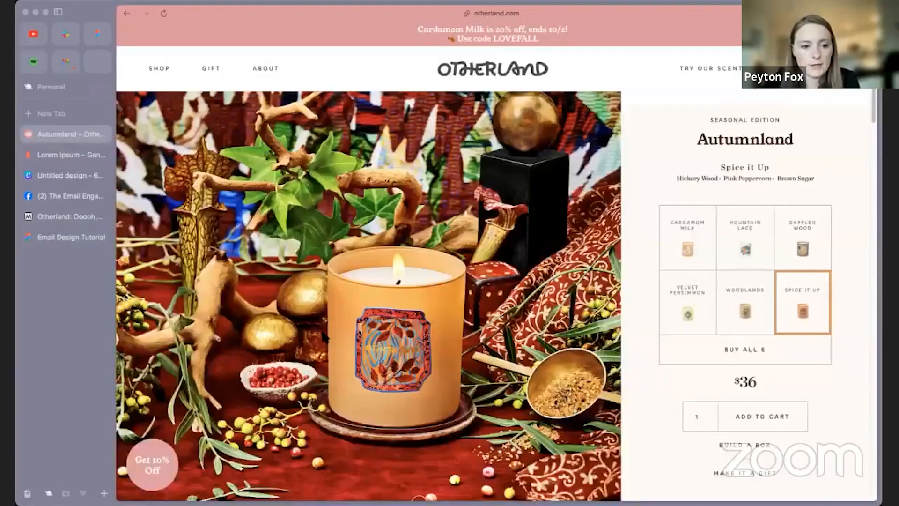
{"action": "scroll", "coordinate": [322, 336], "scroll_direction": "down", "scroll_amount": 8}
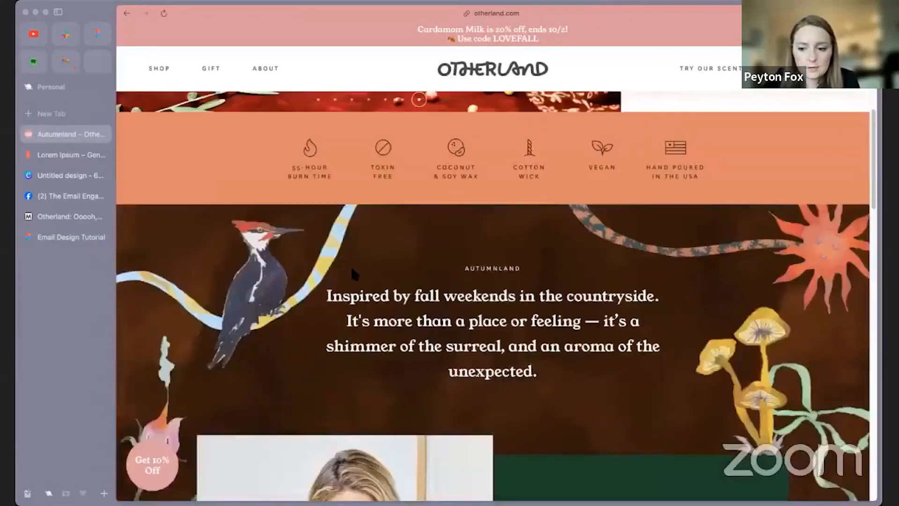
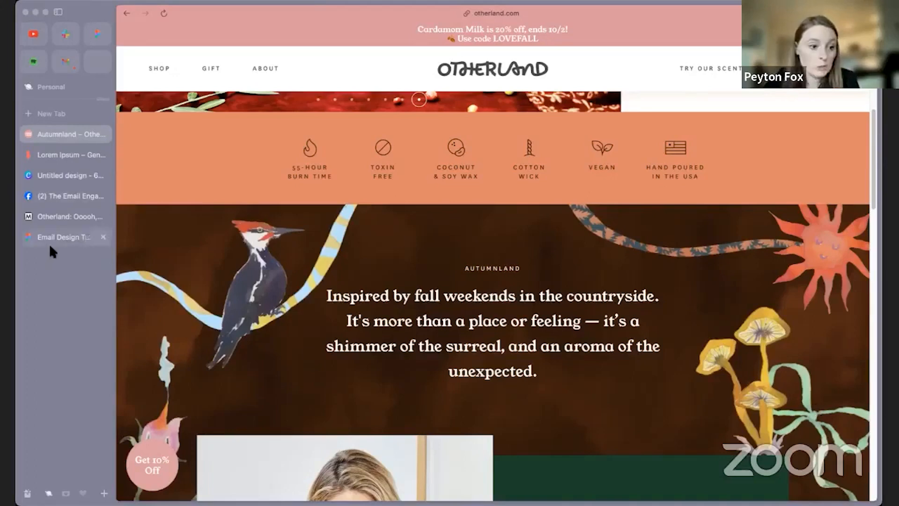
{"action": "left_click", "coordinate": [66, 176]}
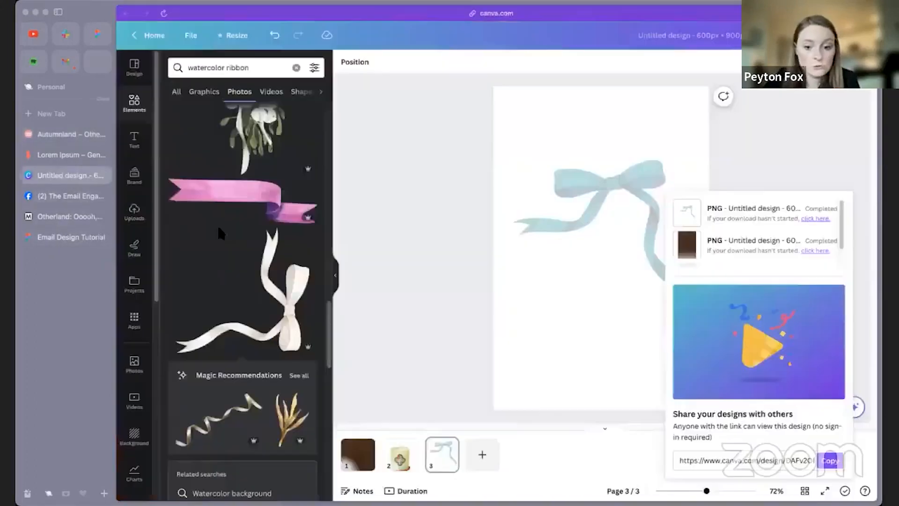
{"action": "left_click", "coordinate": [483, 454]}
{"action": "key", "text": "super+v"}
{"action": "left_click_drag", "start_coordinate": [613, 268], "coordinate": [600, 224]}
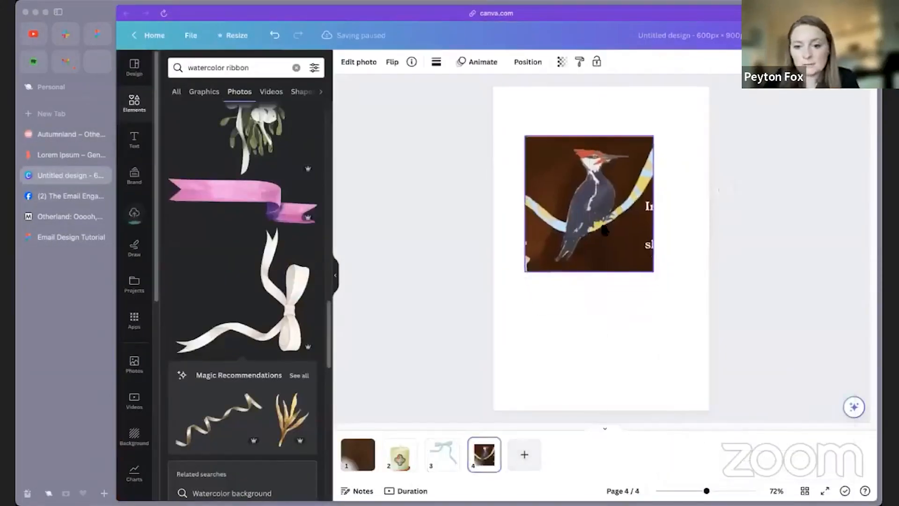
- Remove the background from the woodpecker image on page 4 with BG Remover
{"action": "left_click", "coordinate": [348, 62]}
{"action": "left_click", "coordinate": [200, 135]}
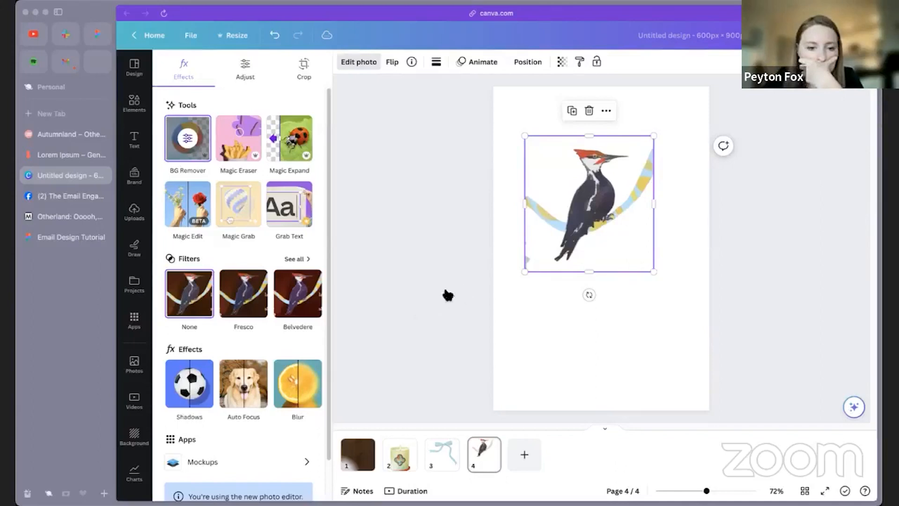
- Return to Otherland's Autumnland page, look for more illustrations and inspect the page code of the candle set photo beside the mushroom
{"action": "left_click", "coordinate": [66, 237]}
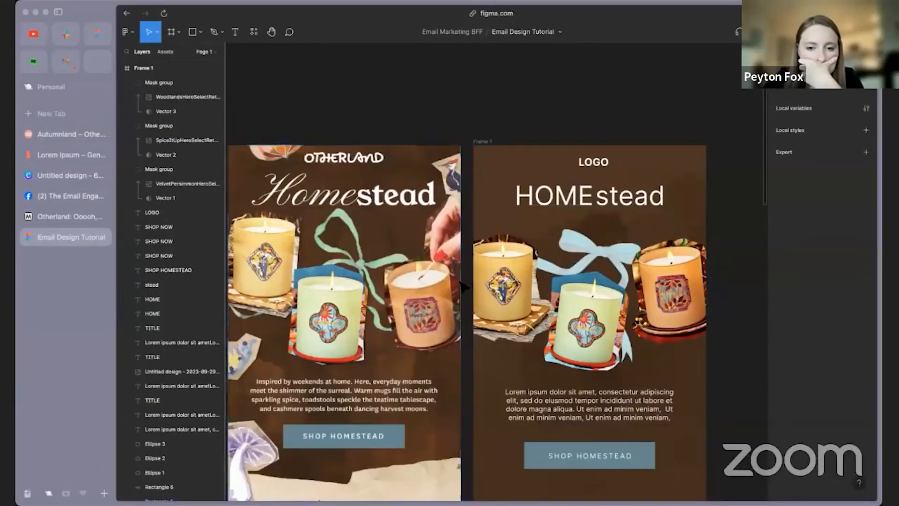
{"action": "left_click", "coordinate": [83, 177]}
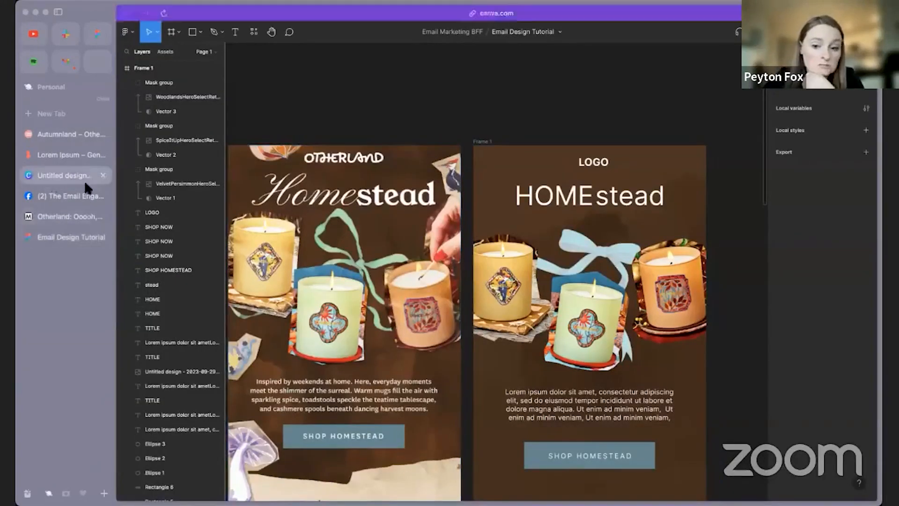
{"action": "left_click", "coordinate": [70, 134]}
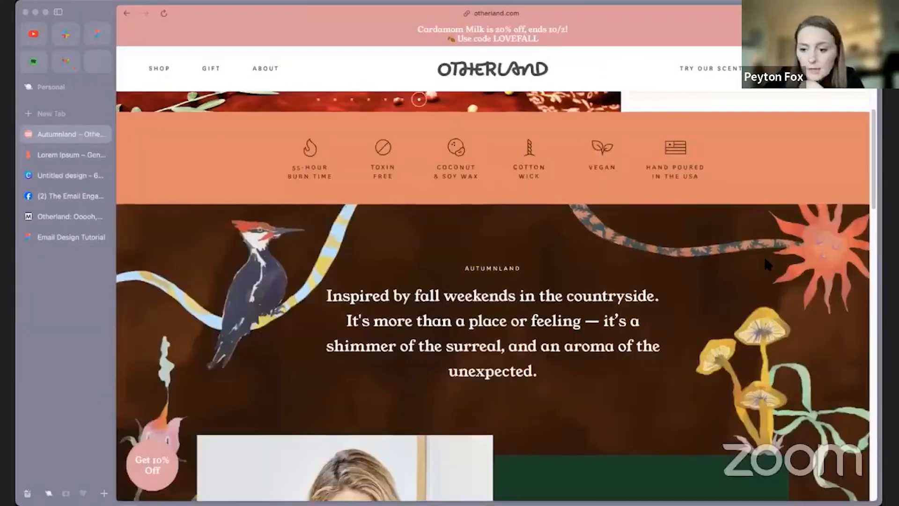
{"action": "scroll", "coordinate": [667, 312], "scroll_direction": "down", "scroll_amount": 10}
{"action": "scroll", "coordinate": [667, 313], "scroll_direction": "down", "scroll_amount": 5}
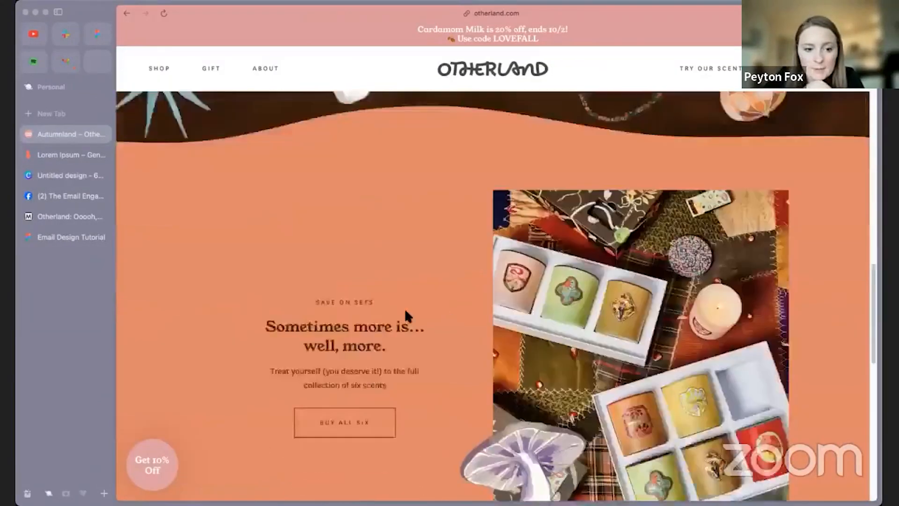
{"action": "scroll", "coordinate": [408, 315], "scroll_direction": "up", "scroll_amount": 10}
{"action": "scroll", "coordinate": [518, 345], "scroll_direction": "down", "scroll_amount": 15}
{"action": "scroll", "coordinate": [490, 295], "scroll_direction": "up", "scroll_amount": 5}
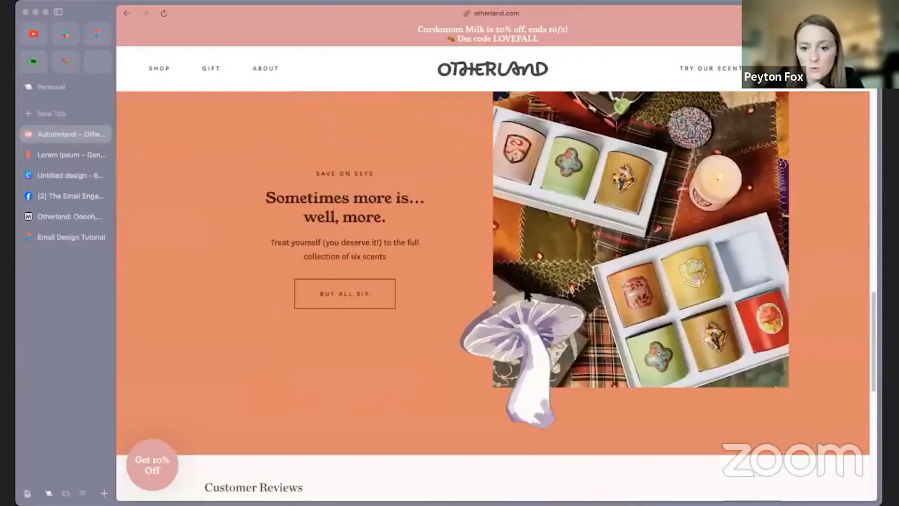
{"action": "right_click", "coordinate": [594, 268]}
{"action": "left_click", "coordinate": [613, 373]}
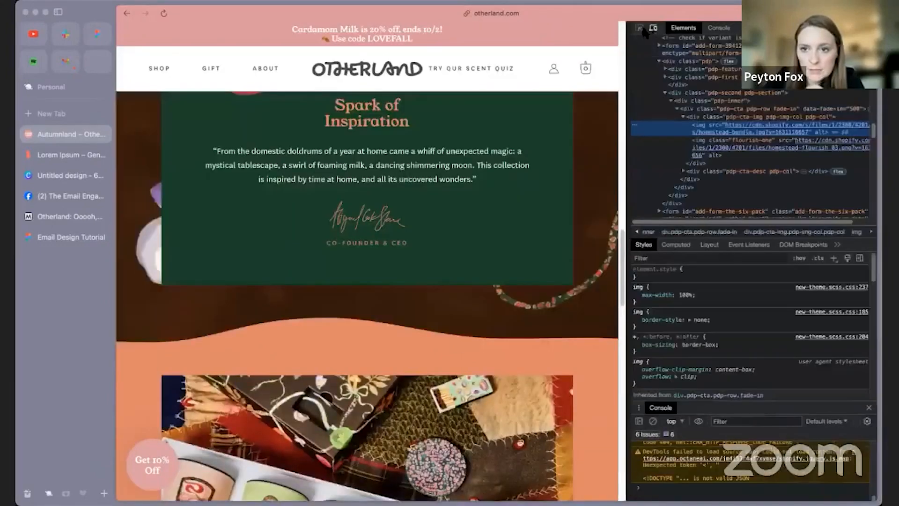
- Inspect the mushroom illustration beside the candle set photo, open its source image separately and save it to the computer
{"action": "left_click", "coordinate": [639, 28]}
{"action": "scroll", "coordinate": [481, 323], "scroll_direction": "down", "scroll_amount": 10}
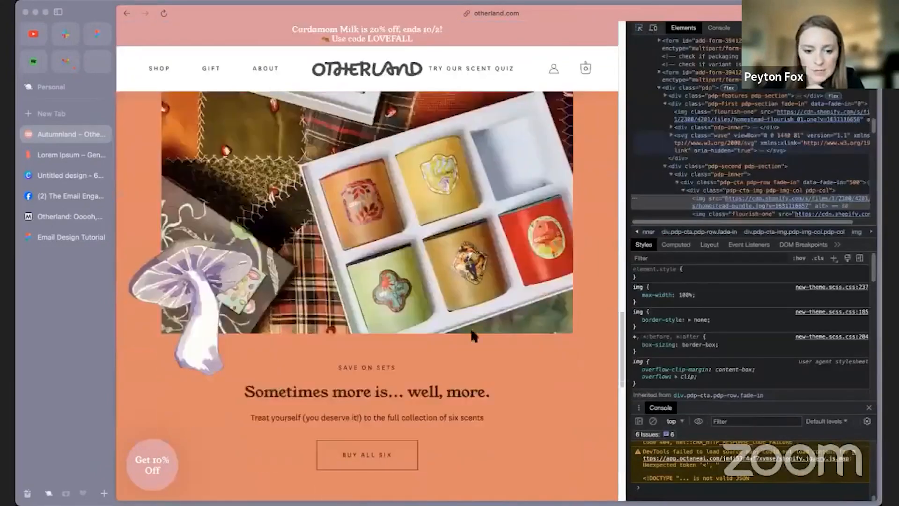
{"action": "left_click", "coordinate": [172, 318]}
{"action": "left_click", "coordinate": [819, 150]}
{"action": "right_click", "coordinate": [498, 267]}
{"action": "left_click", "coordinate": [565, 353]}
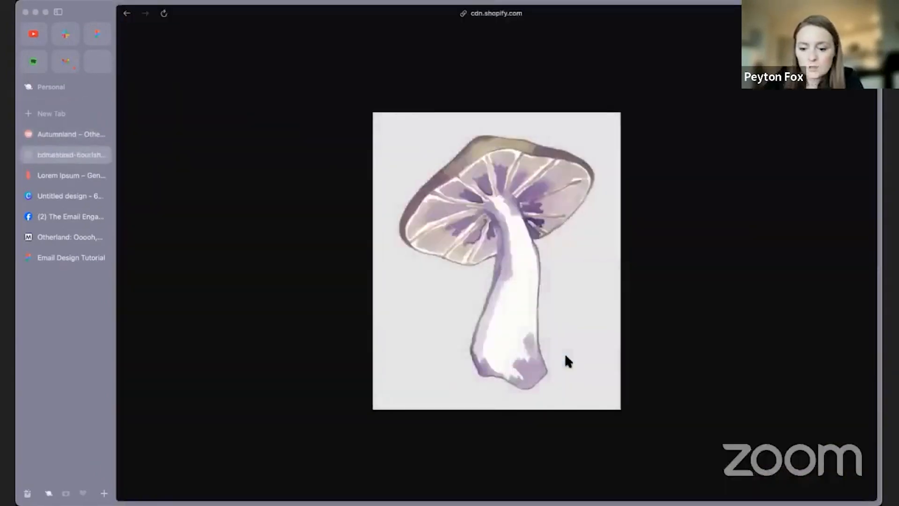
{"action": "key", "text": "Return"}
- Switch to the Email Design Tutorial file in Figma and place the downloaded mushroom PNG in the email frame
{"action": "left_click", "coordinate": [70, 257]}
{"action": "left_click", "coordinate": [28, 492]}
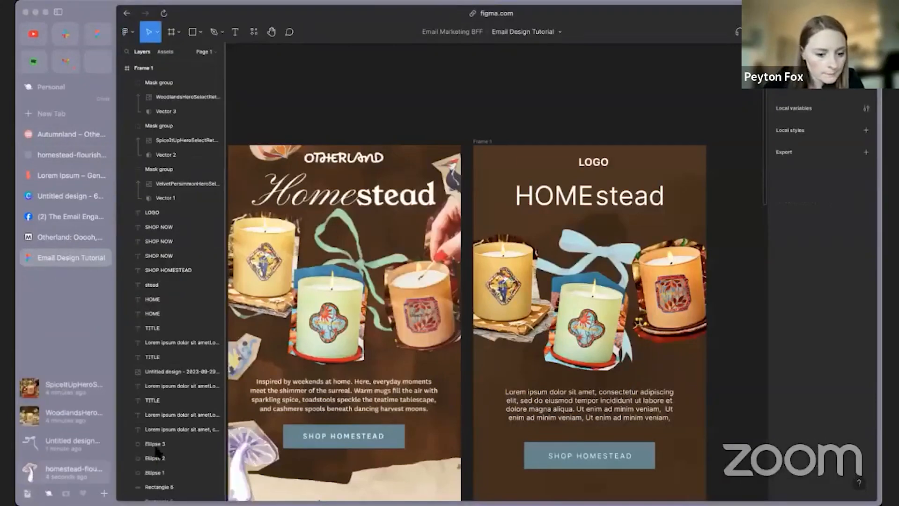
{"action": "left_click_drag", "start_coordinate": [30, 389], "coordinate": [560, 393]}
{"action": "scroll", "coordinate": [558, 391], "scroll_direction": "down", "scroll_amount": 4}
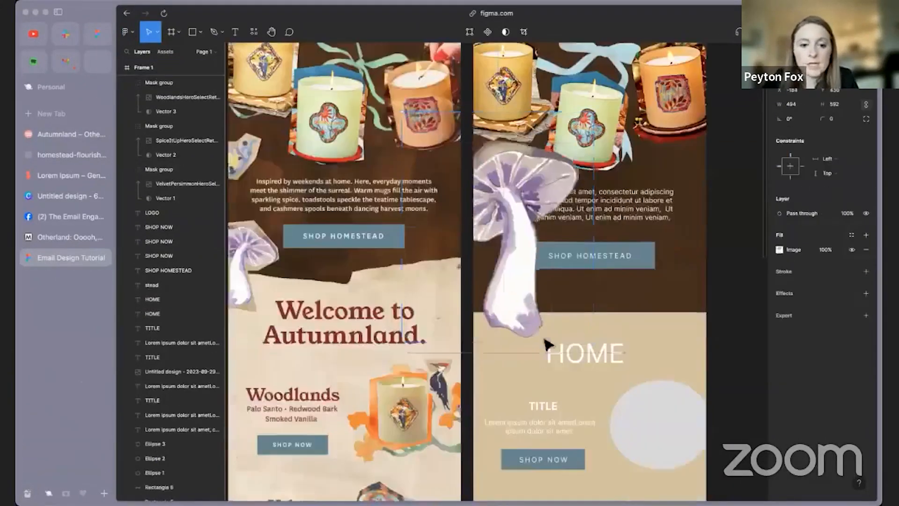
- Resize the mushroom to 214.42 × 257.31, rotate it -18.58° and position it over the left end of the hero's lower edge
{"action": "left_click_drag", "start_coordinate": [544, 341], "coordinate": [579, 323]}
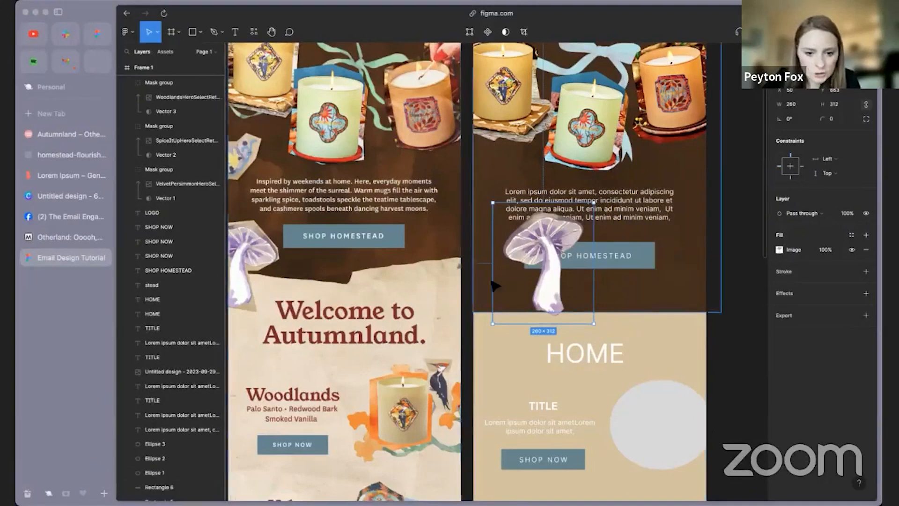
{"action": "left_click_drag", "start_coordinate": [555, 297], "coordinate": [524, 348]}
{"action": "left_click_drag", "start_coordinate": [569, 388], "coordinate": [550, 405]}
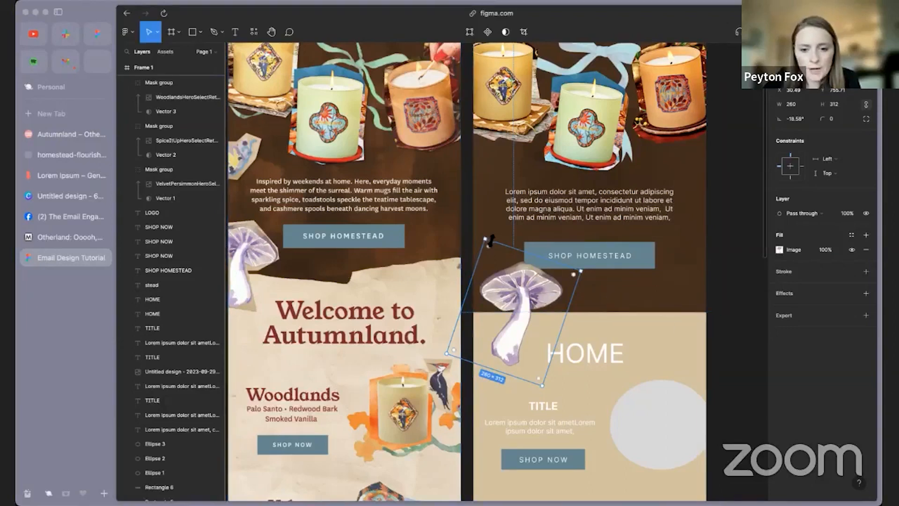
{"action": "left_click_drag", "start_coordinate": [490, 240], "coordinate": [483, 255]}
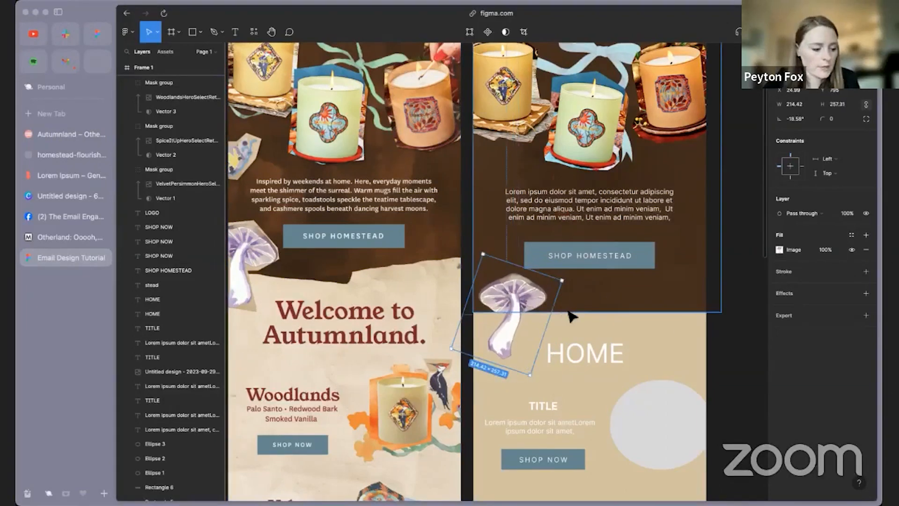
{"action": "left_click", "coordinate": [686, 280]}
- Set the hero title's HOME text to the Ingrid Darling font and browse further fonts for it
{"action": "scroll", "coordinate": [559, 159], "scroll_direction": "up", "scroll_amount": 3}
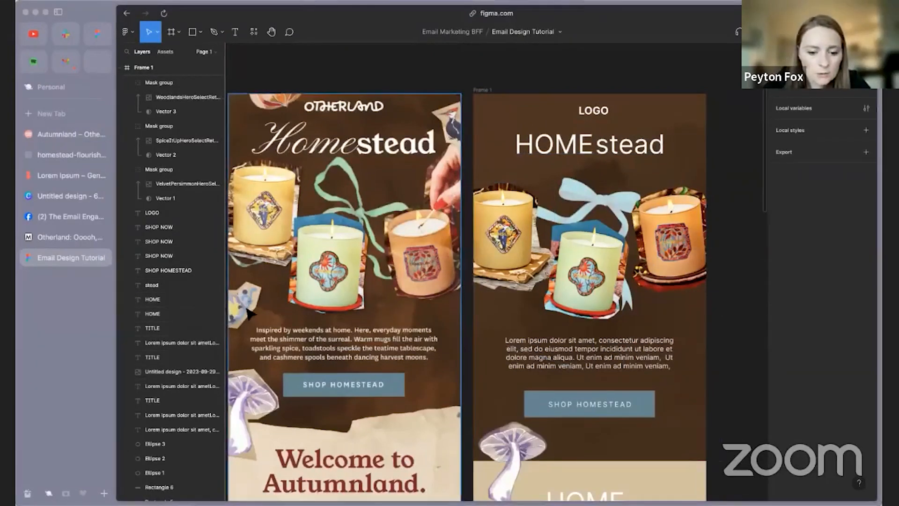
{"action": "left_click", "coordinate": [571, 158]}
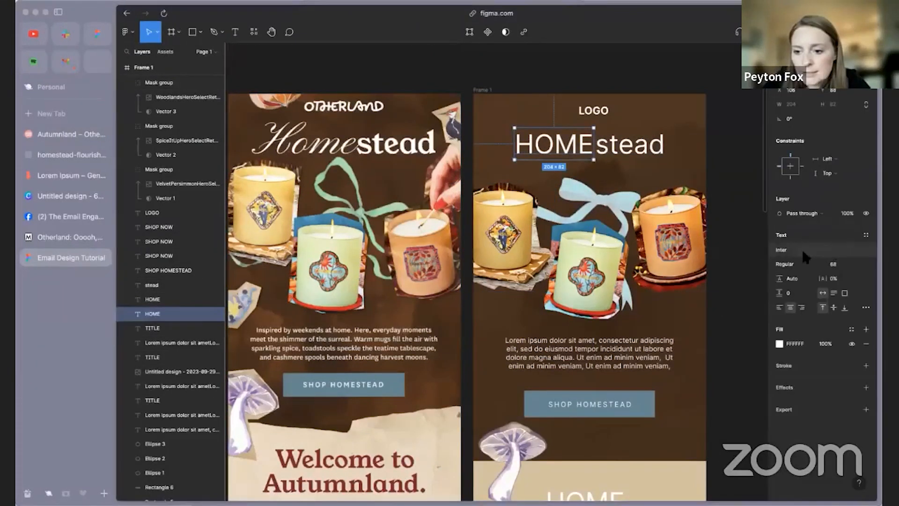
{"action": "left_click", "coordinate": [802, 249]}
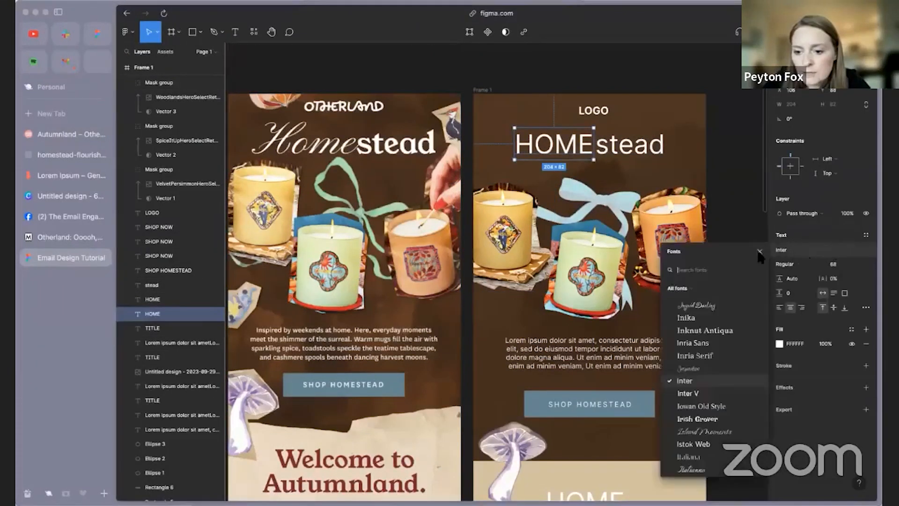
{"action": "left_click", "coordinate": [723, 305]}
{"action": "scroll", "coordinate": [735, 356], "scroll_direction": "down", "scroll_amount": 5}
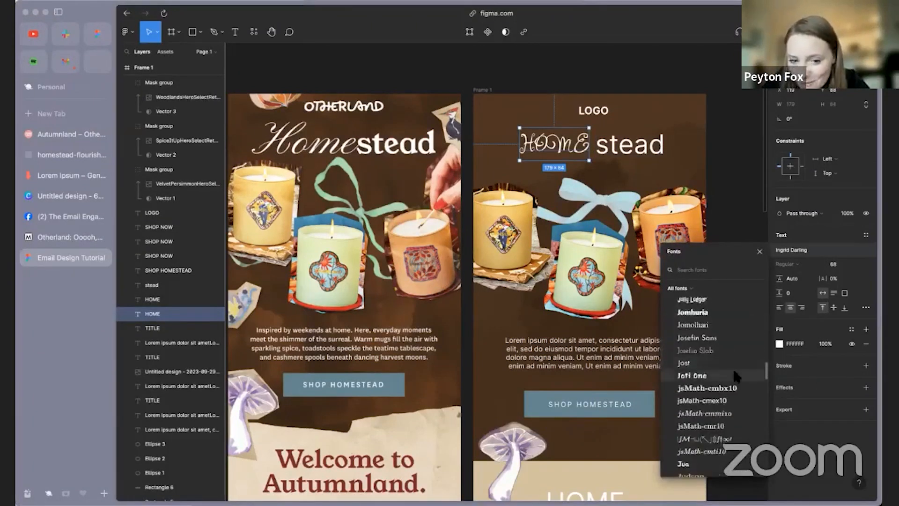
{"action": "scroll", "coordinate": [733, 369], "scroll_direction": "down", "scroll_amount": 6}
{"action": "scroll", "coordinate": [733, 370], "scroll_direction": "down", "scroll_amount": 2}
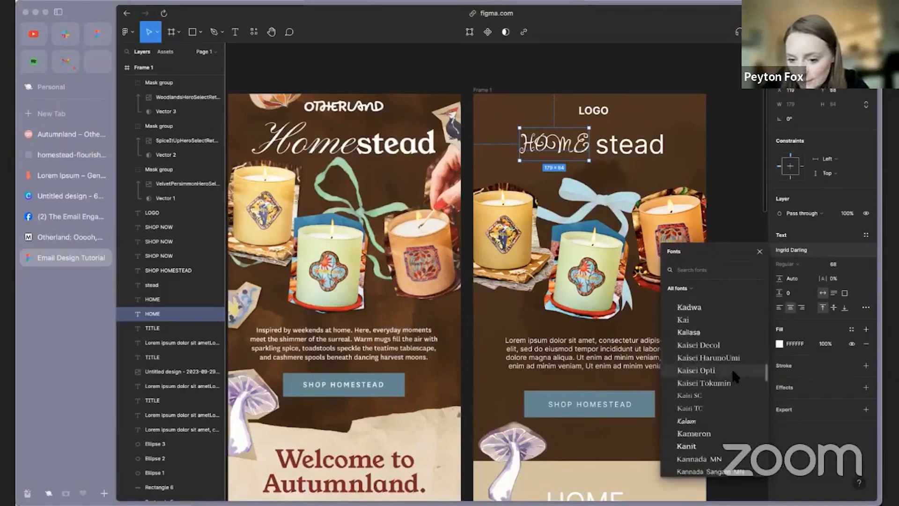
- Return to Otherland's Autumnland page and look through its sections for more illustrations
{"action": "left_click", "coordinate": [49, 132]}
{"action": "scroll", "coordinate": [253, 305], "scroll_direction": "down", "scroll_amount": 10}
{"action": "scroll", "coordinate": [287, 340], "scroll_direction": "up", "scroll_amount": 3}
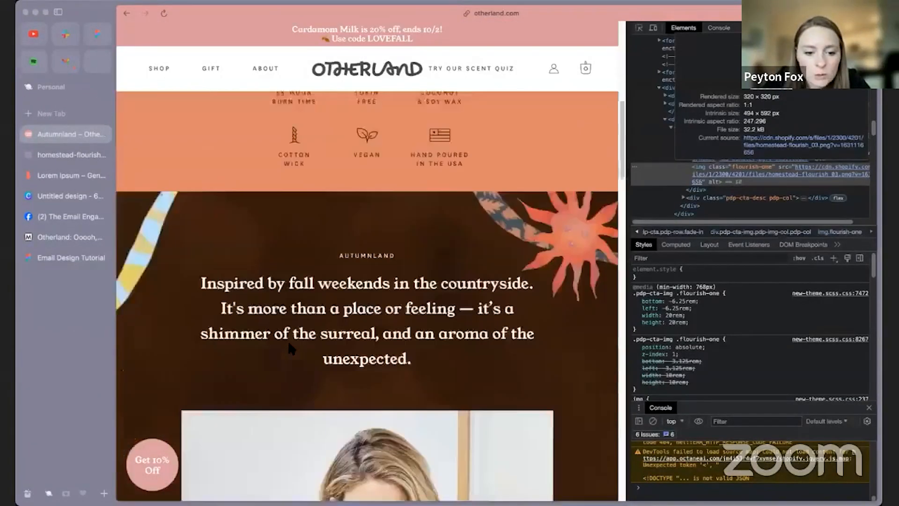
{"action": "scroll", "coordinate": [288, 340], "scroll_direction": "down", "scroll_amount": 12}
{"action": "scroll", "coordinate": [284, 338], "scroll_direction": "down", "scroll_amount": 10}
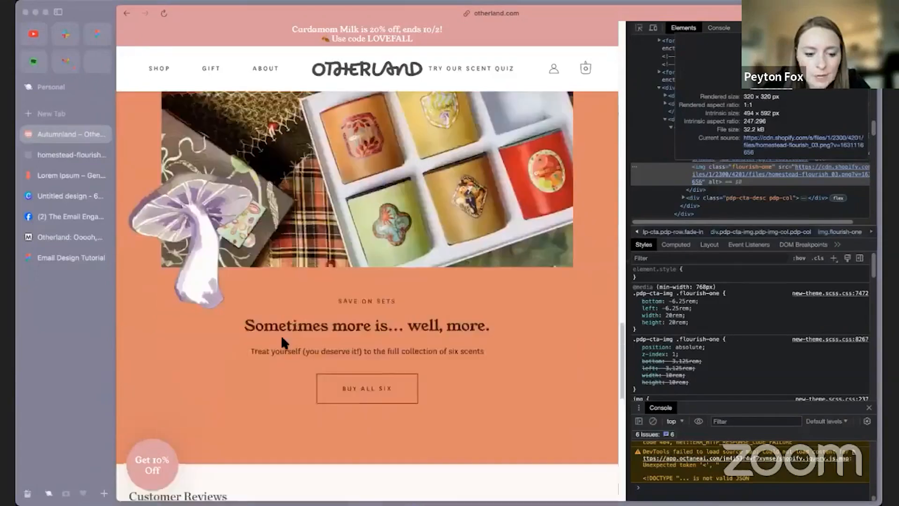
- Close the developer tools on the Otherland page and switch to the Email Design Tutorial file in Figma
{"action": "scroll", "coordinate": [267, 300], "scroll_direction": "up", "scroll_amount": 15}
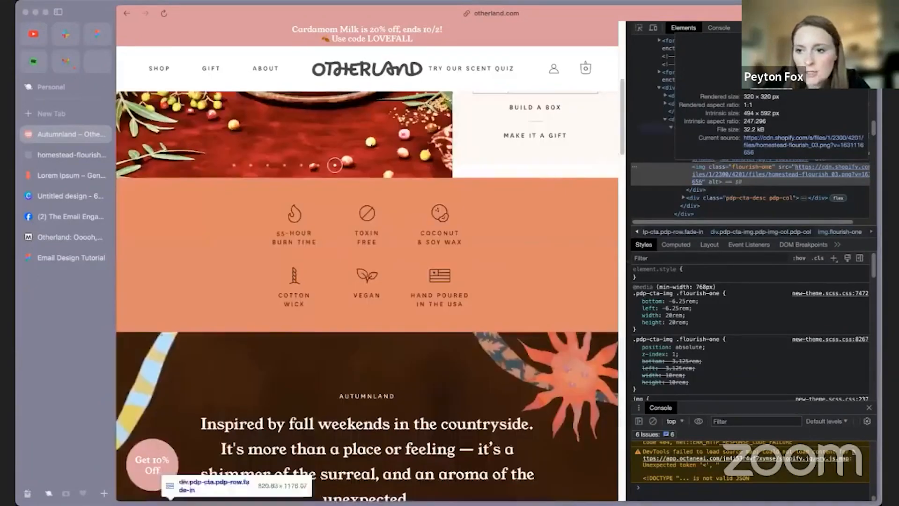
{"action": "key", "text": "super+alt+i"}
{"action": "scroll", "coordinate": [329, 258], "scroll_direction": "up", "scroll_amount": 6}
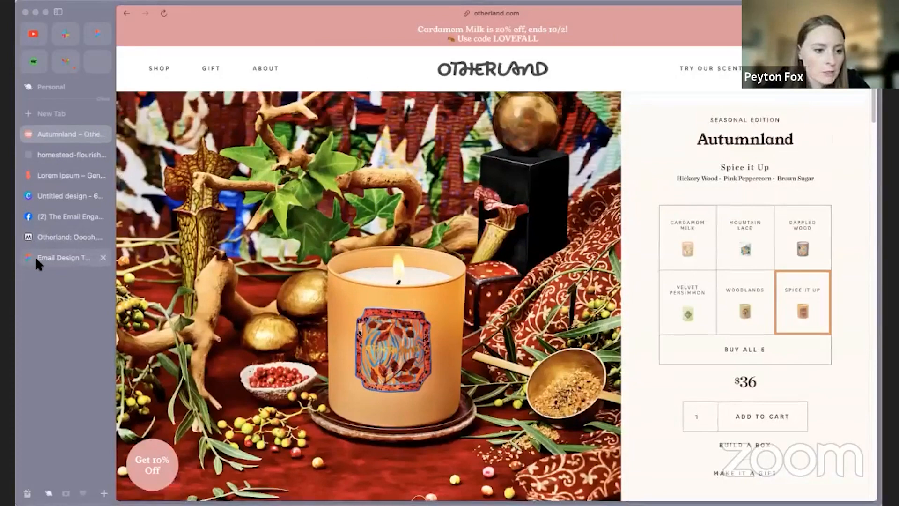
{"action": "left_click", "coordinate": [35, 257]}
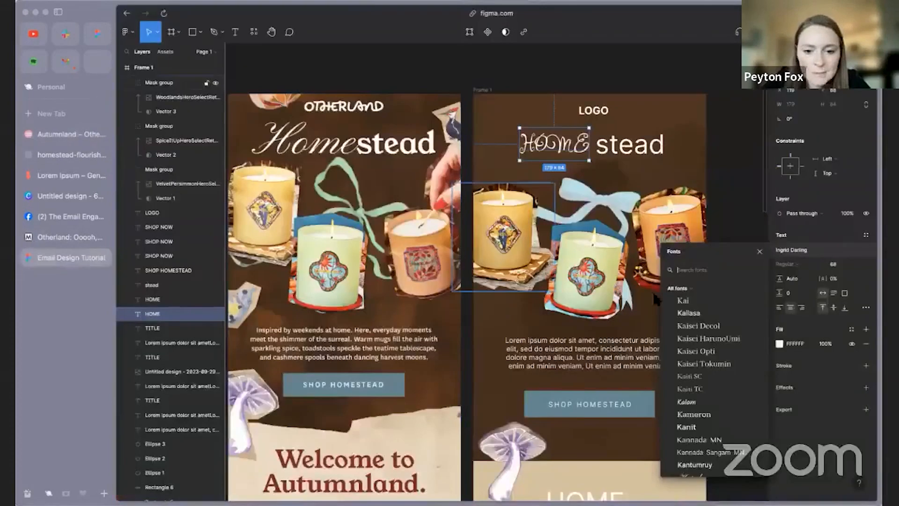
- Set the headline's selected HOME text to the Lavishly Yours font and reword it as "Home"
{"action": "scroll", "coordinate": [721, 356], "scroll_direction": "down", "scroll_amount": 10}
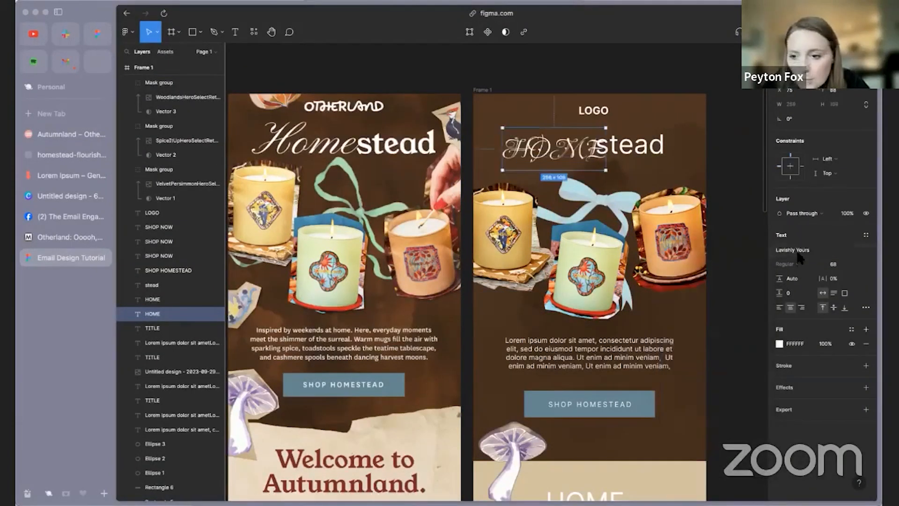
{"action": "left_click", "coordinate": [797, 254]}
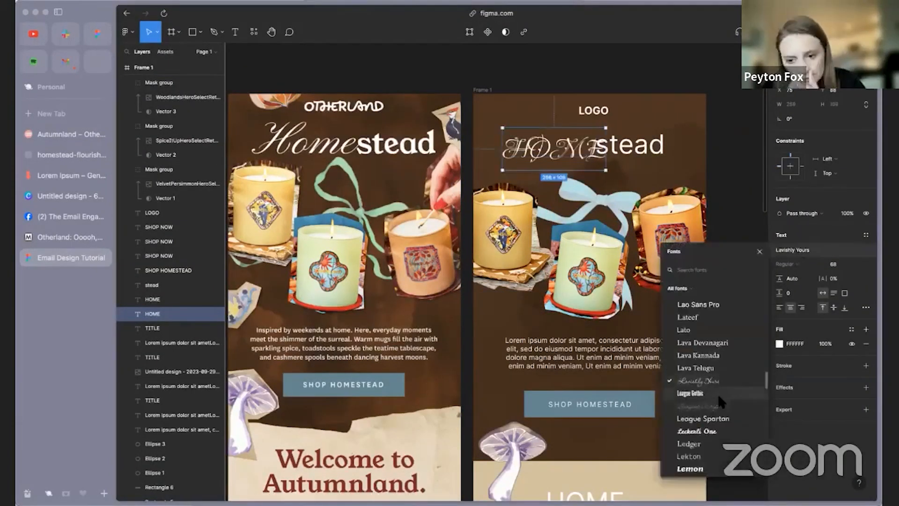
{"action": "scroll", "coordinate": [718, 394], "scroll_direction": "down", "scroll_amount": 1}
{"action": "key", "text": "Return"}
{"action": "type", "text": "Home"}
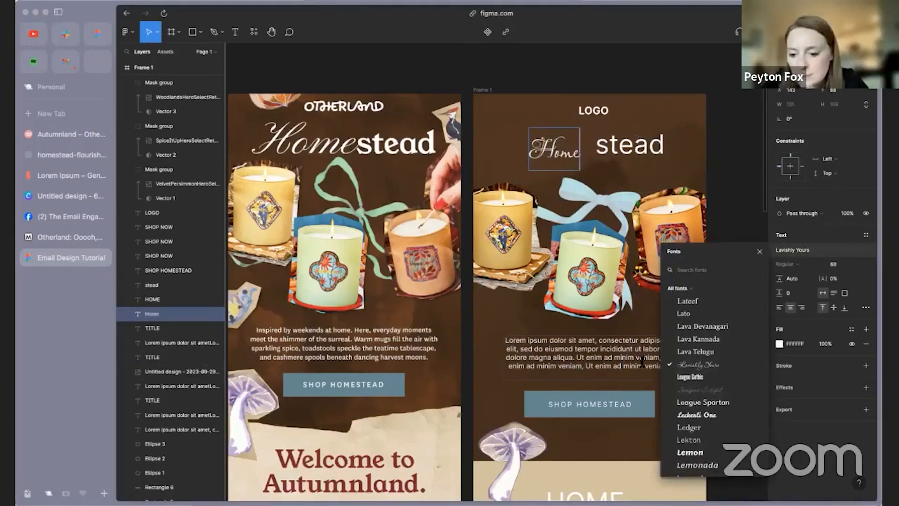
- Set the "Home" text to Luxurious Script at size 165 and move "stead" close beside it
{"action": "scroll", "coordinate": [721, 386], "scroll_direction": "down", "scroll_amount": 10}
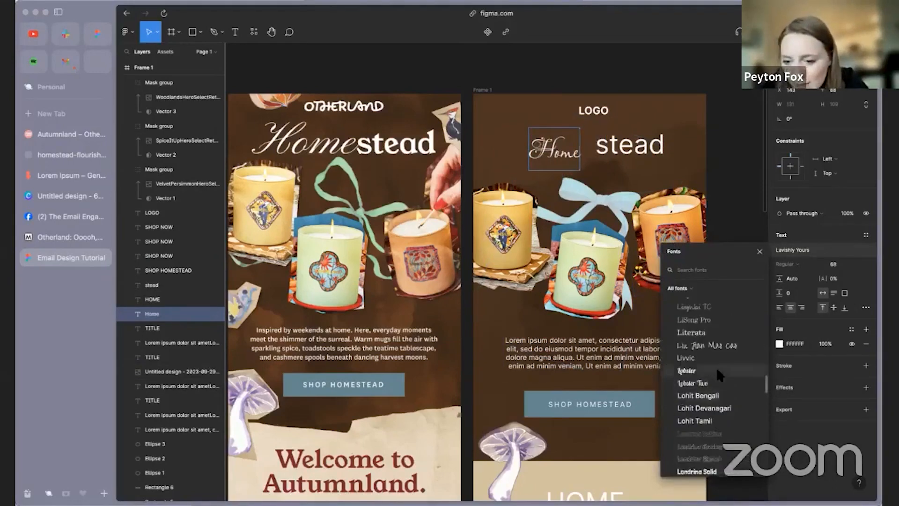
{"action": "scroll", "coordinate": [721, 372], "scroll_direction": "down", "scroll_amount": 5}
{"action": "left_click", "coordinate": [713, 373]}
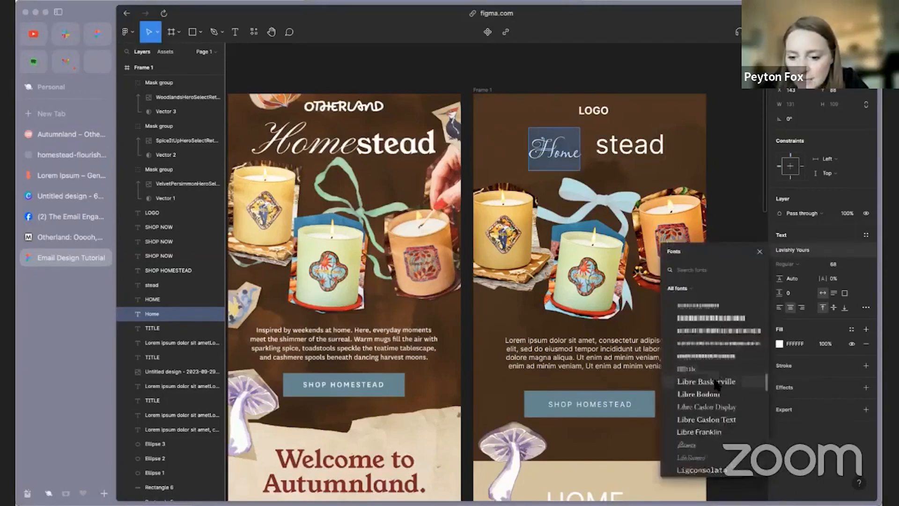
{"action": "scroll", "coordinate": [711, 372], "scroll_direction": "down", "scroll_amount": 4}
{"action": "scroll", "coordinate": [719, 381], "scroll_direction": "down", "scroll_amount": 8}
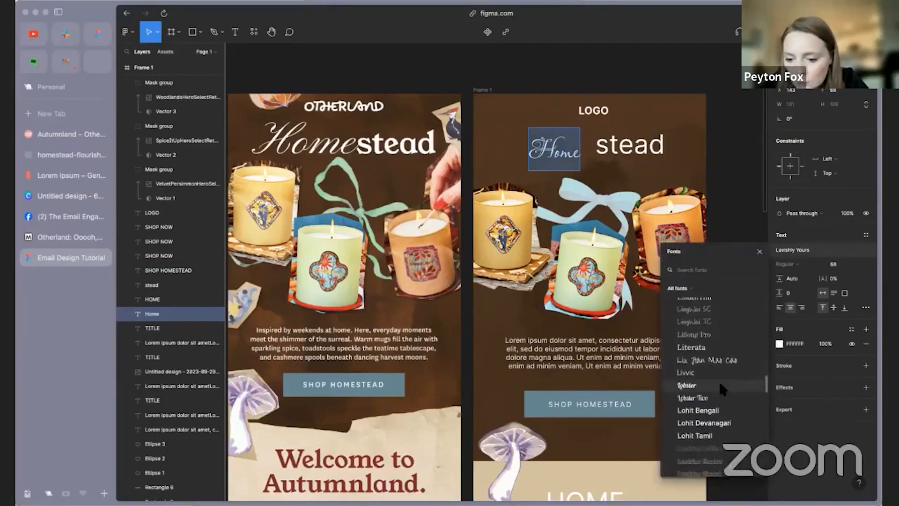
{"action": "left_click", "coordinate": [719, 383]}
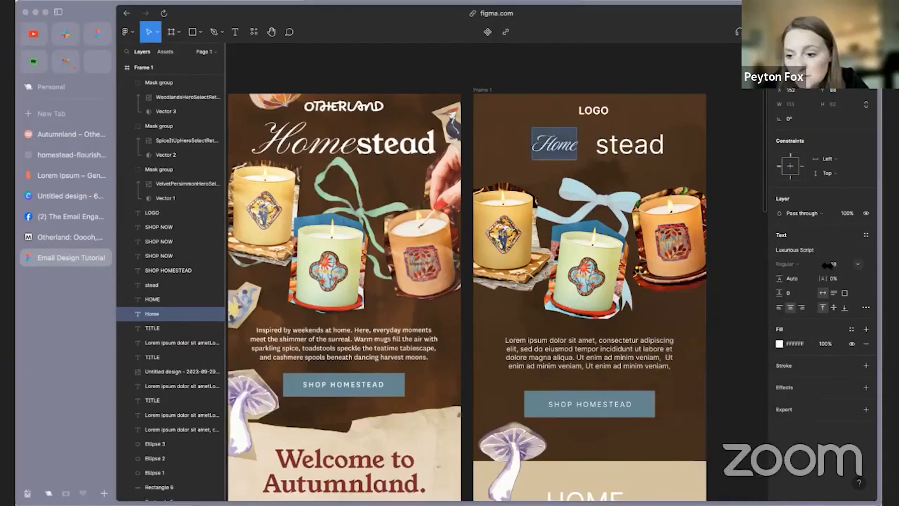
{"action": "left_click_drag", "start_coordinate": [827, 265], "coordinate": [854, 265]}
{"action": "left_click_drag", "start_coordinate": [597, 169], "coordinate": [645, 158]}
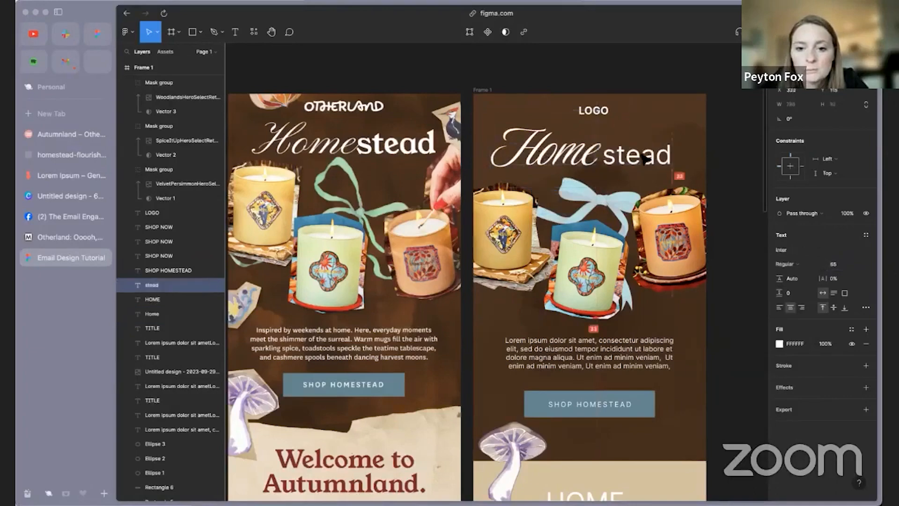
- Switch to the Otherland page and inspect the Autumnland heading's font with the font identifier
{"action": "left_click", "coordinate": [797, 251]}
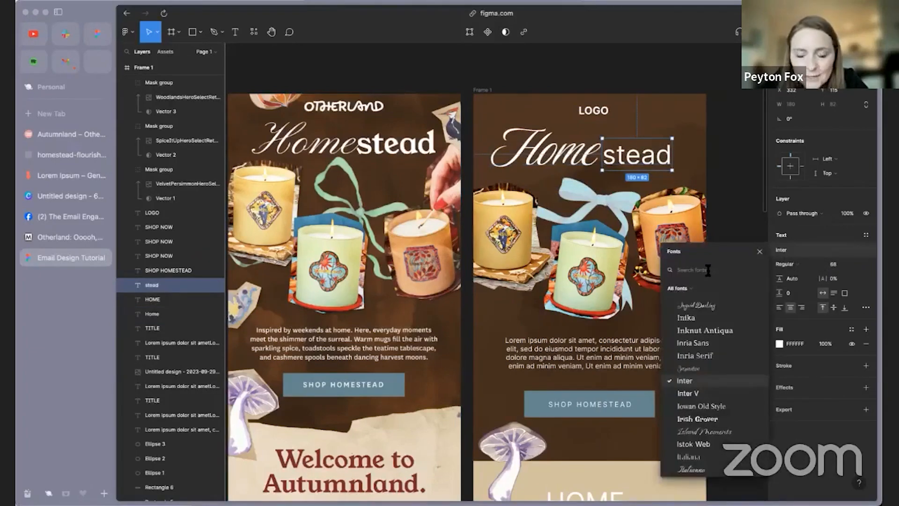
{"action": "left_click", "coordinate": [53, 139]}
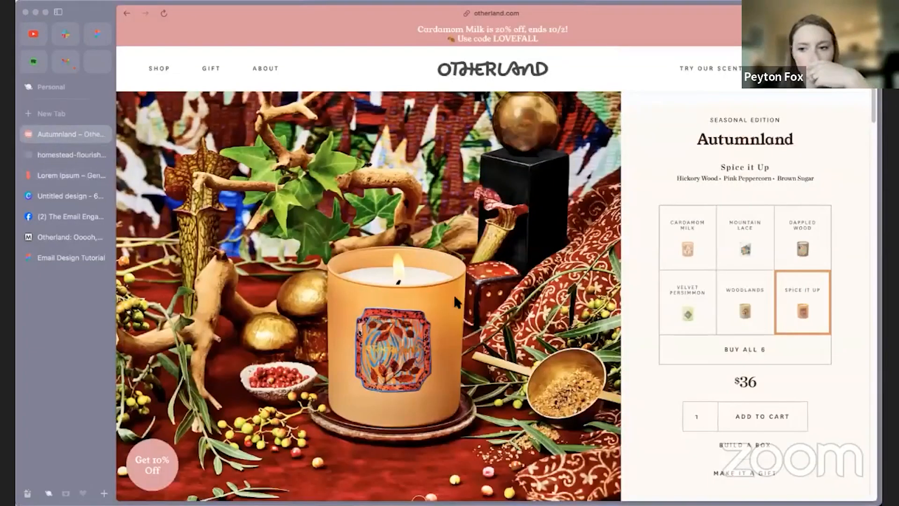
{"action": "left_click", "coordinate": [213, 2]}
{"action": "left_click", "coordinate": [240, 29]}
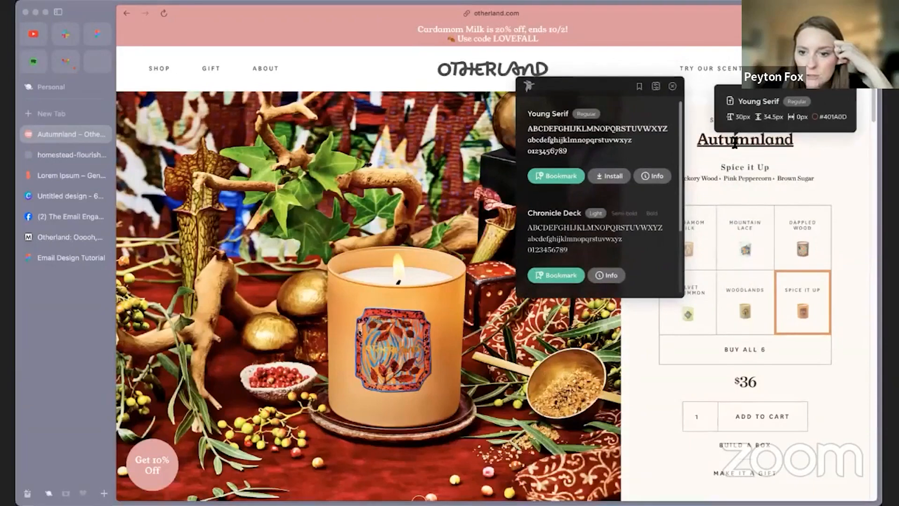
{"action": "left_click", "coordinate": [734, 142]}
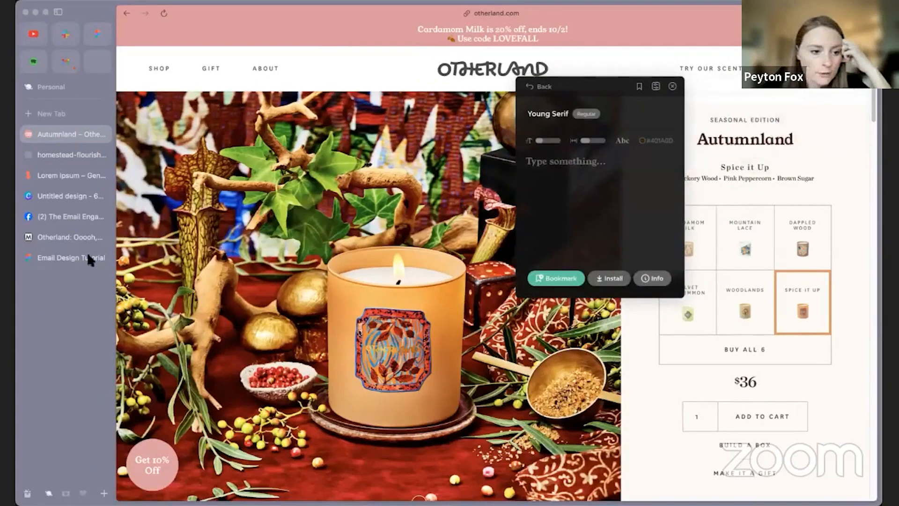
- Return to the Figma email design, search the fonts for "seri" and set the "stead" text to PT Serif Bold
{"action": "left_click", "coordinate": [69, 257]}
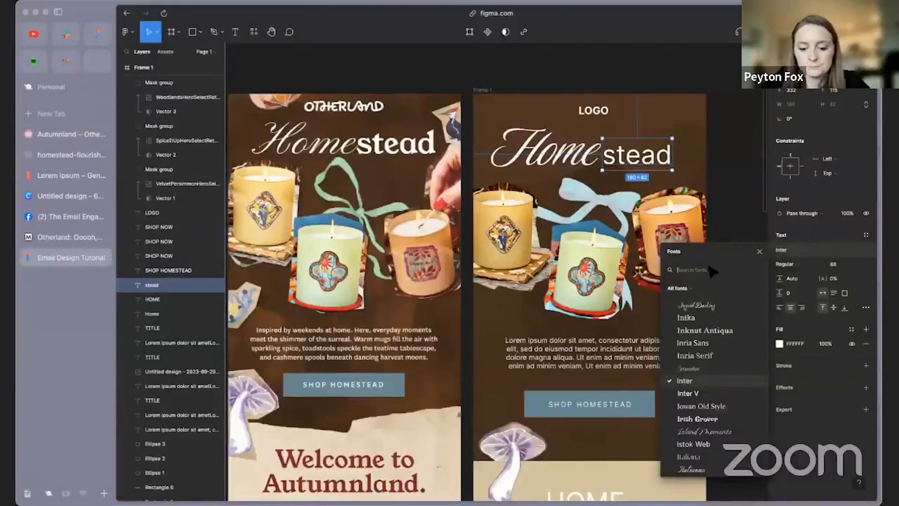
{"action": "type", "text": "seri"}
{"action": "left_click", "coordinate": [744, 301]}
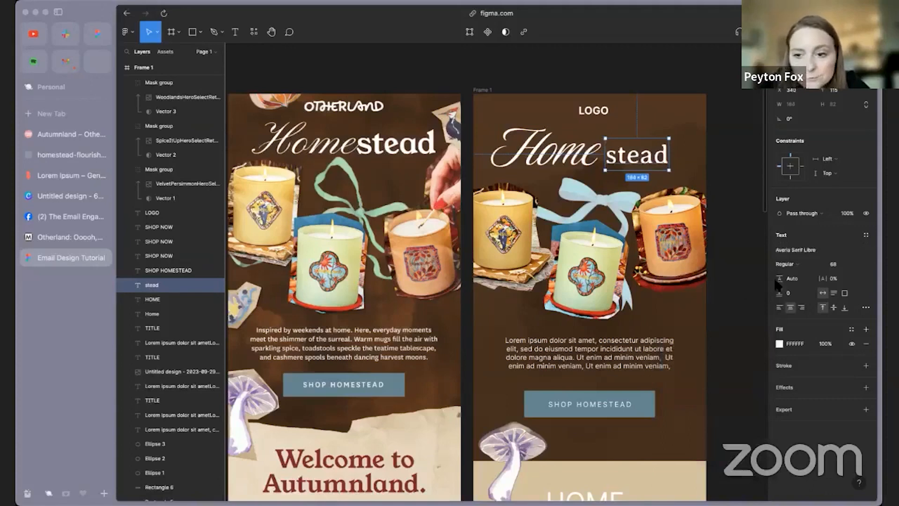
{"action": "left_click", "coordinate": [796, 249]}
{"action": "scroll", "coordinate": [711, 375], "scroll_direction": "down", "scroll_amount": 5}
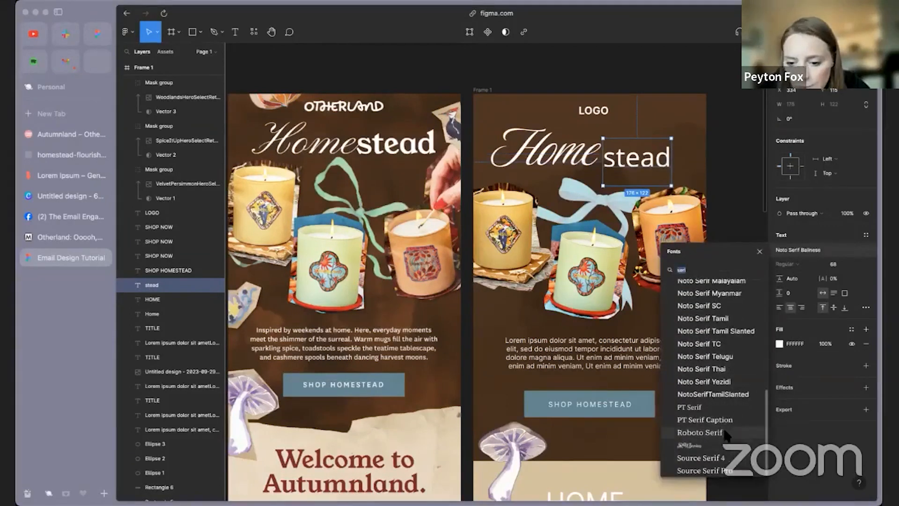
{"action": "left_click", "coordinate": [721, 407]}
{"action": "left_click", "coordinate": [794, 265]}
{"action": "left_click", "coordinate": [796, 285]}
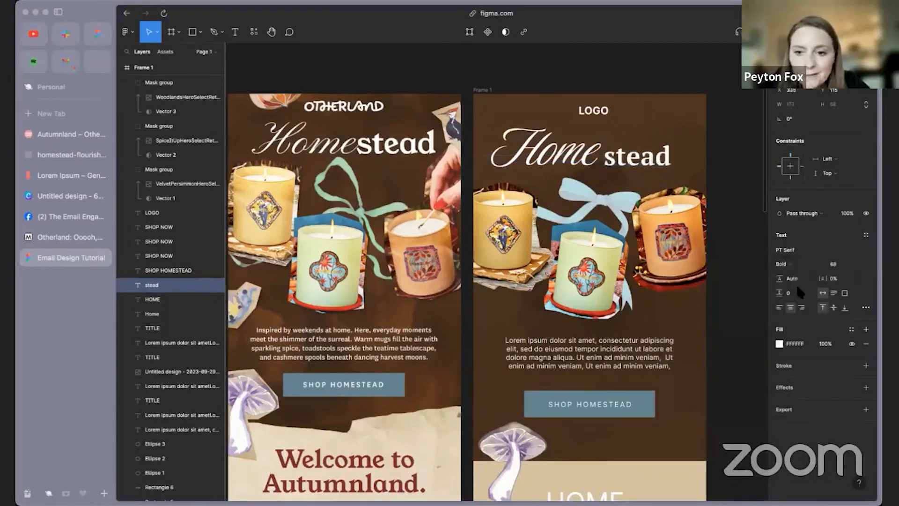
- Enlarge the "stead" text to size 85 and position it directly against the end of "Home"
{"action": "left_click", "coordinate": [825, 264]}
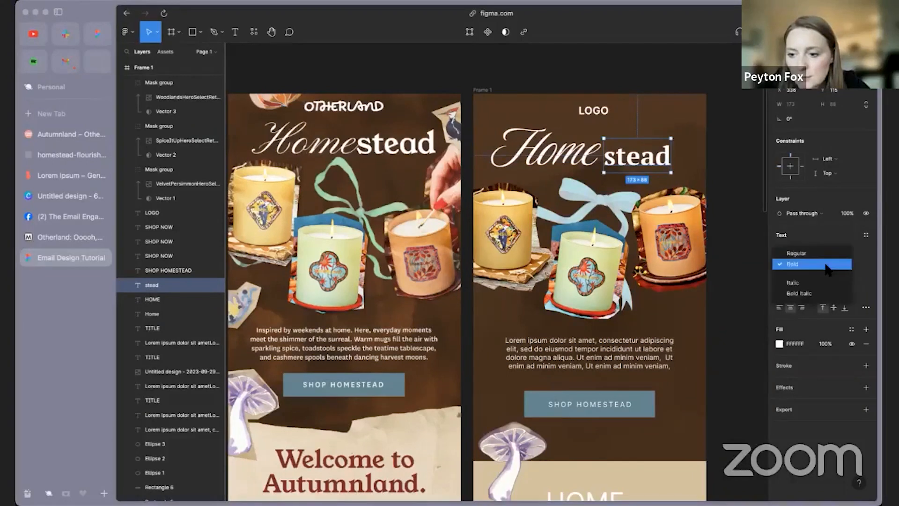
{"action": "left_click", "coordinate": [859, 264]}
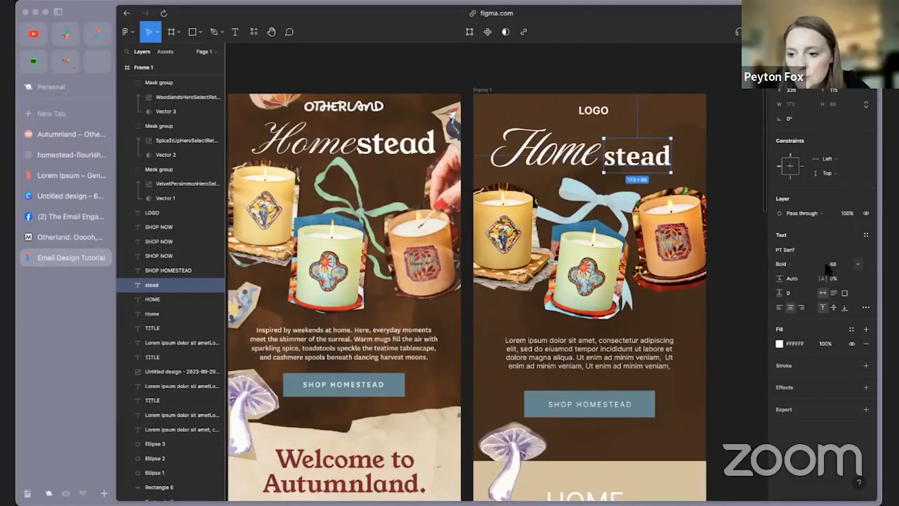
{"action": "left_click_drag", "start_coordinate": [827, 266], "coordinate": [835, 267]}
{"action": "left_click", "coordinate": [739, 185]}
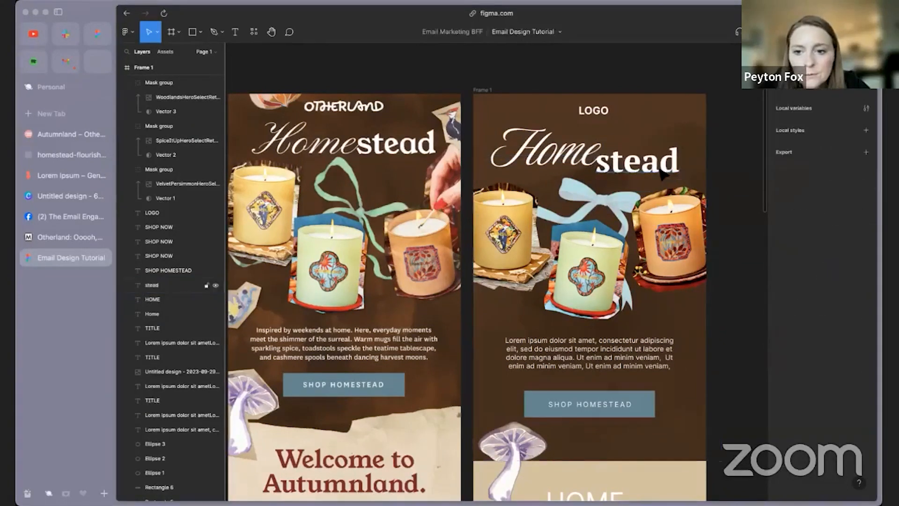
{"action": "left_click_drag", "start_coordinate": [659, 170], "coordinate": [663, 167]}
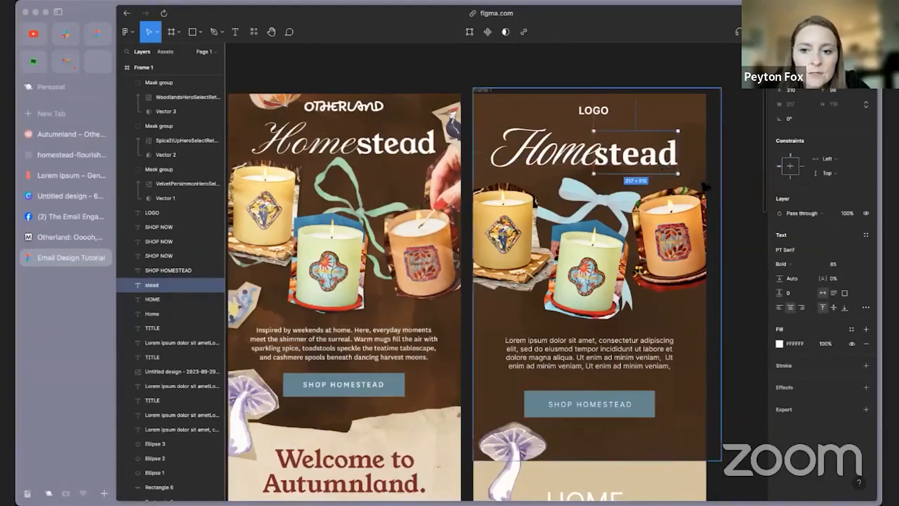
{"action": "left_click", "coordinate": [467, 112]}
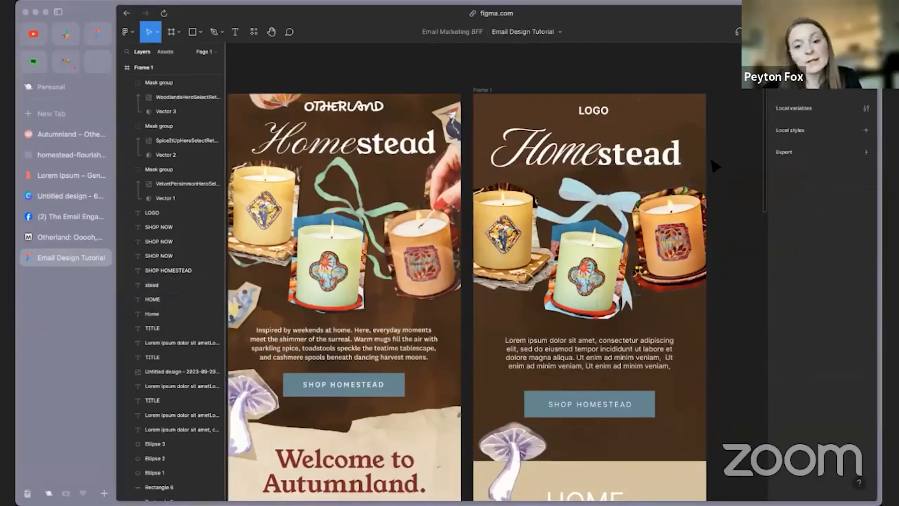
{"action": "left_click", "coordinate": [652, 162]}
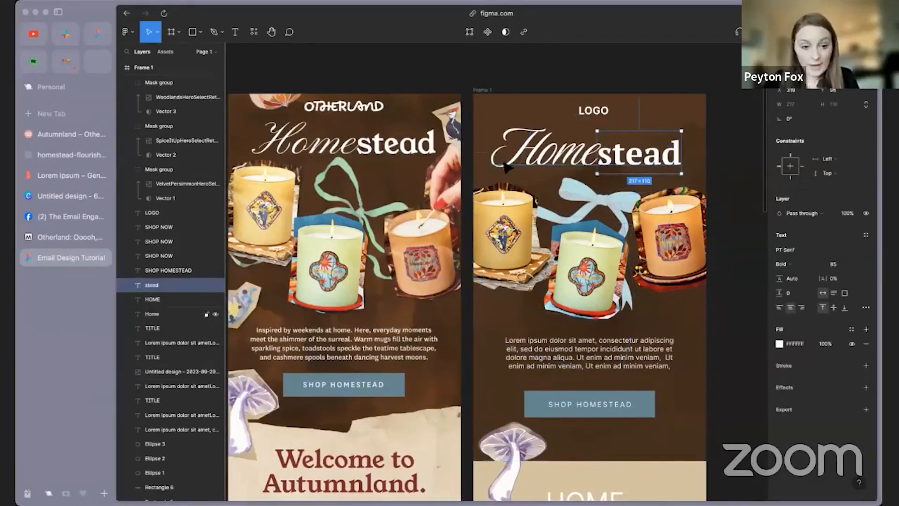
{"action": "left_click", "coordinate": [552, 160]}
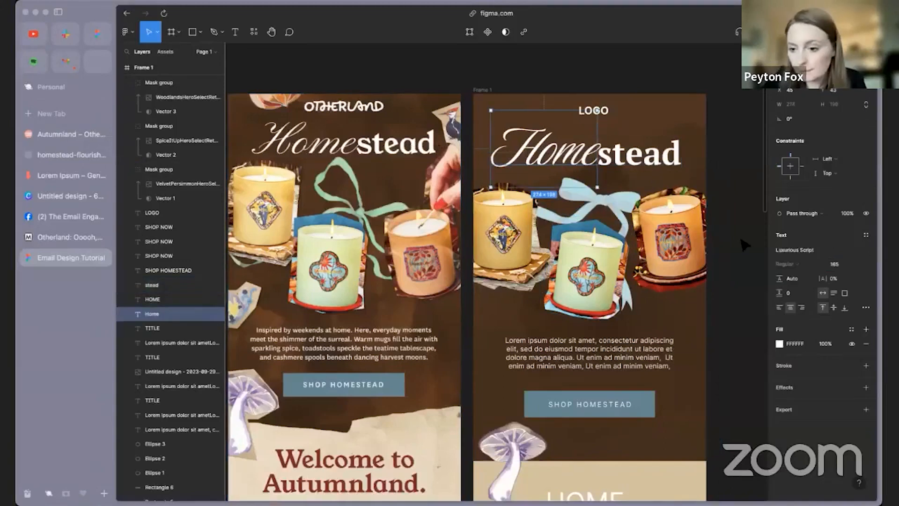
{"action": "left_click", "coordinate": [729, 225]}
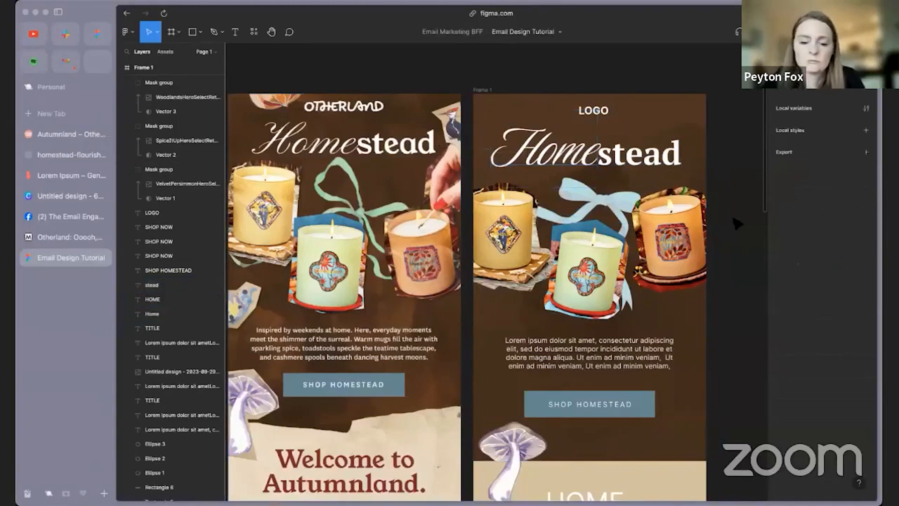
{"action": "left_click", "coordinate": [542, 170]}
{"action": "left_click", "coordinate": [729, 173]}
{"action": "left_click", "coordinate": [655, 163]}
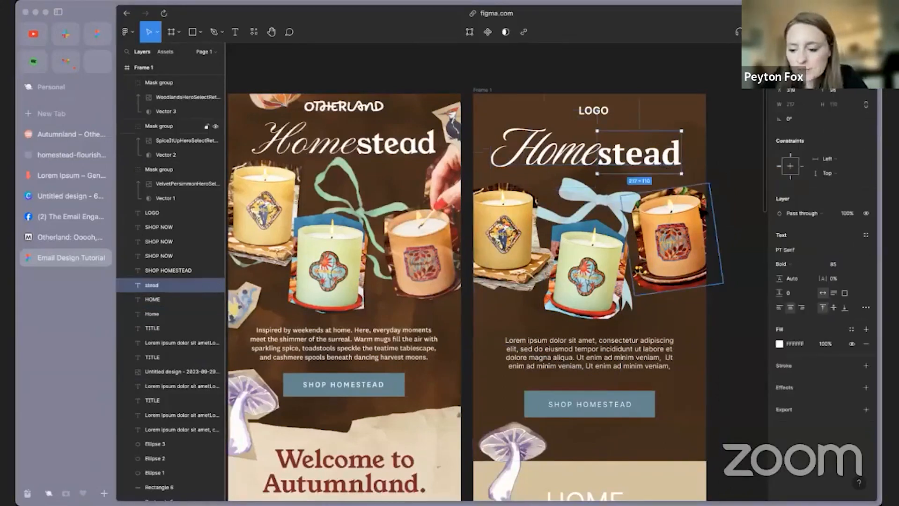
{"action": "left_click", "coordinate": [712, 169]}
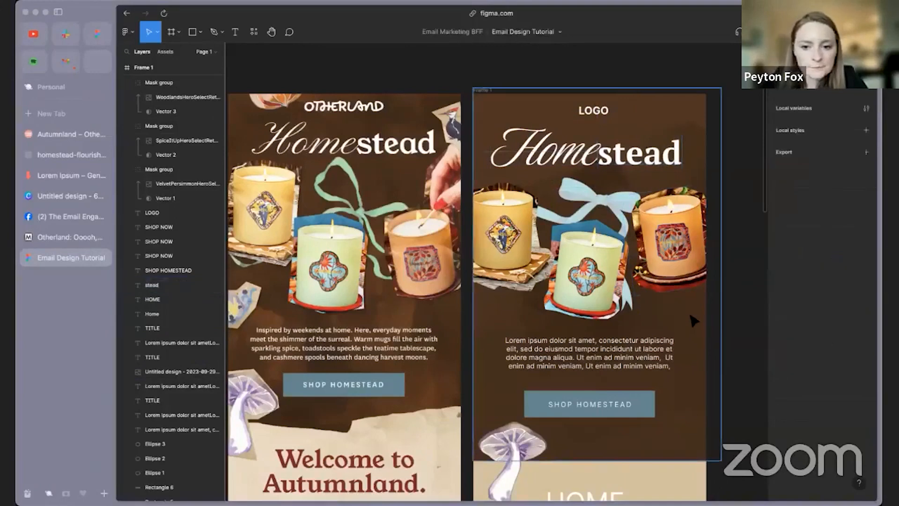
{"action": "left_click", "coordinate": [588, 201]}
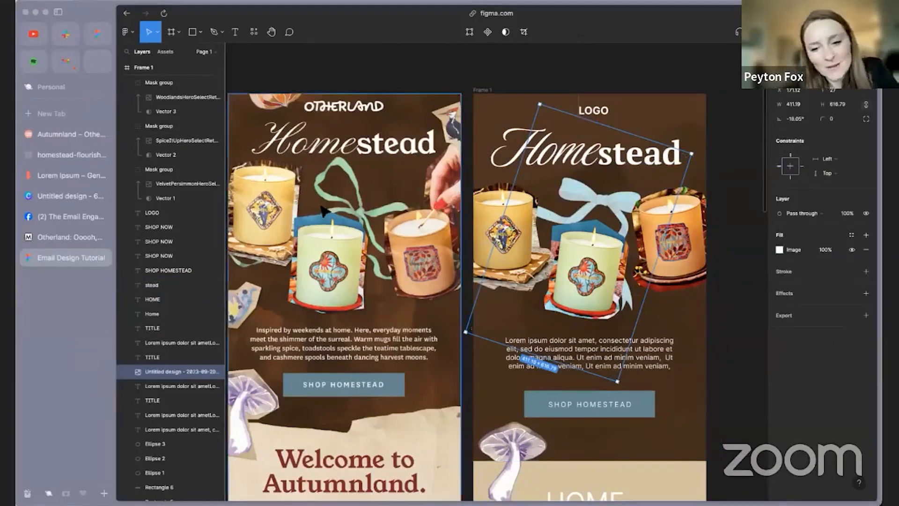
{"action": "left_click", "coordinate": [735, 308]}
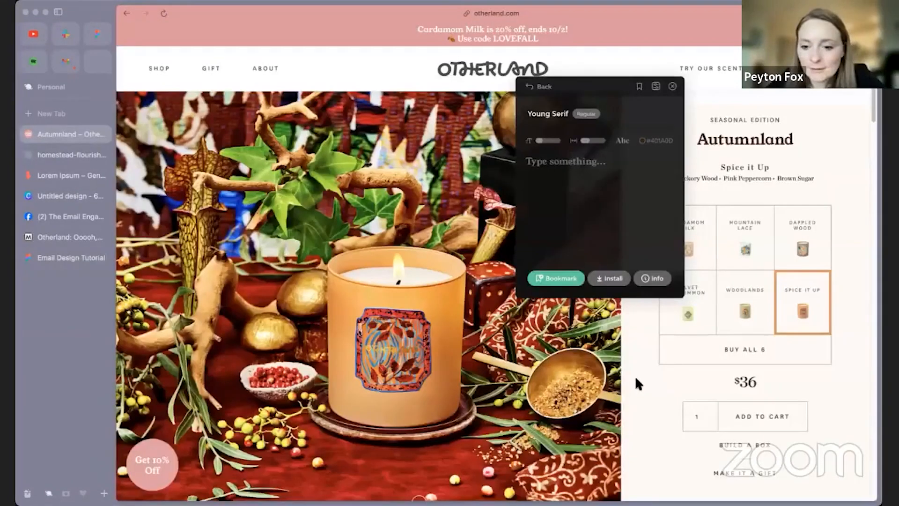
- Close the font identifier on the Otherland page and examine the page's illustrations, backgrounds and section layouts
{"action": "left_click", "coordinate": [672, 86]}
{"action": "scroll", "coordinate": [673, 288], "scroll_direction": "down", "scroll_amount": 15}
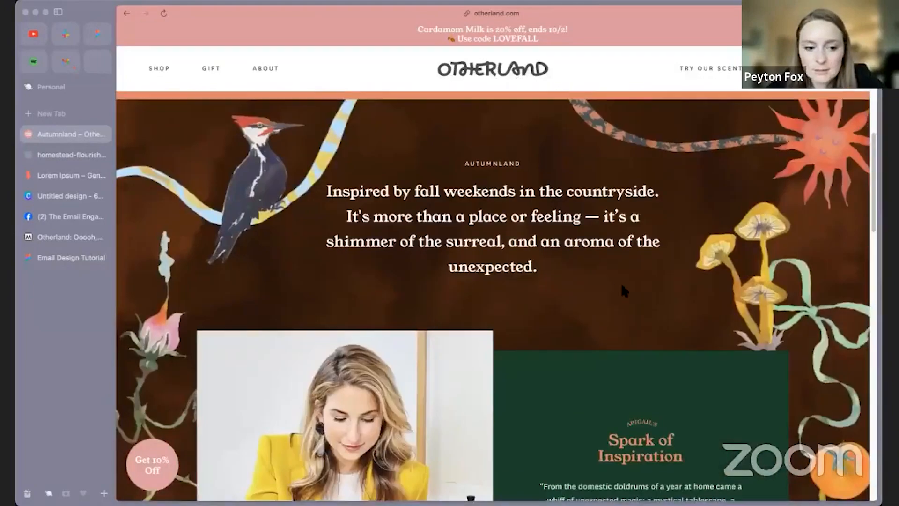
{"action": "scroll", "coordinate": [616, 259], "scroll_direction": "down", "scroll_amount": 8}
{"action": "scroll", "coordinate": [519, 258], "scroll_direction": "up", "scroll_amount": 19}
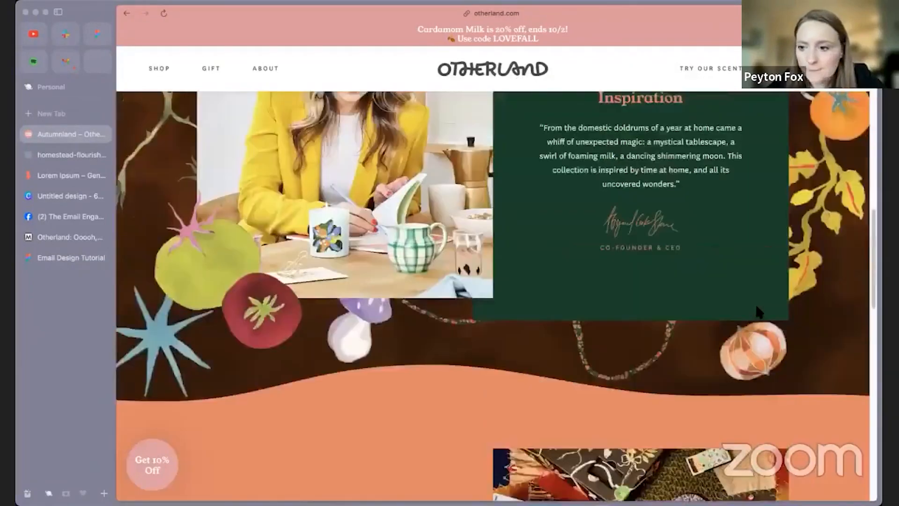
{"action": "scroll", "coordinate": [765, 294], "scroll_direction": "up", "scroll_amount": 4}
{"action": "scroll", "coordinate": [562, 281], "scroll_direction": "down", "scroll_amount": 12}
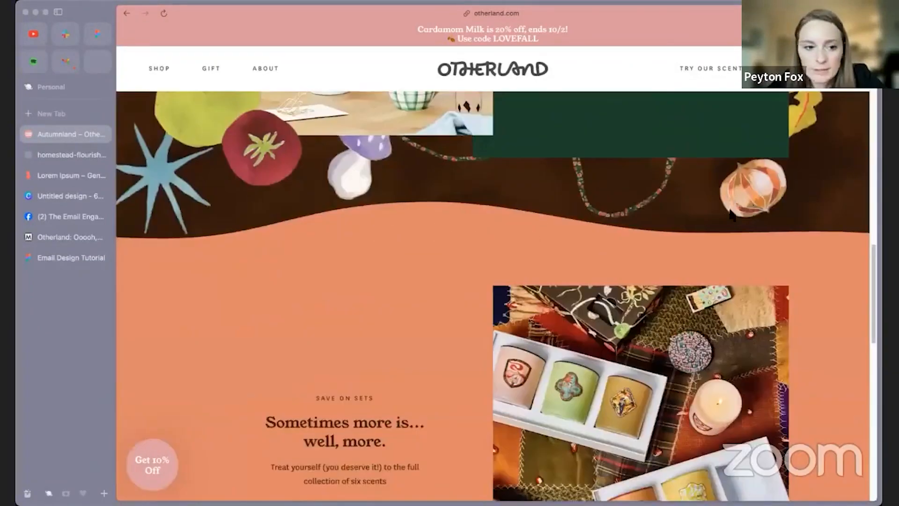
{"action": "scroll", "coordinate": [337, 271], "scroll_direction": "up", "scroll_amount": 20}
{"action": "scroll", "coordinate": [431, 281], "scroll_direction": "up", "scroll_amount": 3}
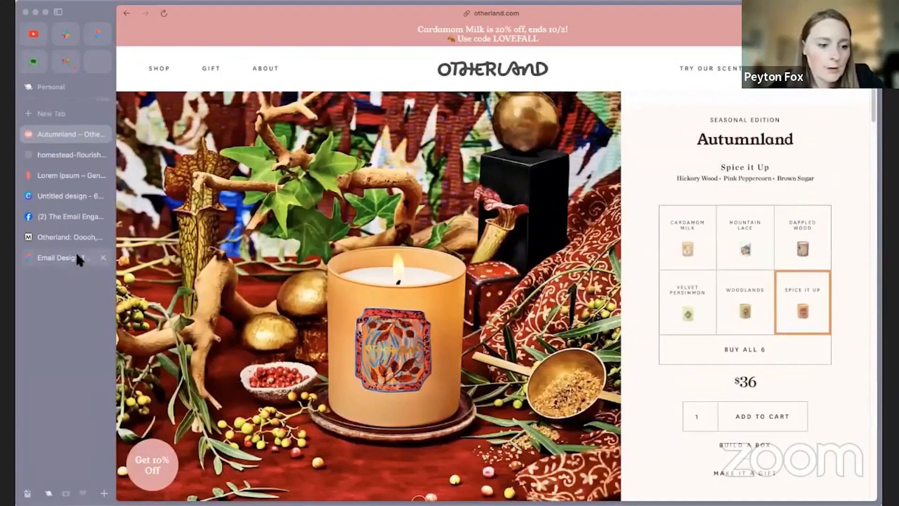
- Return to the Figma email design and nudge the hero's lorem ipsum paragraph down toward the SHOP HOMESTEAD button
{"action": "left_click", "coordinate": [71, 258]}
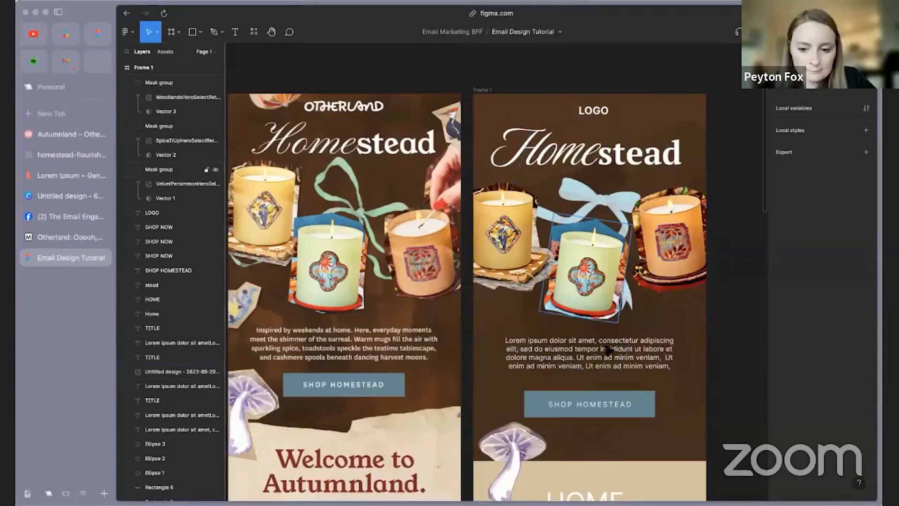
{"action": "scroll", "coordinate": [628, 327], "scroll_direction": "down", "scroll_amount": 4}
{"action": "left_click", "coordinate": [647, 281]}
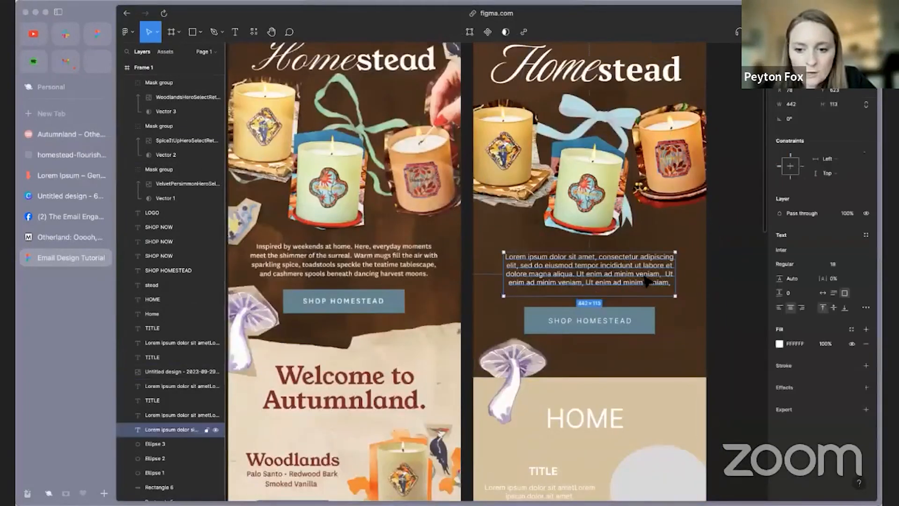
{"action": "left_click_drag", "start_coordinate": [645, 275], "coordinate": [644, 281]}
{"action": "left_click", "coordinate": [728, 348]}
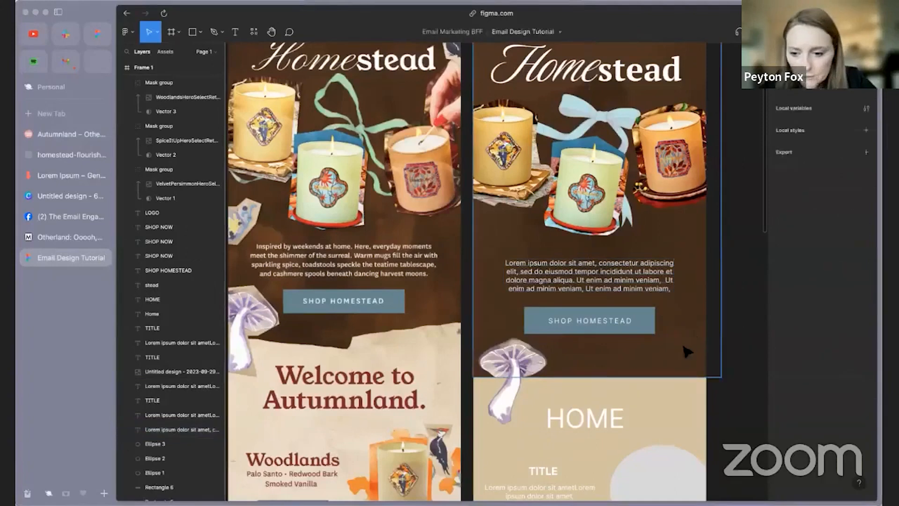
- Shorten the dark hero background to just below the SHOP HOMESTEAD button and raise the tan section and mushroom to meet it
{"action": "left_click", "coordinate": [683, 347]}
{"action": "left_click_drag", "start_coordinate": [672, 366], "coordinate": [666, 348]}
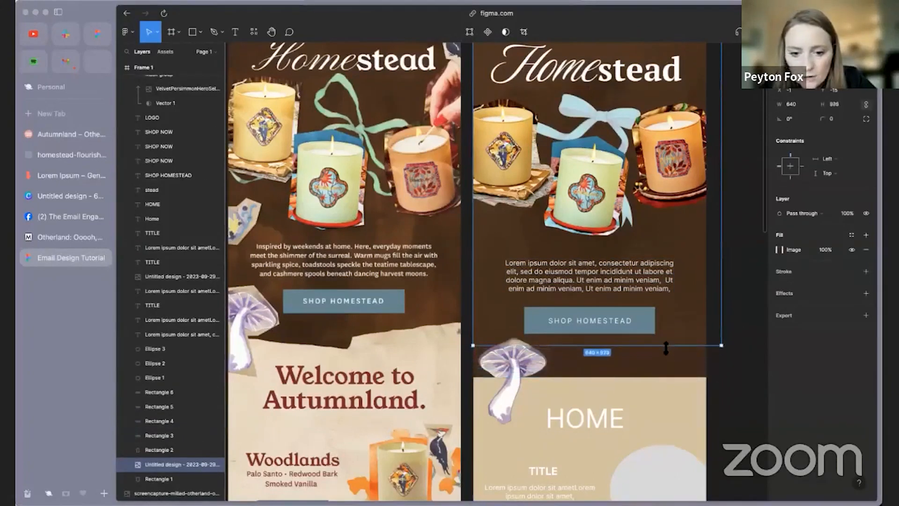
{"action": "left_click", "coordinate": [654, 389]}
{"action": "left_click", "coordinate": [512, 383]}
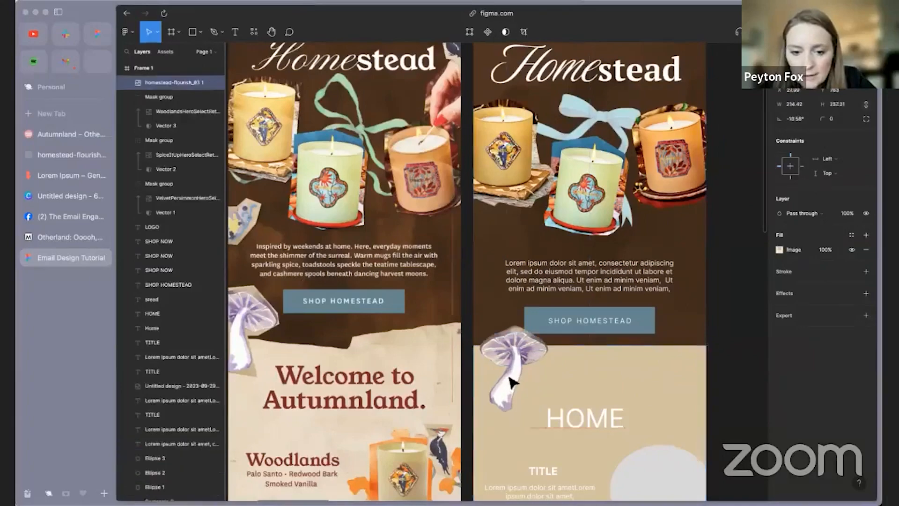
{"action": "left_click", "coordinate": [723, 364]}
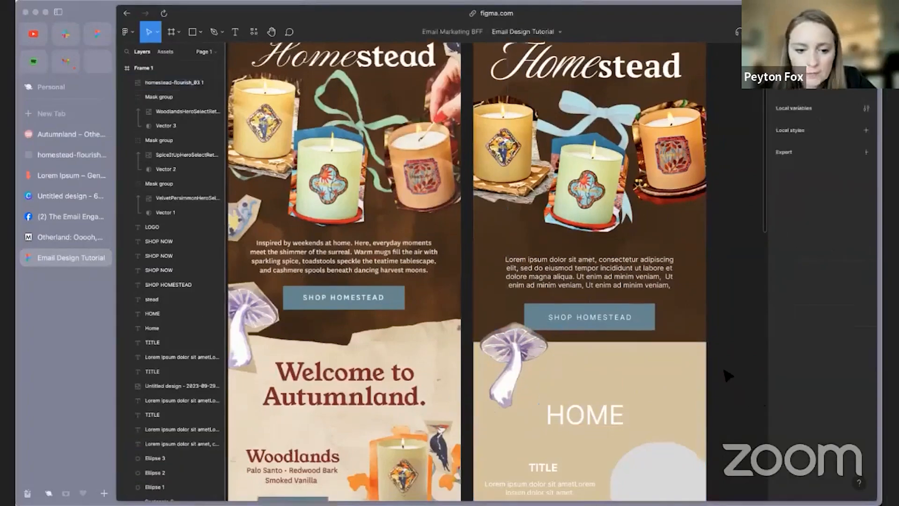
- Nudge the SHOP HOMESTEAD button with its label and the paragraph above it upward for more space above the tan section
{"action": "scroll", "coordinate": [729, 362], "scroll_direction": "down", "scroll_amount": 5}
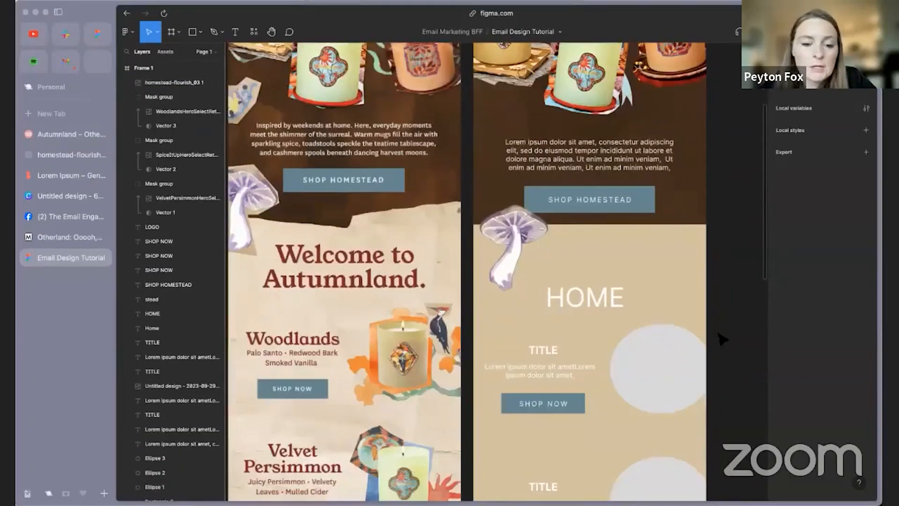
{"action": "left_click", "coordinate": [642, 209]}
{"action": "left_click", "coordinate": [627, 201], "text": "shift"}
{"action": "left_click_drag", "start_coordinate": [635, 208], "coordinate": [642, 201]}
{"action": "left_click", "coordinate": [701, 284]}
{"action": "left_click", "coordinate": [650, 196]}
{"action": "left_click", "coordinate": [623, 196], "text": "shift"}
{"action": "left_click", "coordinate": [615, 168], "text": "shift"}
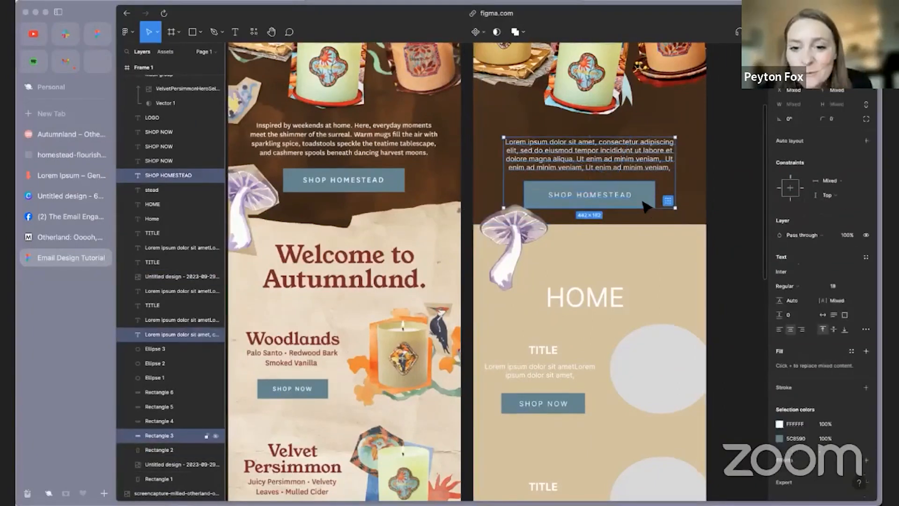
{"action": "left_click", "coordinate": [703, 295]}
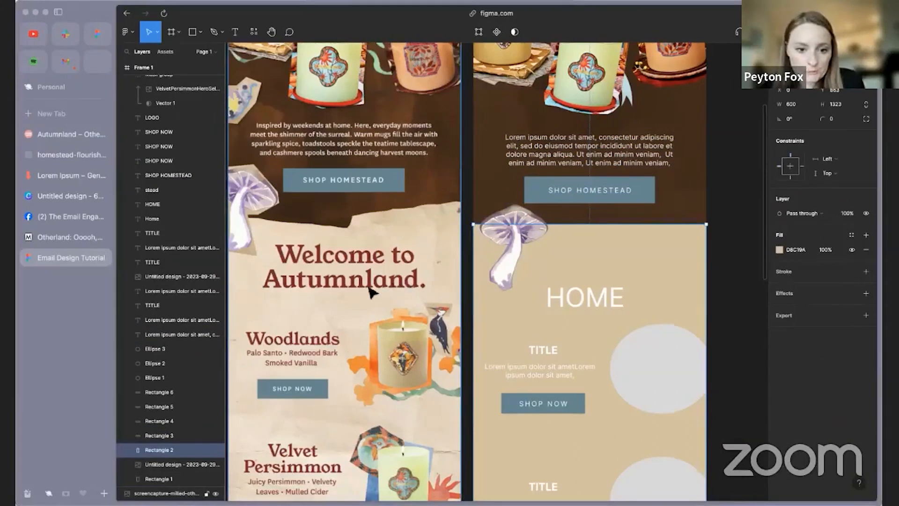
{"action": "left_click", "coordinate": [723, 199]}
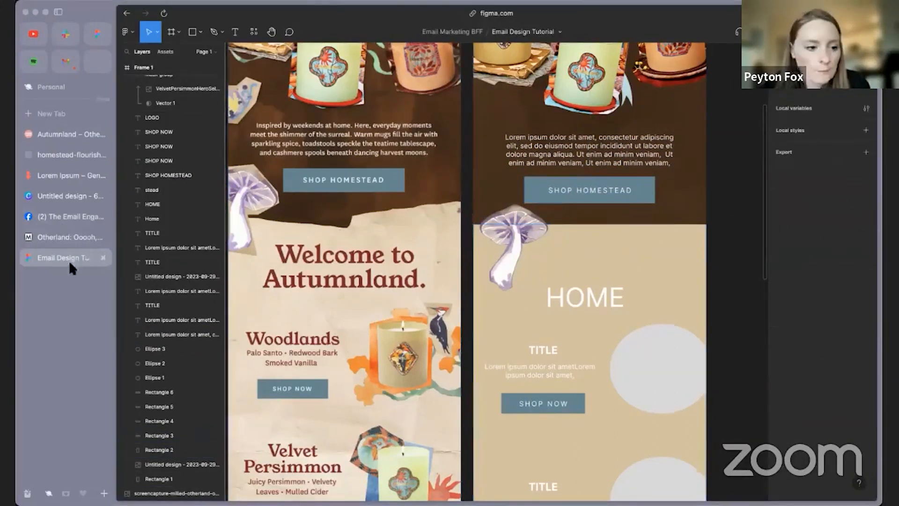
- Switch to the Canva design, add a fifth page and search the photos for "paper"
{"action": "left_click", "coordinate": [55, 195]}
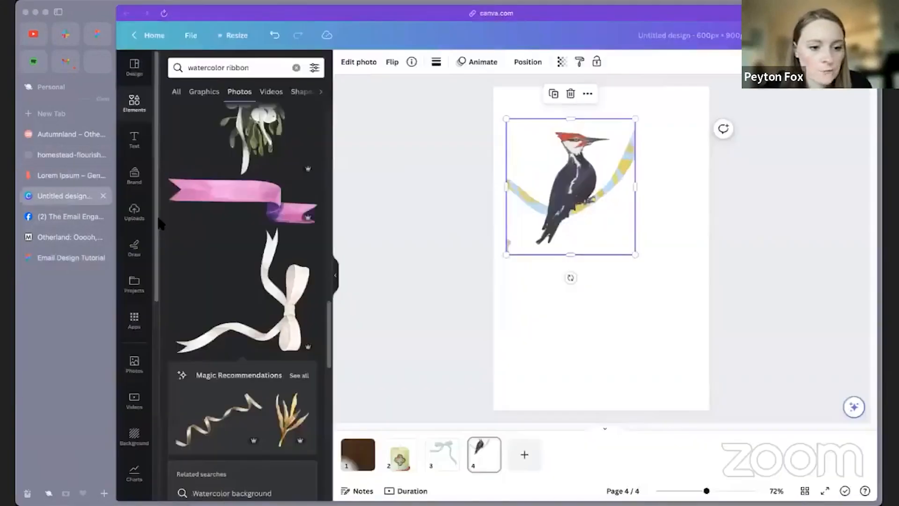
{"action": "left_click", "coordinate": [526, 453]}
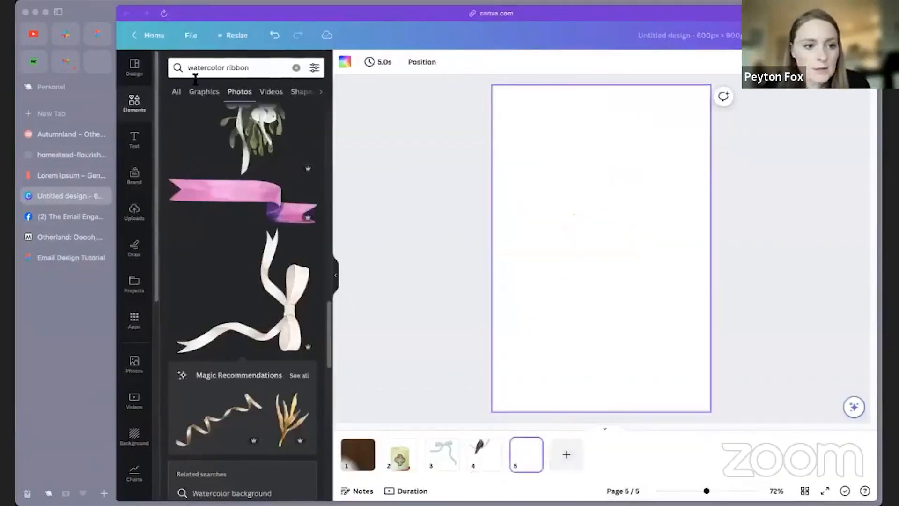
{"action": "left_click", "coordinate": [234, 67]}
{"action": "type", "text": "paper"}
{"action": "key", "text": "Return"}
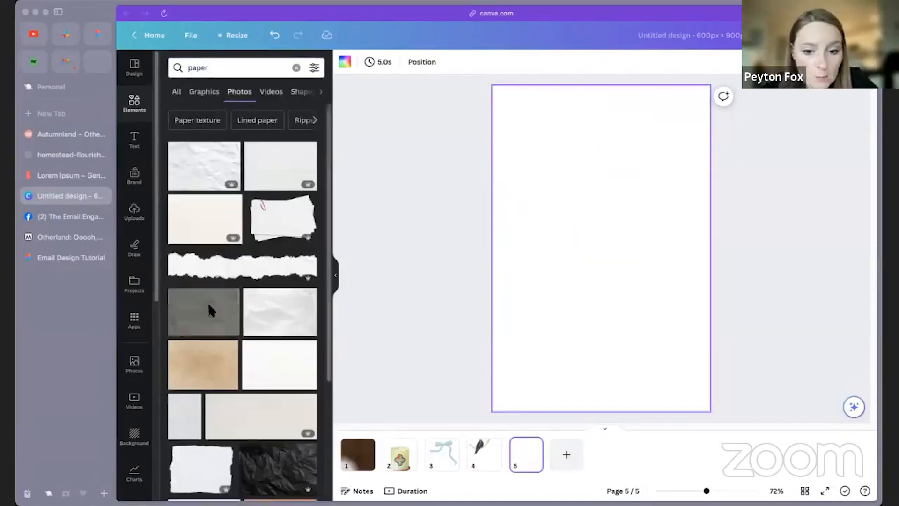
- Try the grey crumpled, brown and cream paper photos as the new page's background
{"action": "left_click_drag", "start_coordinate": [208, 302], "coordinate": [492, 215]}
{"action": "scroll", "coordinate": [276, 261], "scroll_direction": "down", "scroll_amount": 3}
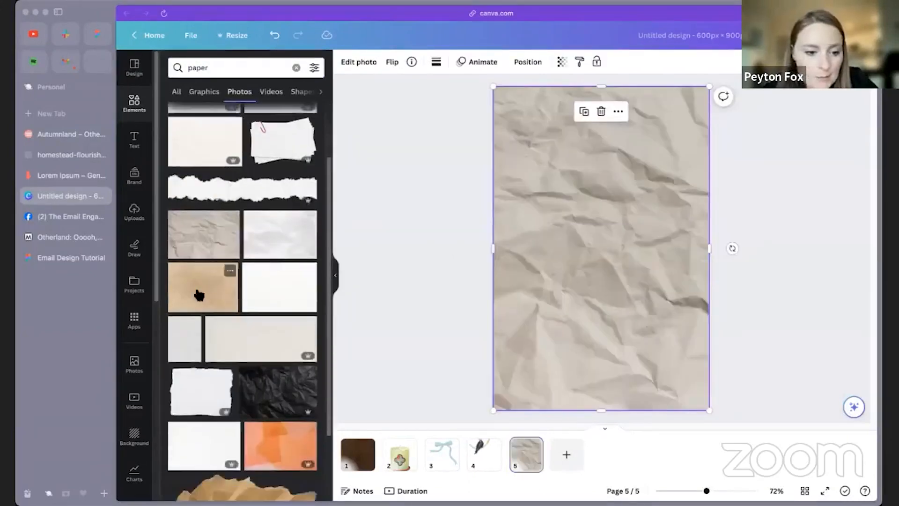
{"action": "left_click_drag", "start_coordinate": [197, 290], "coordinate": [502, 226]}
{"action": "scroll", "coordinate": [204, 218], "scroll_direction": "up", "scroll_amount": 3}
{"action": "left_click_drag", "start_coordinate": [197, 217], "coordinate": [502, 206]}
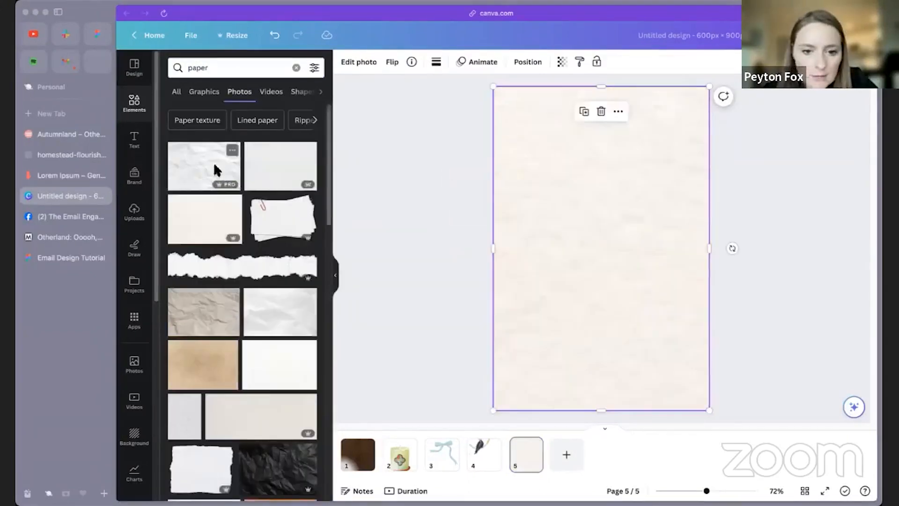
- Fill the page with the white crumpled paper photo and apply a custom Duotone with highlights #F4DCA9
{"action": "left_click_drag", "start_coordinate": [216, 170], "coordinate": [523, 171]}
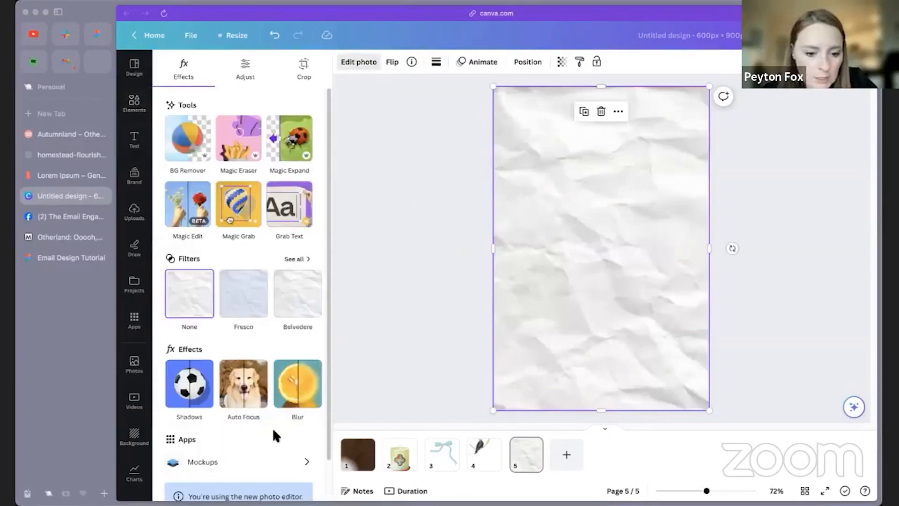
{"action": "left_click", "coordinate": [317, 384]}
{"action": "left_click", "coordinate": [298, 384]}
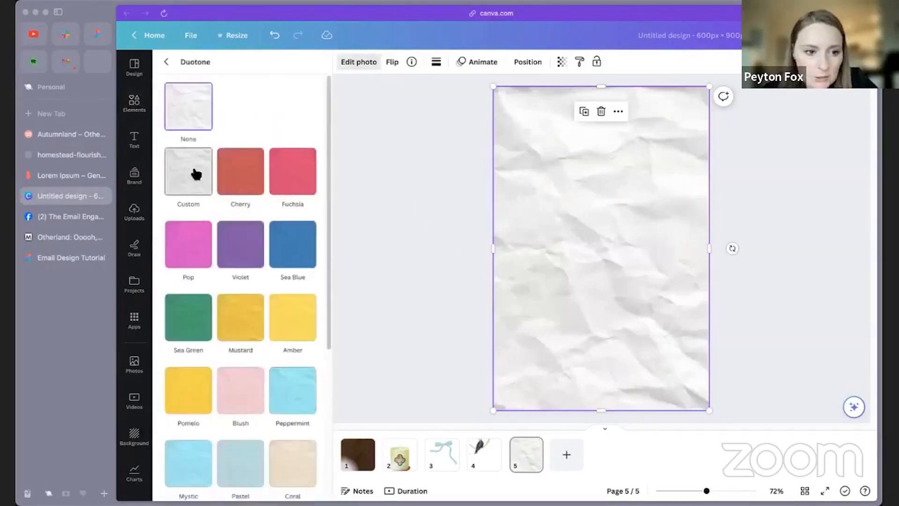
{"action": "left_click", "coordinate": [196, 174]}
{"action": "left_click", "coordinate": [305, 232]}
{"action": "mouse_move", "coordinate": [385, 275]}
{"action": "left_mouse_down"}
{"action": "mouse_move", "coordinate": [379, 261]}
{"action": "mouse_move", "coordinate": [337, 255]}
{"action": "left_mouse_up"}
{"action": "left_click", "coordinate": [330, 316]}
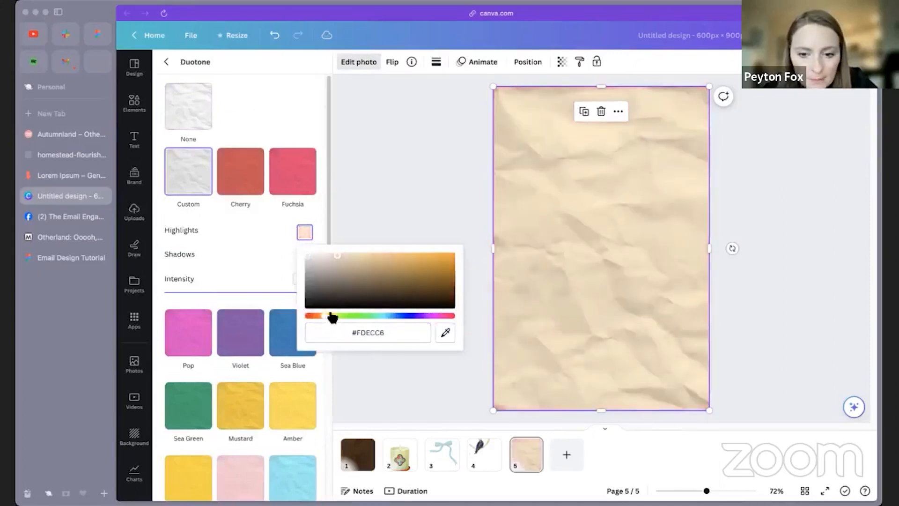
{"action": "mouse_move", "coordinate": [400, 269]}
{"action": "left_mouse_down"}
{"action": "mouse_move", "coordinate": [416, 260]}
{"action": "mouse_move", "coordinate": [386, 267]}
{"action": "mouse_move", "coordinate": [381, 291]}
{"action": "mouse_move", "coordinate": [377, 260]}
{"action": "mouse_move", "coordinate": [362, 255]}
{"action": "left_mouse_up"}
{"action": "left_click", "coordinate": [261, 237]}
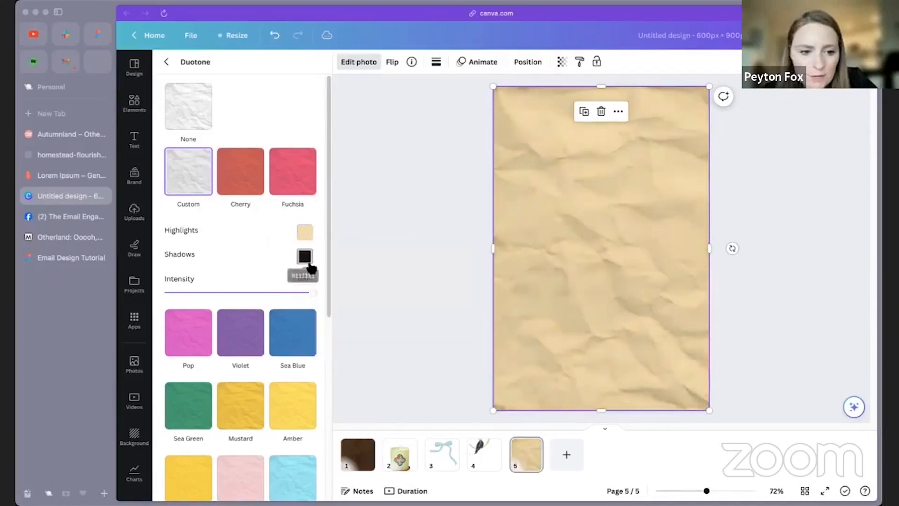
- Set the duotone shadows to dark brown #221B03 and darken the tan highlights slightly
{"action": "left_click", "coordinate": [304, 256]}
{"action": "mouse_move", "coordinate": [311, 325]}
{"action": "left_mouse_down"}
{"action": "mouse_move", "coordinate": [352, 329]}
{"action": "mouse_move", "coordinate": [432, 303]}
{"action": "mouse_move", "coordinate": [441, 325]}
{"action": "left_mouse_up"}
{"action": "left_click", "coordinate": [327, 340]}
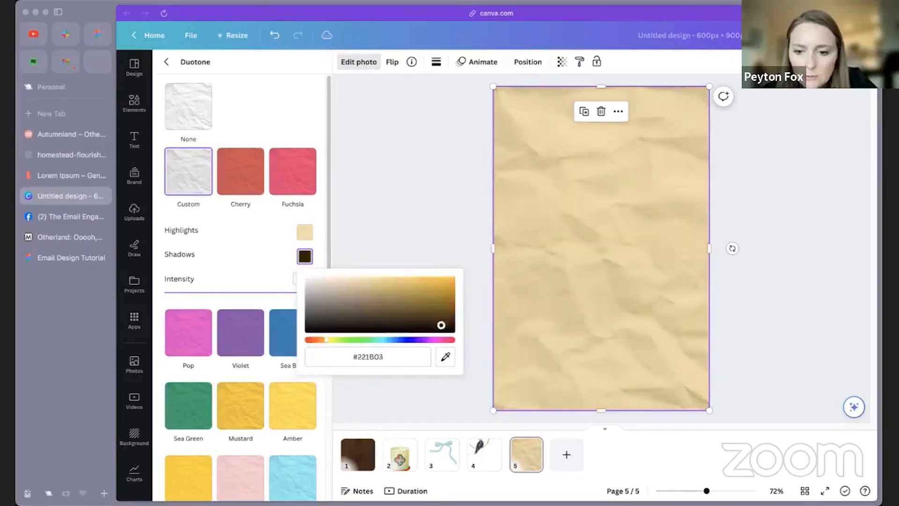
{"action": "left_click", "coordinate": [305, 232]}
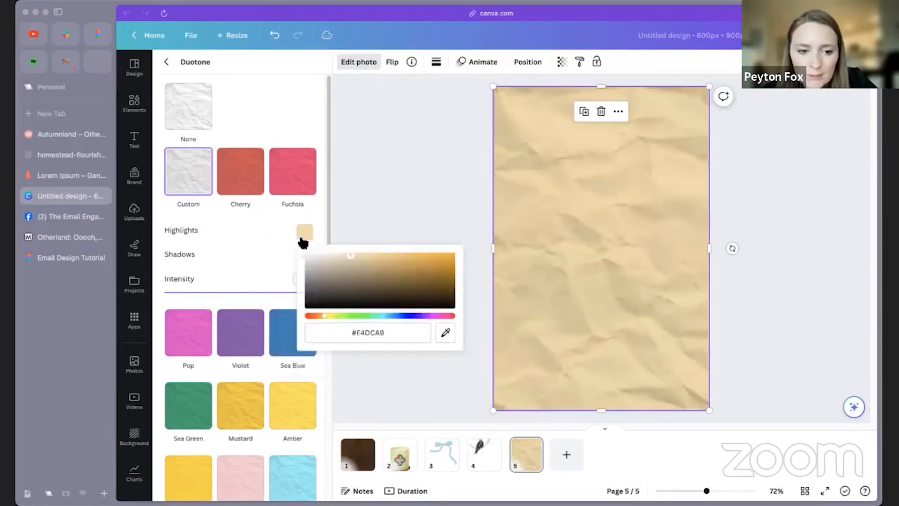
{"action": "left_click", "coordinate": [365, 273]}
{"action": "left_click_drag", "start_coordinate": [366, 273], "coordinate": [361, 267]}
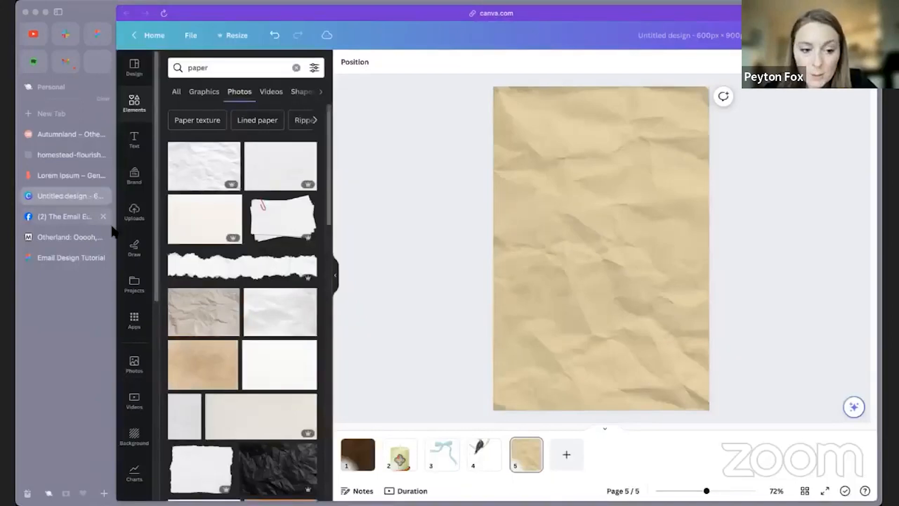
- Browse the remaining paper photo results for alternative textures and torn edges
{"action": "scroll", "coordinate": [283, 368], "scroll_direction": "down", "scroll_amount": 6}
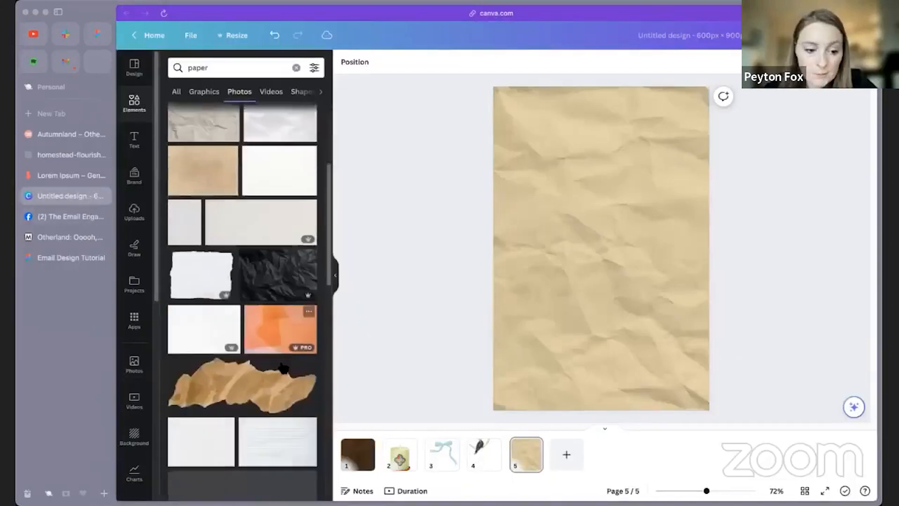
{"action": "scroll", "coordinate": [264, 337], "scroll_direction": "down", "scroll_amount": 5}
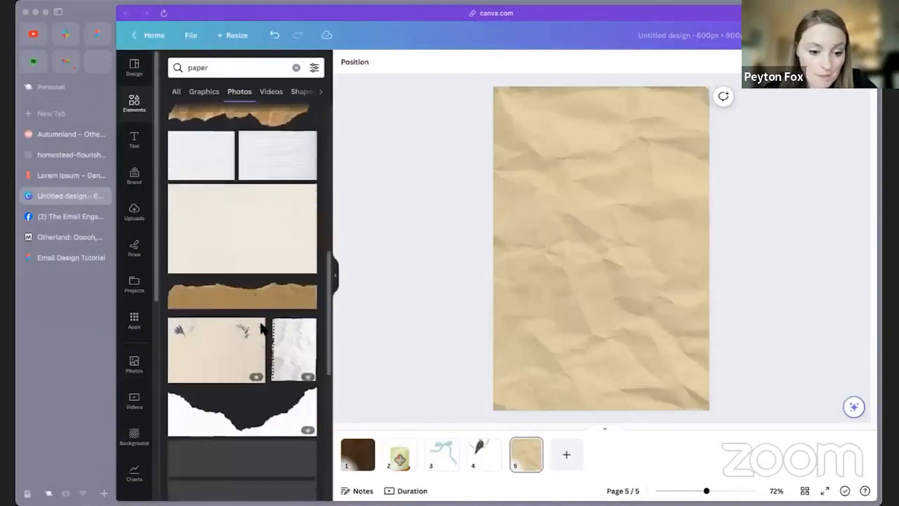
{"action": "scroll", "coordinate": [263, 330], "scroll_direction": "down", "scroll_amount": 8}
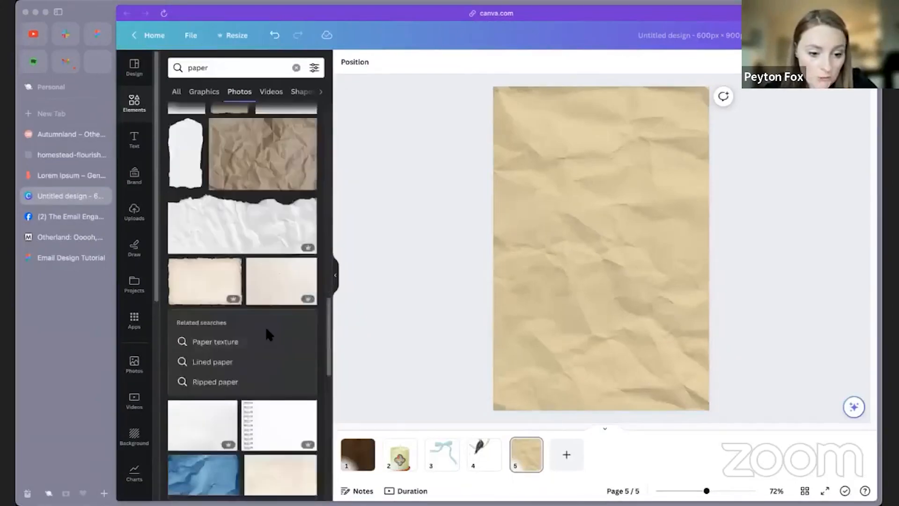
{"action": "scroll", "coordinate": [271, 394], "scroll_direction": "down", "scroll_amount": 6}
- Download only the current page, page 5, as a PNG with a transparent background
{"action": "left_click", "coordinate": [843, 36]}
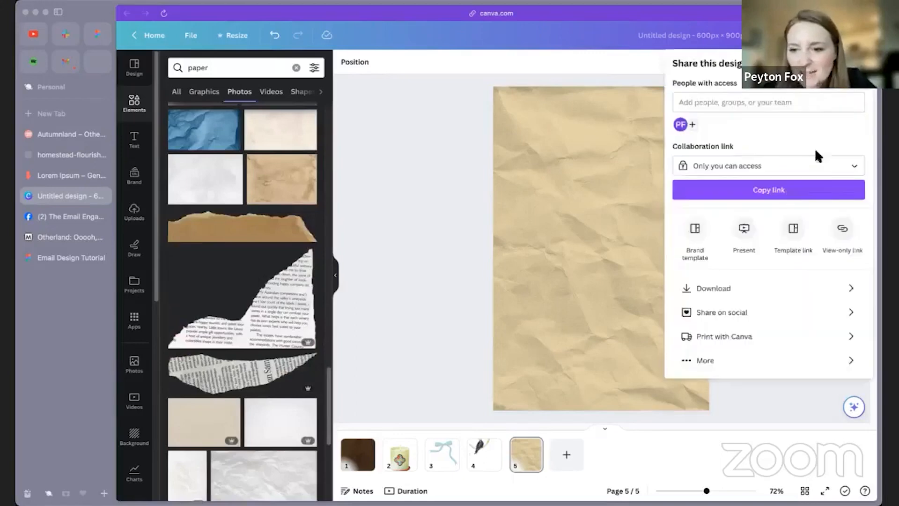
{"action": "left_click", "coordinate": [453, 273]}
{"action": "left_click", "coordinate": [843, 35]}
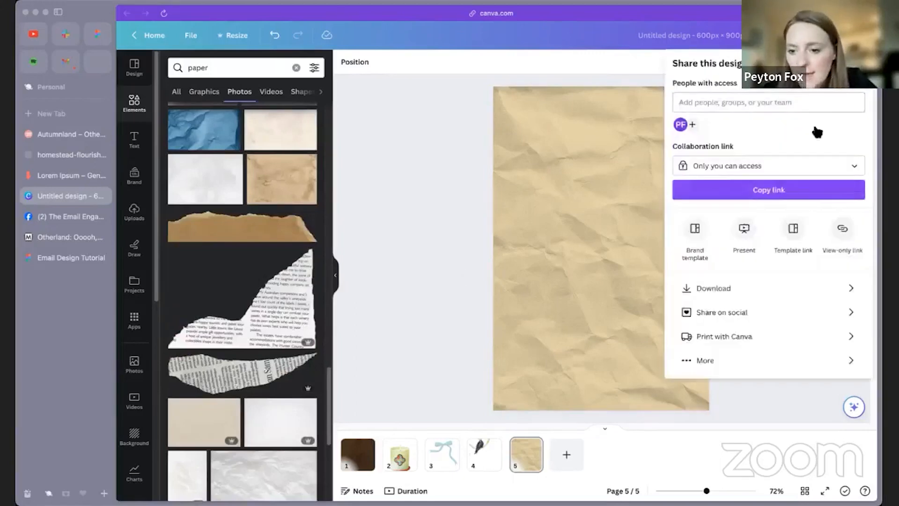
{"action": "left_click", "coordinate": [789, 297]}
{"action": "left_click", "coordinate": [851, 220]}
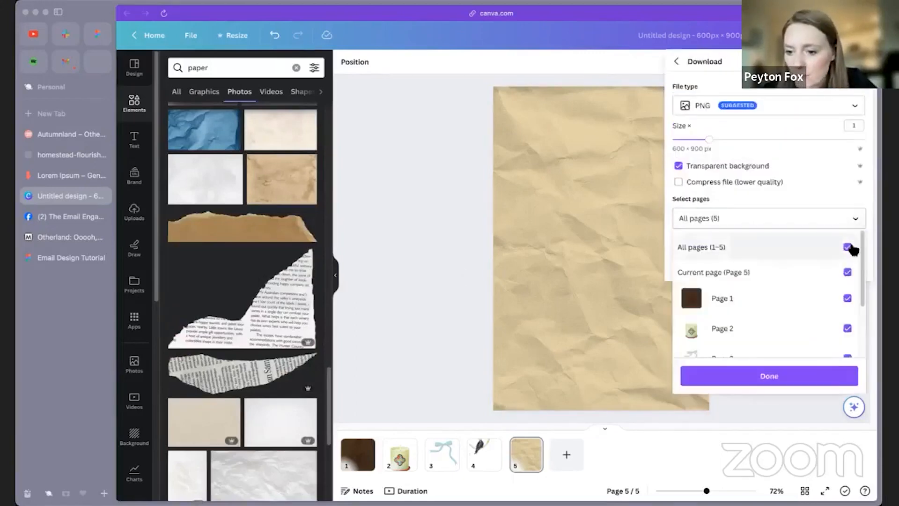
{"action": "left_click", "coordinate": [847, 248]}
{"action": "left_click", "coordinate": [848, 272]}
{"action": "left_click", "coordinate": [770, 376]}
{"action": "left_click", "coordinate": [768, 261]}
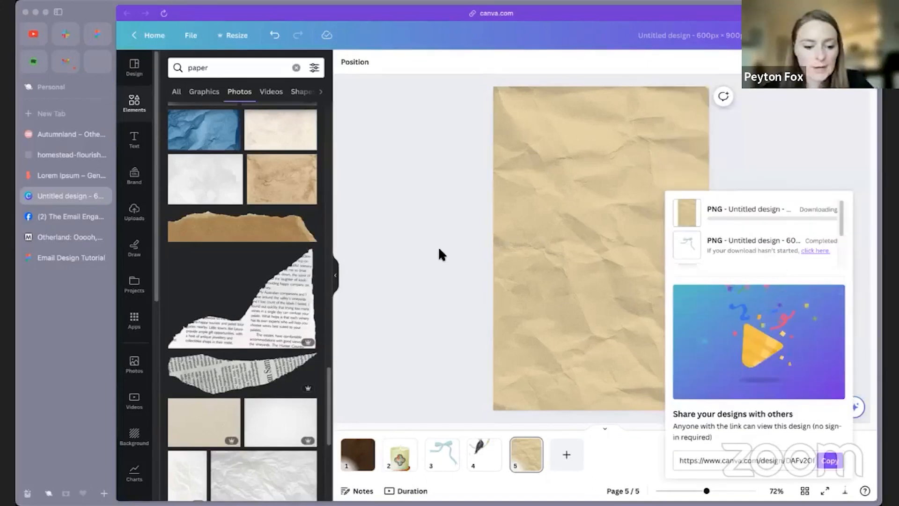
- Place the downloaded paper image over the tan section of the Figma email and enlarge it to about 909 × 1365 to cover the section
{"action": "left_click", "coordinate": [55, 260]}
{"action": "left_click_drag", "start_coordinate": [30, 472], "coordinate": [539, 320]}
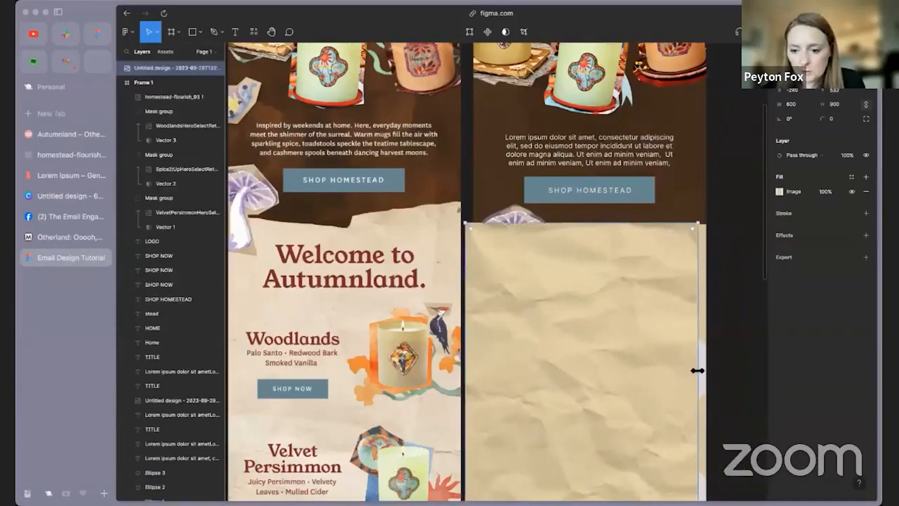
{"action": "left_click_drag", "start_coordinate": [698, 369], "coordinate": [715, 374]}
{"action": "scroll", "coordinate": [726, 323], "scroll_direction": "down", "scroll_amount": 1}
{"action": "scroll", "coordinate": [730, 328], "scroll_direction": "down", "scroll_amount": 5}
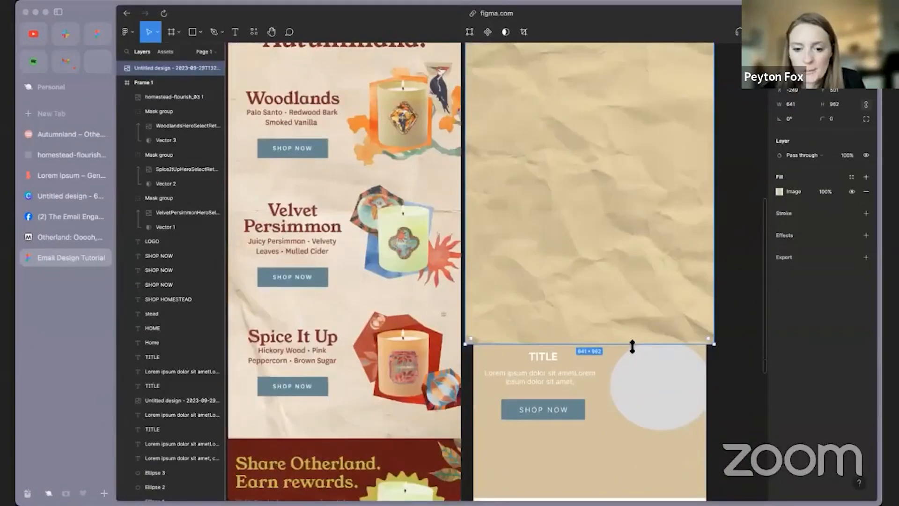
{"action": "scroll", "coordinate": [628, 319], "scroll_direction": "down", "scroll_amount": 2}
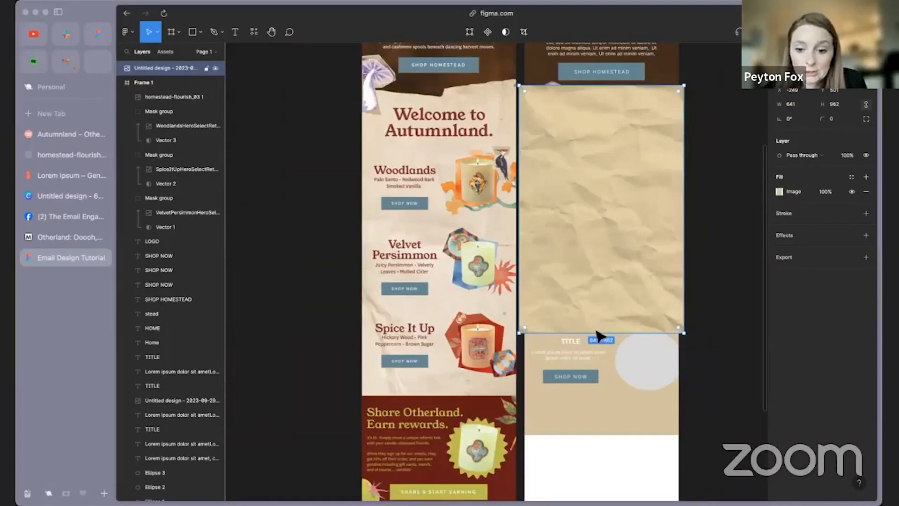
{"action": "left_click_drag", "start_coordinate": [600, 334], "coordinate": [601, 435]}
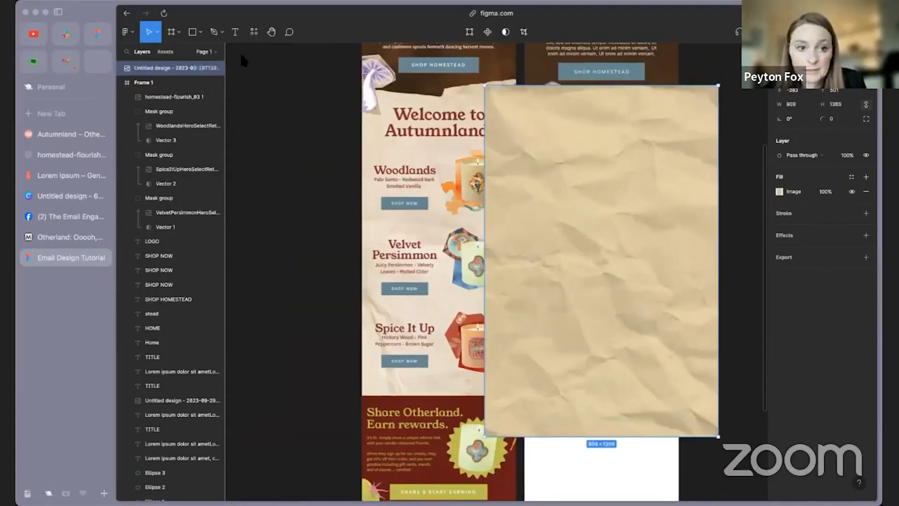
- Move the paper image's layer directly above Rectangle 2, behind the section's content, and delete the grey circle beside the first product
{"action": "left_click_drag", "start_coordinate": [187, 68], "coordinate": [175, 449]}
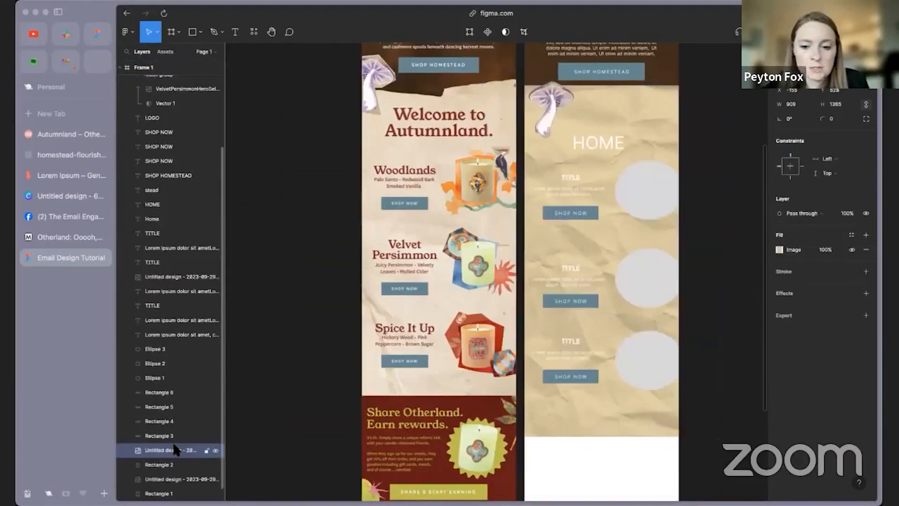
{"action": "left_click", "coordinate": [735, 220]}
{"action": "left_click", "coordinate": [662, 201]}
{"action": "key", "text": "Delete"}
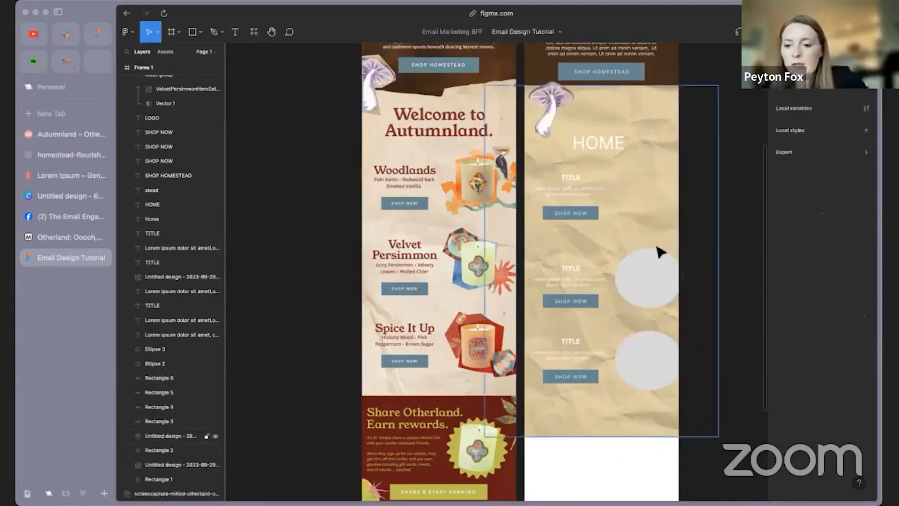
- Delete the two remaining grey circles beside the products and the white HOME placeholder heading from the paper section
{"action": "left_click", "coordinate": [658, 255]}
{"action": "left_click", "coordinate": [651, 351], "text": "shift"}
{"action": "key", "text": "Delete"}
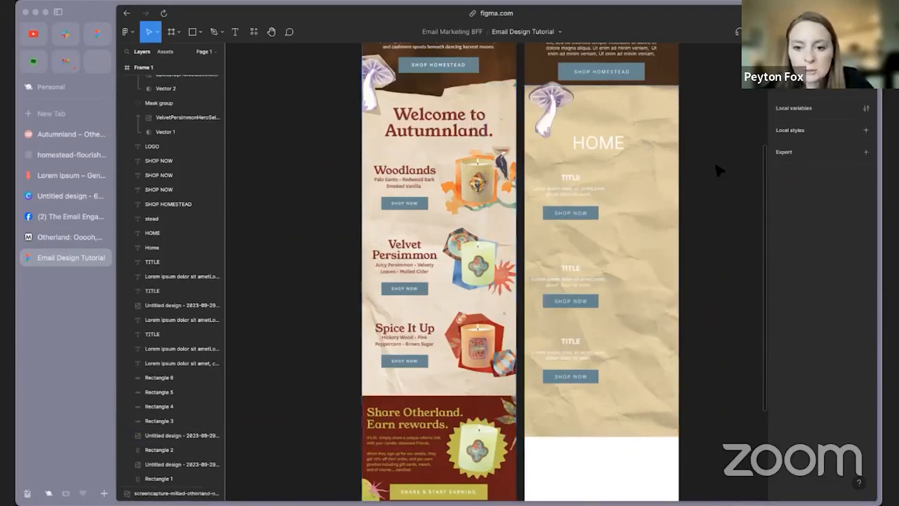
{"action": "scroll", "coordinate": [715, 165], "scroll_direction": "up", "scroll_amount": 3}
{"action": "scroll", "coordinate": [679, 156], "scroll_direction": "up", "scroll_amount": 4}
{"action": "scroll", "coordinate": [511, 229], "scroll_direction": "down", "scroll_amount": 4}
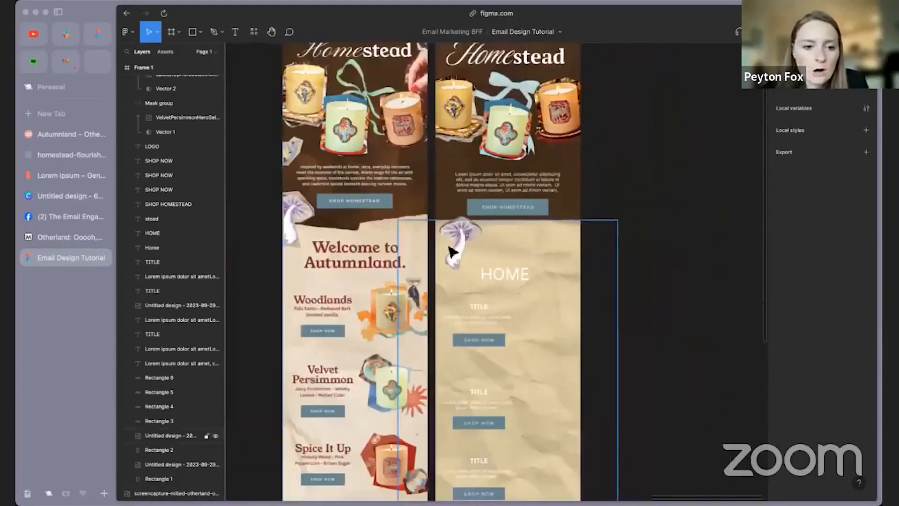
{"action": "scroll", "coordinate": [364, 237], "scroll_direction": "up", "scroll_amount": 3}
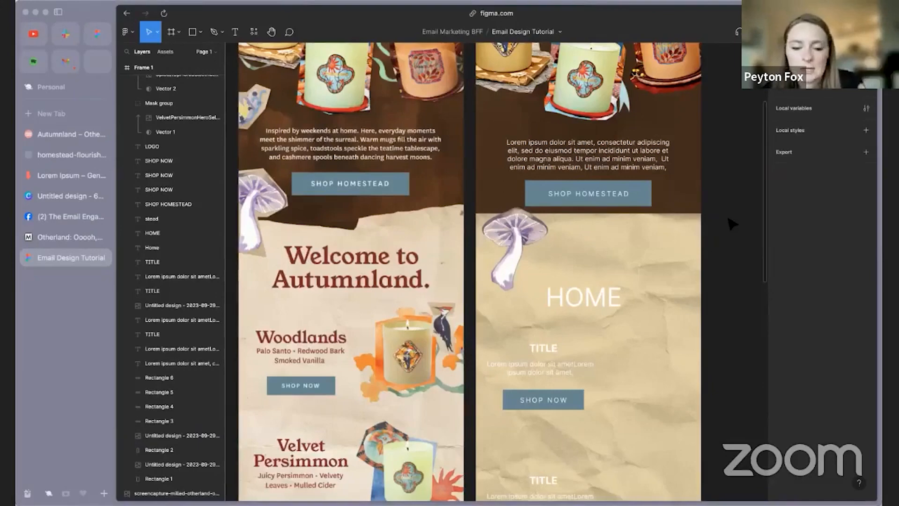
{"action": "left_click", "coordinate": [607, 304]}
{"action": "key", "text": "Delete"}
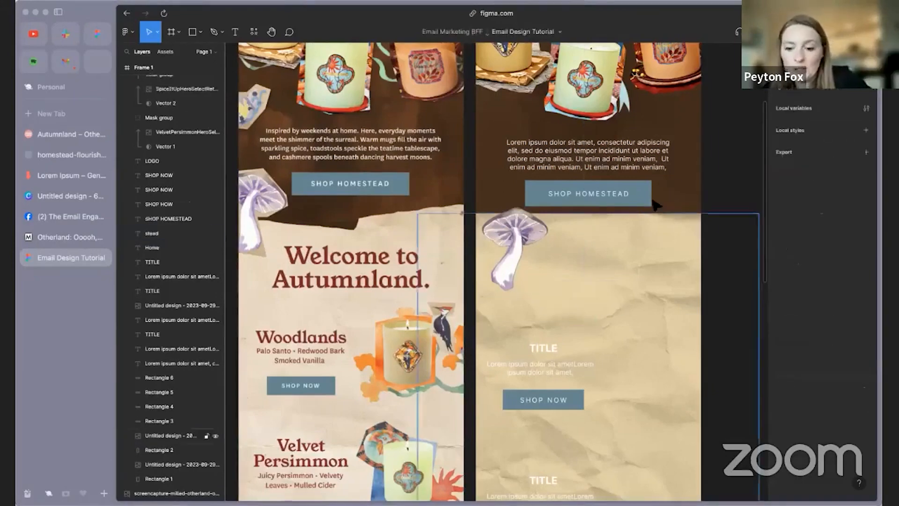
- Duplicate the "stead" title text into the top of the paper section and fill it with dark red 85202C sampled from the reference heading
{"action": "scroll", "coordinate": [609, 280], "scroll_direction": "up", "scroll_amount": 5}
{"action": "left_click", "coordinate": [640, 219]}
{"action": "left_click_drag", "start_coordinate": [638, 215], "coordinate": [600, 392], "text": "alt"}
{"action": "scroll", "coordinate": [613, 318], "scroll_direction": "down", "scroll_amount": 3}
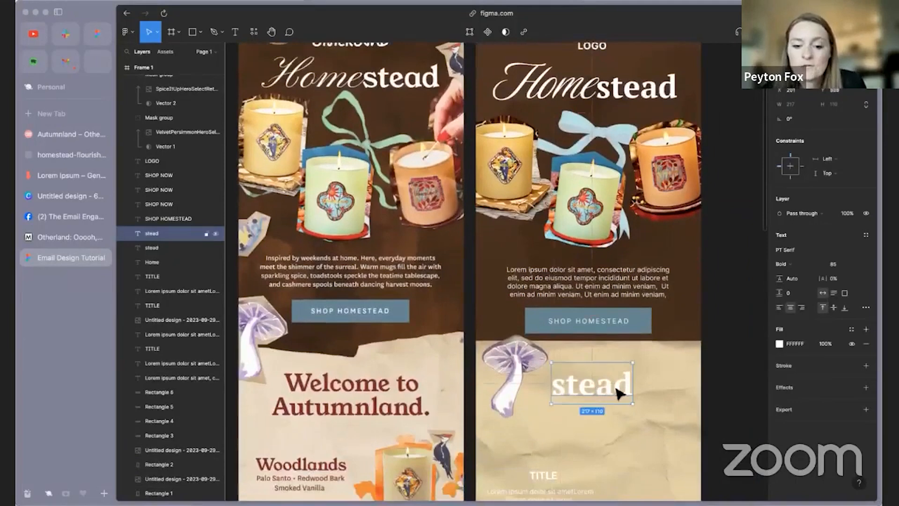
{"action": "left_click", "coordinate": [780, 344]}
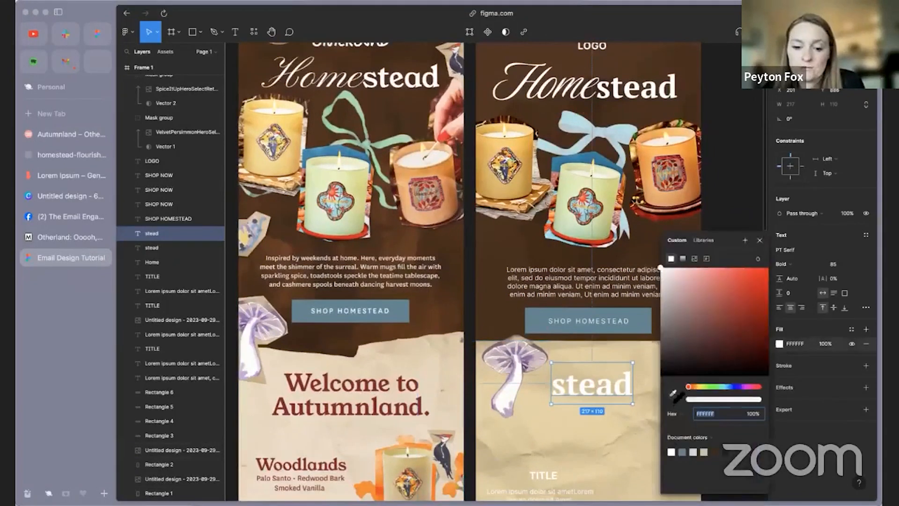
{"action": "left_click", "coordinate": [673, 393]}
{"action": "left_click", "coordinate": [422, 411]}
- Replace the duplicated heading's text with "Welcome to Autumnland."
{"action": "double_click", "coordinate": [603, 388]}
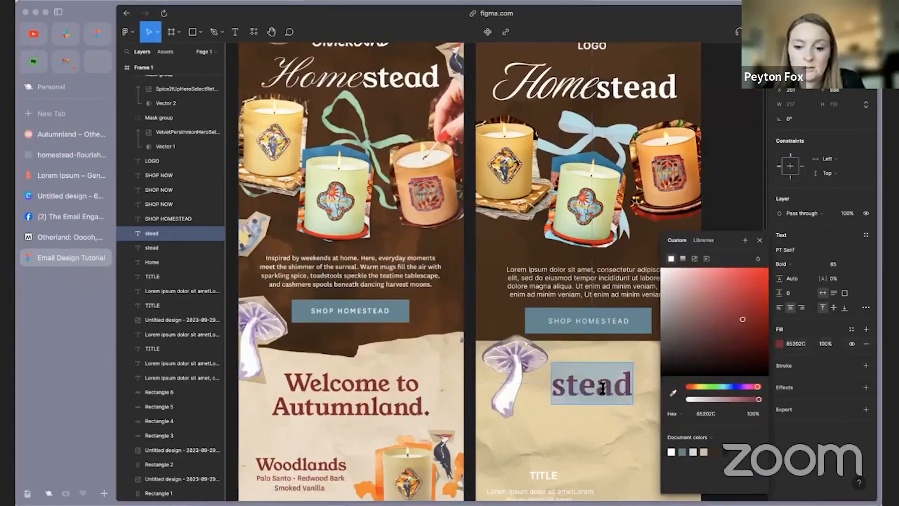
{"action": "type", "text": "Welcome"}
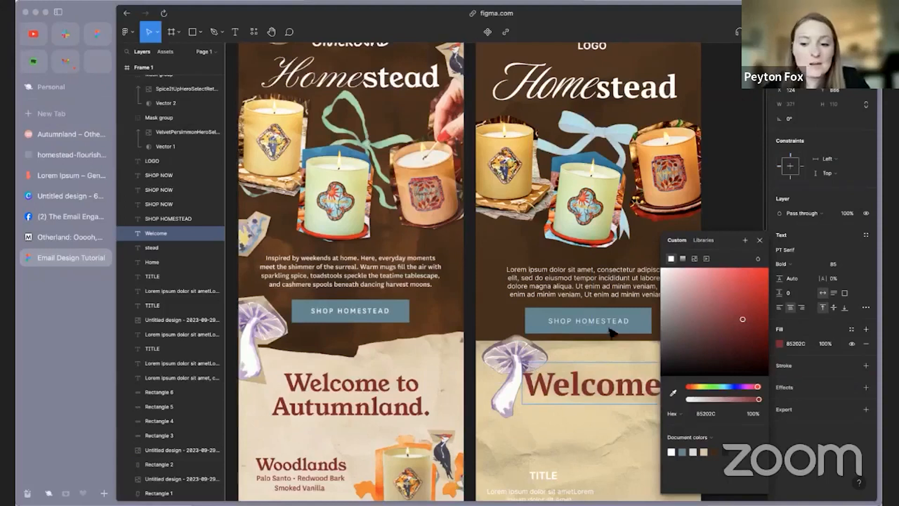
{"action": "left_click", "coordinate": [760, 241]}
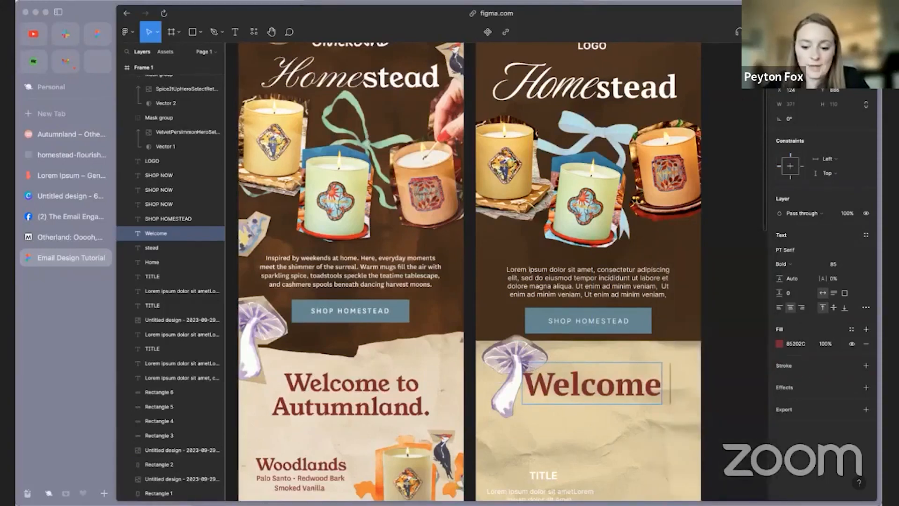
{"action": "type", "text": "to Autumnland."}
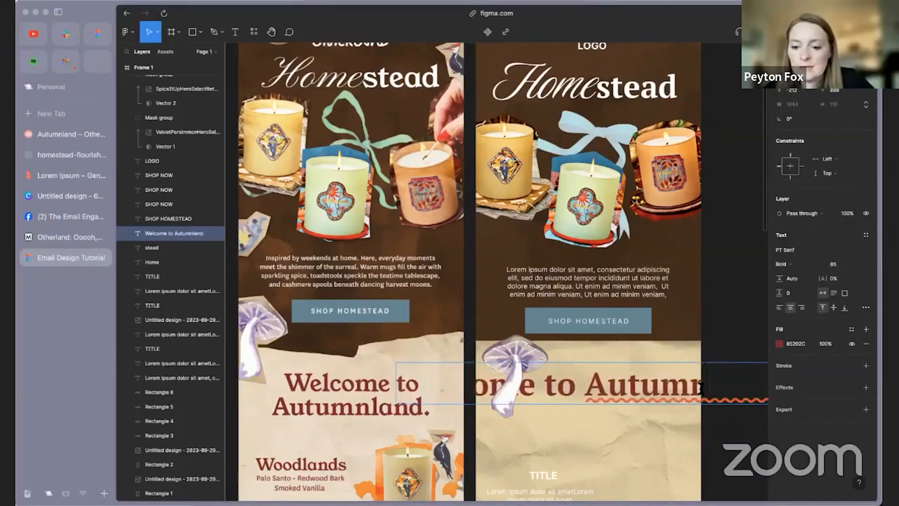
- Set the heading to size 65 with tighter line spacing in a two-line box about 522 wide, centred across the paper section
{"action": "key", "text": "super+a"}
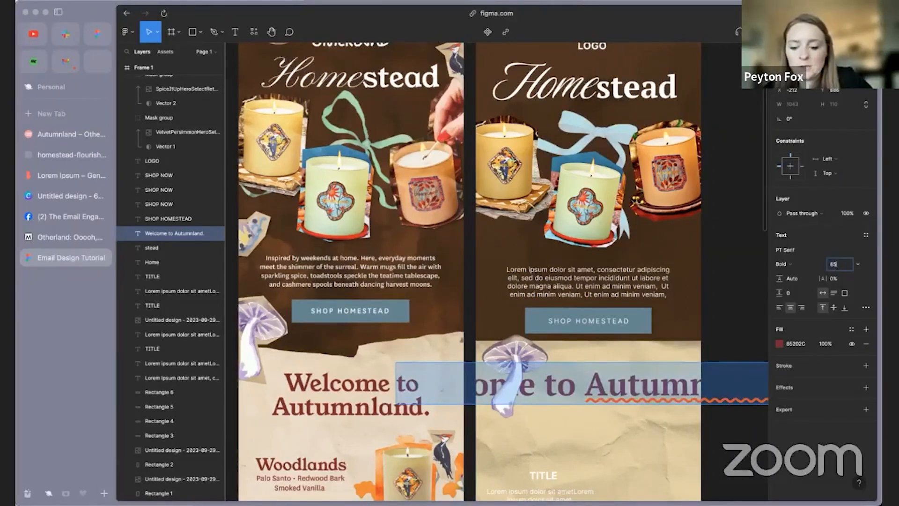
{"action": "key", "text": "Return"}
{"action": "left_click_drag", "start_coordinate": [744, 384], "coordinate": [638, 385]}
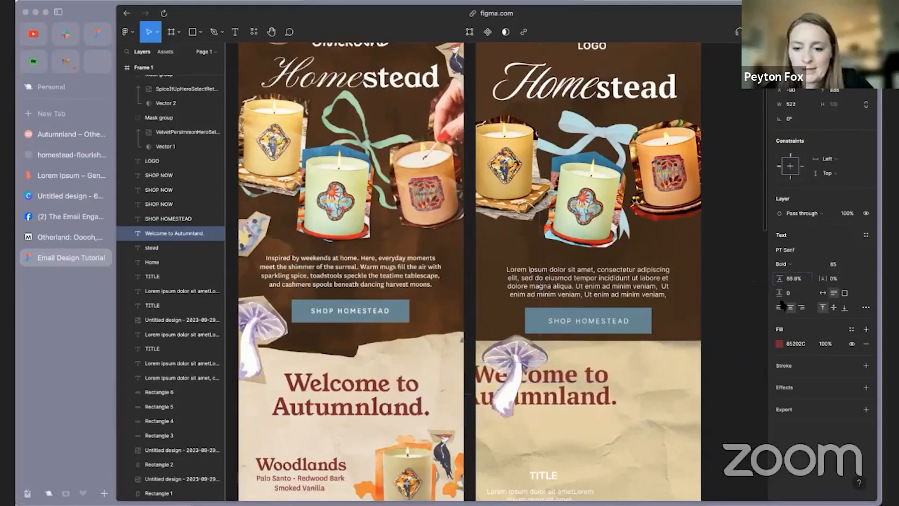
{"action": "left_click", "coordinate": [779, 343]}
{"action": "left_click", "coordinate": [600, 397]}
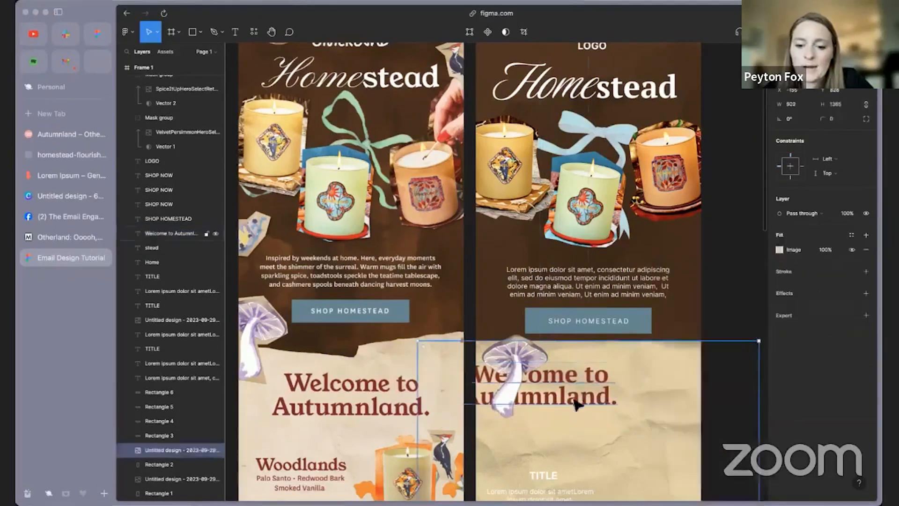
{"action": "left_click_drag", "start_coordinate": [575, 399], "coordinate": [628, 409]}
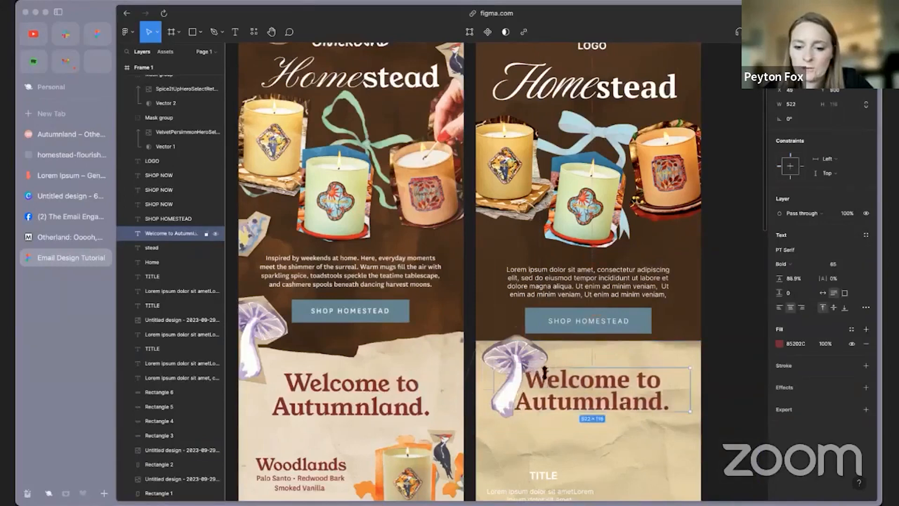
- Move the mushroom to the email's left edge beside the hero button and rotate it to about -27°, clear of the heading
{"action": "left_click_drag", "start_coordinate": [511, 365], "coordinate": [486, 346]}
{"action": "left_click_drag", "start_coordinate": [513, 419], "coordinate": [503, 423]}
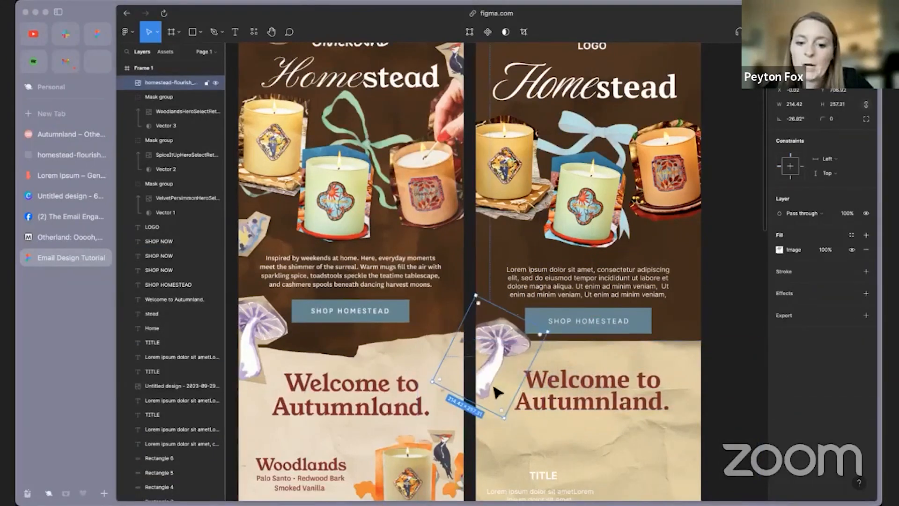
{"action": "left_click_drag", "start_coordinate": [496, 392], "coordinate": [503, 383]}
{"action": "left_click", "coordinate": [731, 328]}
- Move the SHOP HOMESTEAD button, its label and the hero paragraph together slightly upward
{"action": "left_click", "coordinate": [616, 324]}
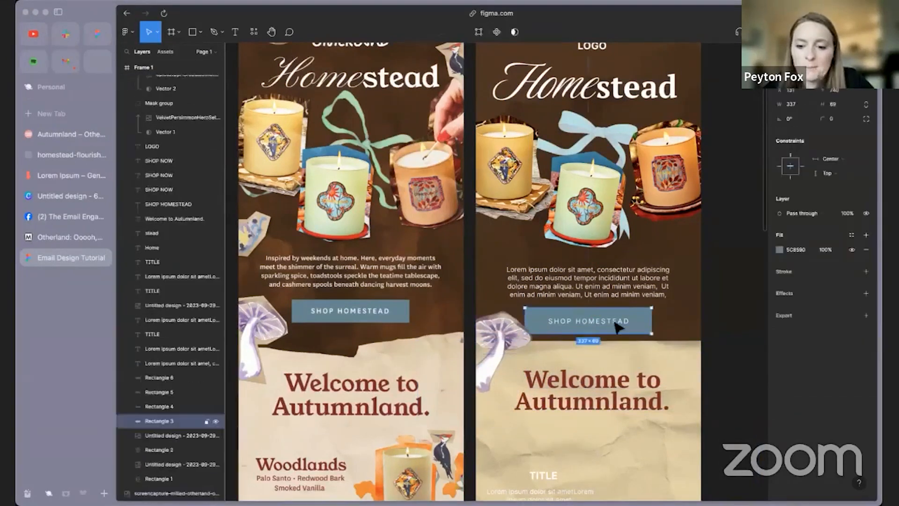
{"action": "left_click", "coordinate": [624, 321], "text": "shift"}
{"action": "left_click", "coordinate": [644, 293], "text": "shift"}
{"action": "left_click_drag", "start_coordinate": [638, 322], "coordinate": [639, 318]}
{"action": "left_click", "coordinate": [729, 284]}
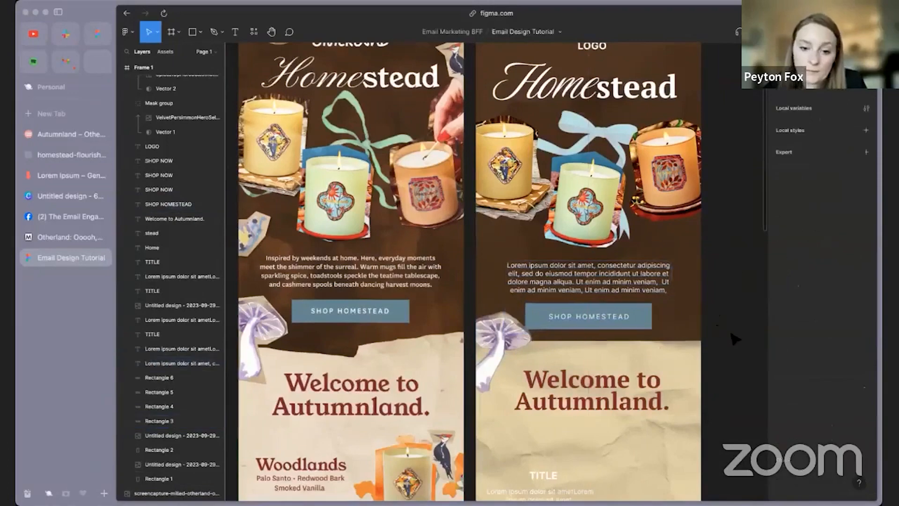
- Trace the reference's torn paper edge with the Pen tool and close the path around the product section below it
{"action": "scroll", "coordinate": [731, 333], "scroll_direction": "down", "scroll_amount": 2}
{"action": "scroll", "coordinate": [734, 339], "scroll_direction": "down", "scroll_amount": 1}
{"action": "scroll", "coordinate": [738, 336], "scroll_direction": "down", "scroll_amount": 1}
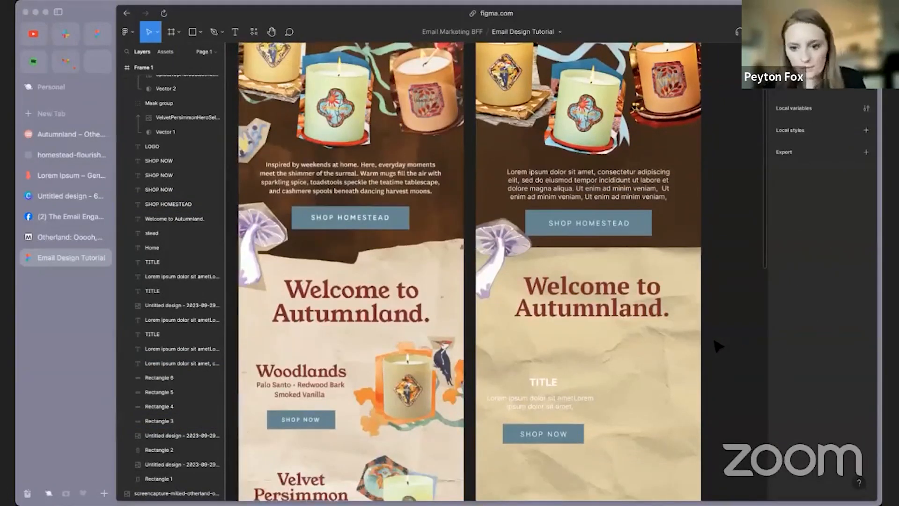
{"action": "left_click", "coordinate": [213, 35]}
{"action": "left_click", "coordinate": [280, 258]}
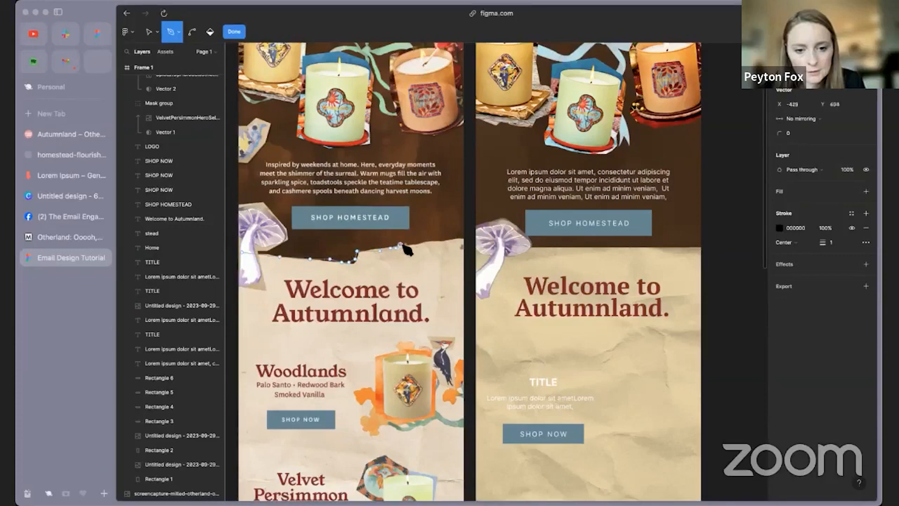
{"action": "scroll", "coordinate": [434, 247], "scroll_direction": "down", "scroll_amount": 3}
{"action": "scroll", "coordinate": [421, 262], "scroll_direction": "down", "scroll_amount": 4}
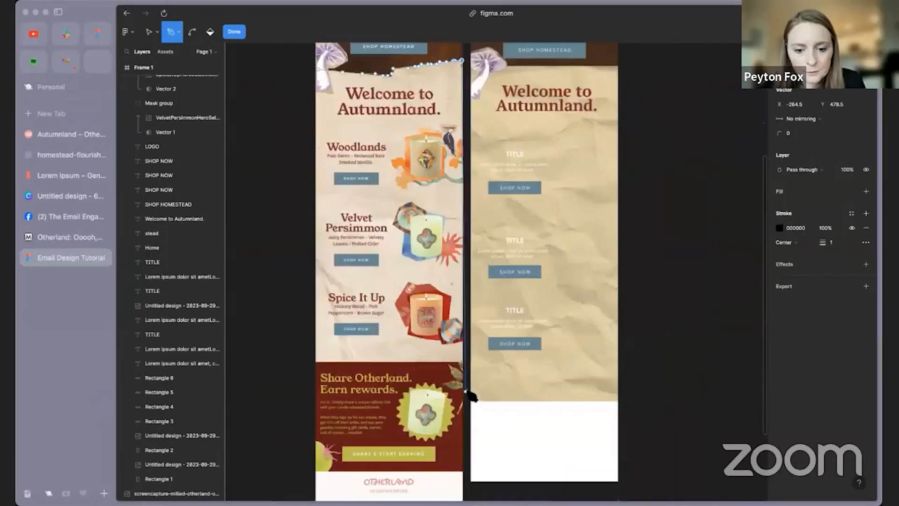
{"action": "scroll", "coordinate": [306, 302], "scroll_direction": "up", "scroll_amount": 5}
{"action": "left_click", "coordinate": [303, 319]}
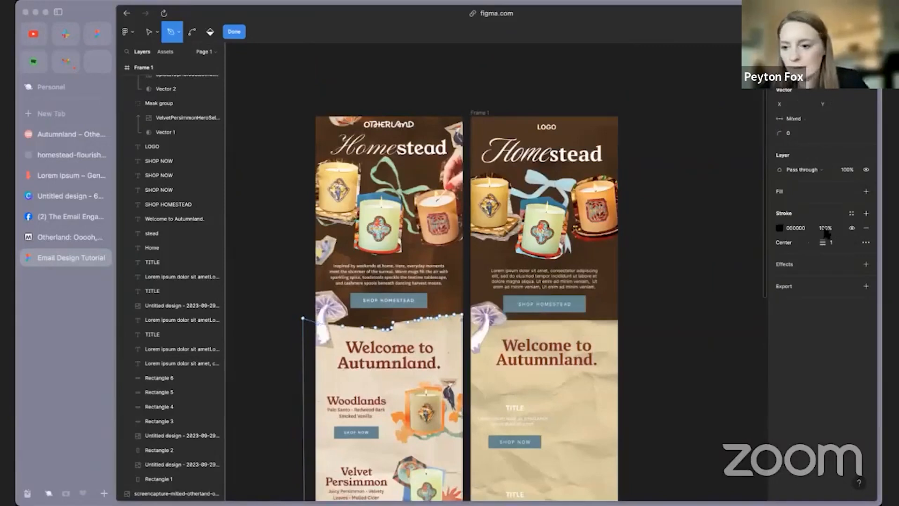
- Replace the traced shape's stroke with a D9D9D9 fill and move the shape over the new email's paper section
{"action": "left_click", "coordinate": [866, 227]}
{"action": "left_click", "coordinate": [866, 191]}
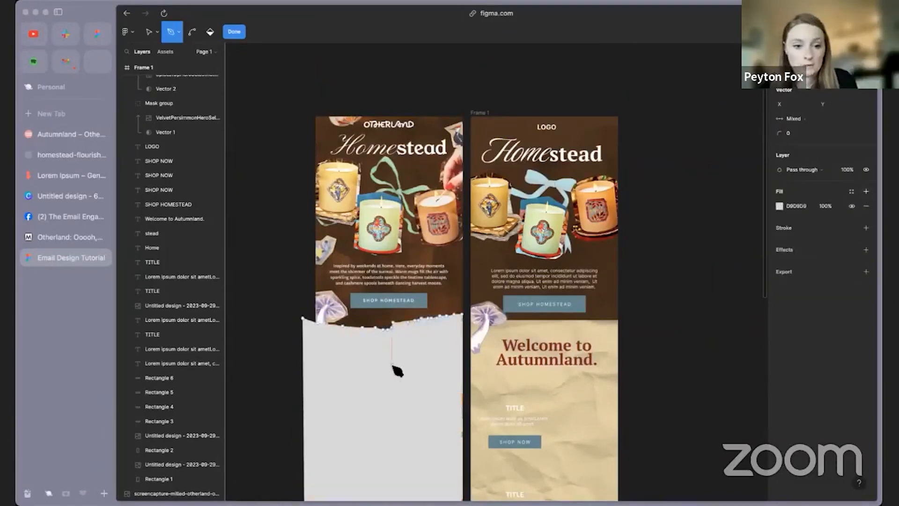
{"action": "left_click", "coordinate": [234, 32]}
{"action": "left_click_drag", "start_coordinate": [432, 390], "coordinate": [587, 385]}
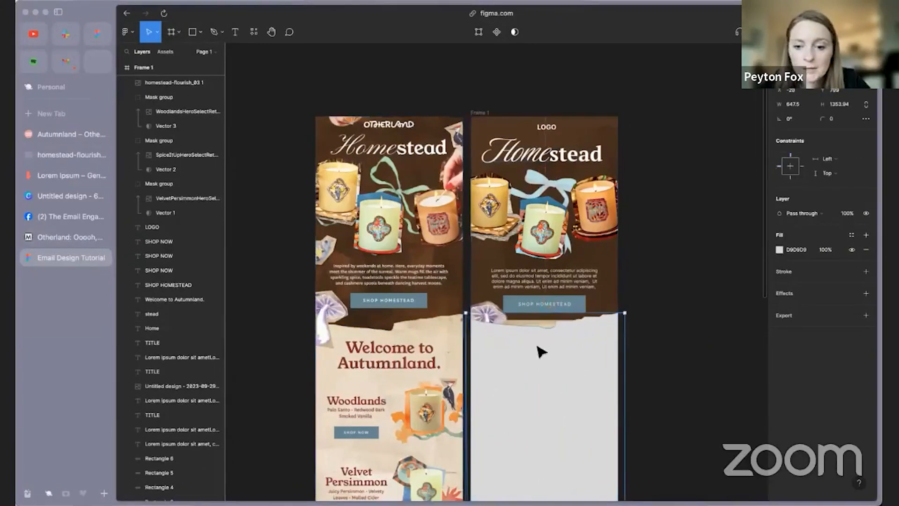
- Place the torn-edge shape's layer directly beneath the paper image and use it as a mask for that image
{"action": "left_click", "coordinate": [567, 388]}
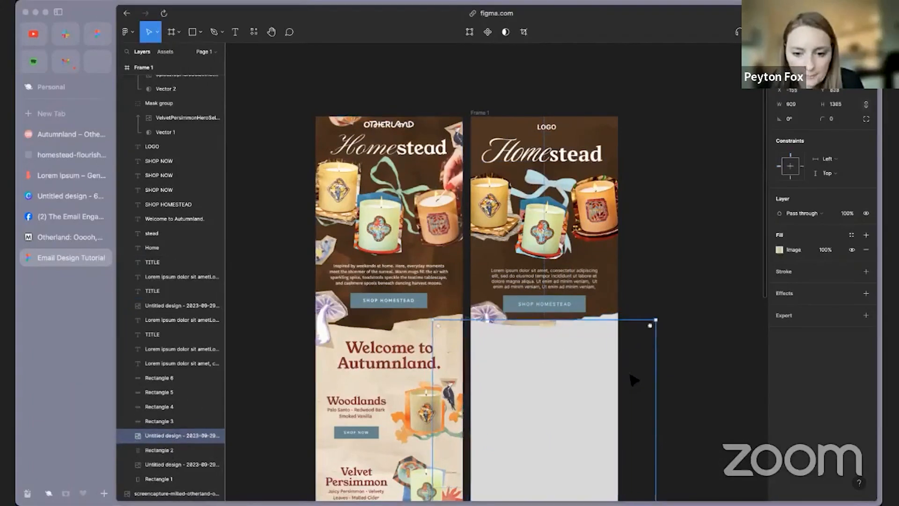
{"action": "left_click", "coordinate": [594, 372]}
{"action": "left_click_drag", "start_coordinate": [177, 85], "coordinate": [168, 441]}
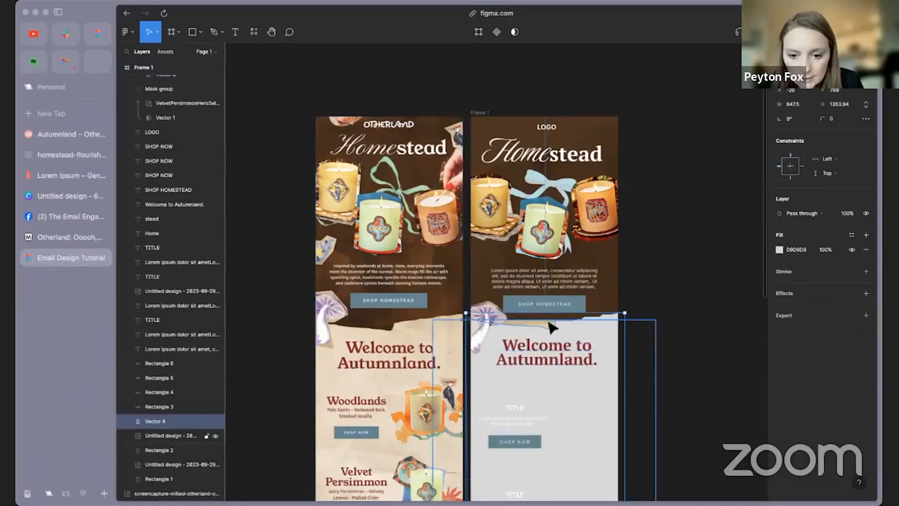
{"action": "left_click", "coordinate": [173, 423], "text": "shift"}
{"action": "right_click", "coordinate": [175, 423]}
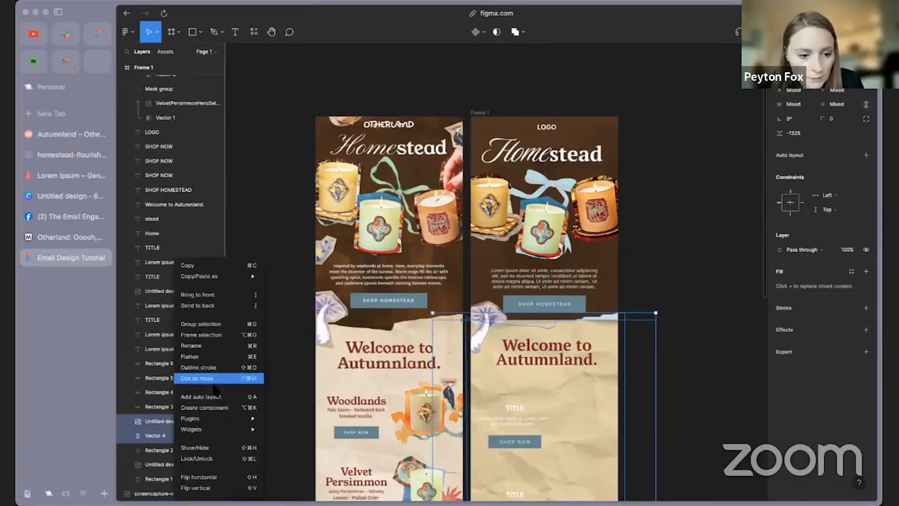
{"action": "left_click", "coordinate": [214, 379]}
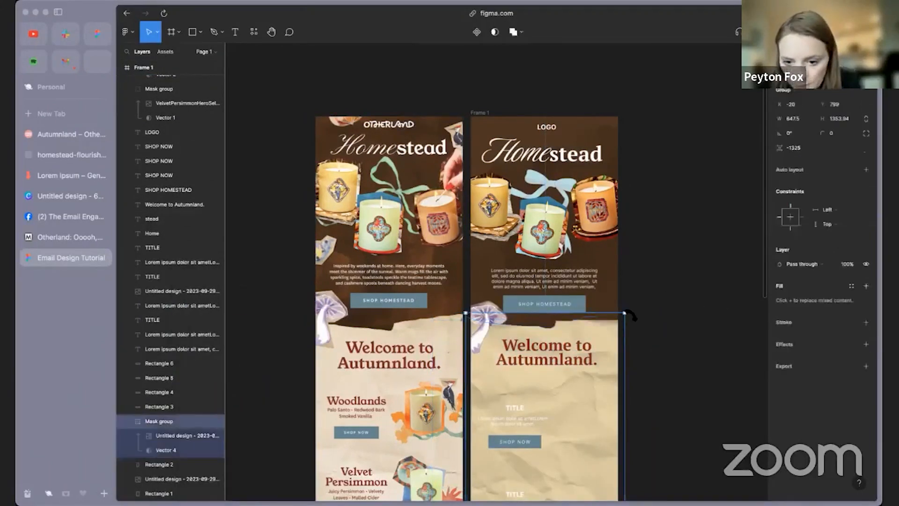
- Enlarge the paper image inside the mask group upward to about 933 wide so it fills the whole torn edge
{"action": "scroll", "coordinate": [629, 314], "scroll_direction": "up", "scroll_amount": 3}
{"action": "scroll", "coordinate": [629, 310], "scroll_direction": "up", "scroll_amount": 3}
{"action": "double_click", "coordinate": [564, 374]}
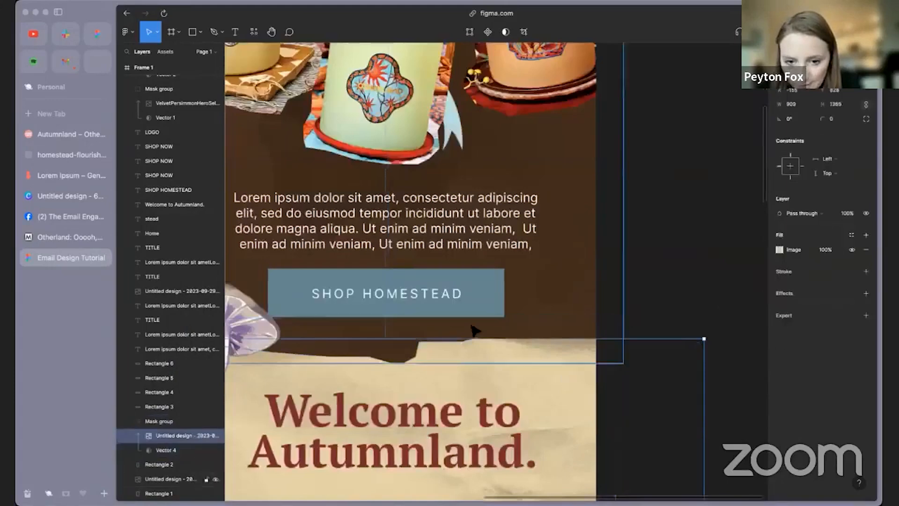
{"action": "key", "text": "Escape"}
{"action": "left_click", "coordinate": [573, 438]}
{"action": "key", "text": "Escape"}
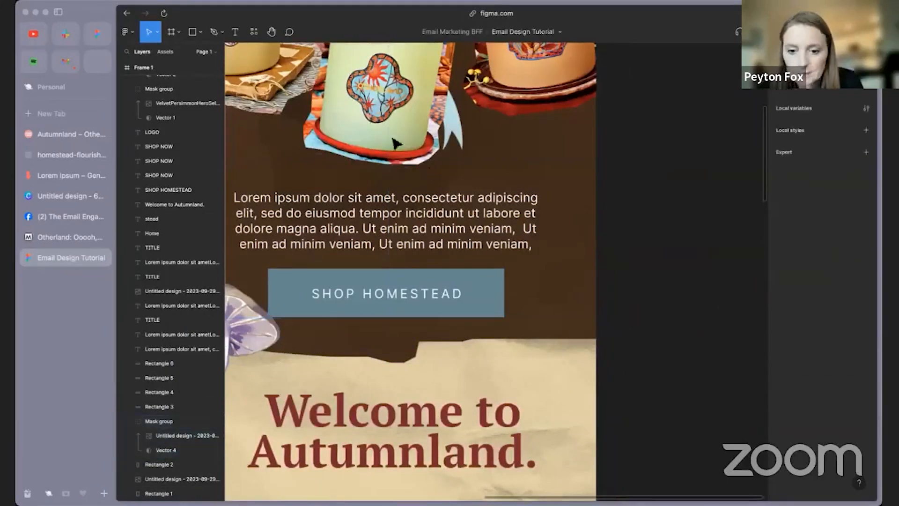
{"action": "left_click", "coordinate": [172, 438]}
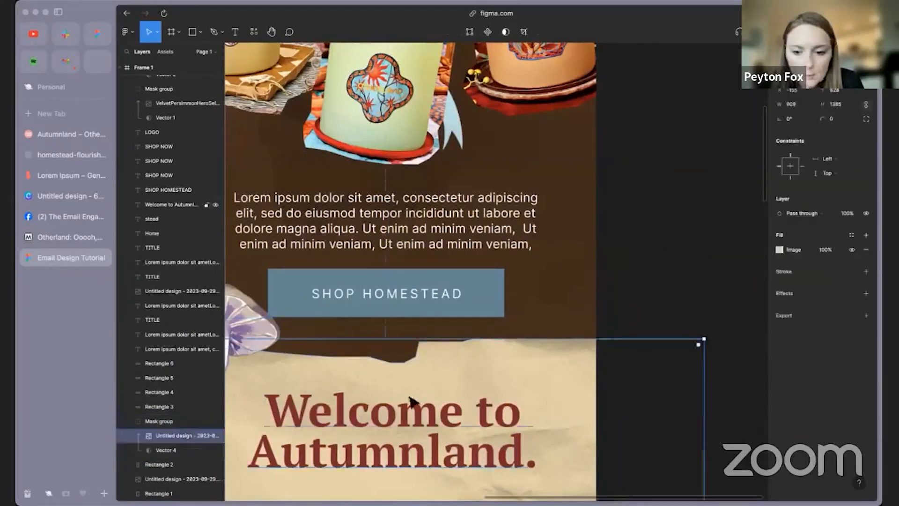
{"action": "left_click_drag", "start_coordinate": [601, 340], "coordinate": [624, 314]}
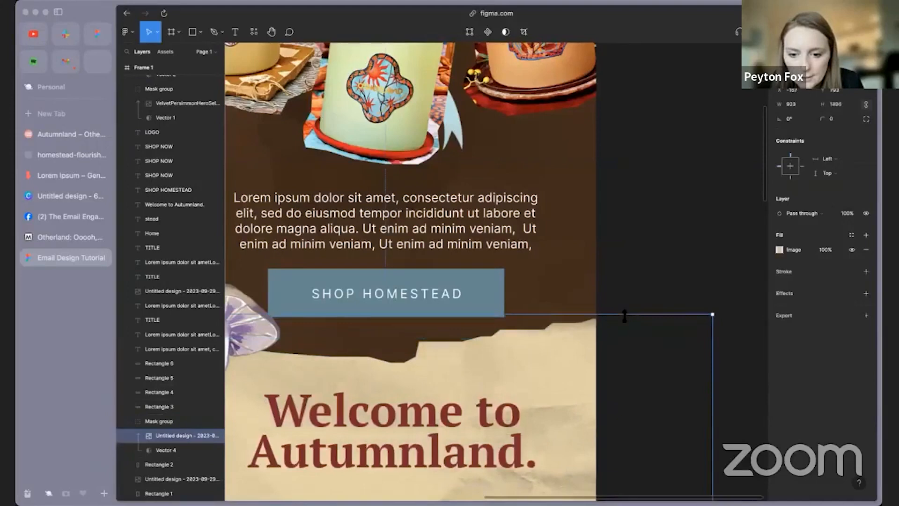
{"action": "left_click", "coordinate": [620, 256]}
- Duplicate the hero's orange Spice It Up candle group into the paper section beside the first product's text and button
{"action": "scroll", "coordinate": [622, 257], "scroll_direction": "down", "scroll_amount": 4}
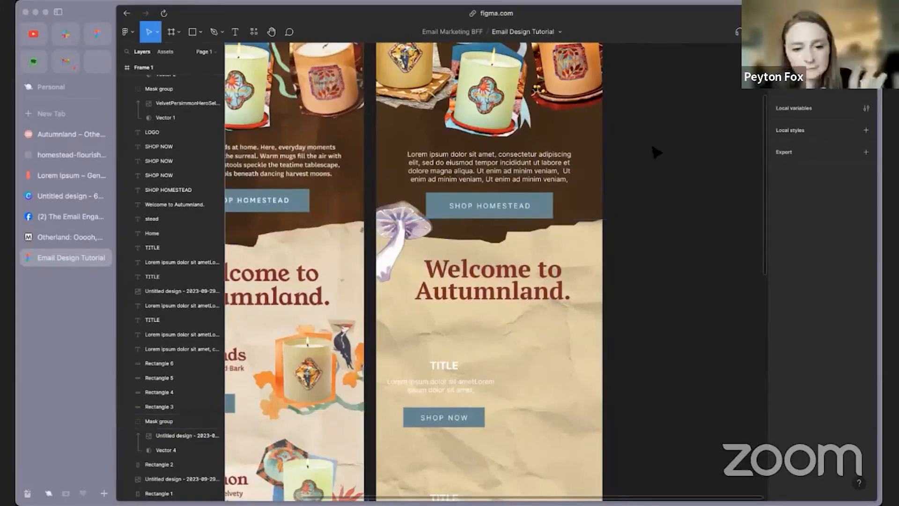
{"action": "scroll", "coordinate": [490, 417], "scroll_direction": "down", "scroll_amount": 2}
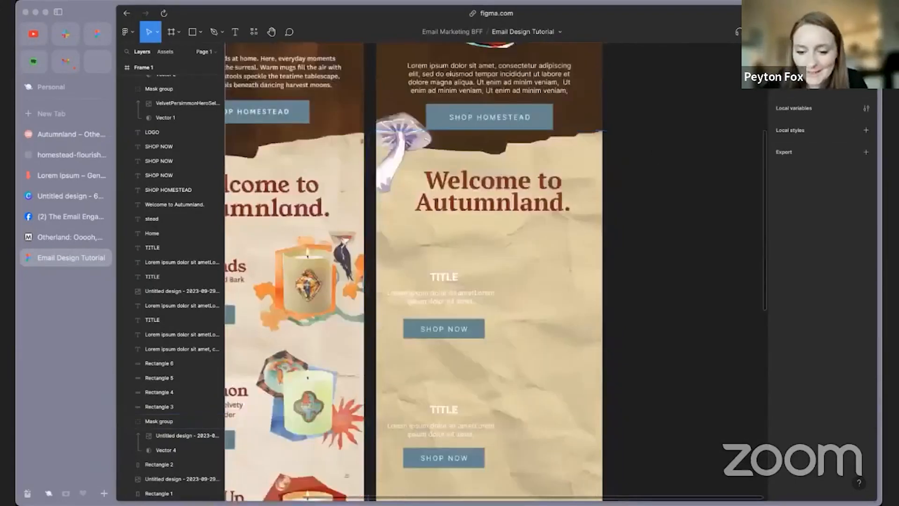
{"action": "scroll", "coordinate": [542, 492], "scroll_direction": "left", "scroll_amount": 3}
{"action": "scroll", "coordinate": [648, 226], "scroll_direction": "up", "scroll_amount": 2}
{"action": "scroll", "coordinate": [647, 226], "scroll_direction": "up", "scroll_amount": 4}
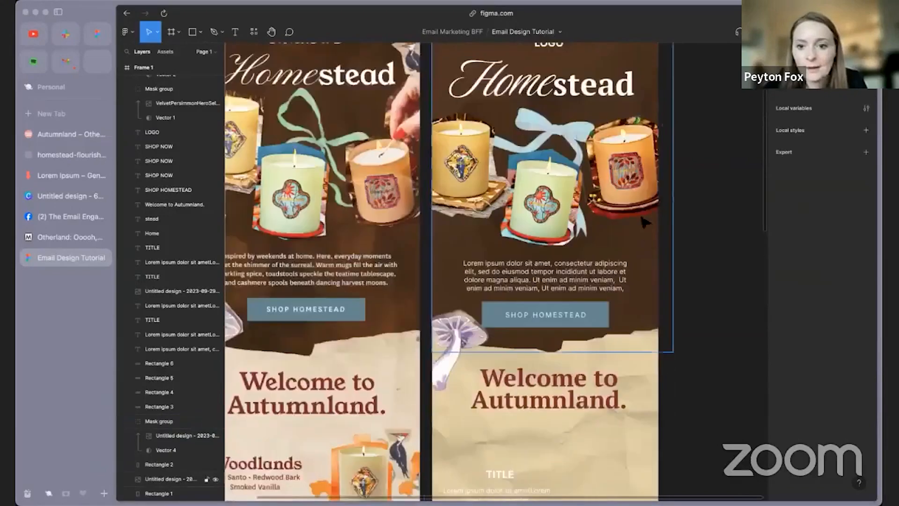
{"action": "left_click", "coordinate": [621, 199]}
{"action": "left_click_drag", "start_coordinate": [621, 199], "coordinate": [649, 409]}
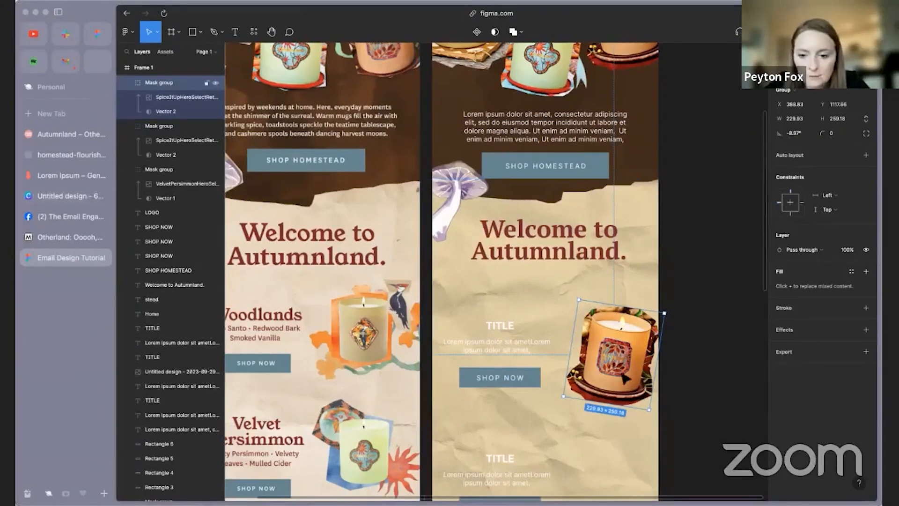
- Duplicate the orange candle group in the paper section and place the copy over the first product's text
{"action": "key", "text": "ctrl+d"}
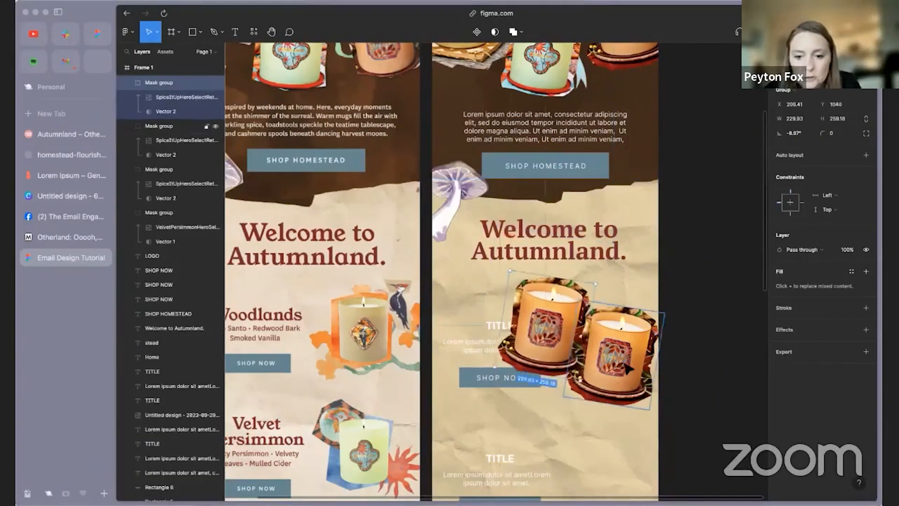
{"action": "left_click", "coordinate": [681, 307]}
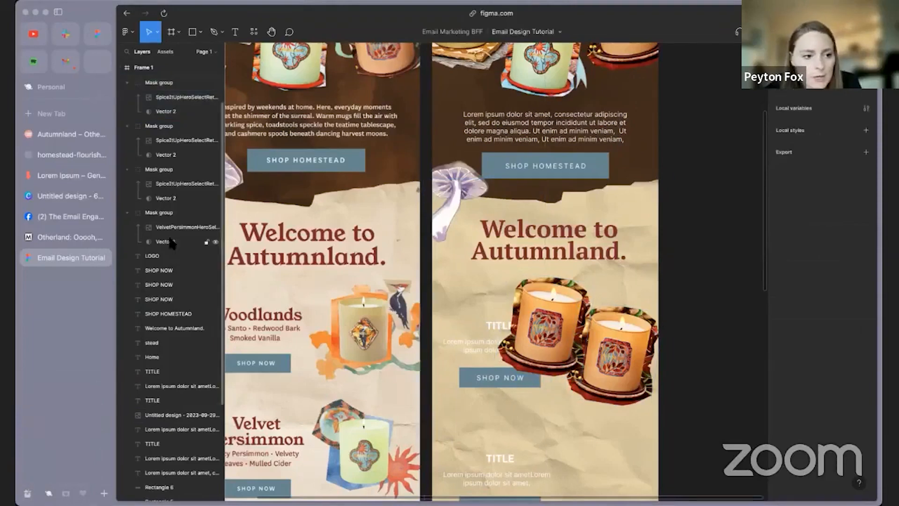
- Switch to Canva, add a blank page, search the photos for "watercolor" and fill the page with the green watercolor texture
{"action": "left_click", "coordinate": [54, 196]}
{"action": "left_click", "coordinate": [588, 457]}
{"action": "left_click", "coordinate": [225, 68]}
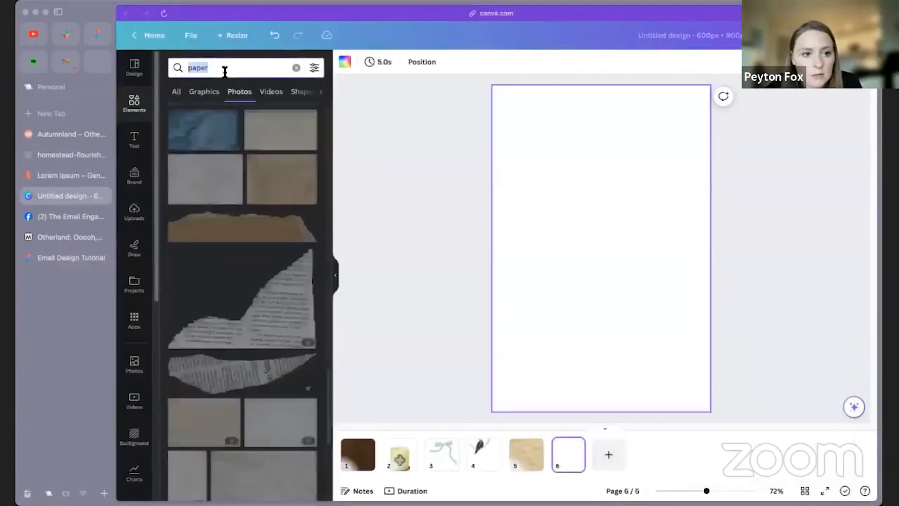
{"action": "type", "text": "watercolor"}
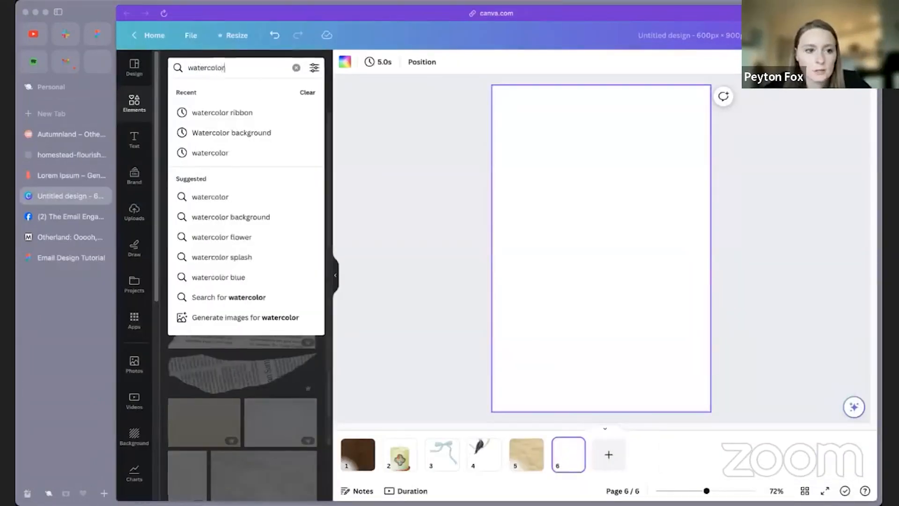
{"action": "key", "text": "Return"}
{"action": "left_click_drag", "start_coordinate": [504, 225], "coordinate": [510, 220]}
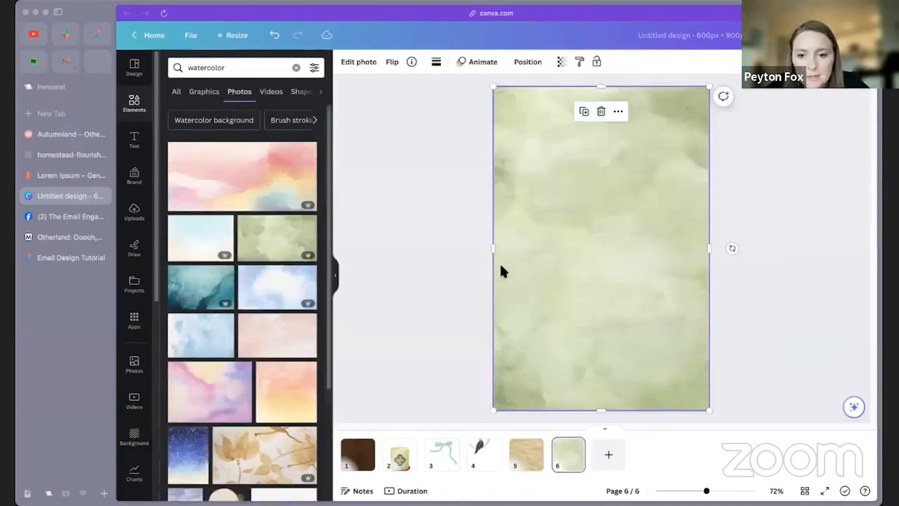
- Switch to Figma and draw a swatch rectangle about 98 by 113 beside the email, filled with sampled burnt orange BF642B
{"action": "left_click", "coordinate": [71, 258]}
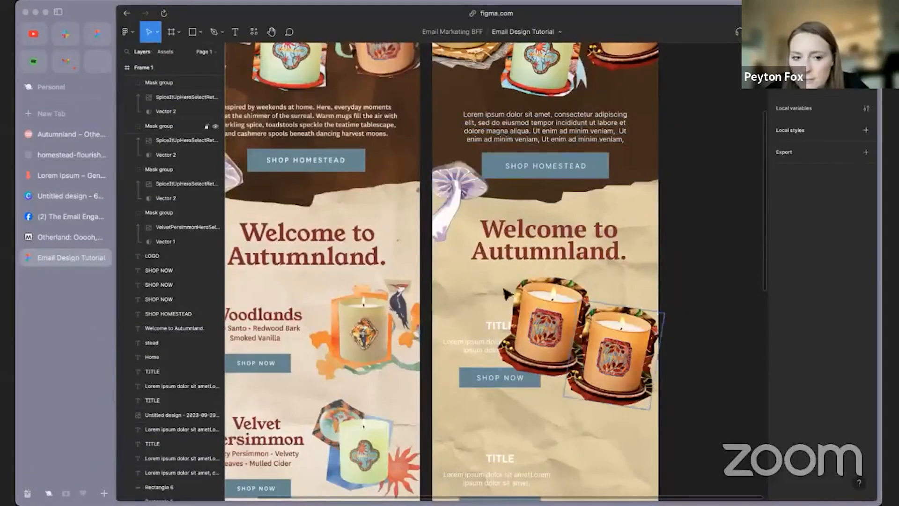
{"action": "key", "text": "r"}
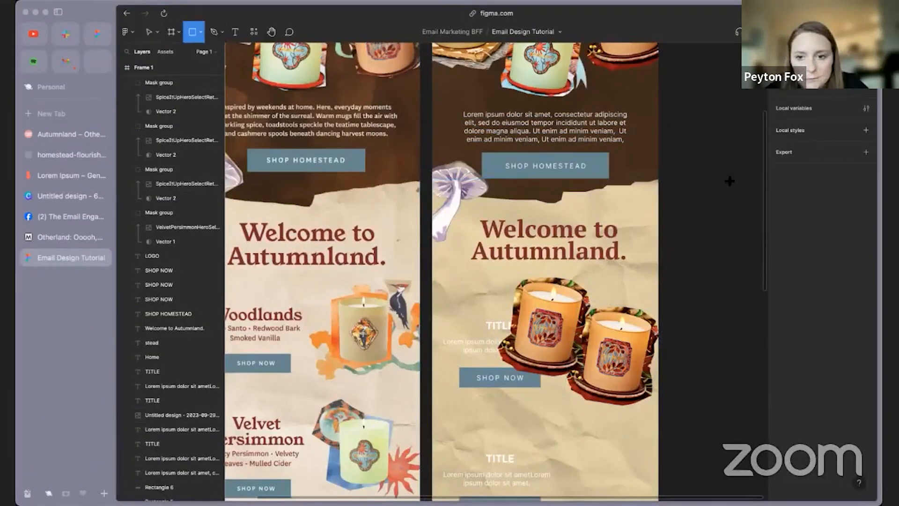
{"action": "left_click_drag", "start_coordinate": [697, 171], "coordinate": [735, 214]}
{"action": "key", "text": "Escape"}
{"action": "left_click", "coordinate": [724, 201]}
{"action": "left_click", "coordinate": [779, 191]}
{"action": "key", "text": "i"}
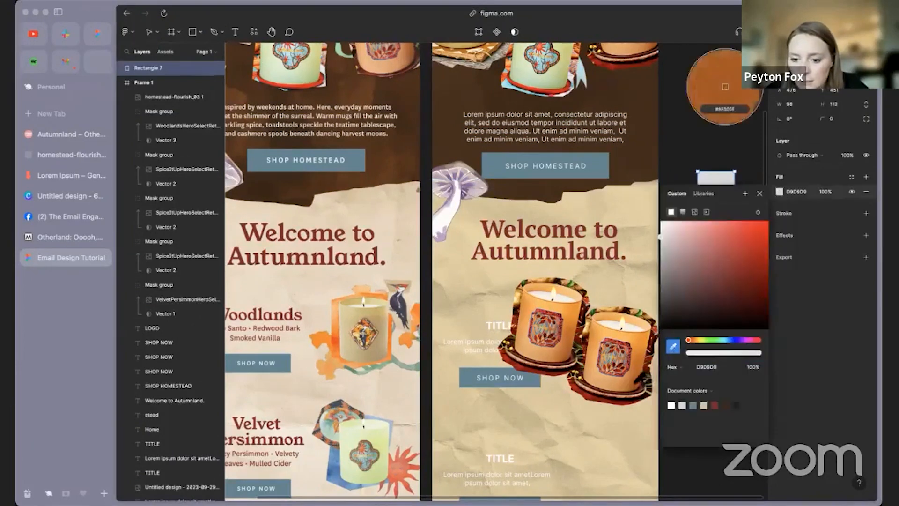
{"action": "left_click", "coordinate": [725, 88]}
{"action": "key", "text": "Escape"}
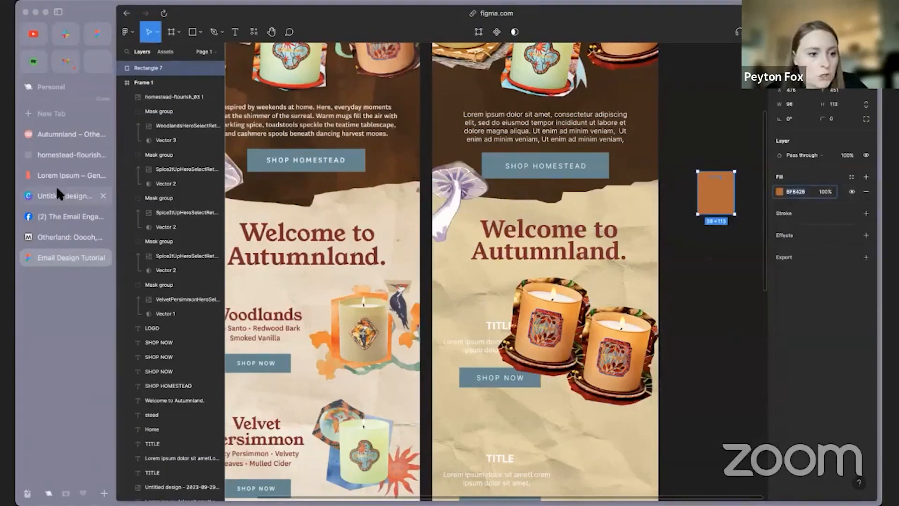
- Switch to Canva and apply a custom duotone to the watercolor photo with #BF642B as the highlights colour
{"action": "left_click", "coordinate": [64, 196]}
{"action": "left_click", "coordinate": [369, 63]}
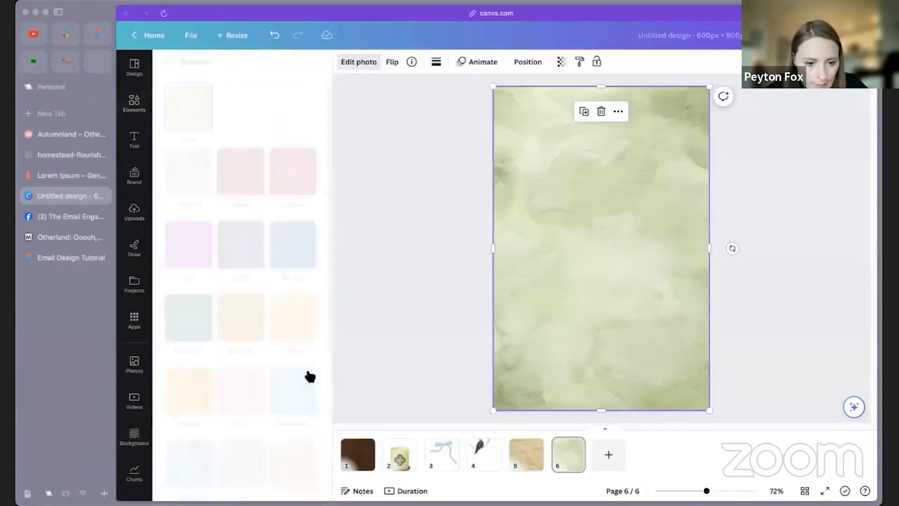
{"action": "left_click", "coordinate": [199, 174]}
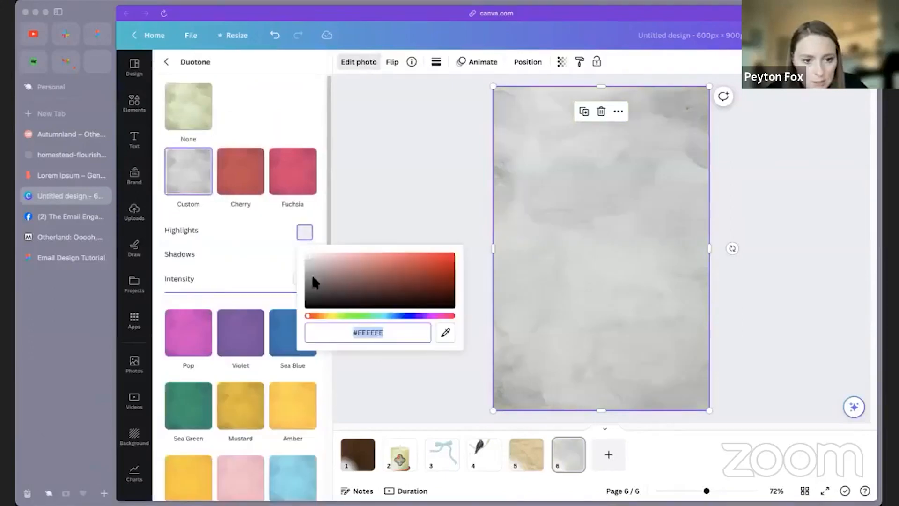
{"action": "type", "text": "#BF642B"}
{"action": "left_click", "coordinate": [303, 256]}
{"action": "left_click", "coordinate": [304, 256]}
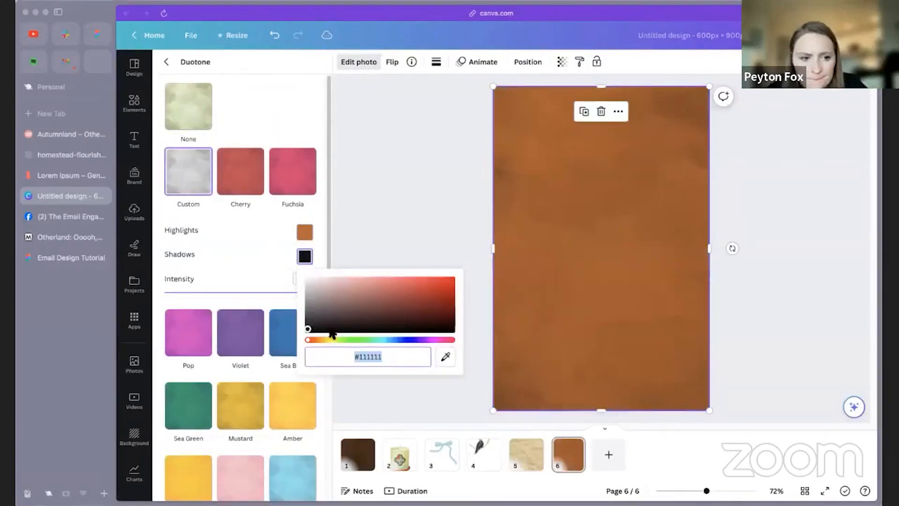
- Resample the Figma swatch's fill as light orange FDB151 from the candle and apply that colour to the Canva duotone's shadows
{"action": "left_click", "coordinate": [60, 257]}
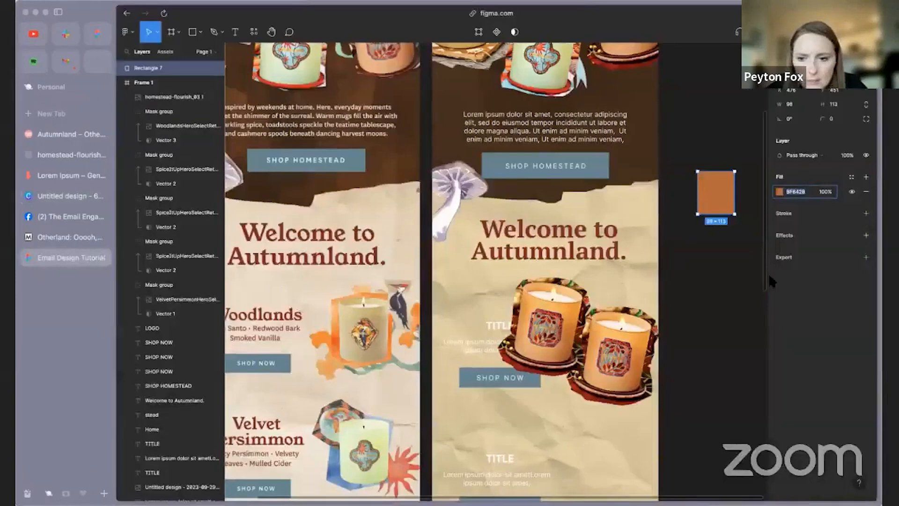
{"action": "left_click", "coordinate": [779, 191]}
{"action": "key", "text": "i"}
{"action": "left_click", "coordinate": [640, 52]}
{"action": "left_click", "coordinate": [795, 192]}
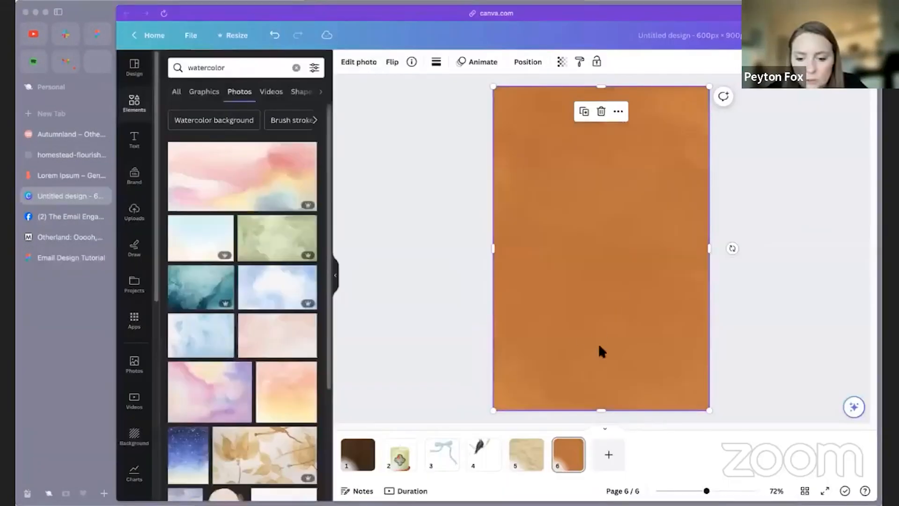
- Change the watercolor photo's duotone shadows colour to white, #FFFFFF, trying darker tones on the way
{"action": "left_click", "coordinate": [379, 68]}
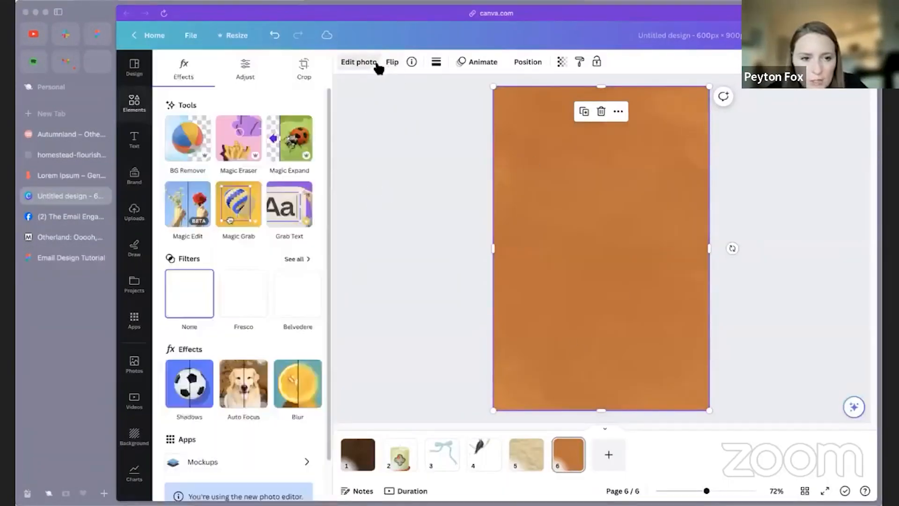
{"action": "left_click", "coordinate": [297, 375]}
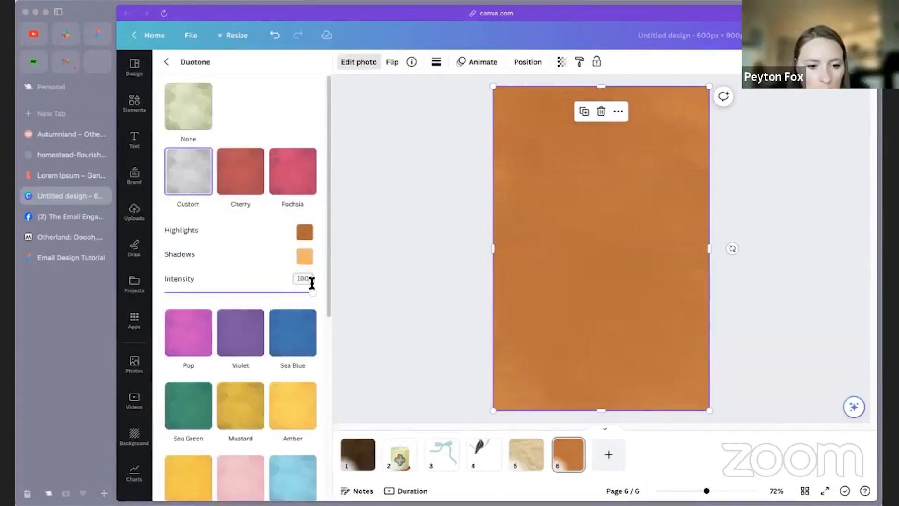
{"action": "mouse_move", "coordinate": [296, 296]}
{"action": "left_mouse_down"}
{"action": "mouse_move", "coordinate": [277, 294]}
{"action": "mouse_move", "coordinate": [312, 293]}
{"action": "left_mouse_up"}
{"action": "left_click", "coordinate": [304, 257]}
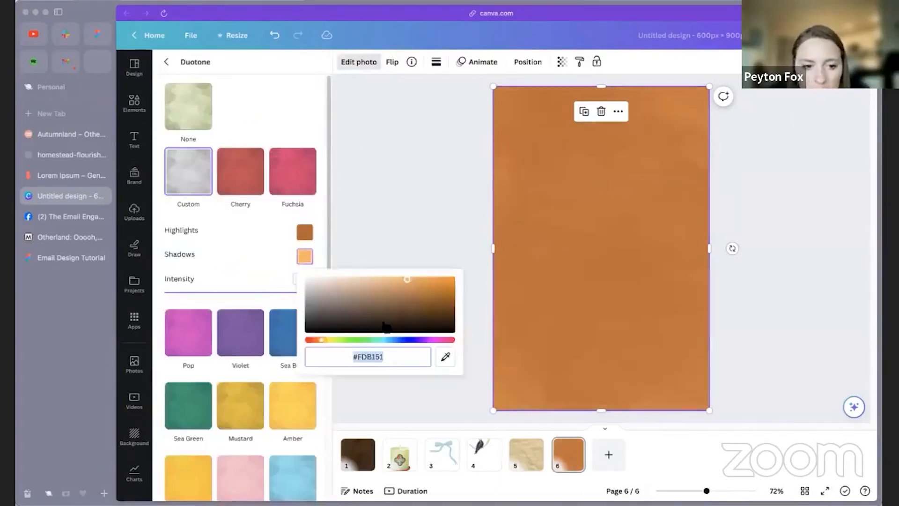
{"action": "left_click_drag", "start_coordinate": [407, 279], "coordinate": [462, 319]}
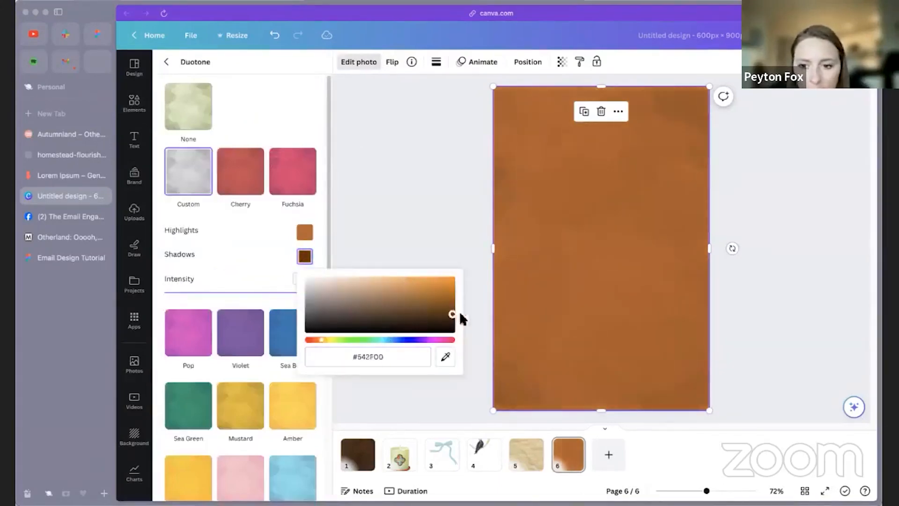
{"action": "left_click_drag", "start_coordinate": [371, 314], "coordinate": [331, 279]}
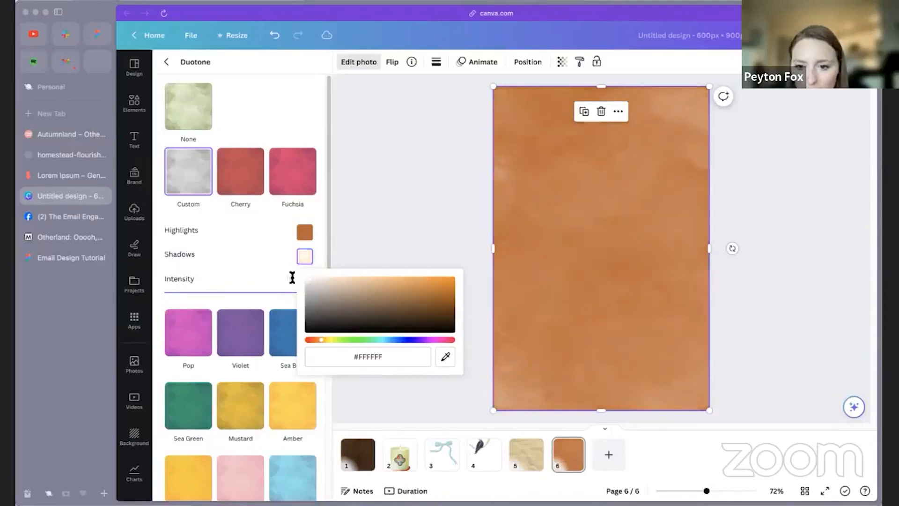
- Download the orange watercolor page as a PNG
{"action": "left_click", "coordinate": [850, 35]}
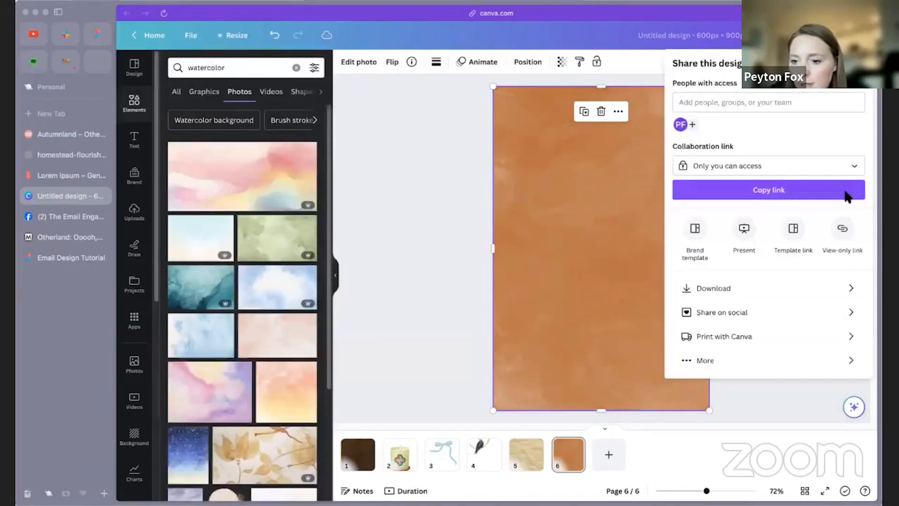
{"action": "left_click", "coordinate": [815, 286]}
{"action": "left_click", "coordinate": [847, 272]}
{"action": "left_click", "coordinate": [769, 376]}
{"action": "left_click", "coordinate": [782, 309]}
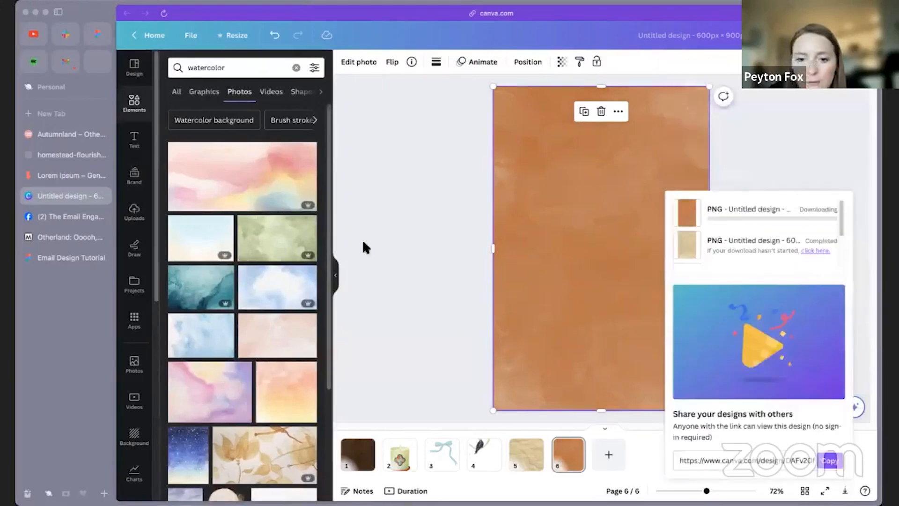
- Switch to Figma, place the downloaded orange watercolor image on the canvas and shrink it beside the new email
{"action": "mouse_move", "coordinate": [100, 36]}
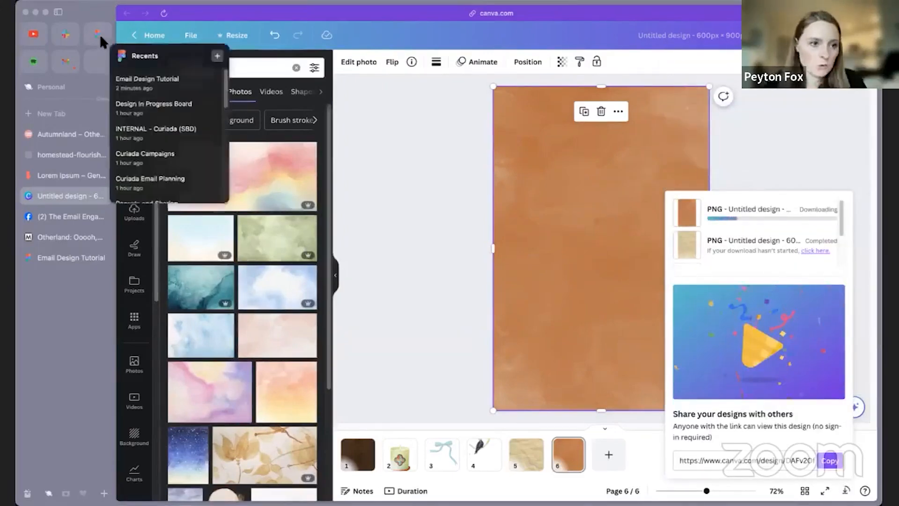
{"action": "left_click", "coordinate": [60, 257]}
{"action": "mouse_move", "coordinate": [29, 491]}
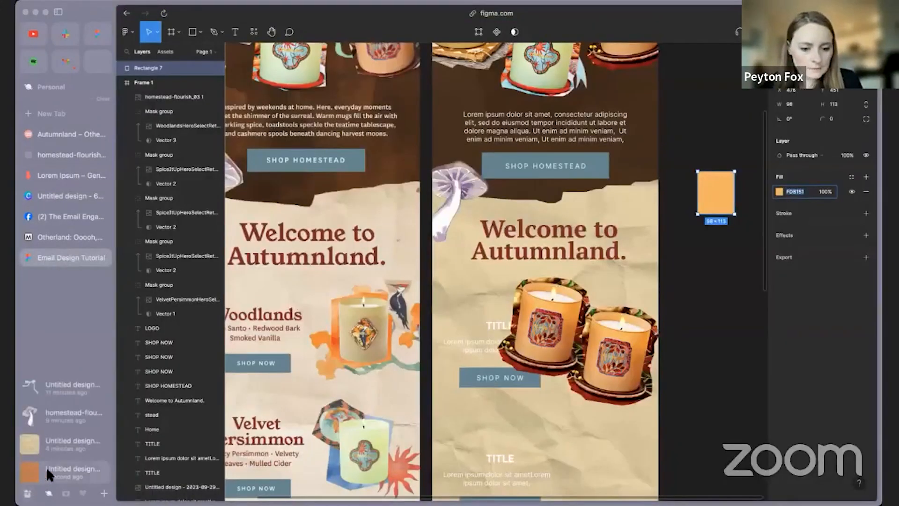
{"action": "left_click_drag", "start_coordinate": [46, 472], "coordinate": [674, 319]}
{"action": "left_click_drag", "start_coordinate": [651, 479], "coordinate": [665, 298]}
{"action": "left_click", "coordinate": [667, 315]}
- Move the duplicate candle group out onto the watercolor image and nest that image in its mask group above the candle picture
{"action": "left_click", "coordinate": [570, 341]}
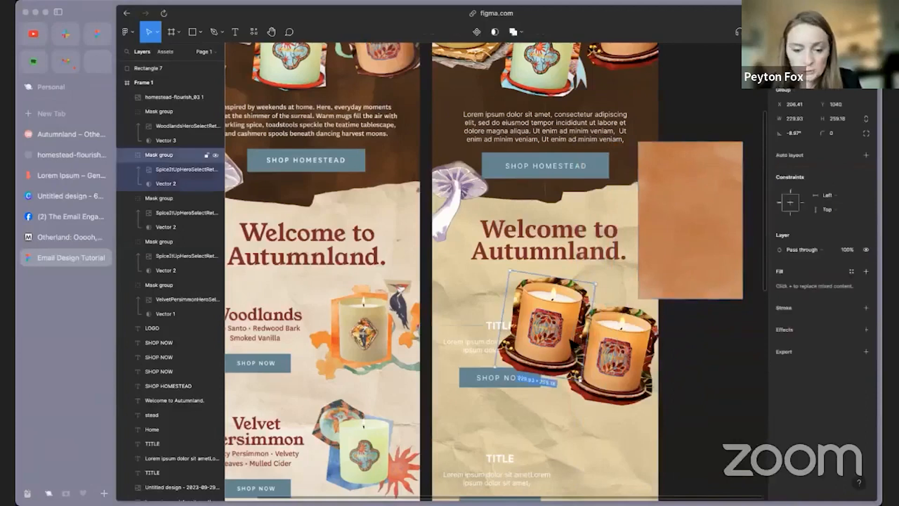
{"action": "left_click_drag", "start_coordinate": [543, 348], "coordinate": [696, 243]}
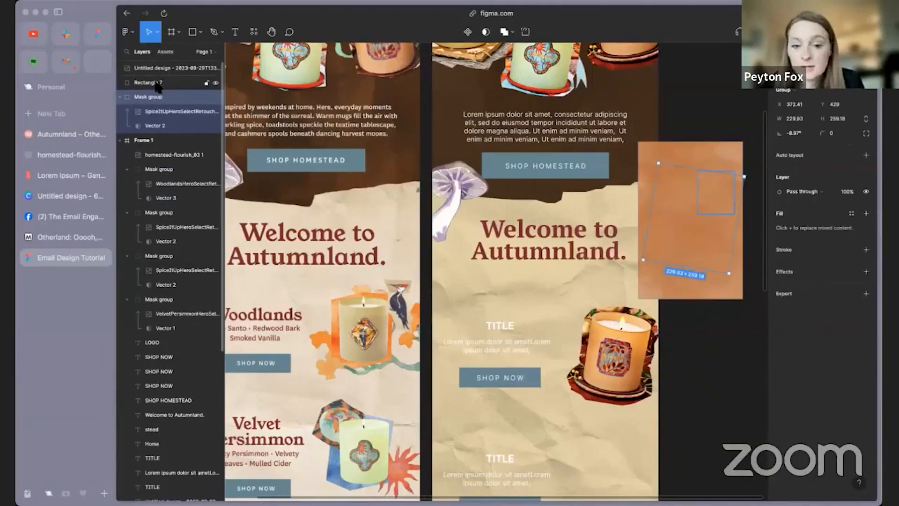
{"action": "left_click_drag", "start_coordinate": [157, 87], "coordinate": [170, 104]}
{"action": "left_click", "coordinate": [170, 70]}
- Move the swatch aside, place the masked watercolor shape over the first product's candle and enlarge it to about 256 by 289
{"action": "left_click", "coordinate": [719, 197]}
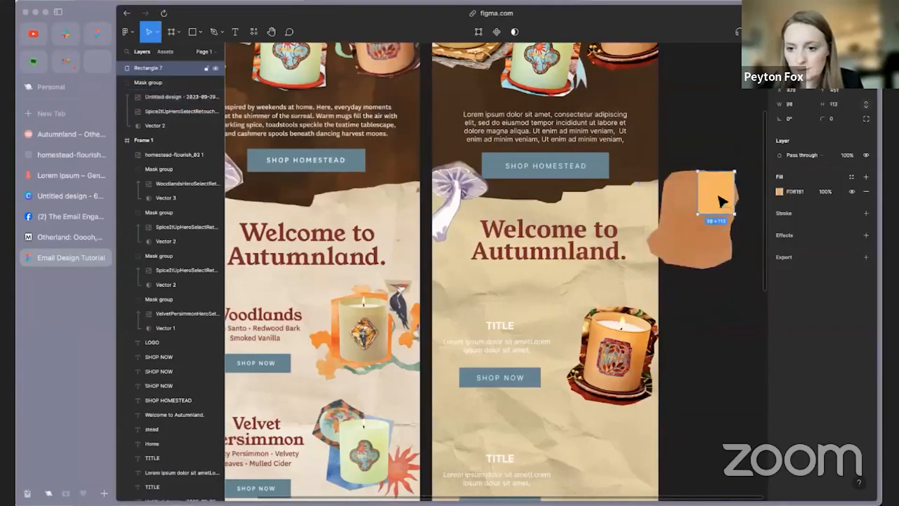
{"action": "left_click_drag", "start_coordinate": [722, 199], "coordinate": [735, 117]}
{"action": "left_click_drag", "start_coordinate": [717, 219], "coordinate": [630, 353]}
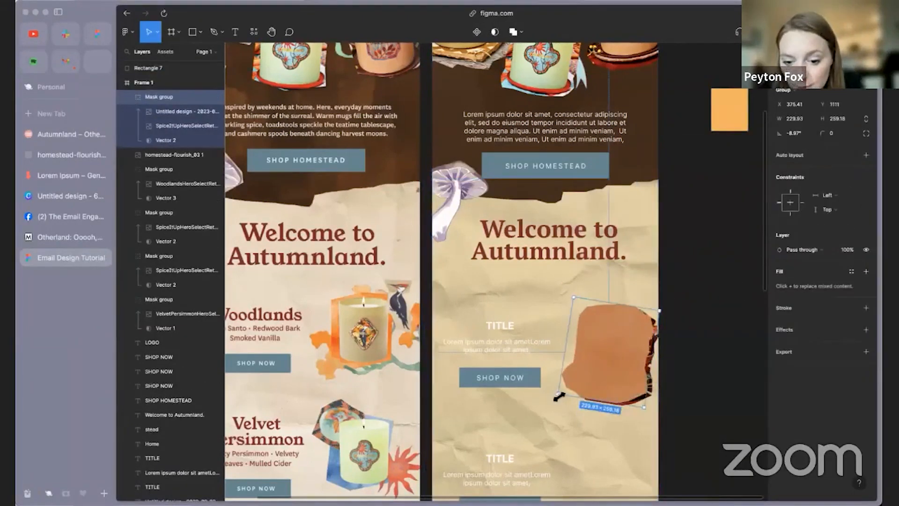
{"action": "left_click_drag", "start_coordinate": [559, 396], "coordinate": [551, 406]}
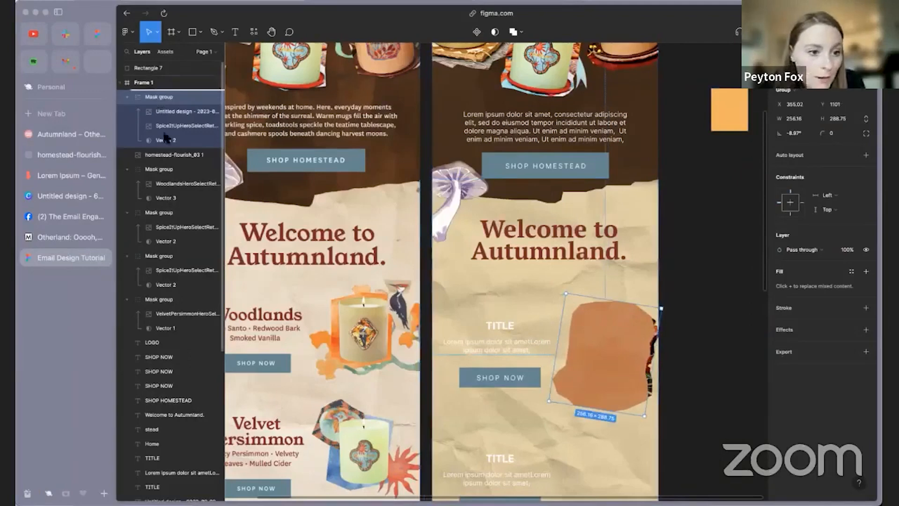
- Reorder the watercolor shape's mask group beneath the product candle's group and nudge the shape slightly to the right
{"action": "left_click_drag", "start_coordinate": [164, 133], "coordinate": [162, 207]}
{"action": "left_click_drag", "start_coordinate": [163, 160], "coordinate": [164, 248]}
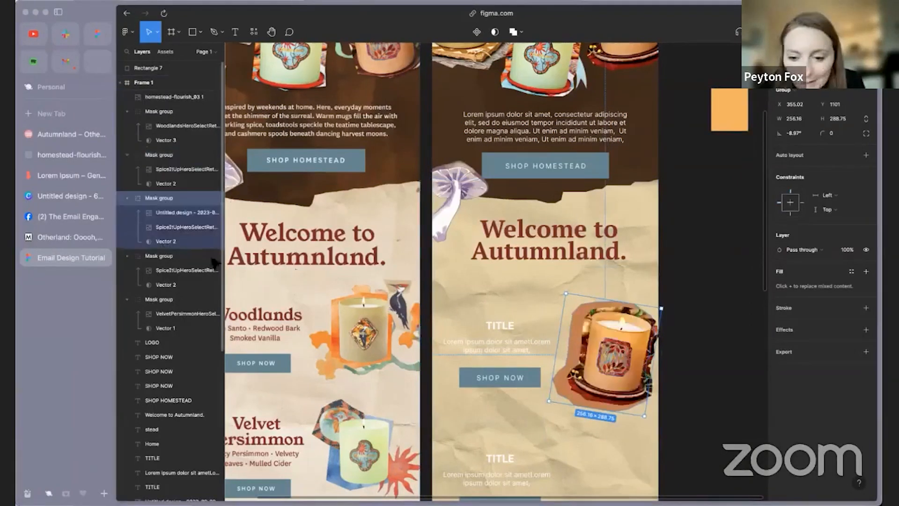
{"action": "left_click_drag", "start_coordinate": [562, 389], "coordinate": [566, 389]}
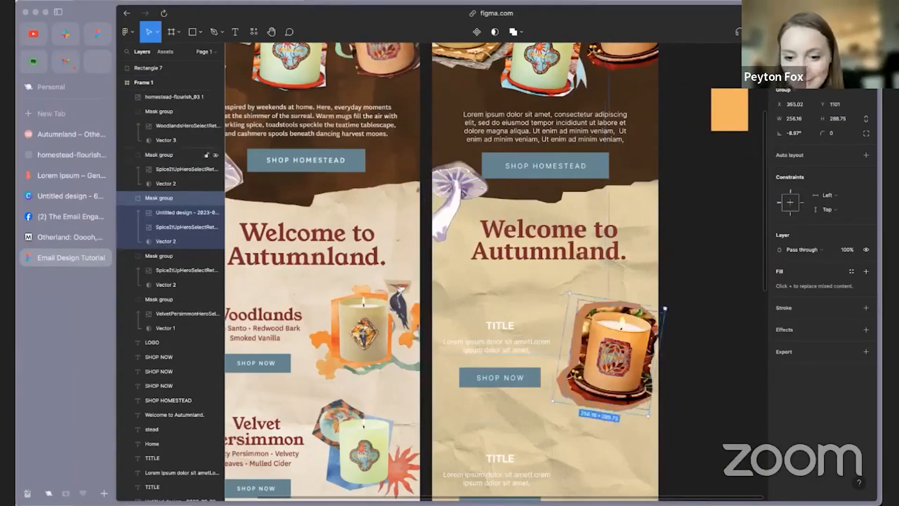
{"action": "left_click", "coordinate": [715, 380]}
- Rotate the product candle and its watercolor backing together to about 0° so that they stand upright
{"action": "scroll", "coordinate": [712, 374], "scroll_direction": "up", "scroll_amount": 5}
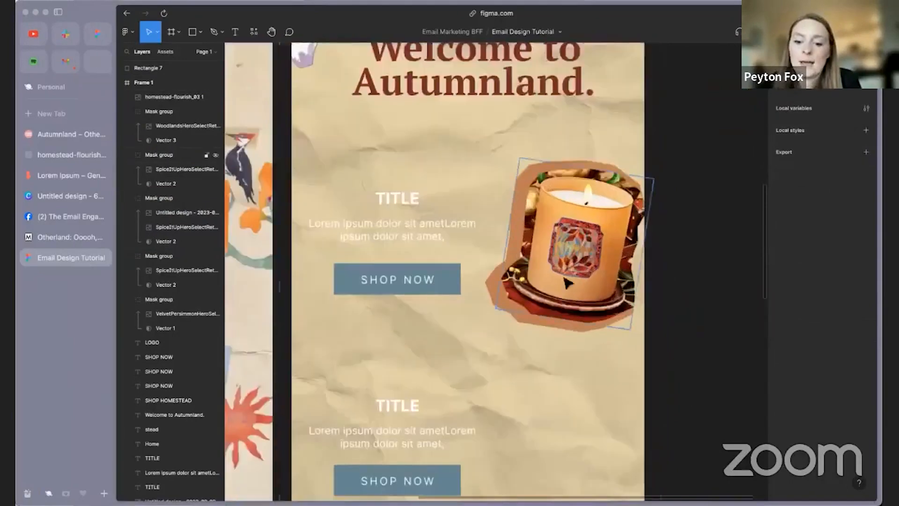
{"action": "left_click", "coordinate": [576, 304]}
{"action": "left_click", "coordinate": [576, 304], "text": "shift"}
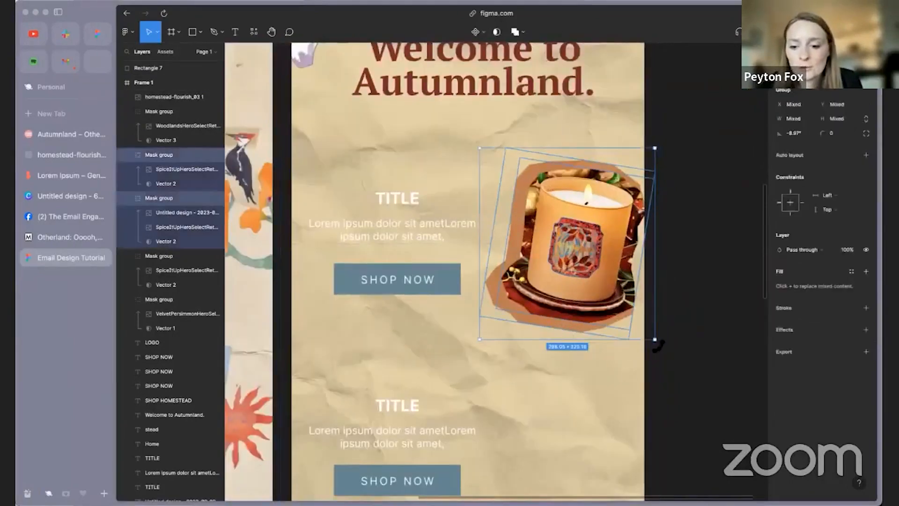
{"action": "left_click_drag", "start_coordinate": [658, 346], "coordinate": [678, 348]}
{"action": "left_click", "coordinate": [678, 348]}
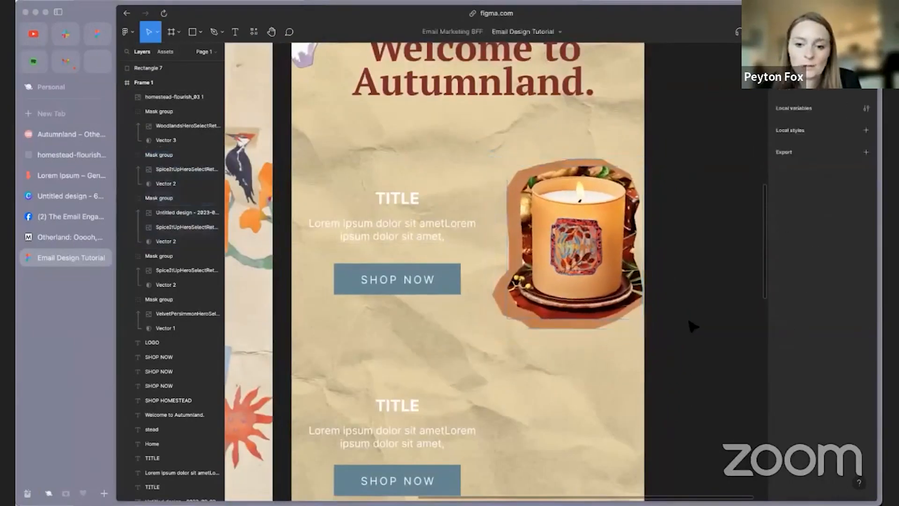
- Enlarge the watercolor backing shape up and to the left to about 252 wide, widening the border around the candle
{"action": "left_click", "coordinate": [504, 267]}
{"action": "mouse_move", "coordinate": [494, 159]}
{"action": "left_mouse_down"}
{"action": "mouse_move", "coordinate": [488, 151]}
{"action": "mouse_move", "coordinate": [508, 171]}
{"action": "mouse_move", "coordinate": [503, 156]}
{"action": "left_mouse_up"}
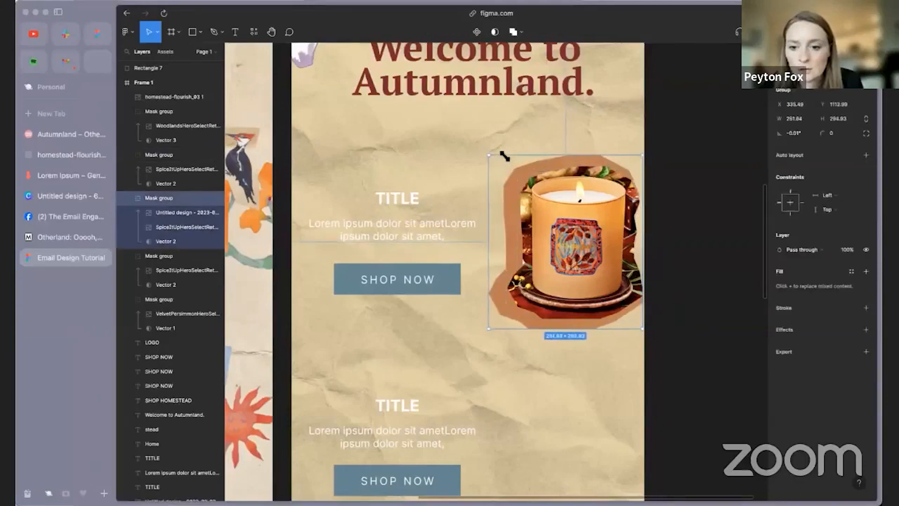
{"action": "left_click", "coordinate": [667, 301]}
{"action": "scroll", "coordinate": [669, 297], "scroll_direction": "down", "scroll_amount": 5}
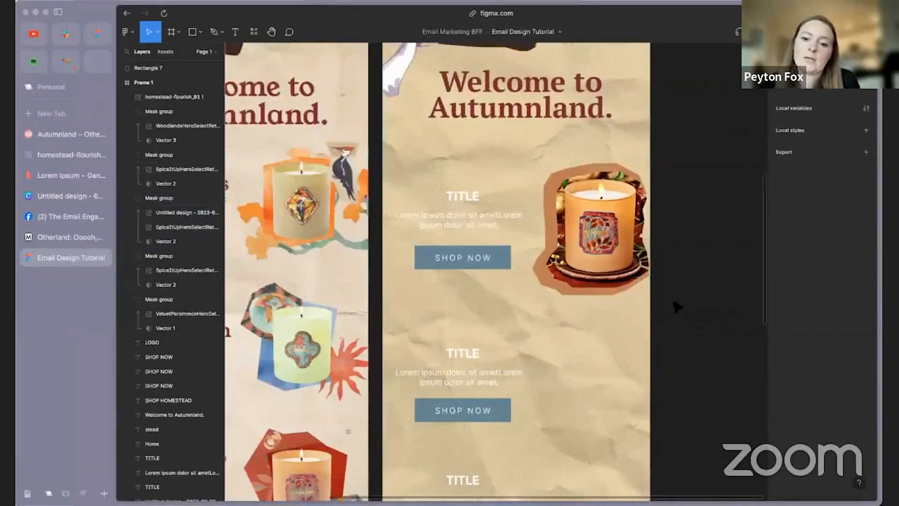
- Examine the first product's candle and its watercolor border up close and against the reference email
{"action": "left_click", "coordinate": [553, 286]}
{"action": "scroll", "coordinate": [571, 293], "scroll_direction": "up", "scroll_amount": 5}
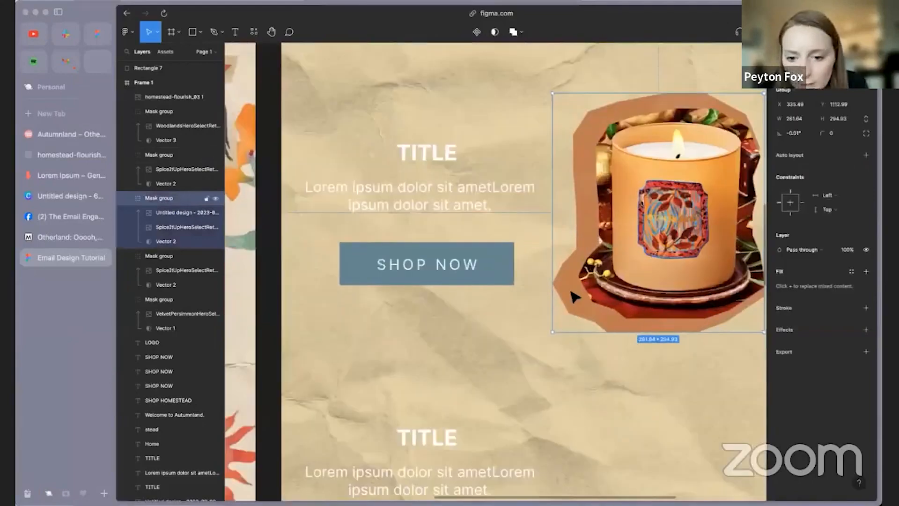
{"action": "left_click_drag", "start_coordinate": [640, 323], "coordinate": [658, 377]}
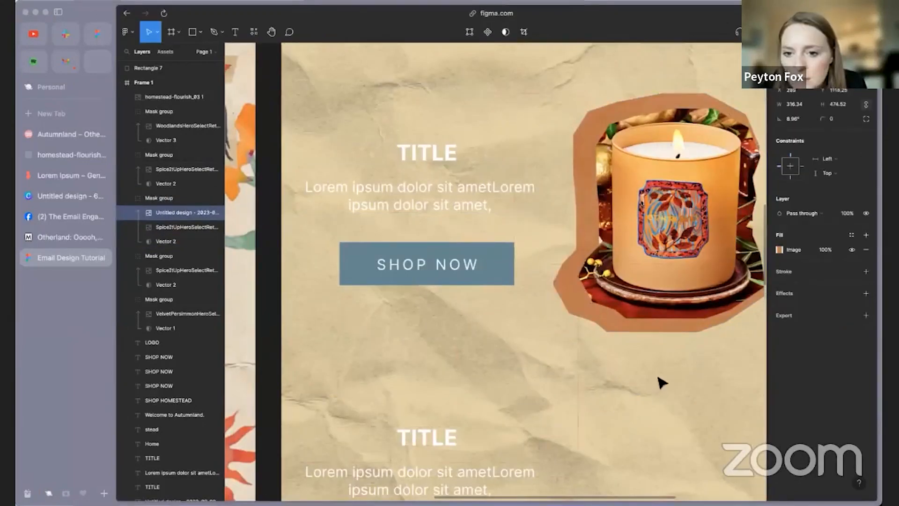
{"action": "left_click", "coordinate": [660, 376]}
{"action": "scroll", "coordinate": [662, 378], "scroll_direction": "down", "scroll_amount": 5}
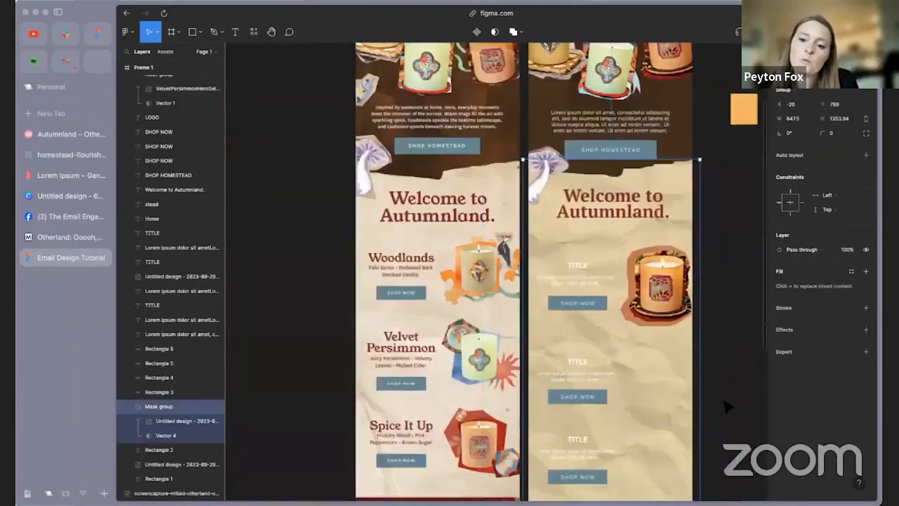
{"action": "left_click", "coordinate": [727, 402]}
{"action": "scroll", "coordinate": [738, 302], "scroll_direction": "up", "scroll_amount": 3}
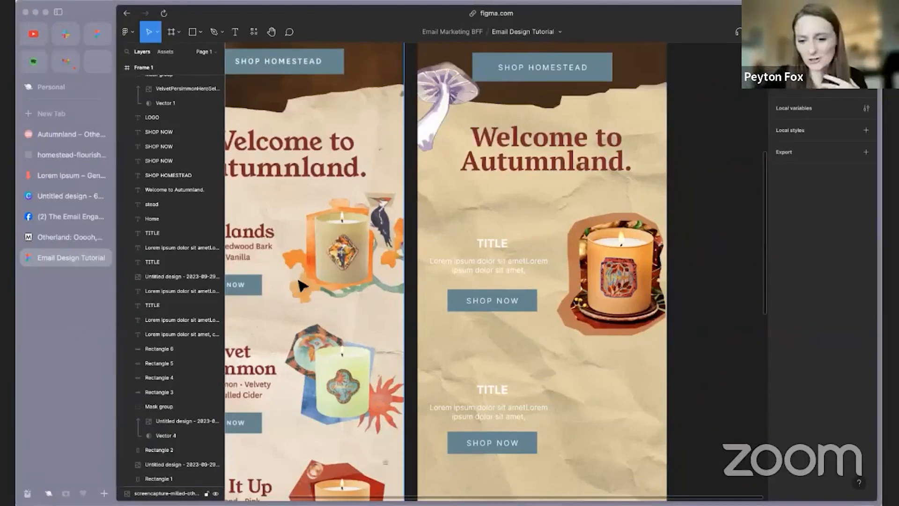
- Recolor the first product's title and description to the dark red sampled from the "Welcome to Autumnland." heading
{"action": "left_click", "coordinate": [491, 247]}
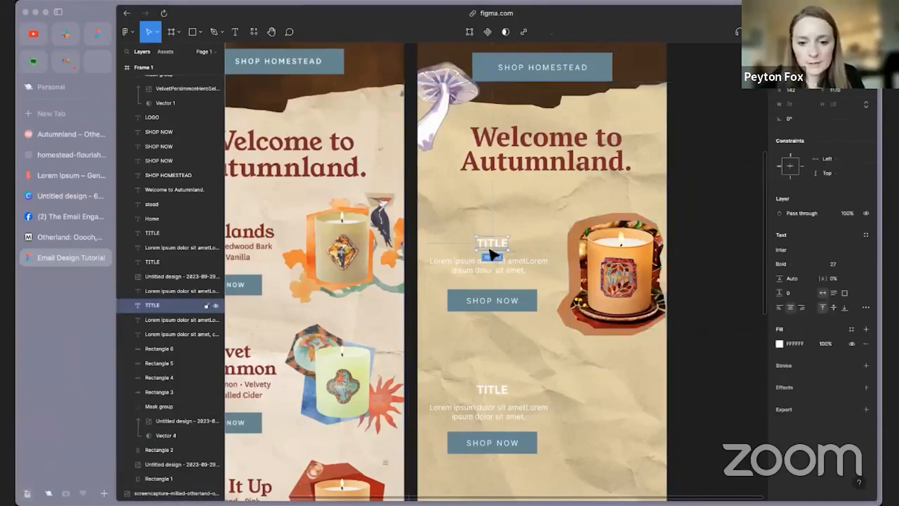
{"action": "left_click", "coordinate": [491, 260], "text": "shift"}
{"action": "left_click", "coordinate": [779, 379]}
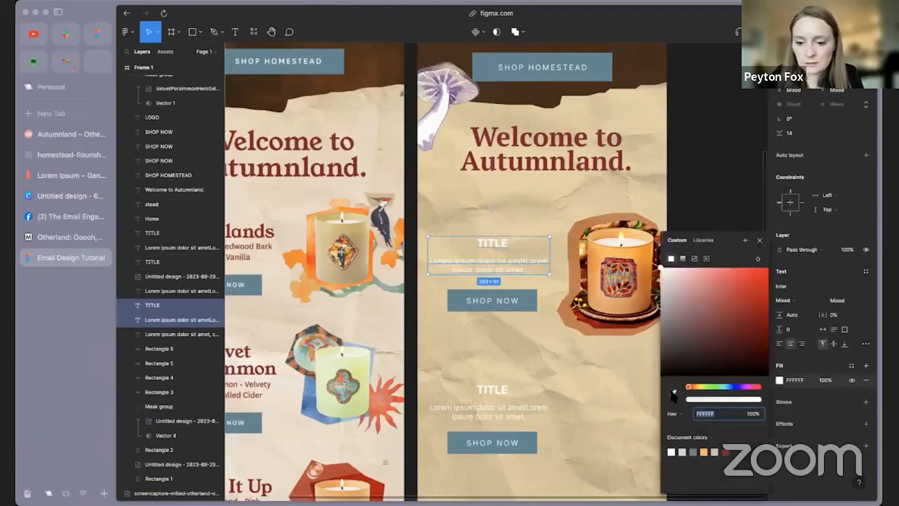
{"action": "left_click", "coordinate": [673, 395]}
{"action": "left_click", "coordinate": [531, 165]}
{"action": "left_click", "coordinate": [706, 189]}
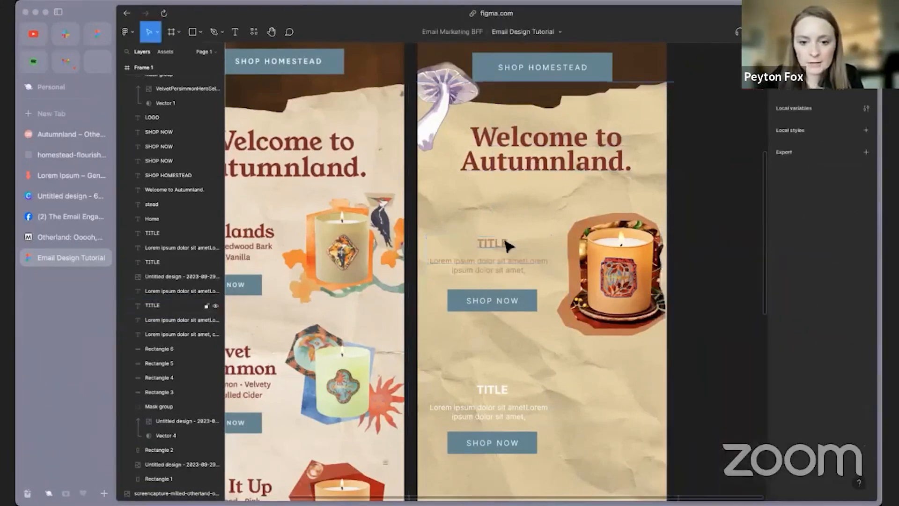
{"action": "scroll", "coordinate": [560, 284], "scroll_direction": "left", "scroll_amount": 3}
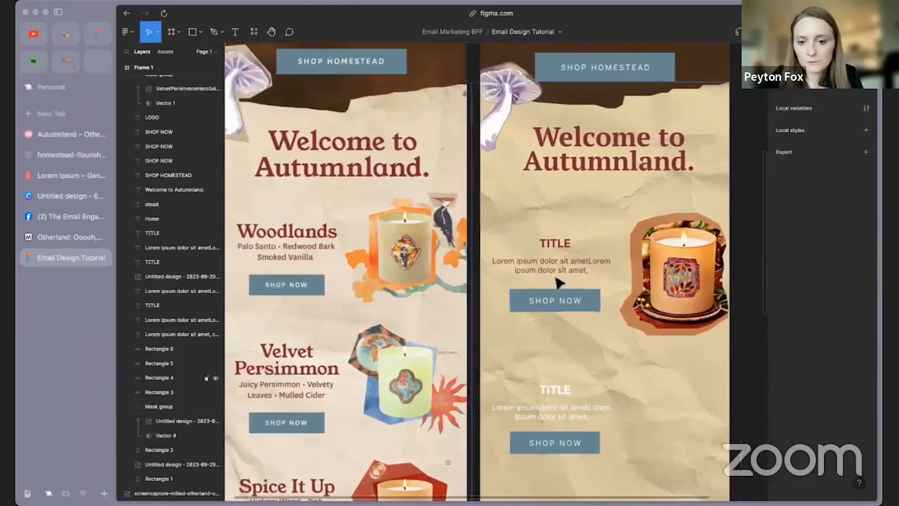
- Retype the first product's placeholder title as Woodlands and delete that title text
{"action": "double_click", "coordinate": [549, 242]}
{"action": "type", "text": "Woodlands"}
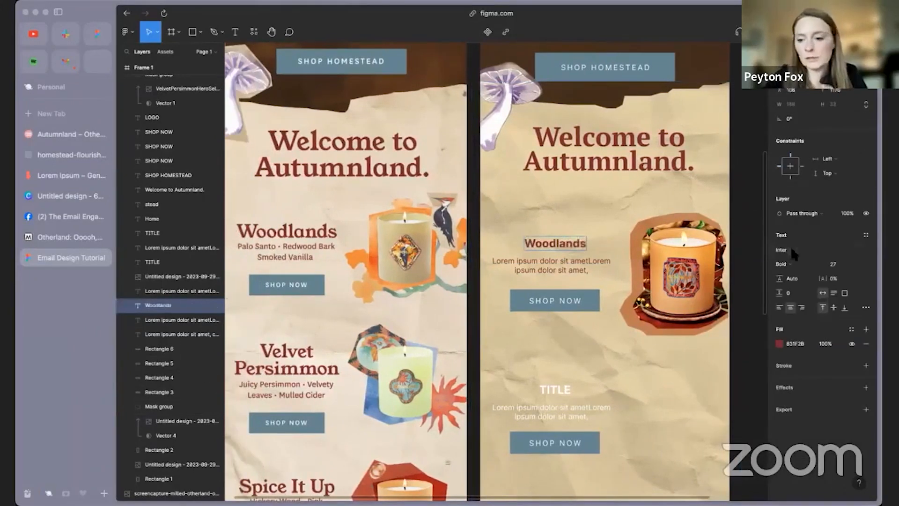
{"action": "key", "text": "Escape"}
{"action": "key", "text": "BackSpace"}
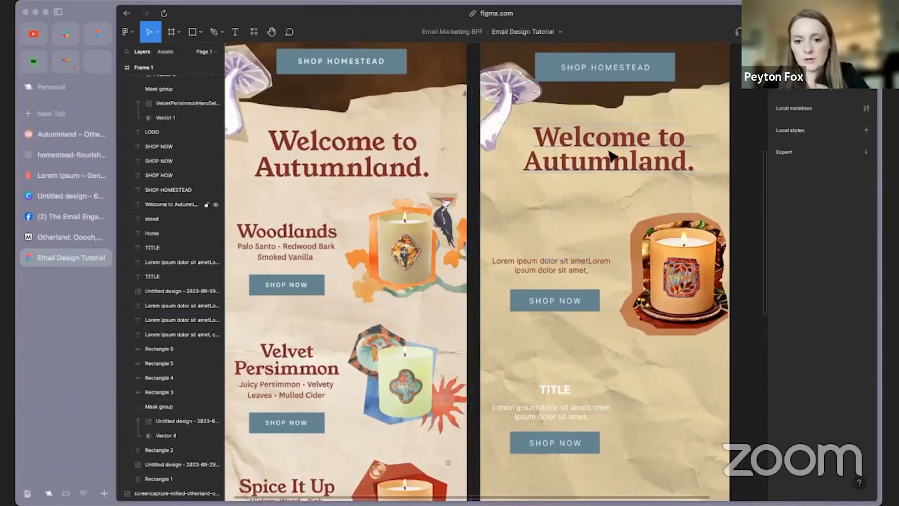
- Duplicate the "Welcome to Autumnland." heading above the first product's description and change the copy's text to Woodlands
{"action": "left_click", "coordinate": [609, 154]}
{"action": "key", "text": "super+d"}
{"action": "left_click_drag", "start_coordinate": [604, 152], "coordinate": [576, 232]}
{"action": "double_click", "coordinate": [575, 232]}
{"action": "type", "text": "Woodlands"}
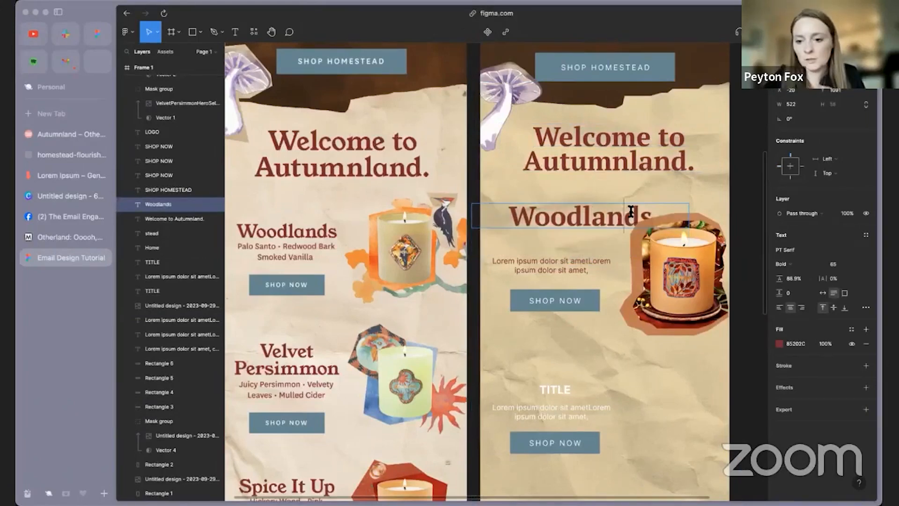
- Set the Woodlands title's font size to 45 and move it just above the first product's description
{"action": "key", "text": "super+a"}
{"action": "type", "text": "45"}
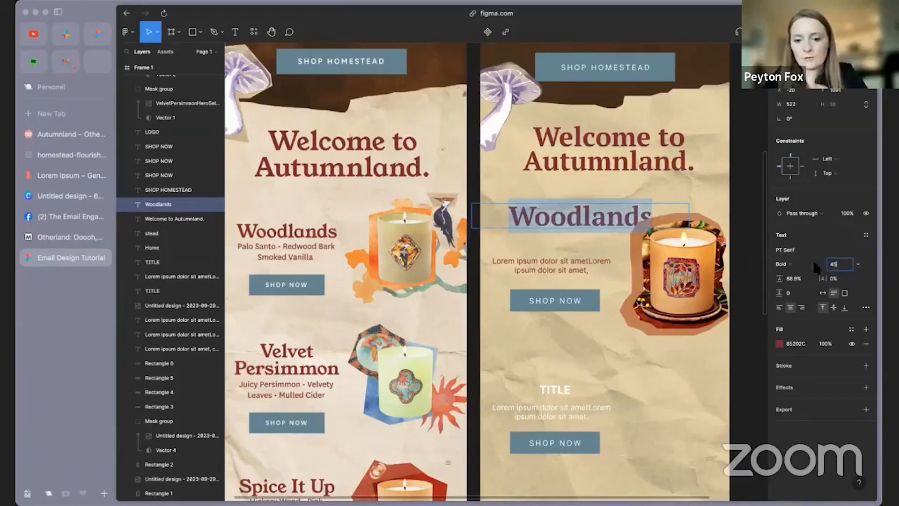
{"action": "key", "text": "Return"}
{"action": "left_click_drag", "start_coordinate": [605, 217], "coordinate": [580, 243]}
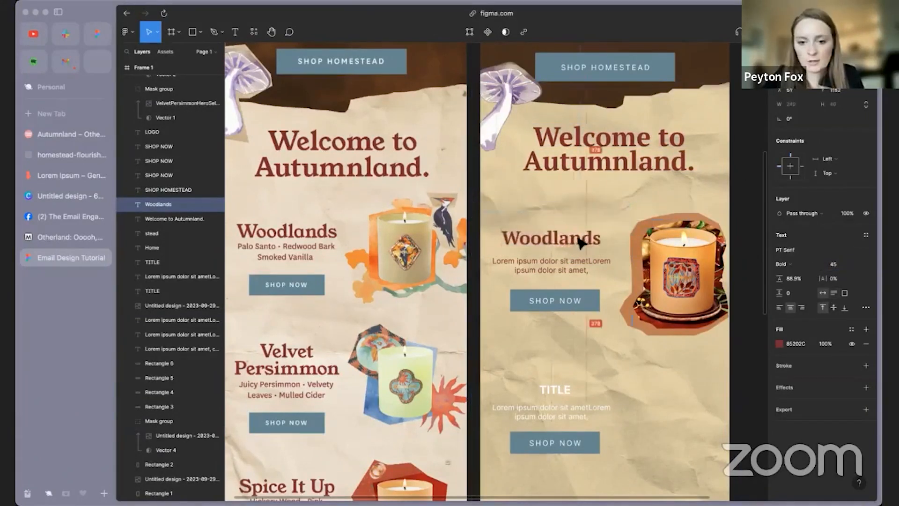
- Replace the first product's placeholder description with "Palo Santo - Redwood Bark Smoked Vanilla"
{"action": "double_click", "coordinate": [586, 262]}
{"action": "type", "text": "Plao sant"}
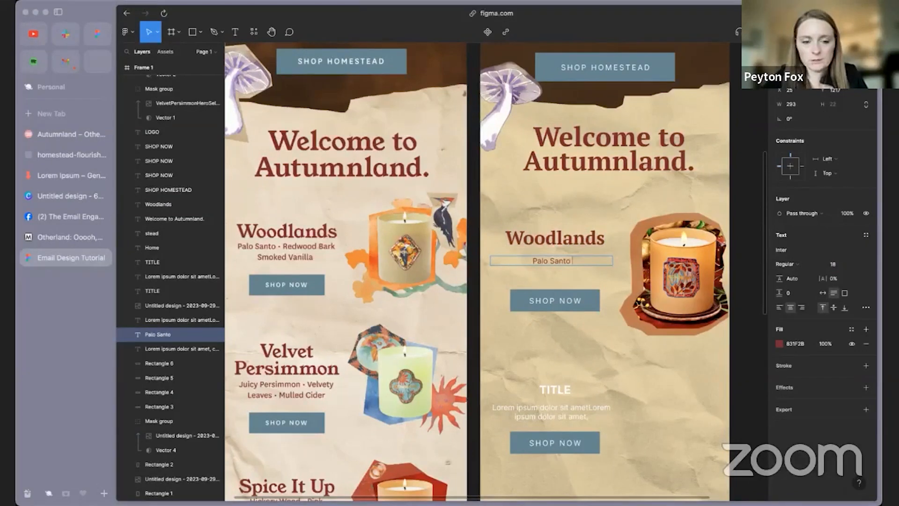
{"action": "type", "text": "o Redwood Bark Smoked Vanilla"}
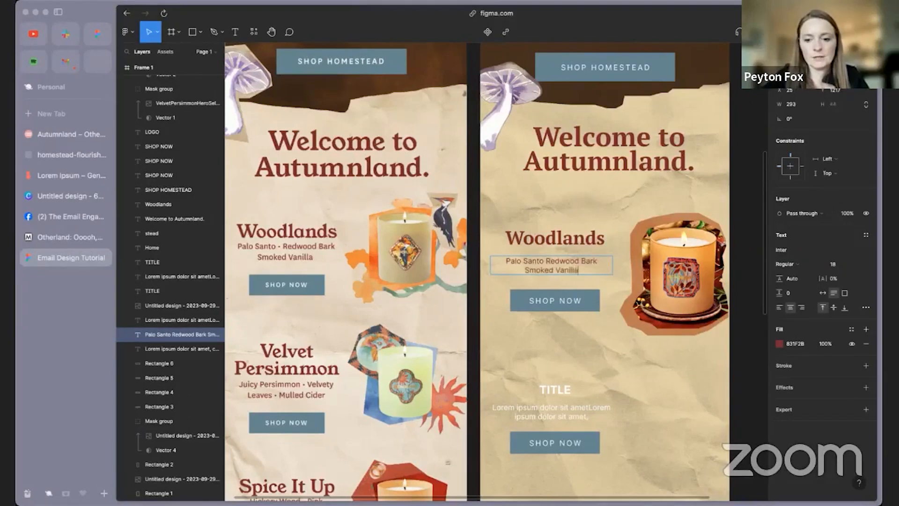
{"action": "left_click", "coordinate": [548, 262]}
{"action": "type", "text": "|"}
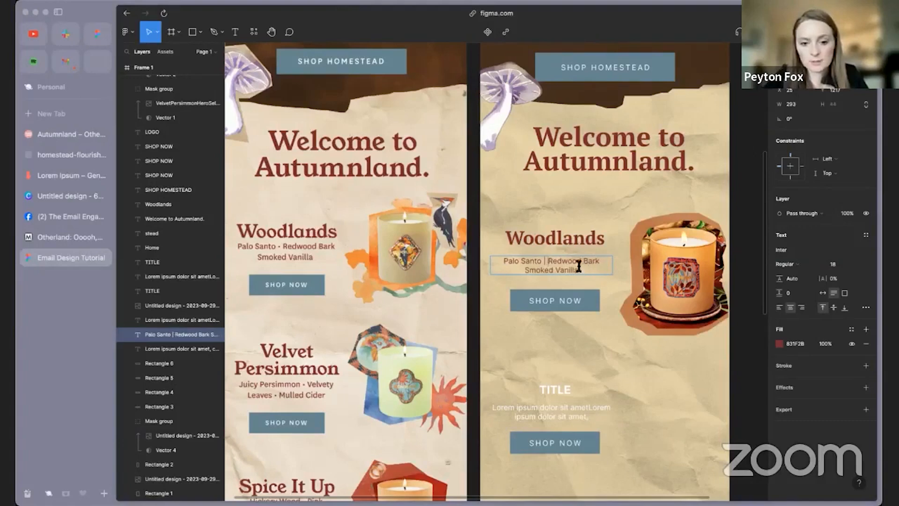
{"action": "key", "text": "BackSpace"}
{"action": "key", "text": "BackSpace"}
{"action": "type", "text": "-"}
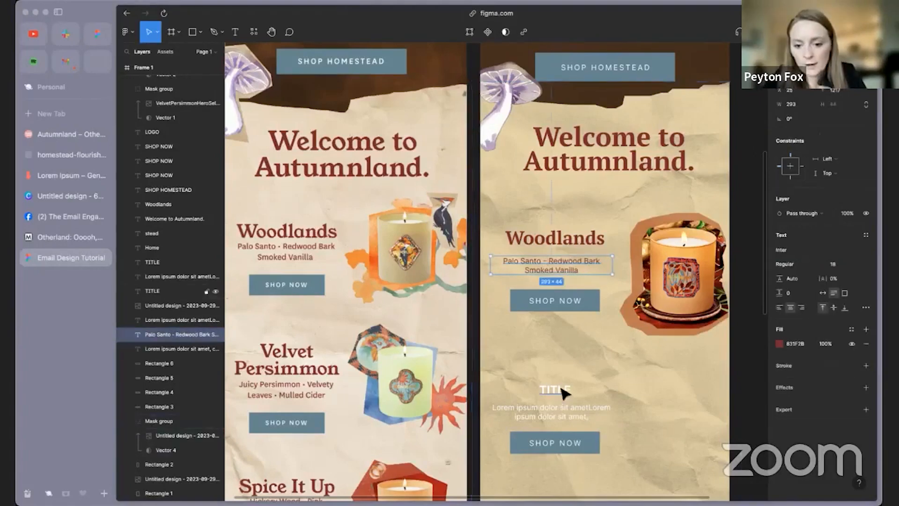
- Replace the second and third products' placeholder texts with copies of the Woodlands title and its description
{"action": "left_click", "coordinate": [565, 393]}
{"action": "key", "text": "Delete"}
{"action": "left_click", "coordinate": [564, 262]}
{"action": "left_click", "coordinate": [574, 241], "text": "shift"}
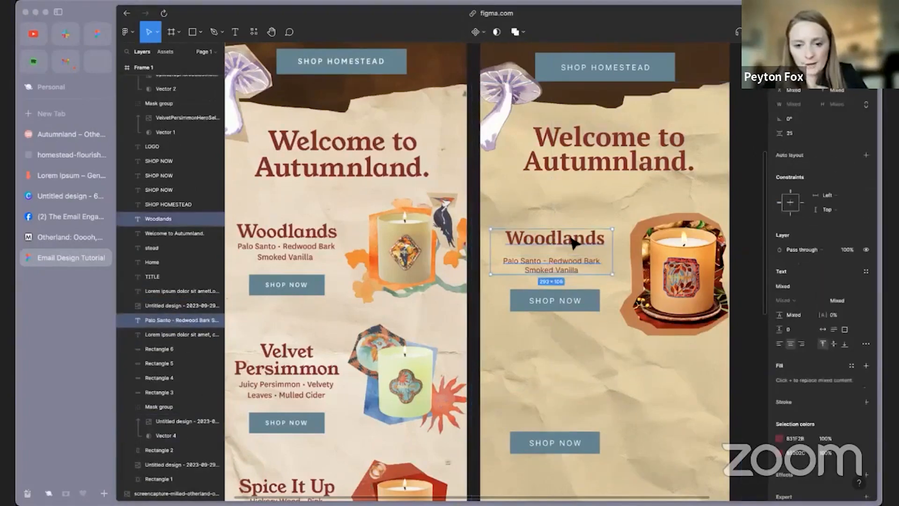
{"action": "left_click_drag", "start_coordinate": [574, 241], "coordinate": [591, 395]}
{"action": "scroll", "coordinate": [589, 392], "scroll_direction": "down", "scroll_amount": 3}
{"action": "left_click_drag", "start_coordinate": [583, 239], "coordinate": [587, 359]}
{"action": "left_click", "coordinate": [679, 365]}
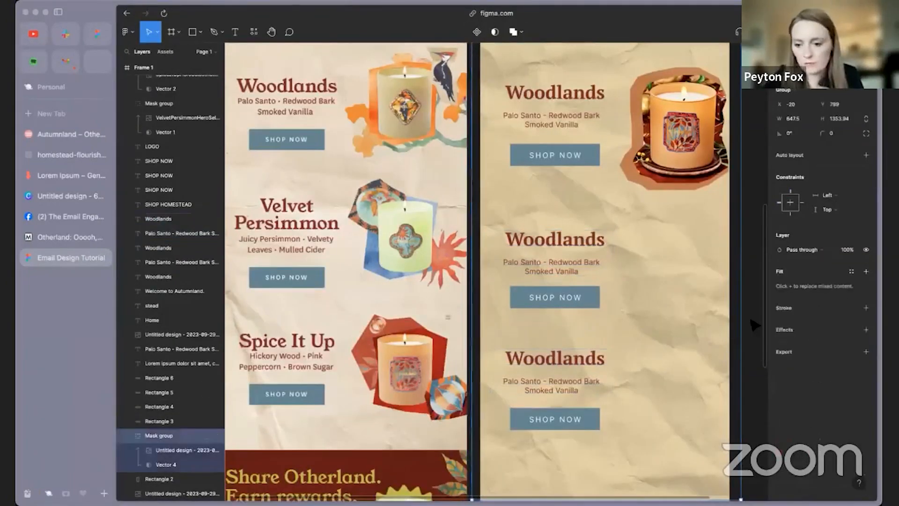
- Copy the first product's candle with its watercolor backing beside the second and third products
{"action": "scroll", "coordinate": [740, 308], "scroll_direction": "down", "scroll_amount": 4}
{"action": "left_click", "coordinate": [703, 214]}
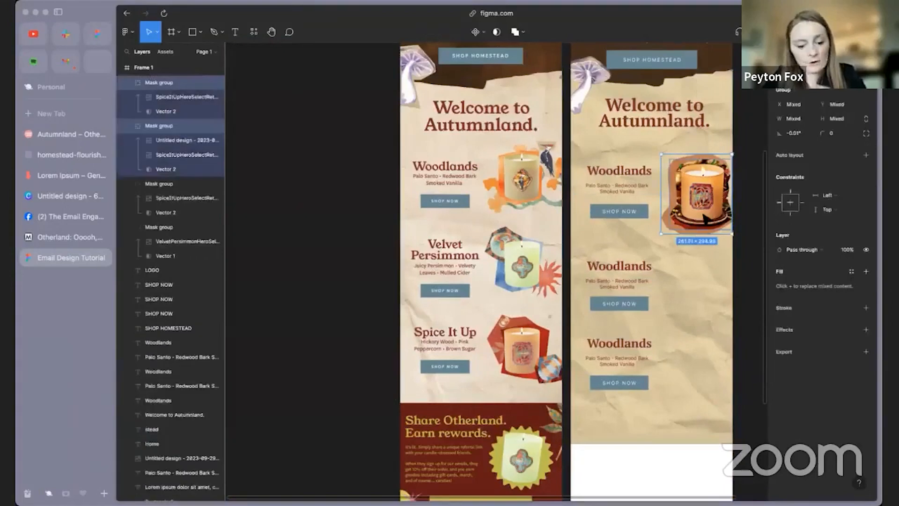
{"action": "left_click_drag", "start_coordinate": [705, 218], "coordinate": [703, 383]}
- Move the third product's title, description and button down together to center them beside their candle
{"action": "left_click", "coordinate": [627, 377]}
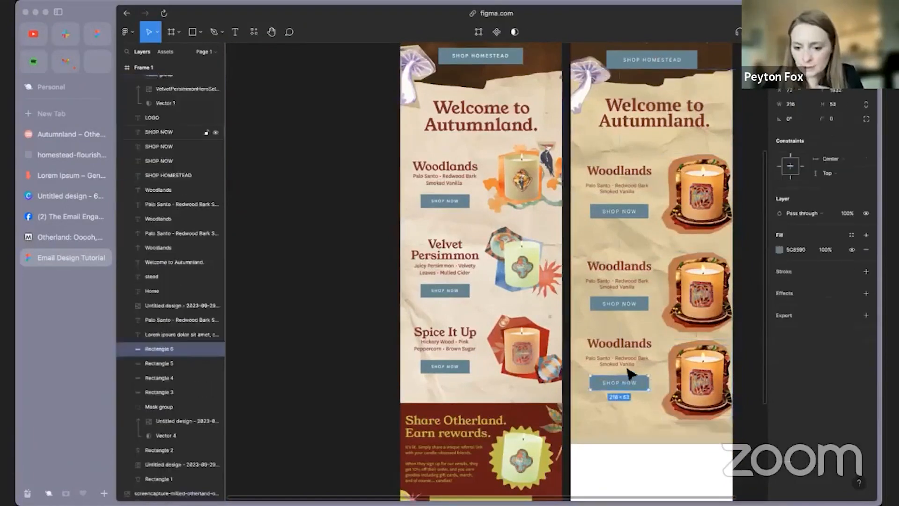
{"action": "left_click", "coordinate": [623, 383], "text": "shift"}
{"action": "left_click", "coordinate": [625, 361], "text": "shift"}
{"action": "left_click", "coordinate": [631, 347], "text": "shift"}
{"action": "left_click_drag", "start_coordinate": [633, 373], "coordinate": [633, 384]}
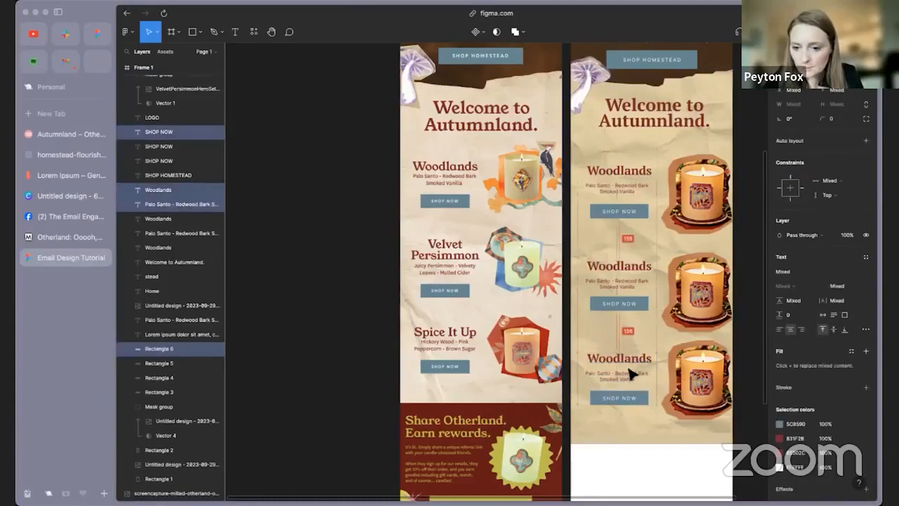
- Move the second and first products' titles, descriptions and buttons slightly down to center each set beside its candle
{"action": "left_click", "coordinate": [629, 299]}
{"action": "left_click", "coordinate": [626, 303], "text": "shift"}
{"action": "left_click", "coordinate": [625, 283], "text": "shift"}
{"action": "left_click", "coordinate": [626, 268], "text": "shift"}
{"action": "left_click_drag", "start_coordinate": [626, 284], "coordinate": [626, 291]}
{"action": "left_click", "coordinate": [630, 207]}
{"action": "left_click", "coordinate": [626, 210], "text": "shift"}
{"action": "left_click", "coordinate": [624, 187], "text": "shift"}
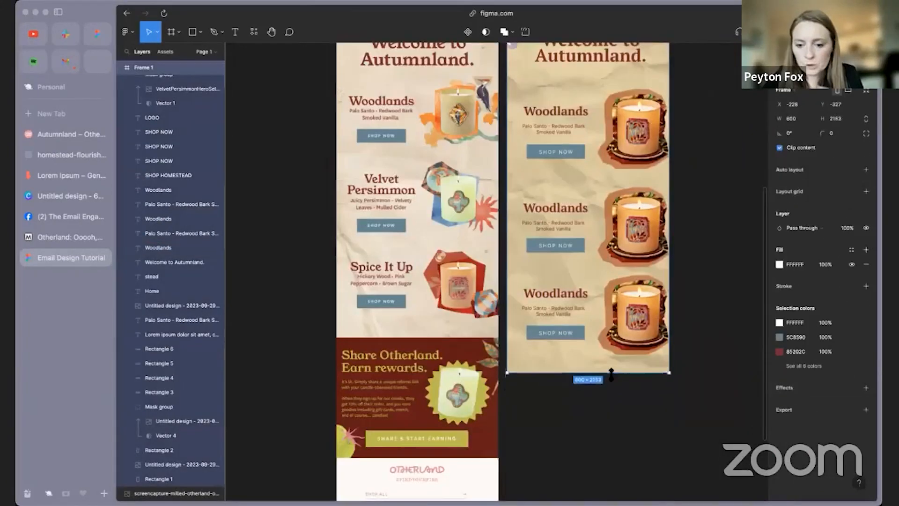
- Shorten the email frame to end just below the third product and delete the orange color swatch beside the email
{"action": "left_click_drag", "start_coordinate": [612, 373], "coordinate": [612, 368]}
{"action": "left_click", "coordinate": [608, 406]}
{"action": "scroll", "coordinate": [561, 320], "scroll_direction": "up", "scroll_amount": 3}
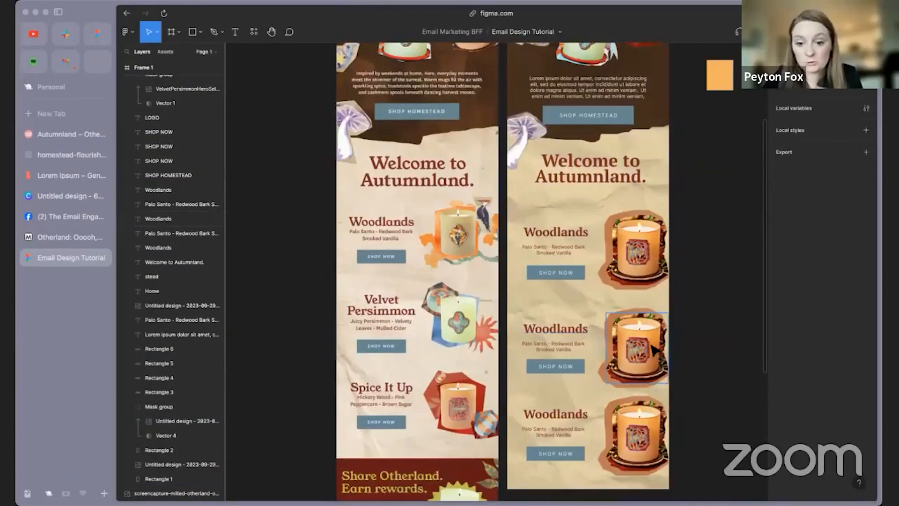
{"action": "left_click", "coordinate": [721, 74]}
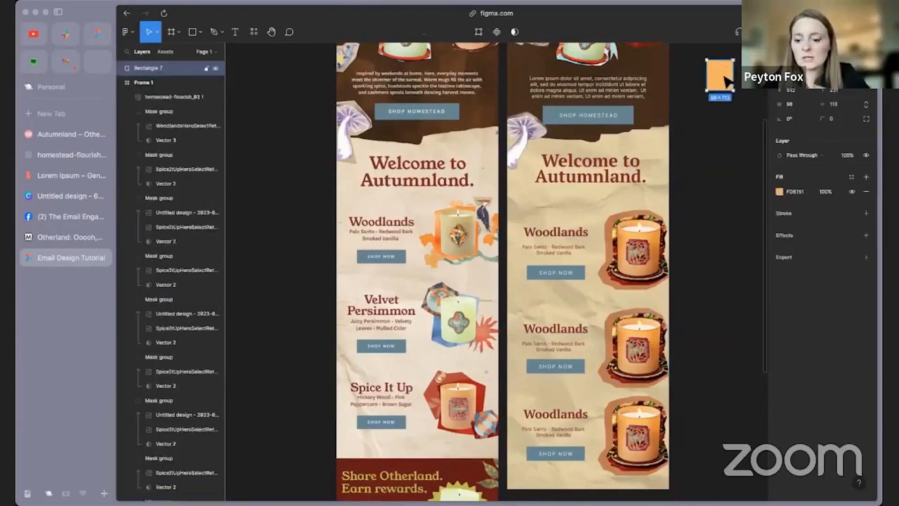
{"action": "key", "text": "Delete"}
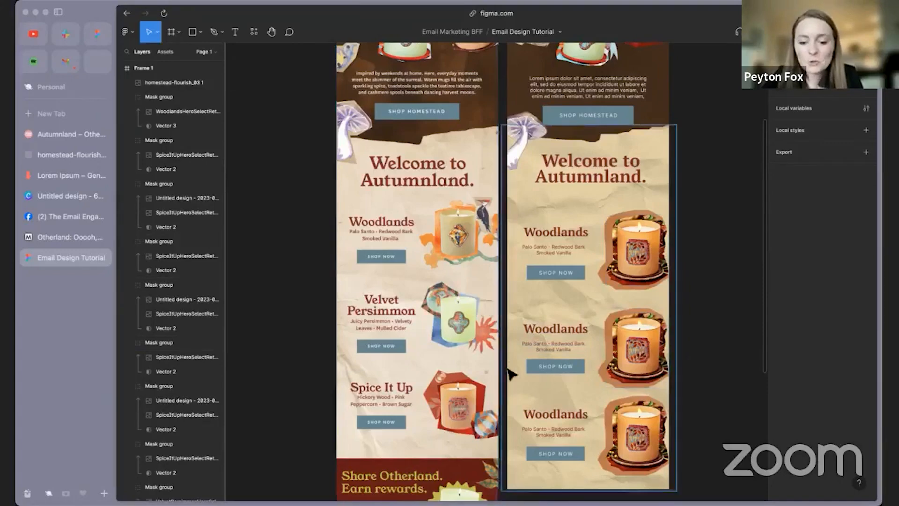
- Place a copy of the purple mushroom over the first candle's lower right edge, shrunk to about 153 by 184
{"action": "scroll", "coordinate": [480, 258], "scroll_direction": "up", "scroll_amount": 2}
{"action": "scroll", "coordinate": [480, 258], "scroll_direction": "up", "scroll_amount": 3}
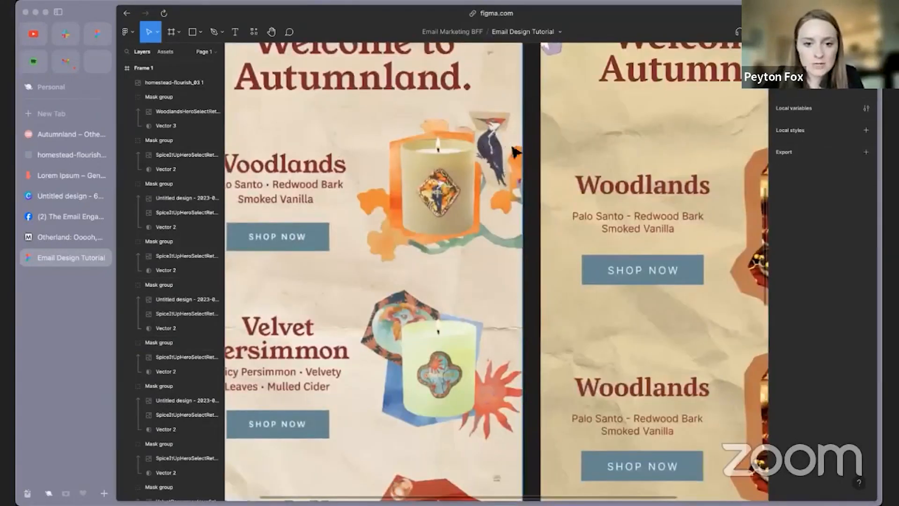
{"action": "scroll", "coordinate": [704, 309], "scroll_direction": "down", "scroll_amount": 5}
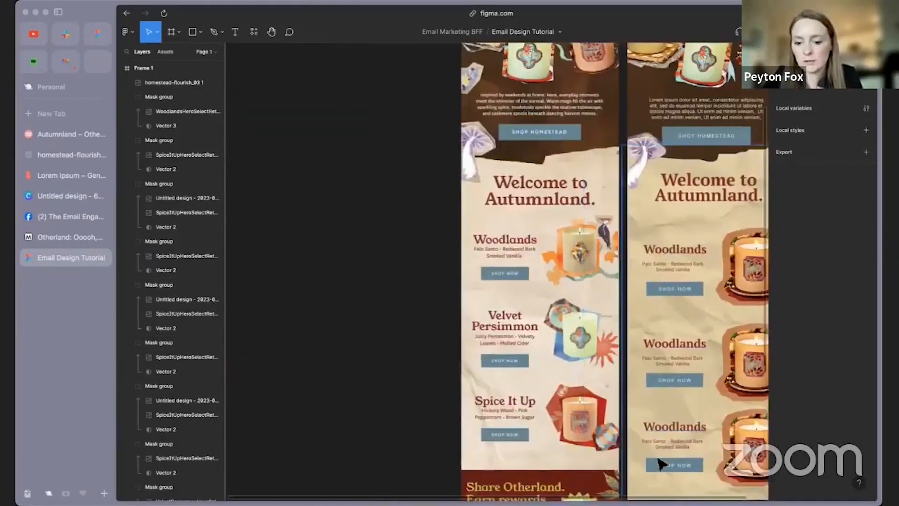
{"action": "scroll", "coordinate": [631, 197], "scroll_direction": "right", "scroll_amount": 1}
{"action": "left_click", "coordinate": [624, 176]}
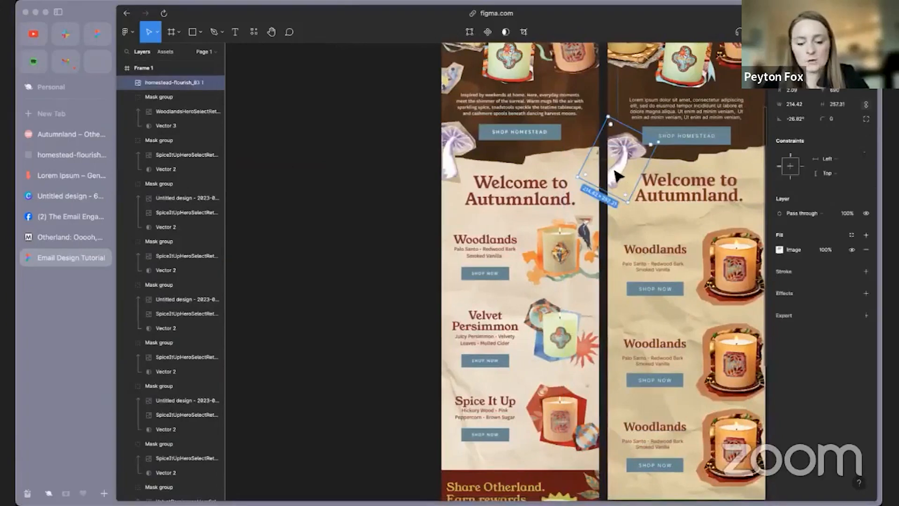
{"action": "left_click_drag", "start_coordinate": [624, 176], "coordinate": [740, 309]}
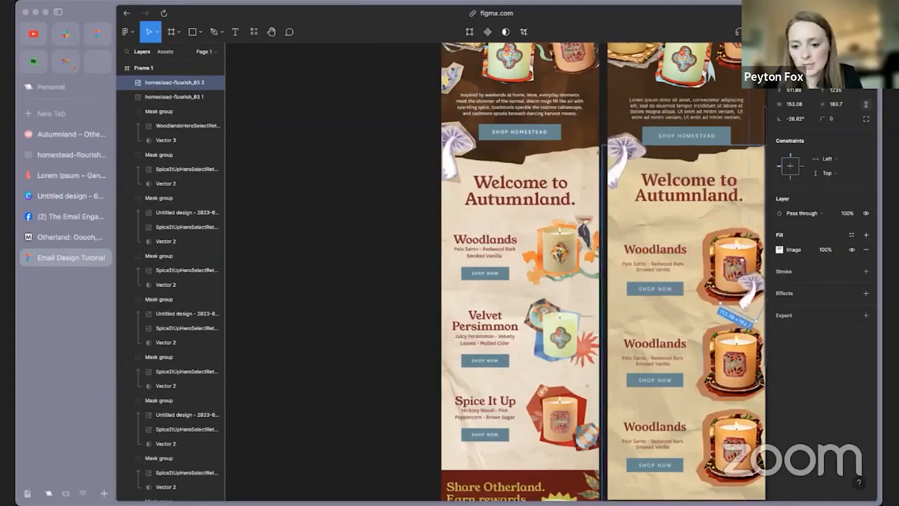
- Copy the small mushroom onto the second candle's lower left and the third candle's right edge, rotating the third to about 27°
{"action": "scroll", "coordinate": [745, 309], "scroll_direction": "up", "scroll_amount": 5}
{"action": "scroll", "coordinate": [745, 309], "scroll_direction": "down", "scroll_amount": 3}
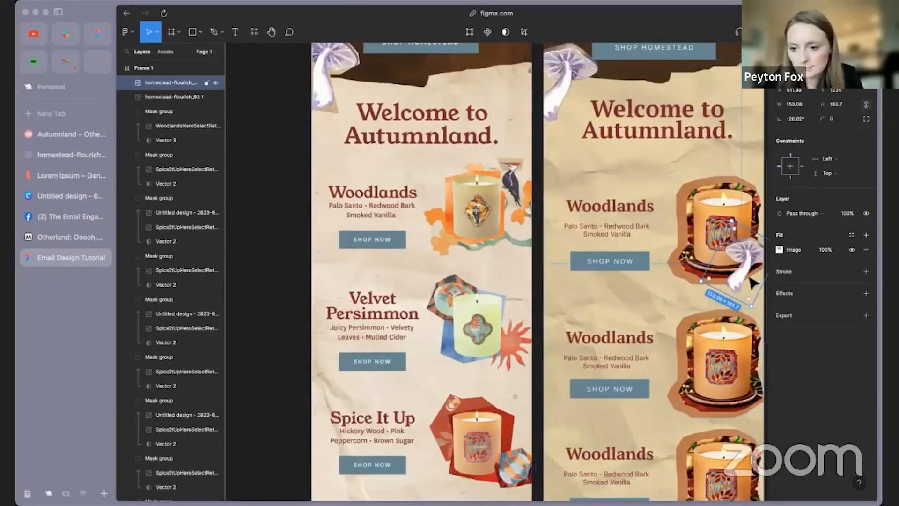
{"action": "scroll", "coordinate": [662, 436], "scroll_direction": "down", "scroll_amount": 3}
{"action": "scroll", "coordinate": [662, 436], "scroll_direction": "up", "scroll_amount": 6}
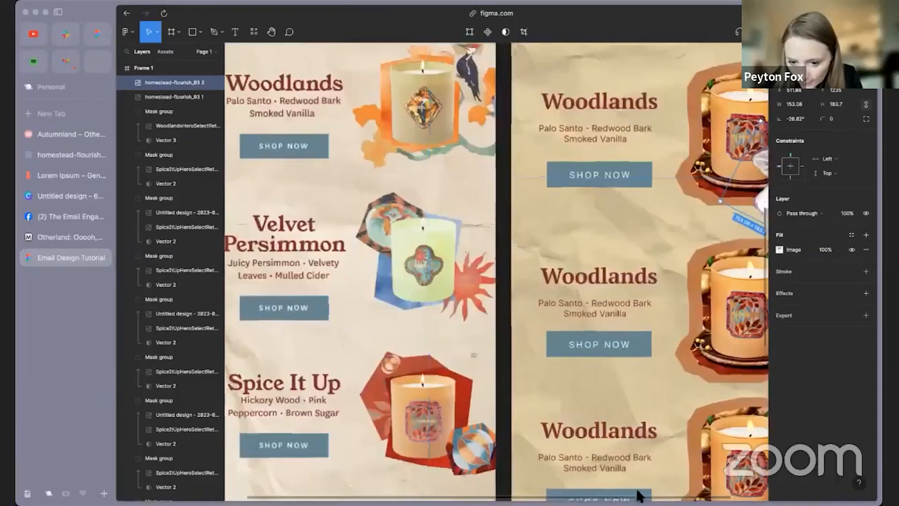
{"action": "scroll", "coordinate": [638, 487], "scroll_direction": "right", "scroll_amount": 2}
{"action": "scroll", "coordinate": [668, 356], "scroll_direction": "down", "scroll_amount": 5}
{"action": "left_click_drag", "start_coordinate": [693, 274], "coordinate": [703, 422], "text": "alt"}
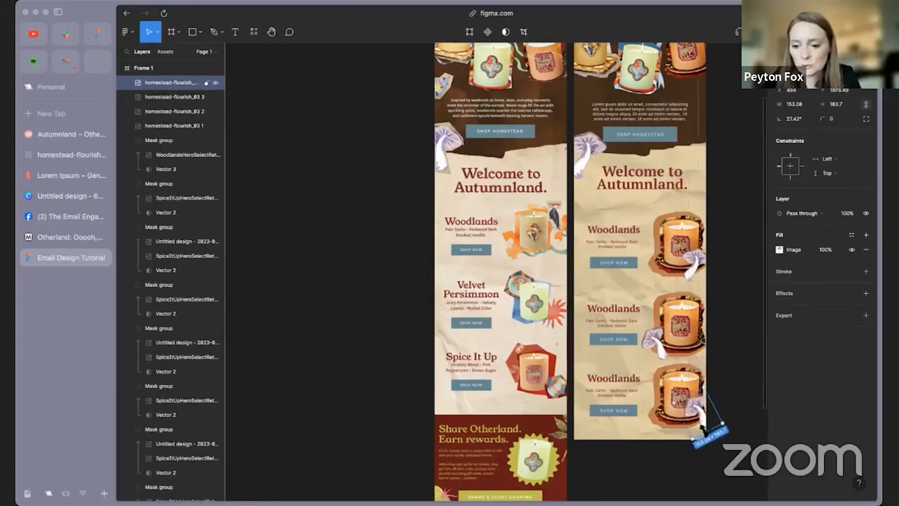
{"action": "left_click", "coordinate": [740, 390]}
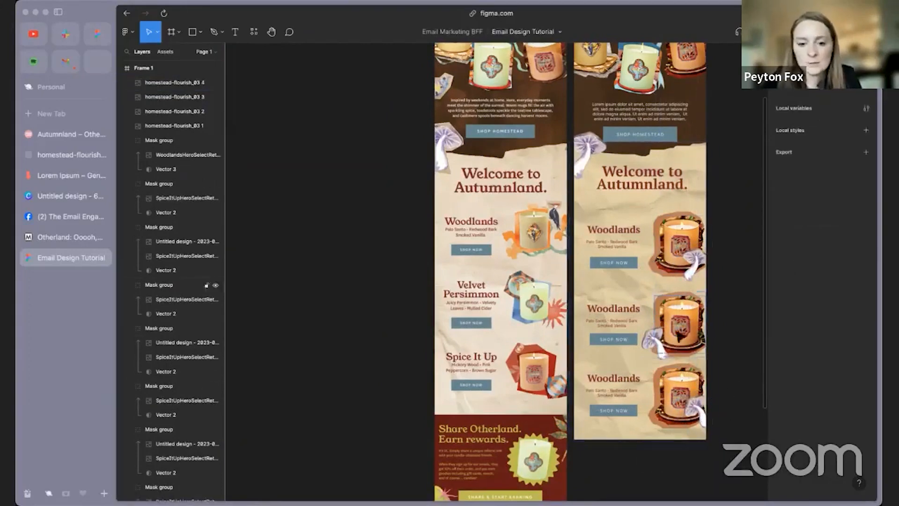
{"action": "left_click", "coordinate": [691, 184]}
{"action": "scroll", "coordinate": [716, 215], "scroll_direction": "up", "scroll_amount": 3}
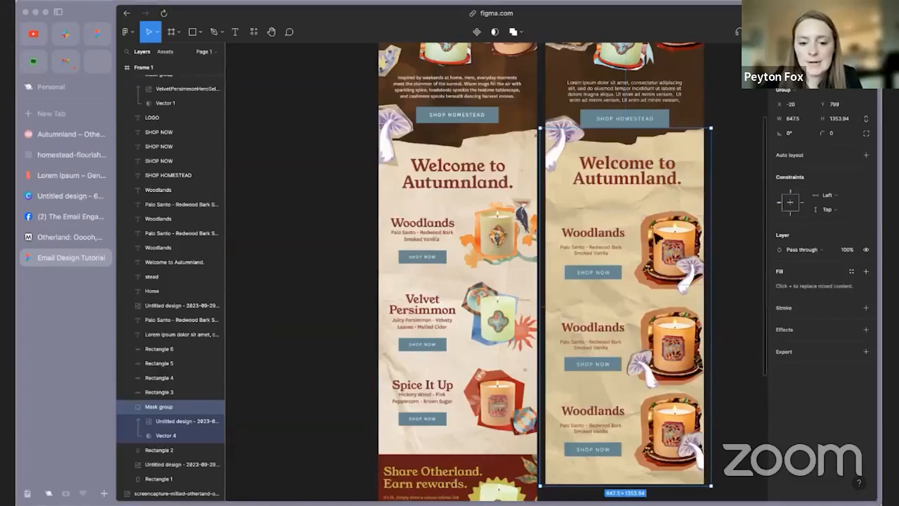
- Duplicate the finished email frame twice so that three identical versions stand side by side
{"action": "left_click", "coordinate": [341, 356]}
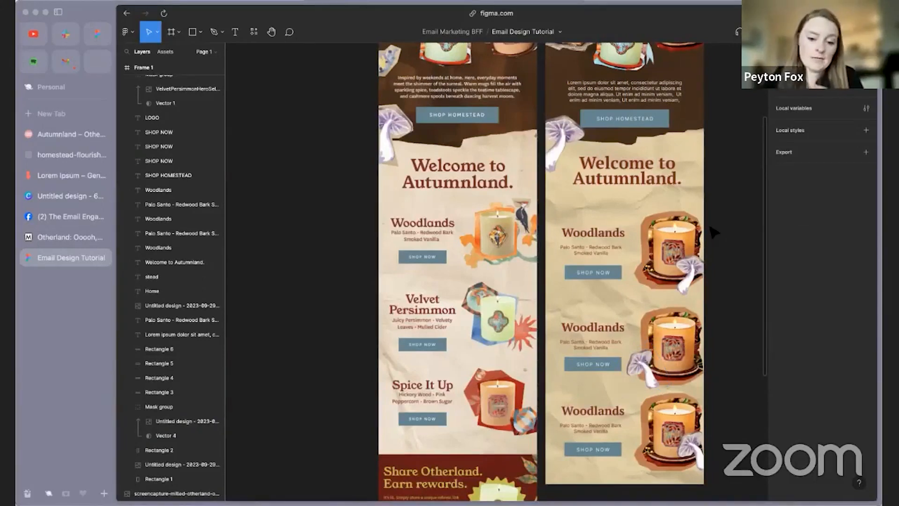
{"action": "scroll", "coordinate": [713, 232], "scroll_direction": "up", "scroll_amount": 5}
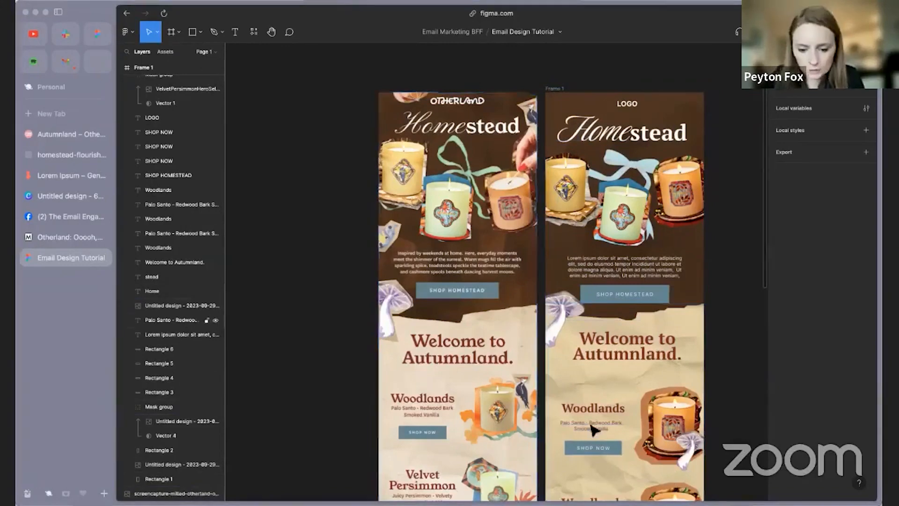
{"action": "scroll", "coordinate": [701, 325], "scroll_direction": "up", "scroll_amount": 3, "text": "ctrl"}
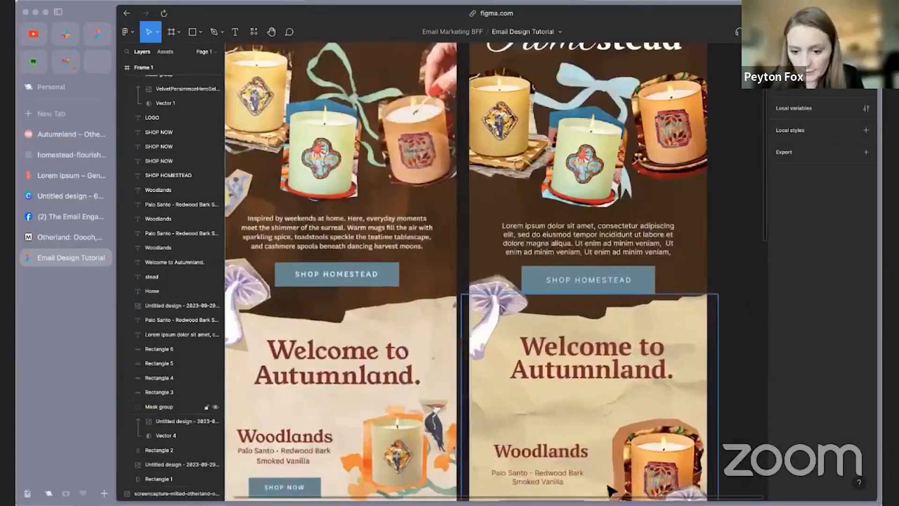
{"action": "scroll", "coordinate": [700, 353], "scroll_direction": "down", "scroll_amount": 3, "text": "ctrl"}
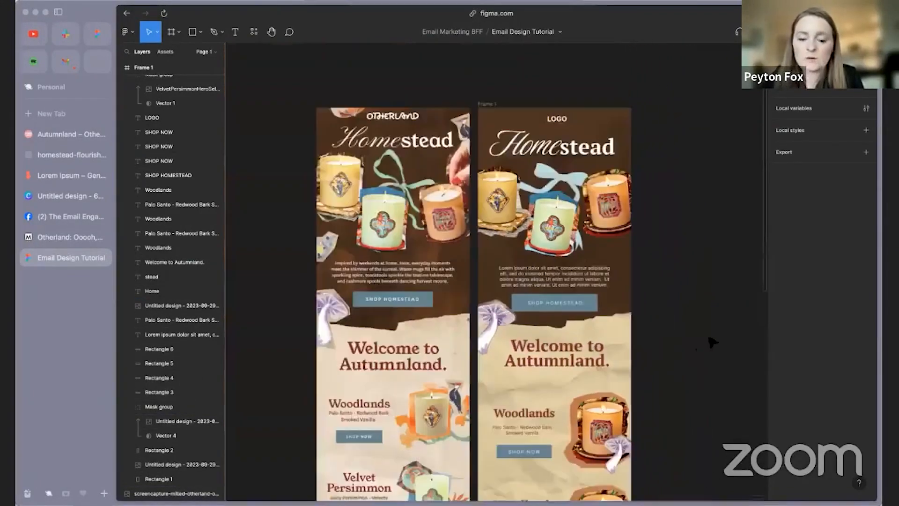
{"action": "left_click", "coordinate": [491, 105]}
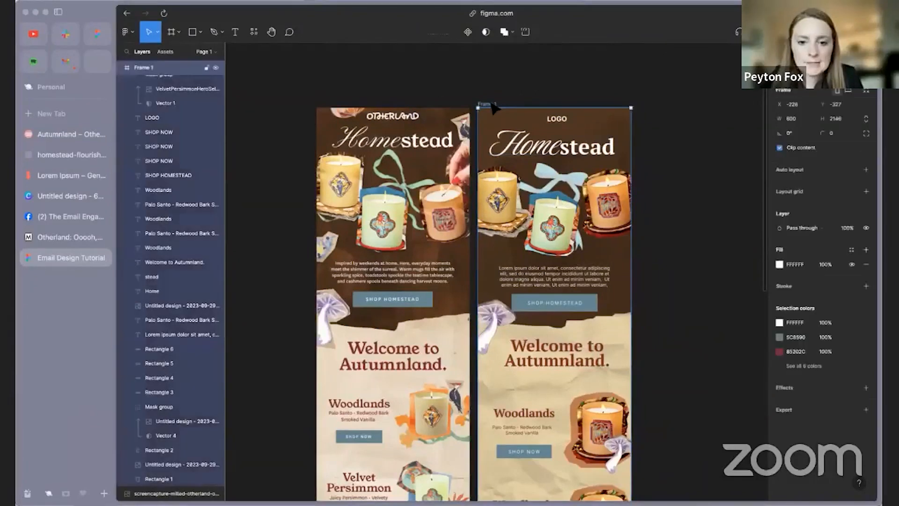
{"action": "key", "text": "super+d"}
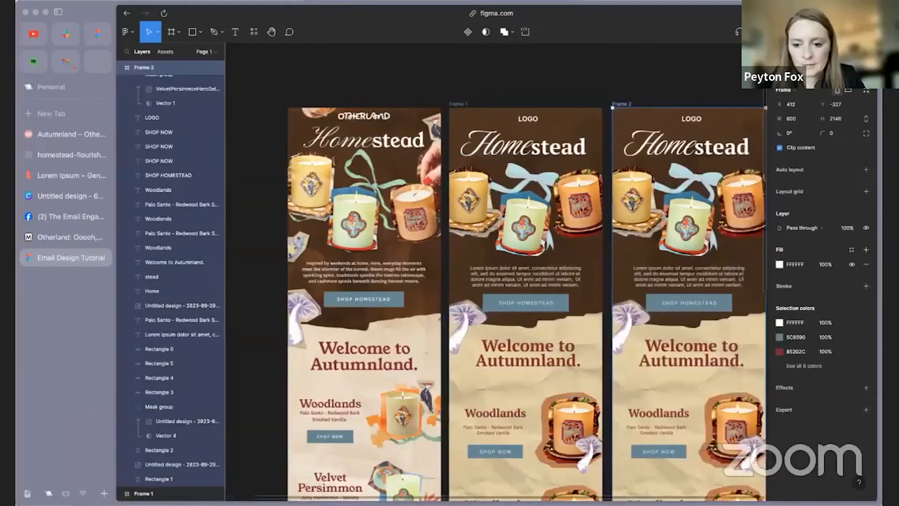
{"action": "scroll", "coordinate": [593, 187], "scroll_direction": "right", "scroll_amount": 4}
{"action": "key", "text": "super+d"}
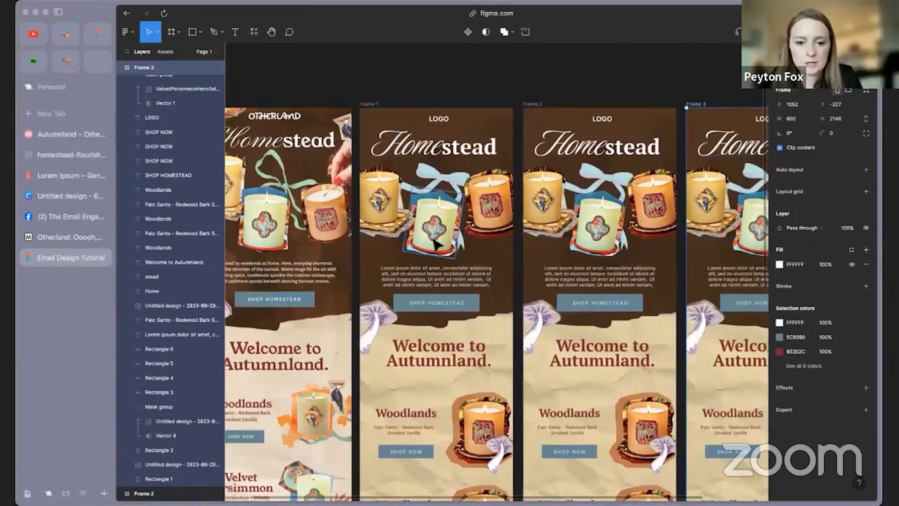
- Rotate the green center candle to about 12° in Frame 1 and about -9° in Frame 2, and tilt Frame 2's orange hero candle
{"action": "left_click", "coordinate": [449, 234]}
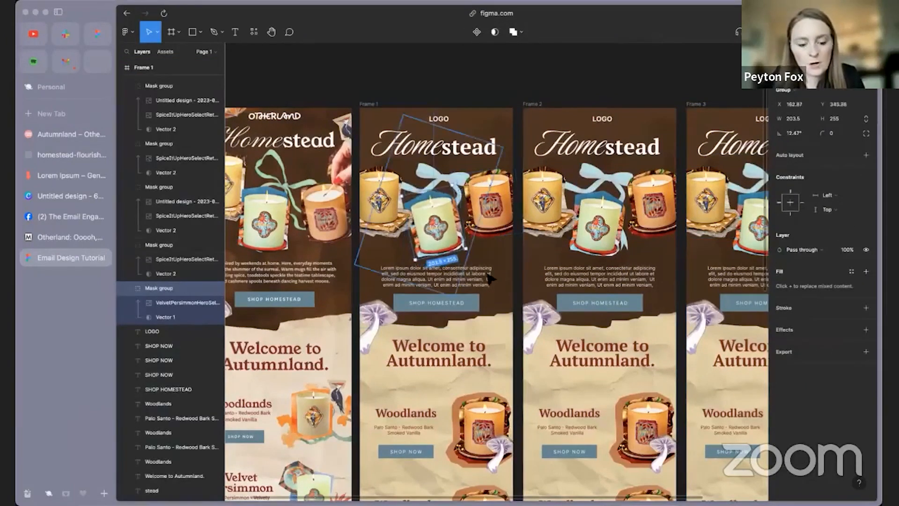
{"action": "left_click", "coordinate": [579, 234]}
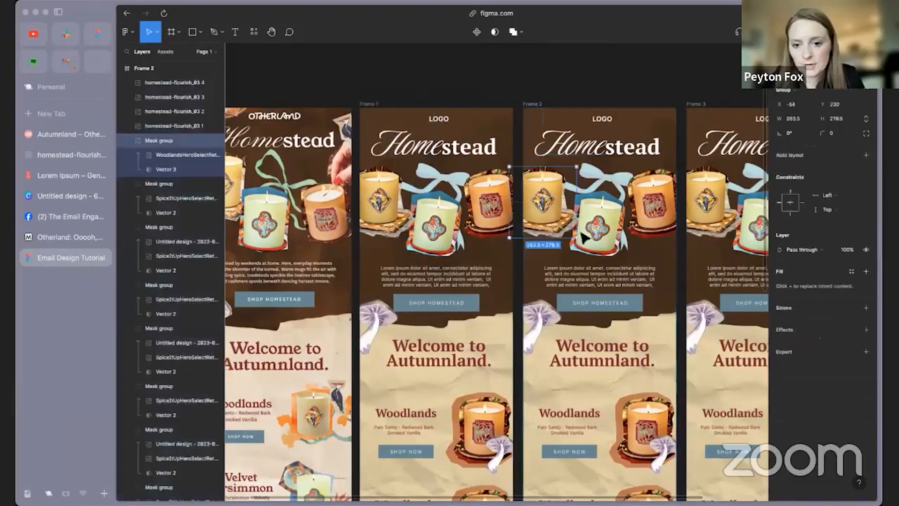
{"action": "left_click", "coordinate": [582, 244]}
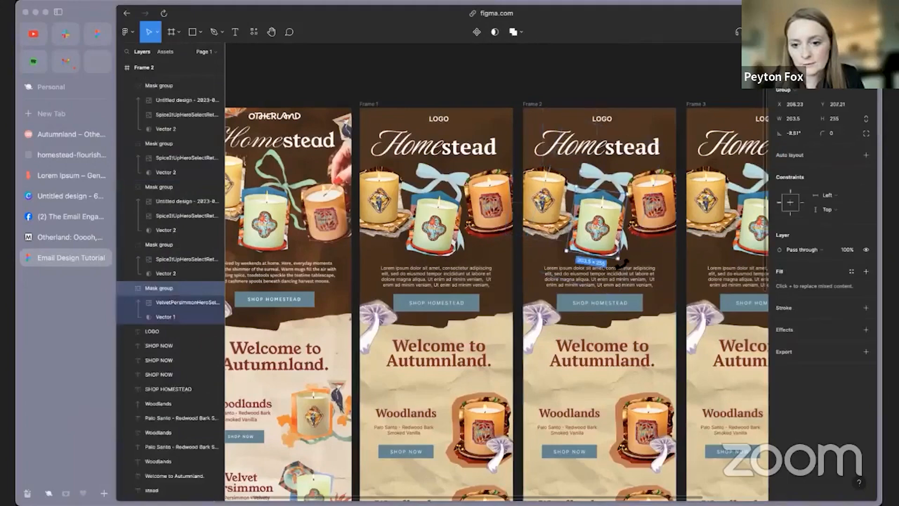
{"action": "left_click", "coordinate": [667, 224]}
{"action": "mouse_move", "coordinate": [688, 241]}
{"action": "left_mouse_down"}
{"action": "mouse_move", "coordinate": [674, 247]}
{"action": "mouse_move", "coordinate": [695, 233]}
{"action": "left_mouse_up"}
{"action": "left_click", "coordinate": [616, 237]}
- Vary the tilt of the hero candles in Frame 3 so they differ from the other two frames
{"action": "scroll", "coordinate": [497, 271], "scroll_direction": "right", "scroll_amount": 3}
{"action": "left_click", "coordinate": [652, 213]}
{"action": "left_click", "coordinate": [707, 245]}
{"action": "left_click_drag", "start_coordinate": [724, 266], "coordinate": [715, 235]}
{"action": "left_click", "coordinate": [748, 226]}
{"action": "key", "text": "Escape"}
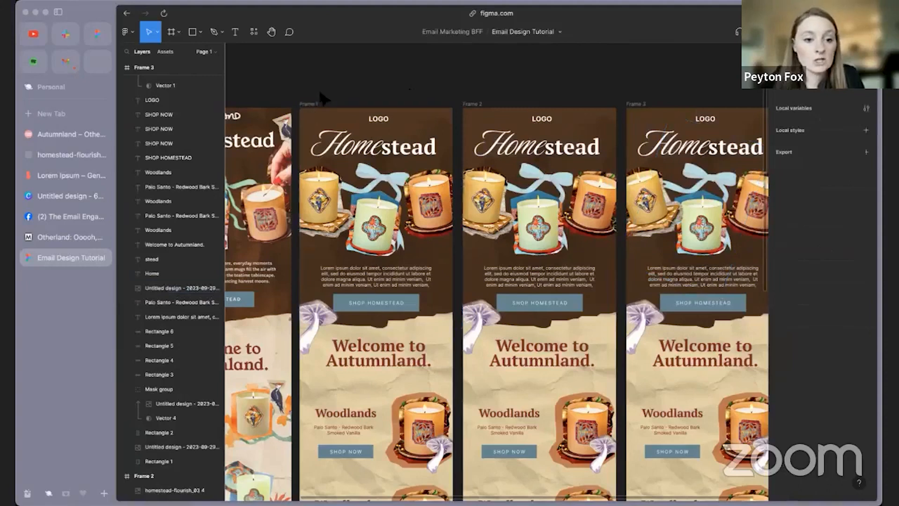
- Draw a slice about 598 × 605 over Frame 1's hero section and copy it to the same area of Frames 2 and 3
{"action": "left_click", "coordinate": [312, 104]}
{"action": "left_click", "coordinate": [179, 32]}
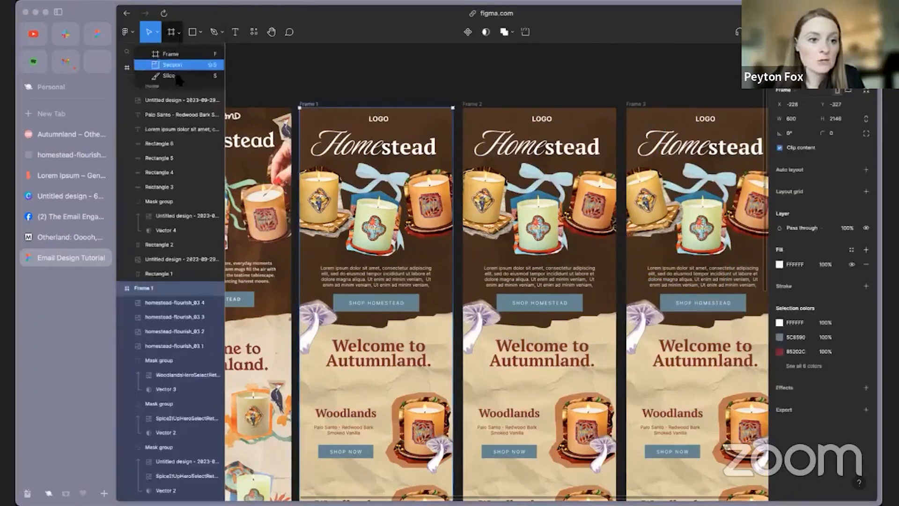
{"action": "left_click", "coordinate": [177, 76]}
{"action": "left_click_drag", "start_coordinate": [302, 108], "coordinate": [452, 263]}
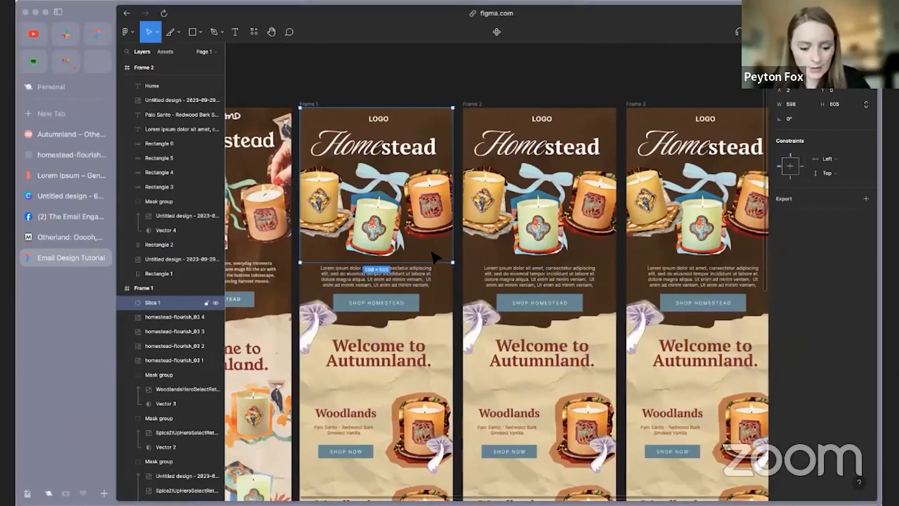
{"action": "left_click_drag", "start_coordinate": [433, 257], "coordinate": [670, 256]}
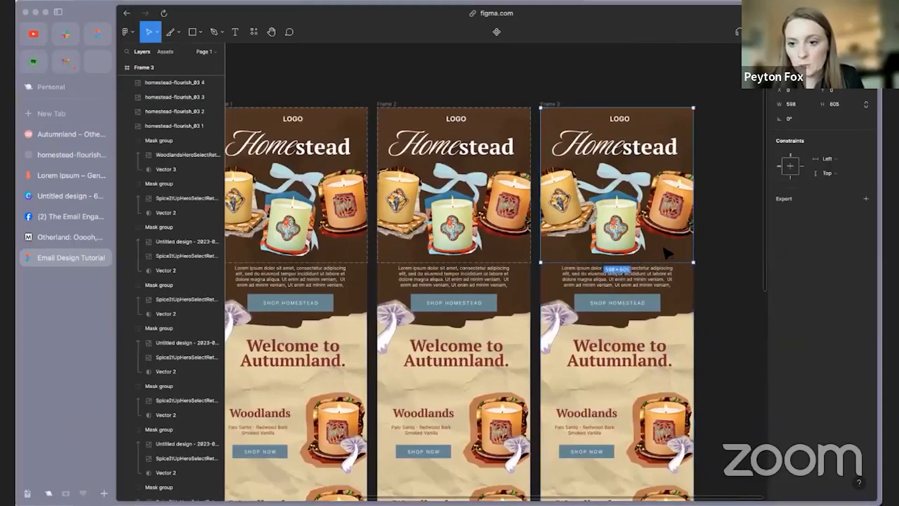
- Set the width of Frame 3's hero slice to 600
{"action": "scroll", "coordinate": [706, 224], "scroll_direction": "up", "scroll_amount": 5}
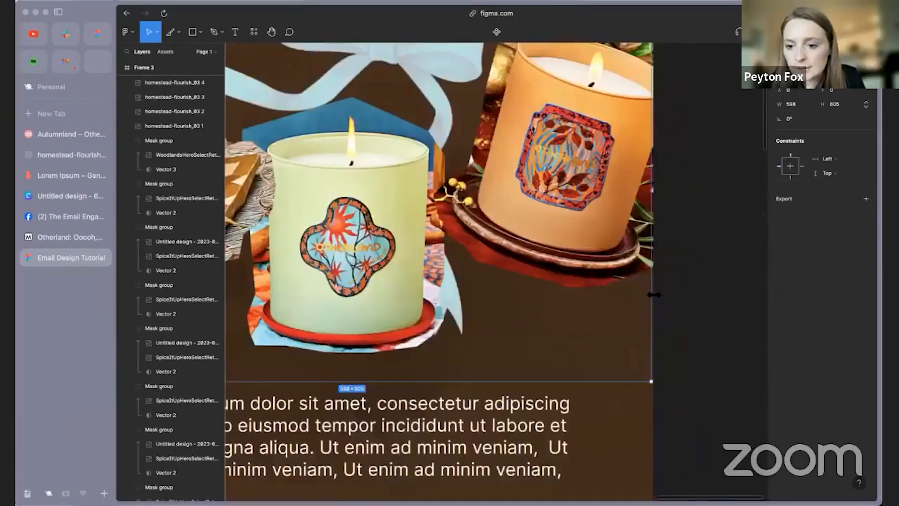
{"action": "left_click", "coordinate": [798, 106]}
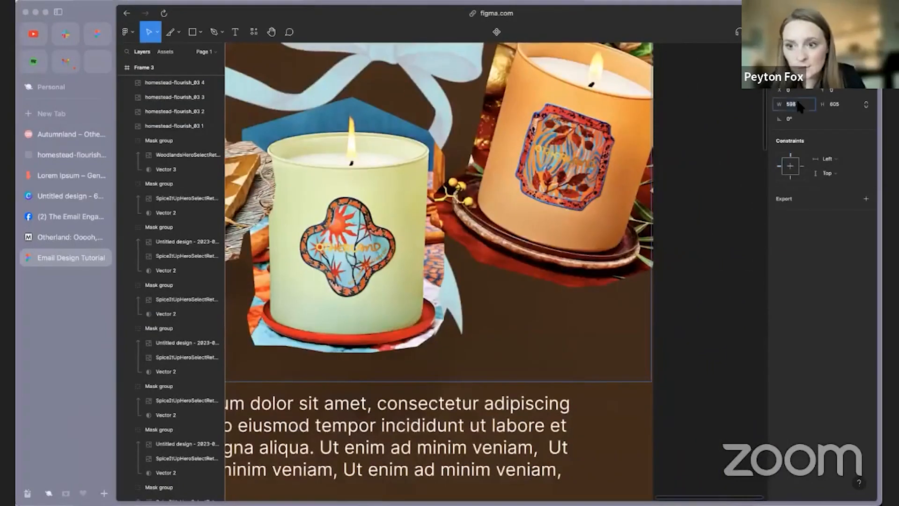
{"action": "type", "text": "600"}
{"action": "key", "text": "Return"}
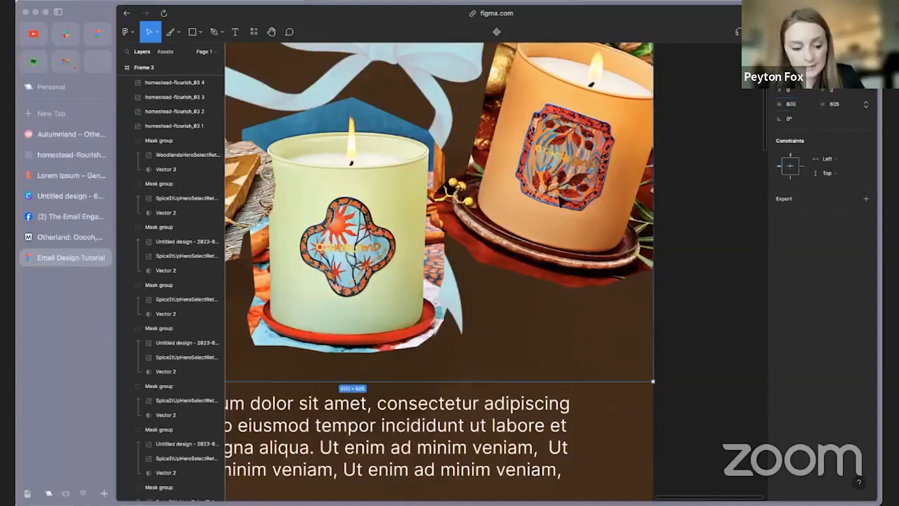
{"action": "scroll", "coordinate": [598, 201], "scroll_direction": "down", "scroll_amount": 5}
{"action": "scroll", "coordinate": [599, 201], "scroll_direction": "down", "scroll_amount": 3}
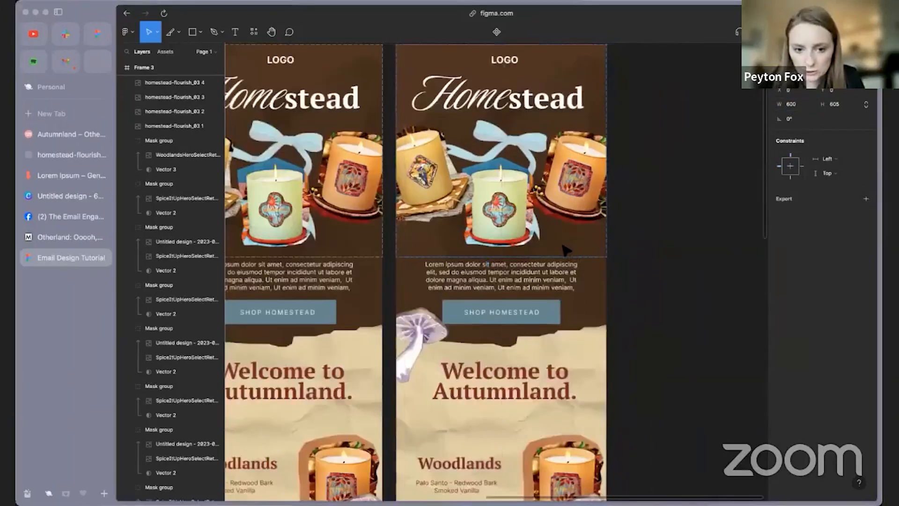
- Set the width of Frame 2's hero slice to 600 and shift it slightly to line up with the frame's edges
{"action": "scroll", "coordinate": [531, 490], "scroll_direction": "left", "scroll_amount": 4}
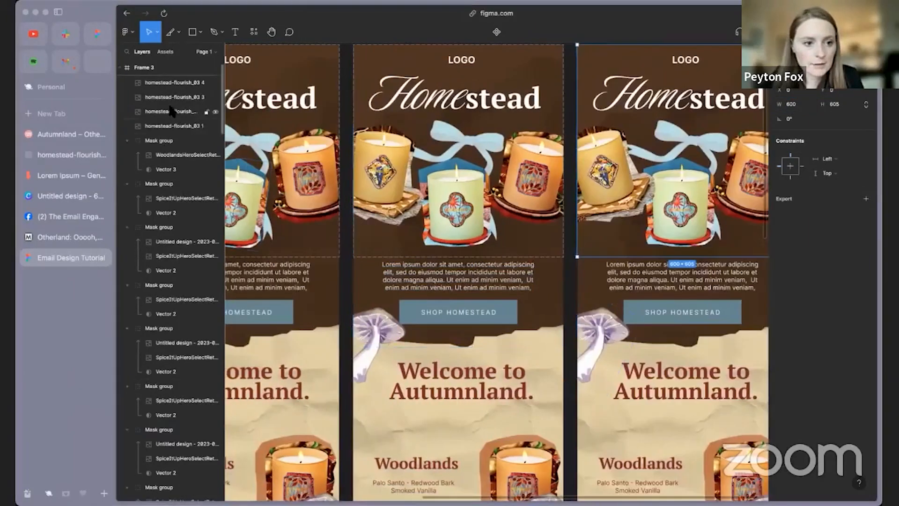
{"action": "scroll", "coordinate": [162, 93], "scroll_direction": "up", "scroll_amount": 1}
{"action": "left_click", "coordinate": [561, 61]}
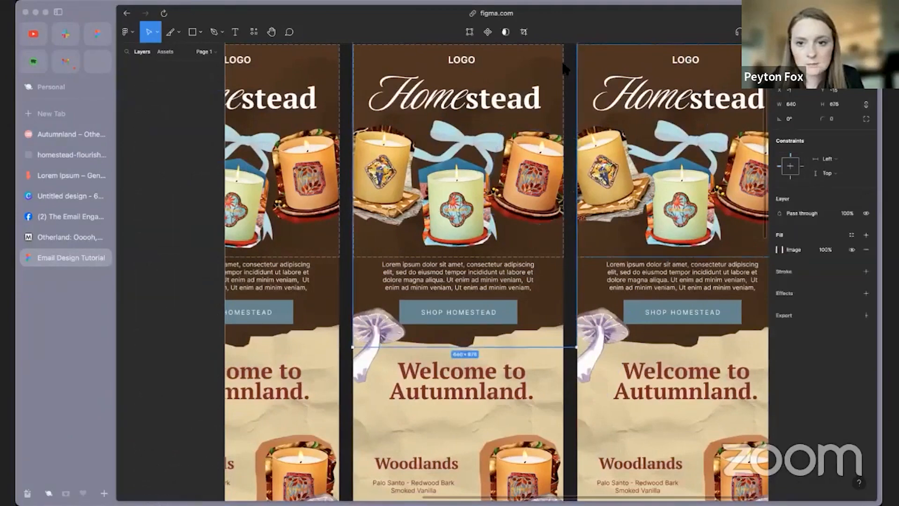
{"action": "key", "text": "super+z"}
{"action": "scroll", "coordinate": [165, 272], "scroll_direction": "down", "scroll_amount": 10}
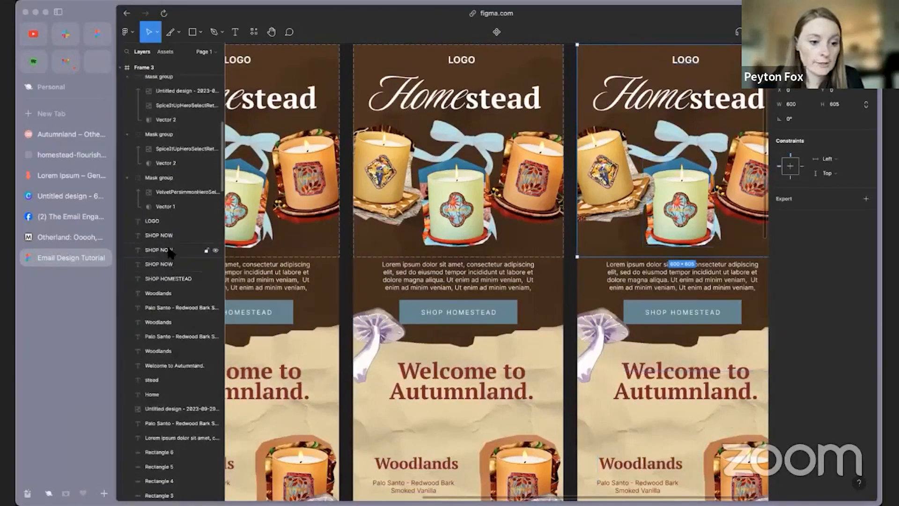
{"action": "scroll", "coordinate": [169, 252], "scroll_direction": "down", "scroll_amount": 5}
{"action": "left_click", "coordinate": [159, 247]}
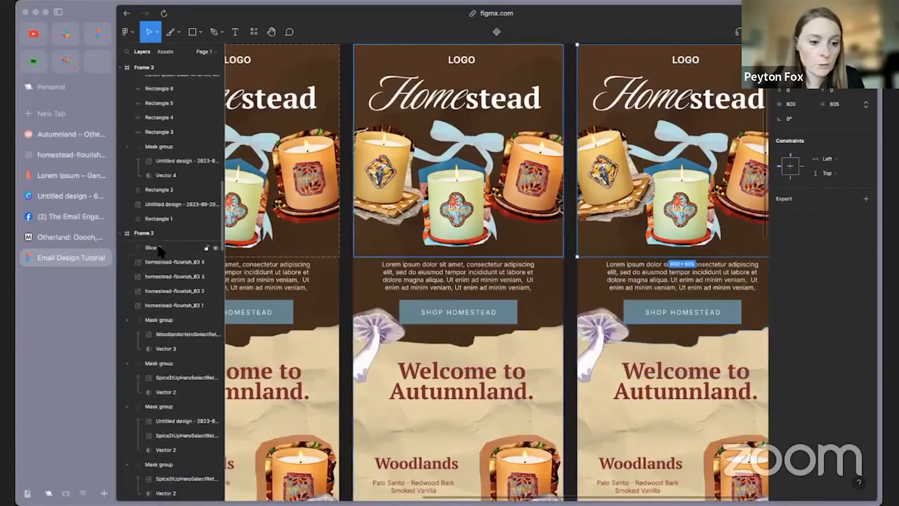
{"action": "left_click", "coordinate": [792, 104]}
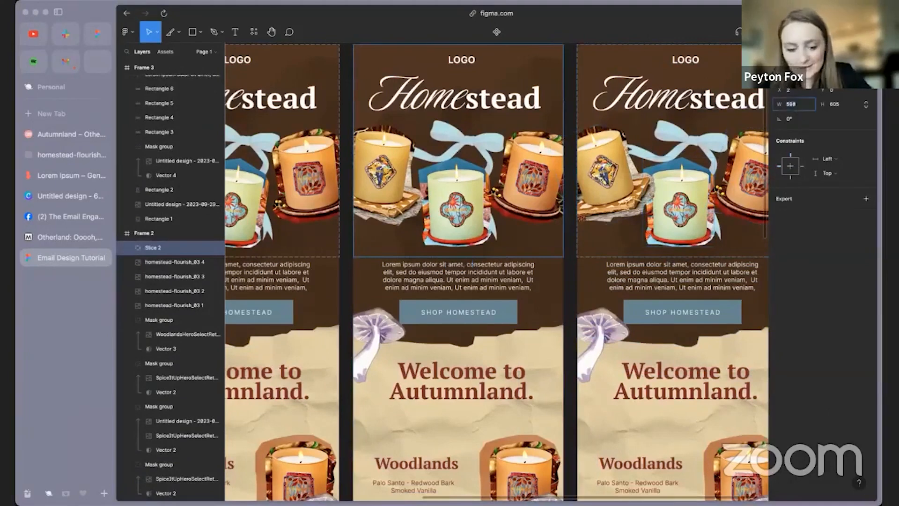
{"action": "type", "text": "600"}
{"action": "left_click_drag", "start_coordinate": [549, 243], "coordinate": [546, 242]}
- Collapse Frame 2's layers, set Frame 1's hero slice width to 600 and align it with the frame's edges
{"action": "scroll", "coordinate": [184, 255], "scroll_direction": "down", "scroll_amount": 5}
{"action": "scroll", "coordinate": [185, 255], "scroll_direction": "up", "scroll_amount": 5}
{"action": "left_click", "coordinate": [119, 247]}
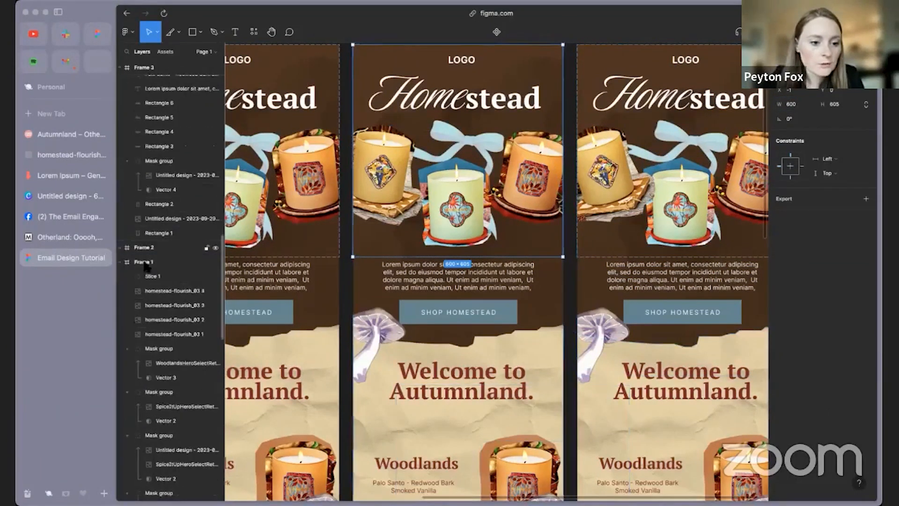
{"action": "left_click", "coordinate": [161, 274]}
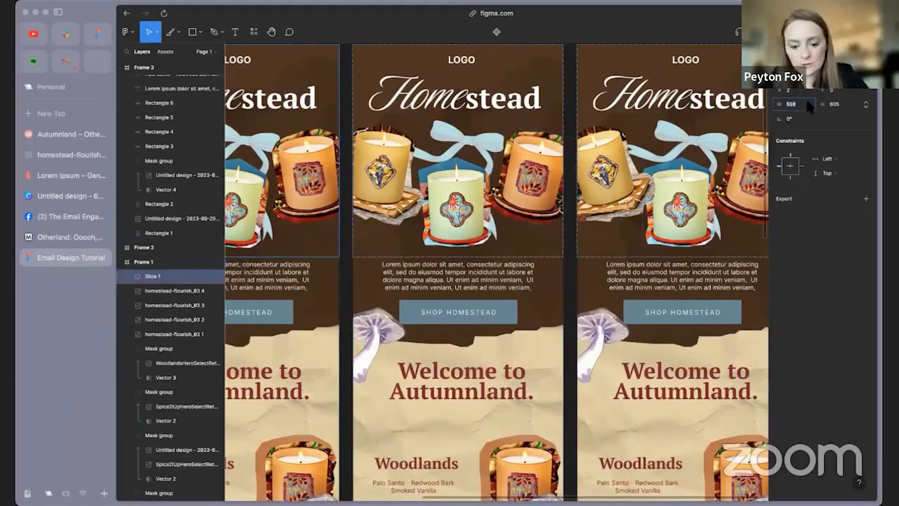
{"action": "type", "text": "600"}
{"action": "key", "text": "Return"}
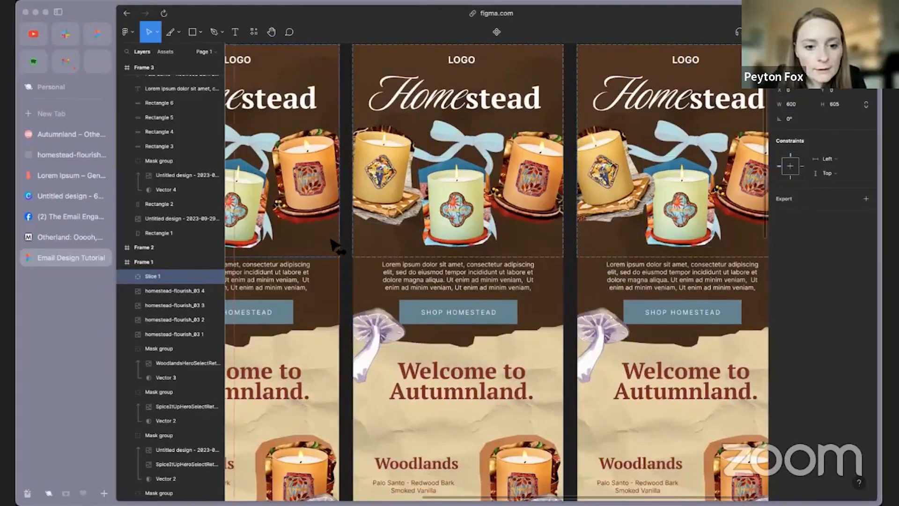
{"action": "left_click_drag", "start_coordinate": [331, 239], "coordinate": [331, 239]}
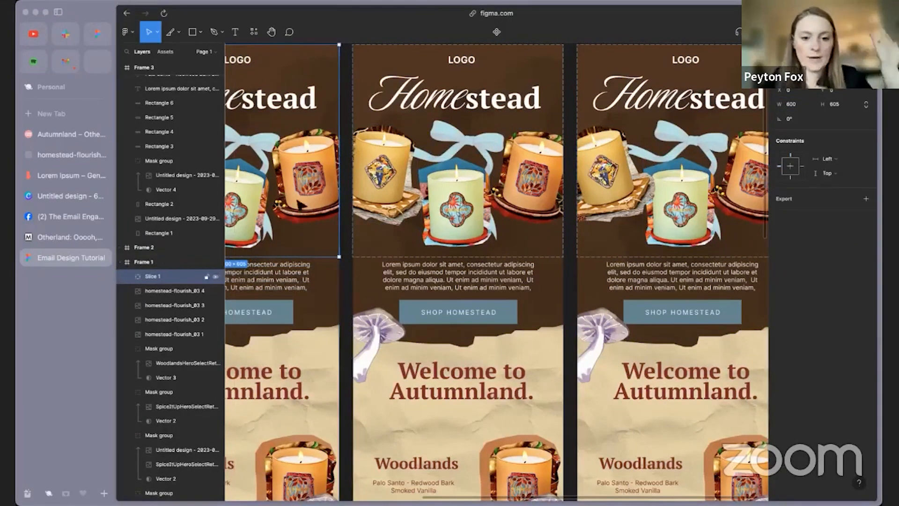
- Add a 2x PNG export setting to Slice 1 and Slice 2 and export both slices
{"action": "left_click", "coordinate": [866, 199]}
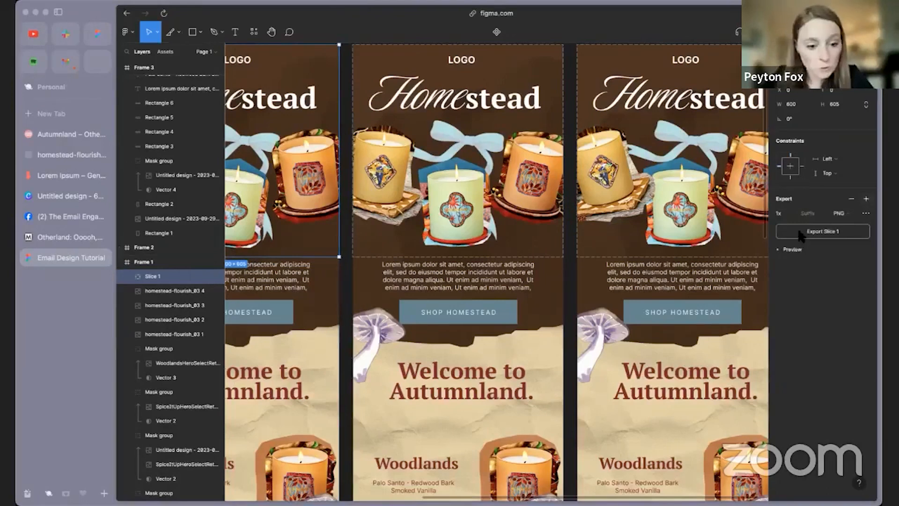
{"action": "left_click", "coordinate": [792, 213]}
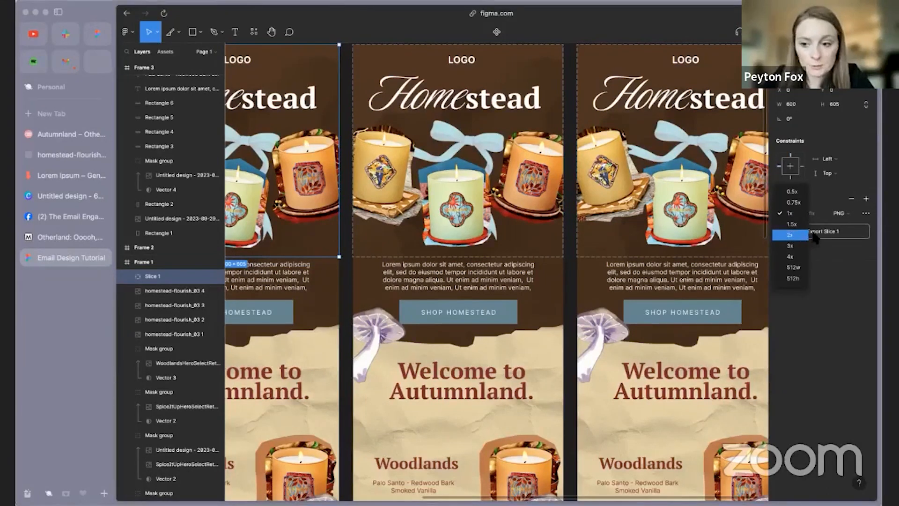
{"action": "left_click", "coordinate": [798, 235]}
{"action": "left_click", "coordinate": [390, 202]}
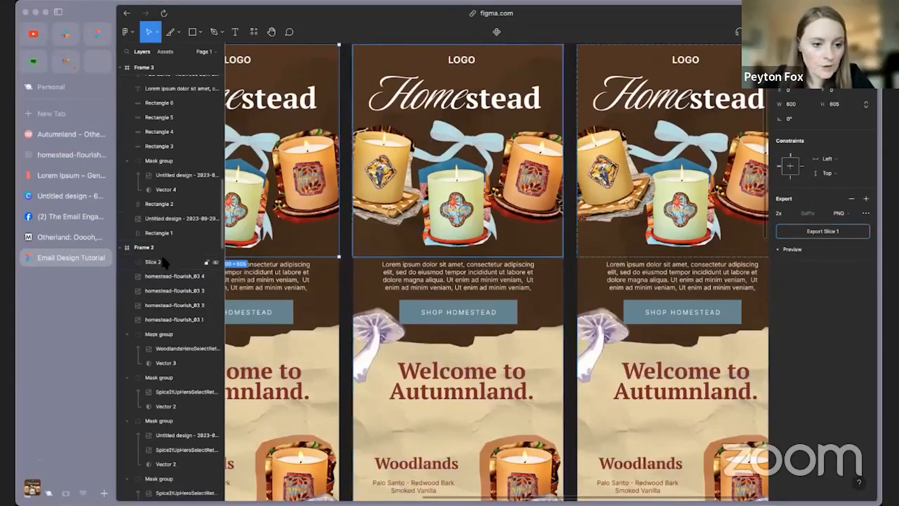
{"action": "left_click", "coordinate": [865, 199]}
{"action": "left_click", "coordinate": [790, 214]}
{"action": "left_click", "coordinate": [799, 235]}
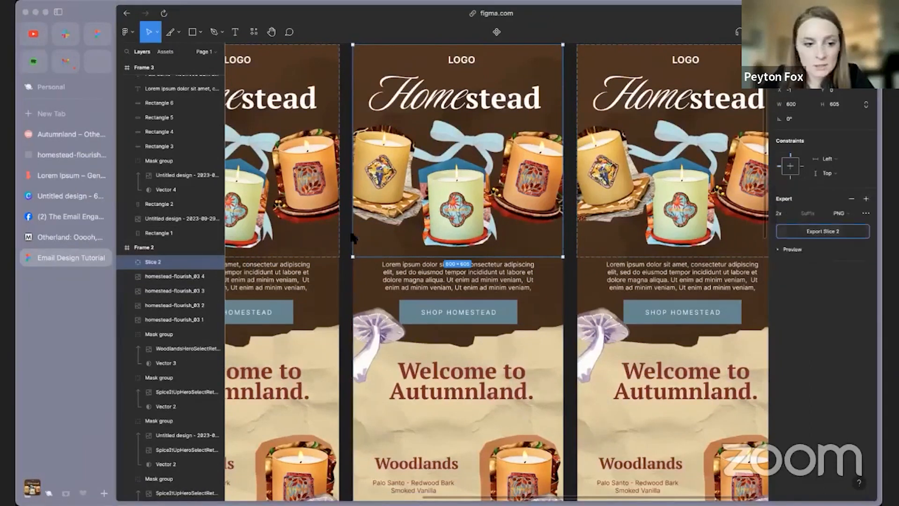
- Add a 2x PNG export setting to Slice 3 in Frame 3 and export it
{"action": "scroll", "coordinate": [143, 125], "scroll_direction": "up", "scroll_amount": 10}
{"action": "left_click", "coordinate": [614, 201]}
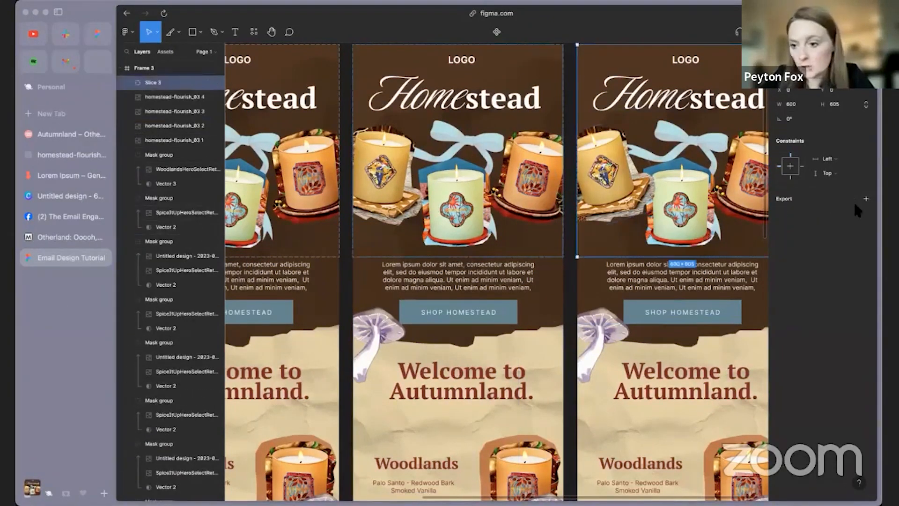
{"action": "left_click", "coordinate": [791, 214]}
{"action": "left_click", "coordinate": [791, 235]}
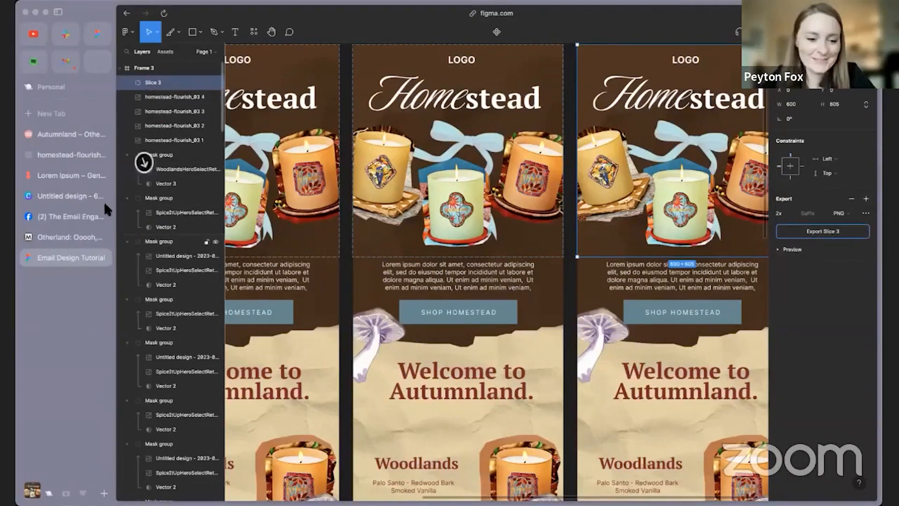
- Switch to the Canva design and resize it to 600 × 605 px to match the Figma hero slice
{"action": "left_click", "coordinate": [64, 189]}
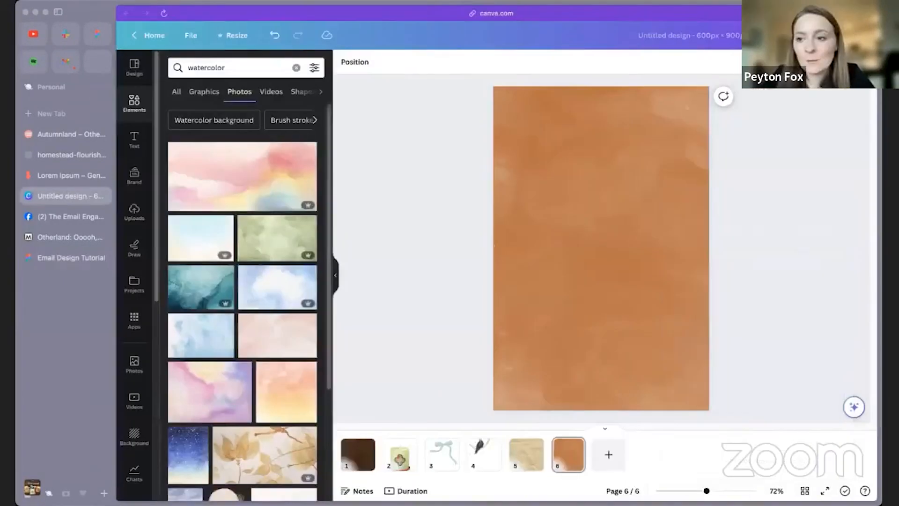
{"action": "left_click", "coordinate": [238, 36]}
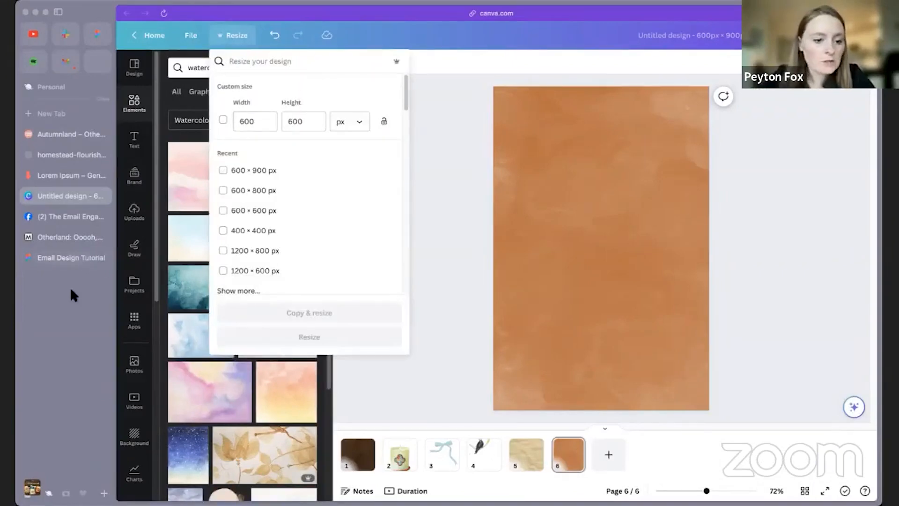
{"action": "left_click", "coordinate": [60, 257]}
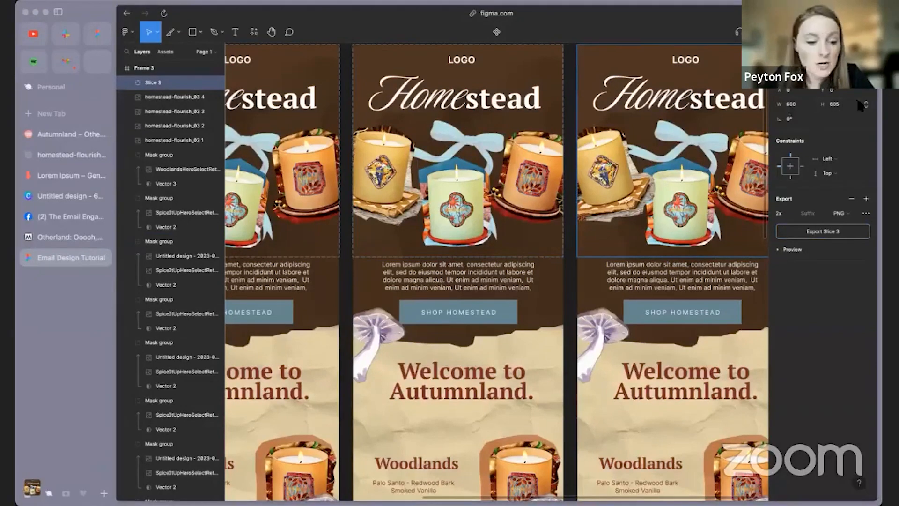
{"action": "left_click", "coordinate": [56, 195]}
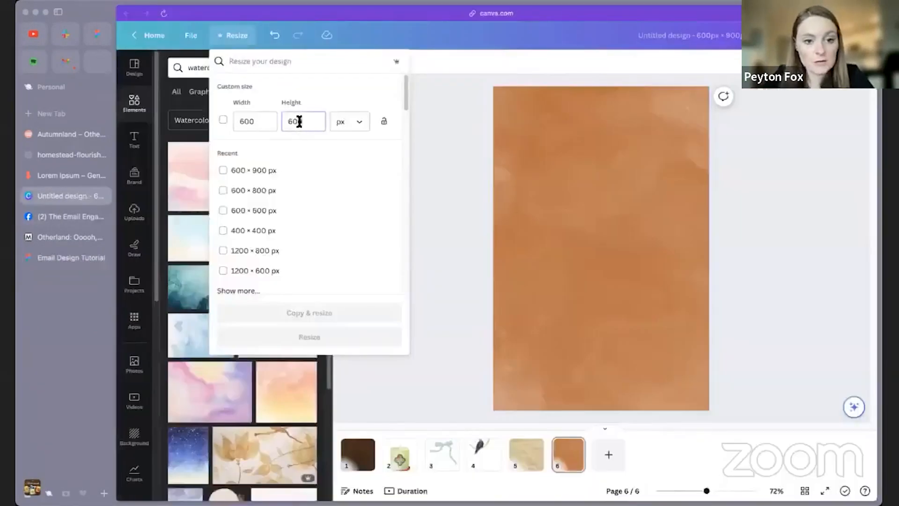
{"action": "key", "text": "BackSpace"}
{"action": "type", "text": "5"}
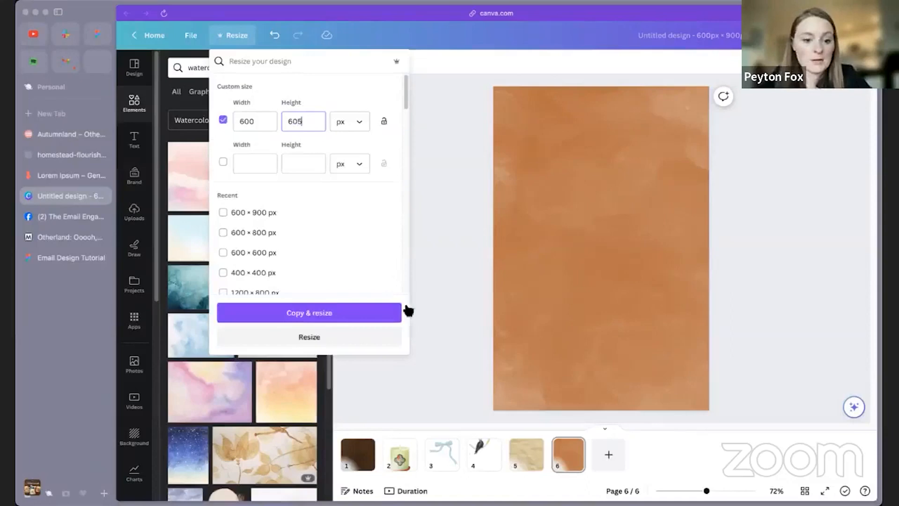
{"action": "left_click", "coordinate": [374, 339]}
- Add a new blank page after page 6 and upload the three exported slice PNGs, placing one on it as a full-page image
{"action": "key", "text": "super+Return"}
{"action": "mouse_move", "coordinate": [30, 483]}
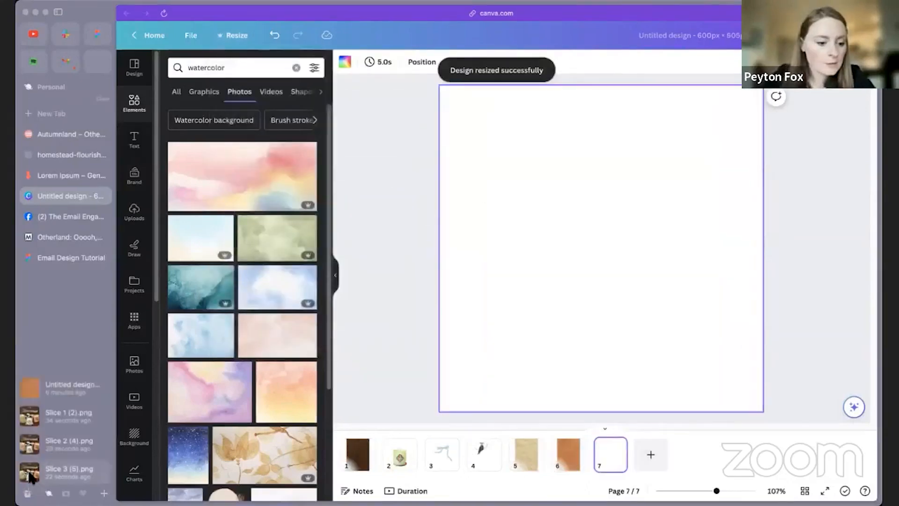
{"action": "left_click_drag", "start_coordinate": [30, 474], "coordinate": [227, 242]}
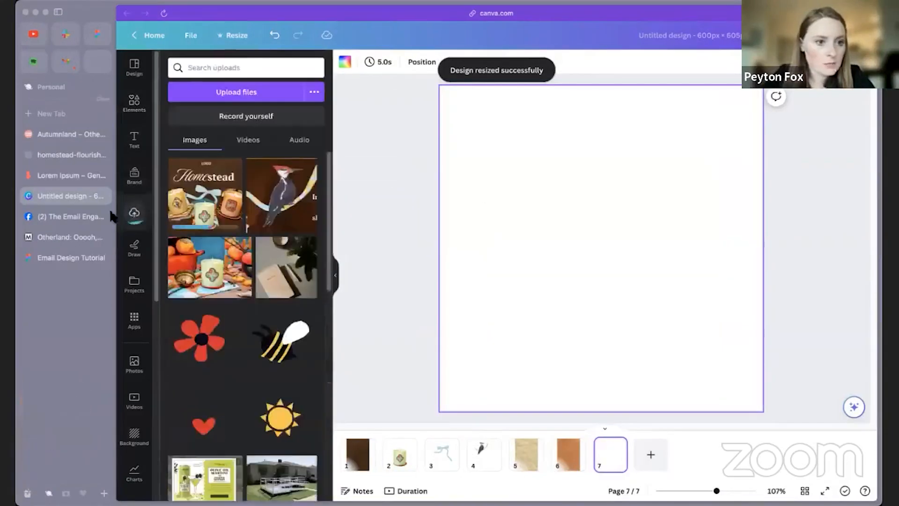
{"action": "mouse_move", "coordinate": [28, 490]}
{"action": "left_click_drag", "start_coordinate": [36, 429], "coordinate": [186, 281]}
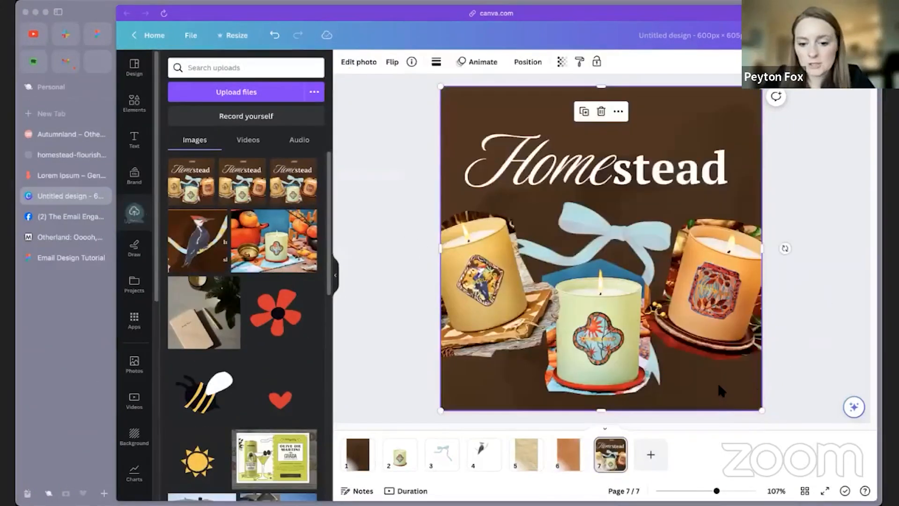
- Add two more pages and fill each with one of the remaining hero slices
{"action": "left_click", "coordinate": [652, 453]}
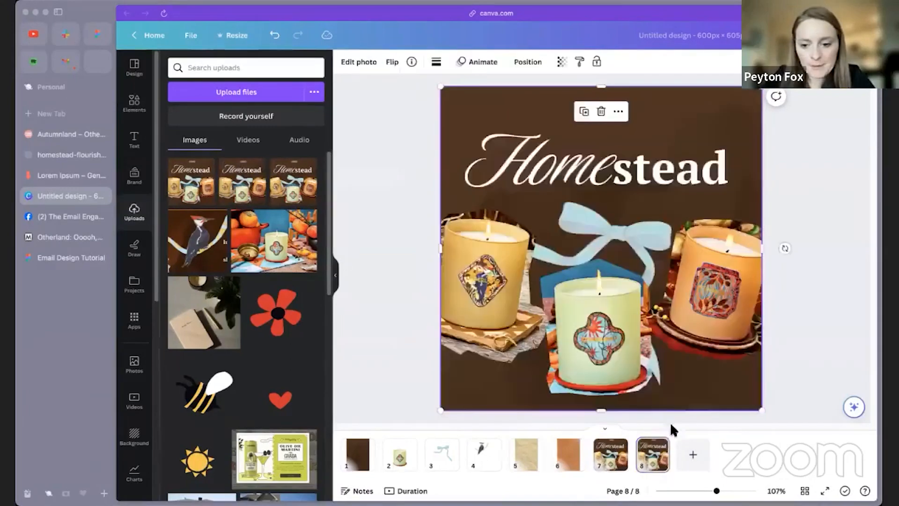
{"action": "left_click", "coordinate": [692, 453]}
{"action": "left_click", "coordinate": [651, 456]}
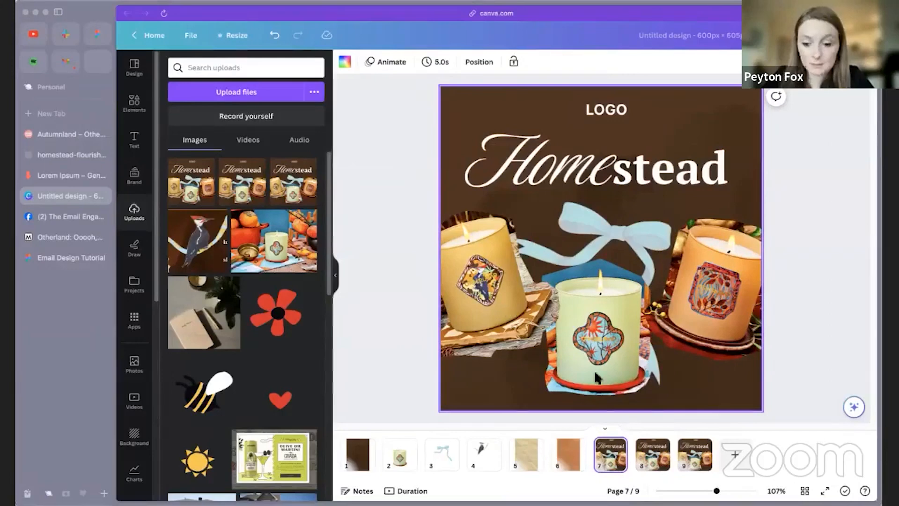
- Flip back and forth through pages 7 to 9 to compare the candle tilts
{"action": "left_click", "coordinate": [655, 461]}
{"action": "left_click", "coordinate": [612, 463]}
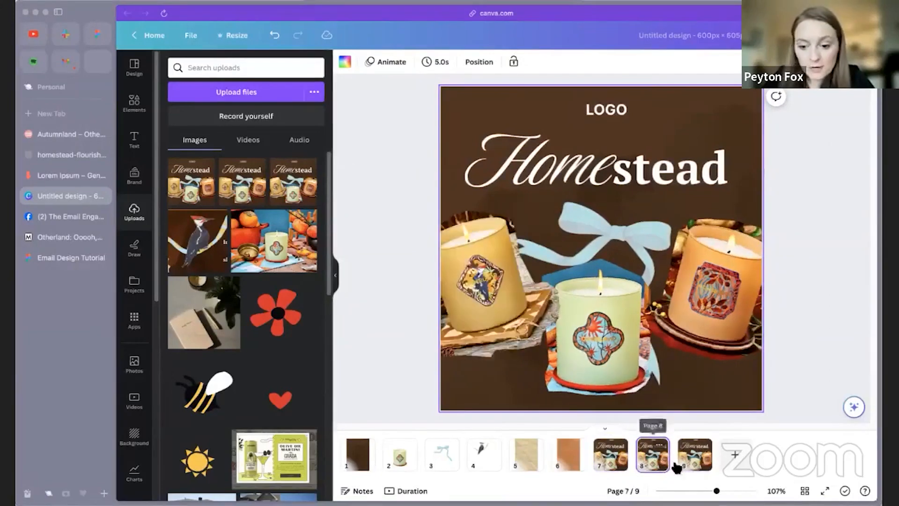
{"action": "left_click", "coordinate": [652, 462]}
{"action": "left_click", "coordinate": [693, 461]}
{"action": "left_click", "coordinate": [653, 461]}
{"action": "left_click", "coordinate": [614, 463]}
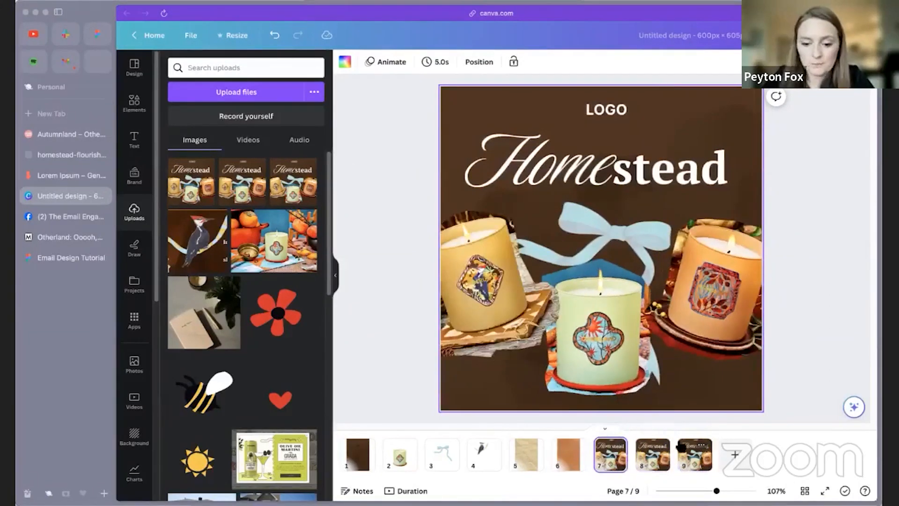
- Set the timing to 0.4 s for all pages and preview the animation from page 7
{"action": "left_click", "coordinate": [421, 490]}
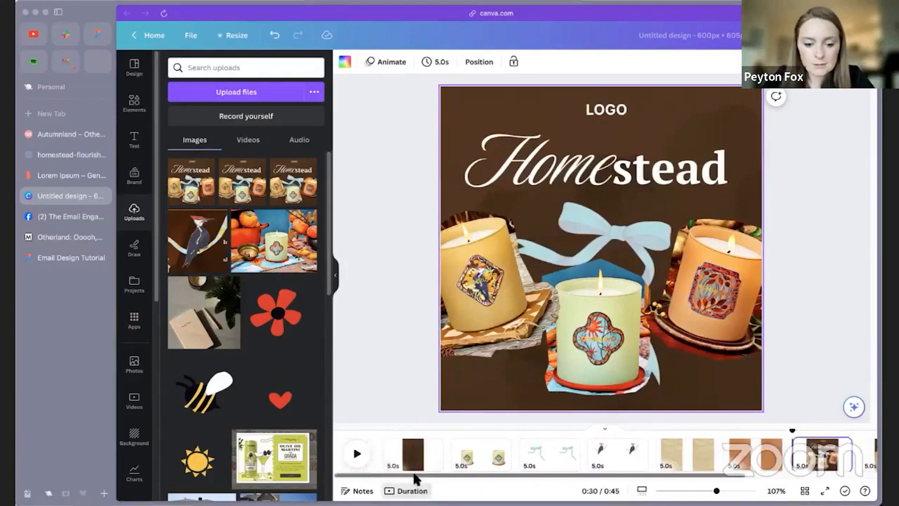
{"action": "left_click_drag", "start_coordinate": [413, 474], "coordinate": [543, 474]}
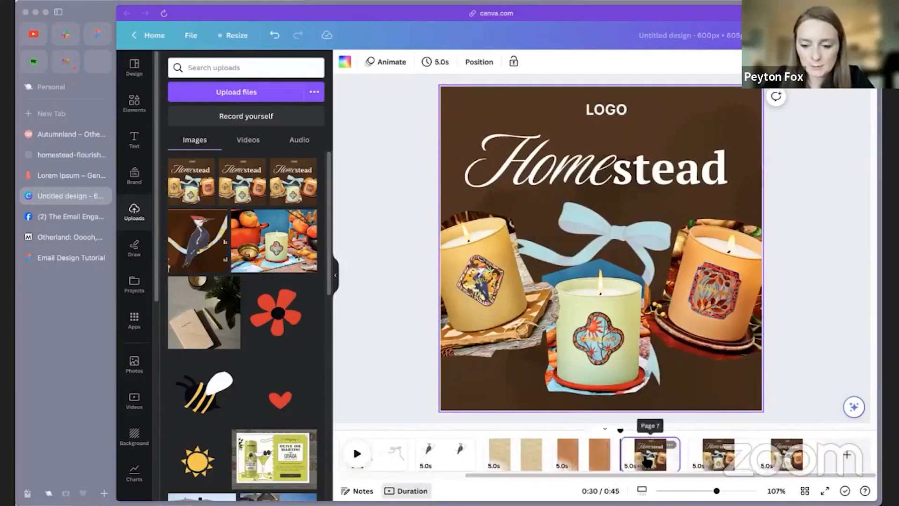
{"action": "left_click", "coordinate": [435, 62]}
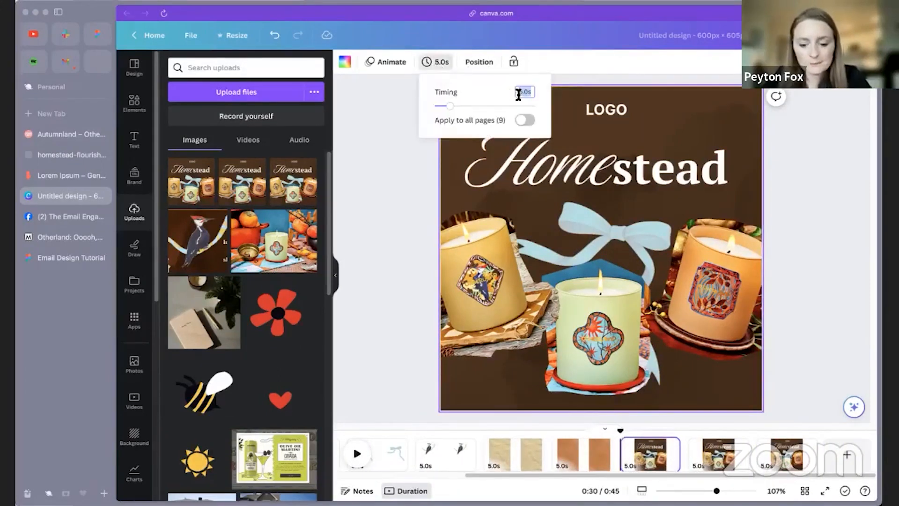
{"action": "type", "text": "0."}
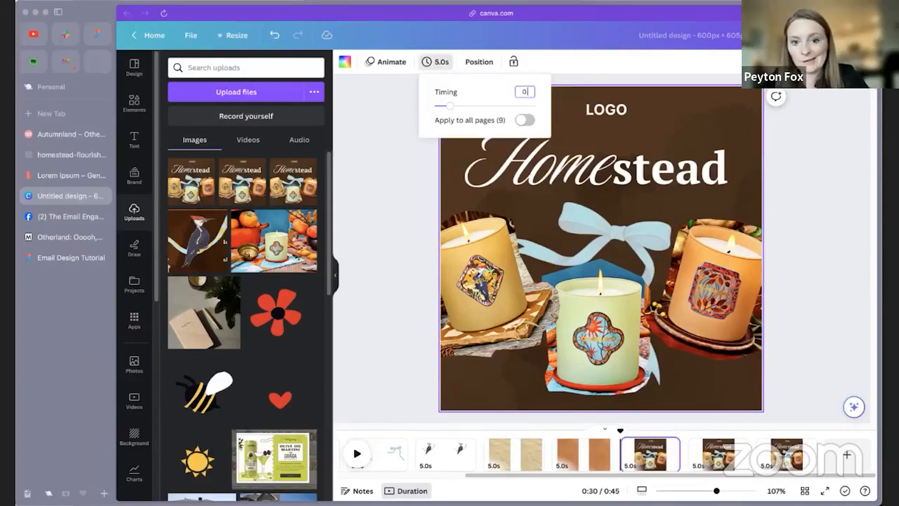
{"action": "type", "text": "4"}
{"action": "left_click", "coordinate": [524, 120]}
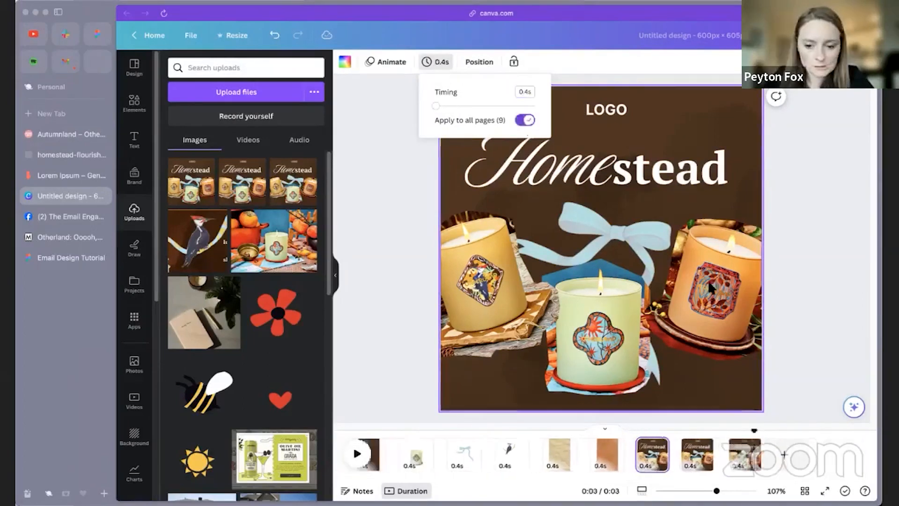
{"action": "left_click", "coordinate": [661, 453]}
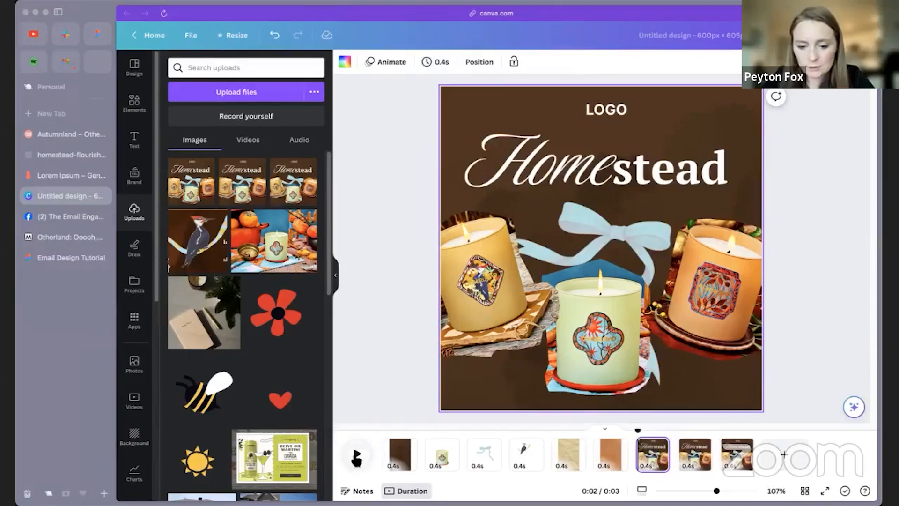
{"action": "left_click", "coordinate": [357, 454]}
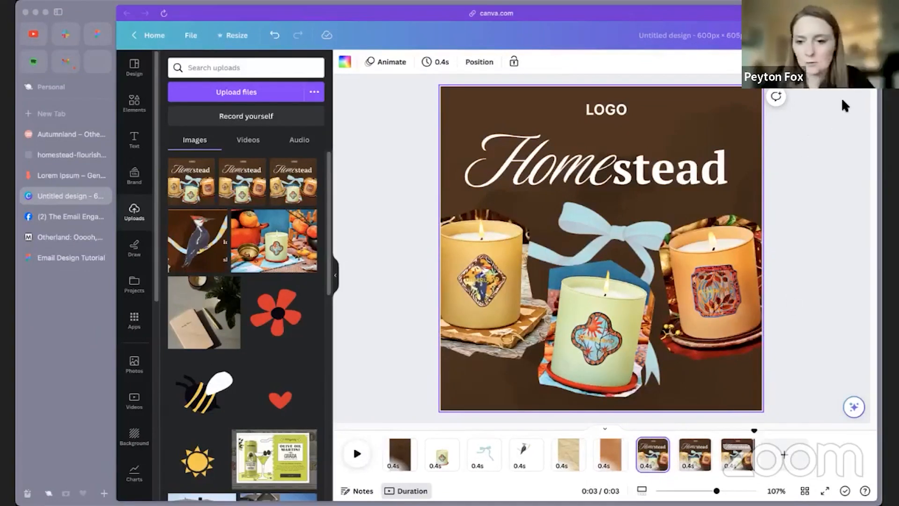
- Limit the design's download to pages 7–9 only
{"action": "left_click", "coordinate": [845, 35]}
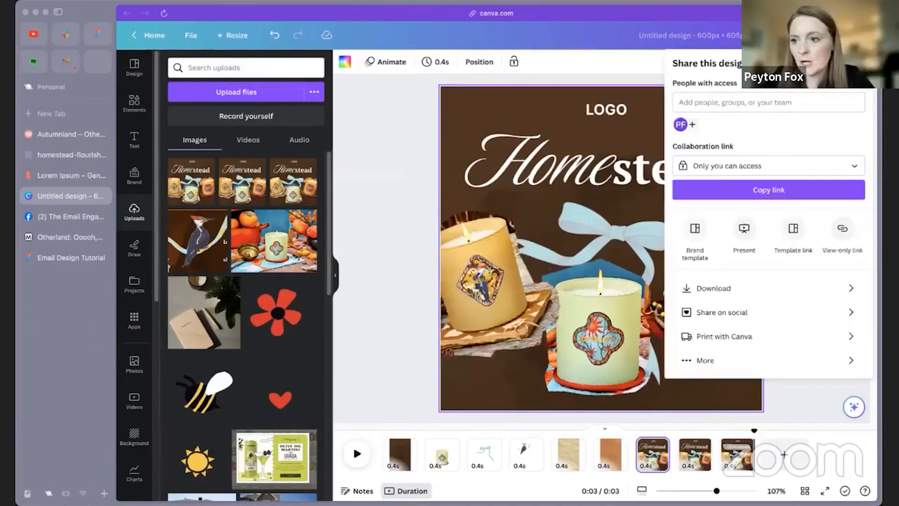
{"action": "left_click", "coordinate": [848, 288]}
{"action": "left_click", "coordinate": [853, 219]}
{"action": "scroll", "coordinate": [850, 300], "scroll_direction": "down", "scroll_amount": 5}
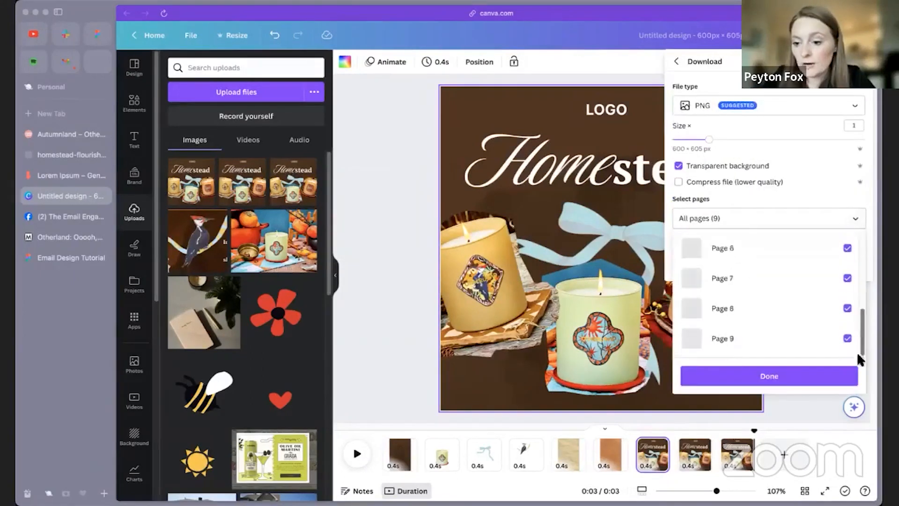
{"action": "left_click", "coordinate": [850, 274]}
{"action": "left_click", "coordinate": [848, 338]}
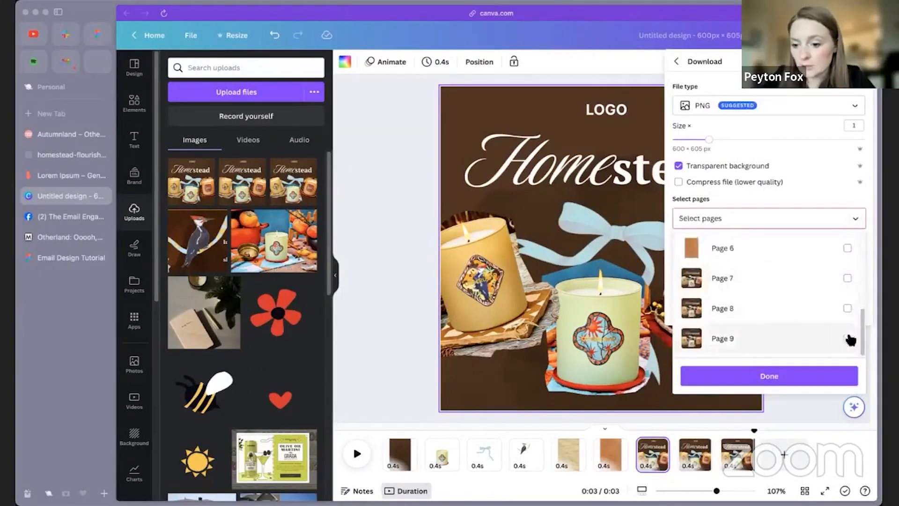
{"action": "left_click", "coordinate": [848, 278]}
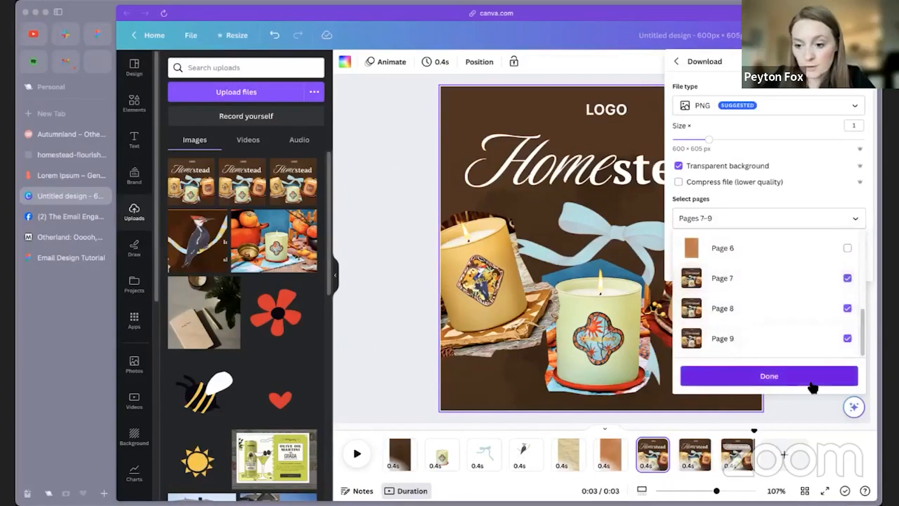
{"action": "left_click", "coordinate": [810, 387]}
- Set the download file type to GIF and download the animated hero
{"action": "left_click", "coordinate": [768, 106]}
{"action": "left_click", "coordinate": [742, 316]}
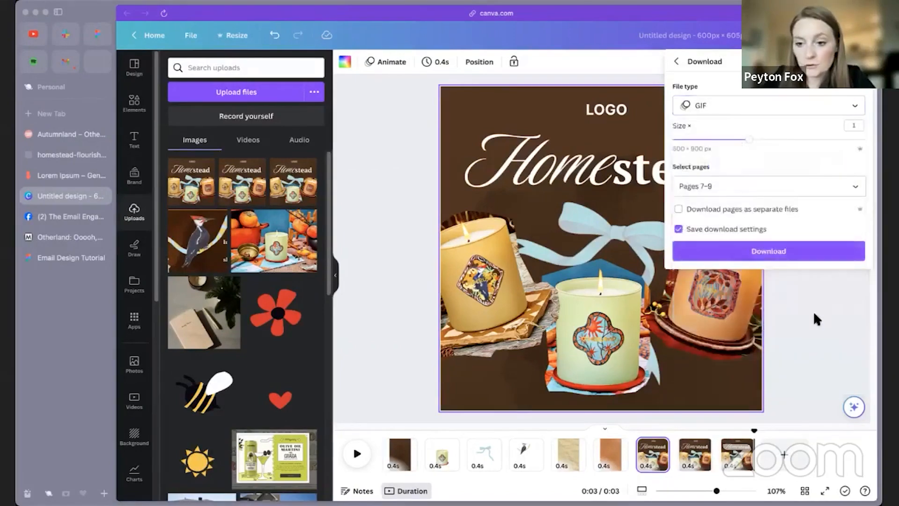
{"action": "left_click", "coordinate": [769, 251]}
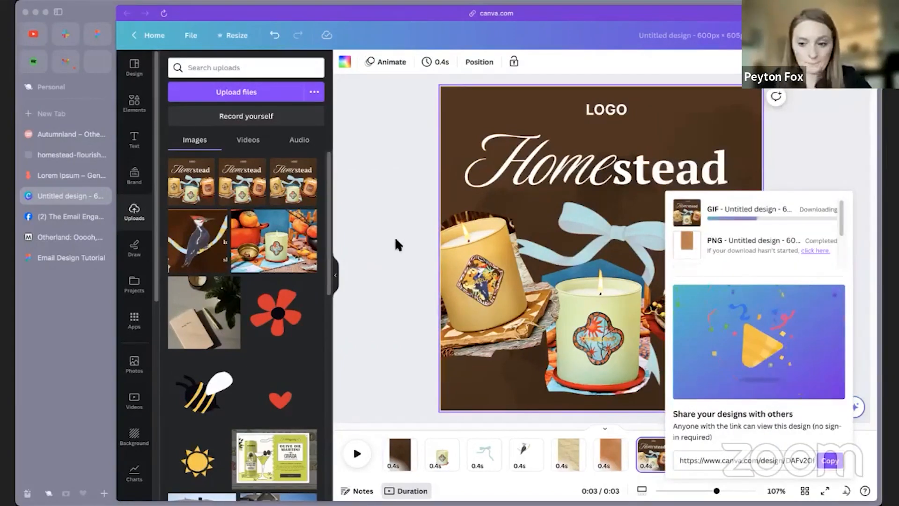
- Switch to the Figma file and move Frames 1, 2 and 3 together to the right, leaving a gap beside the original email
{"action": "left_click", "coordinate": [75, 257]}
{"action": "scroll", "coordinate": [542, 421], "scroll_direction": "left", "scroll_amount": 5}
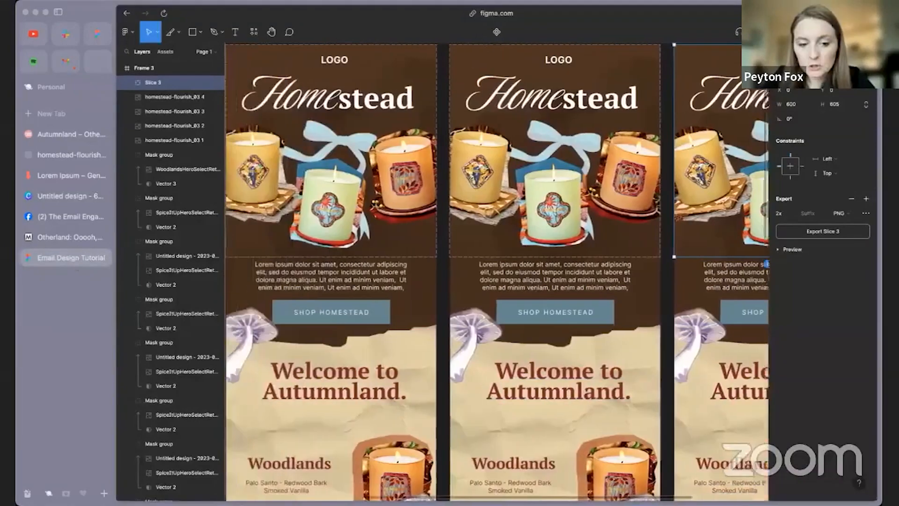
{"action": "scroll", "coordinate": [539, 295], "scroll_direction": "down", "scroll_amount": 5}
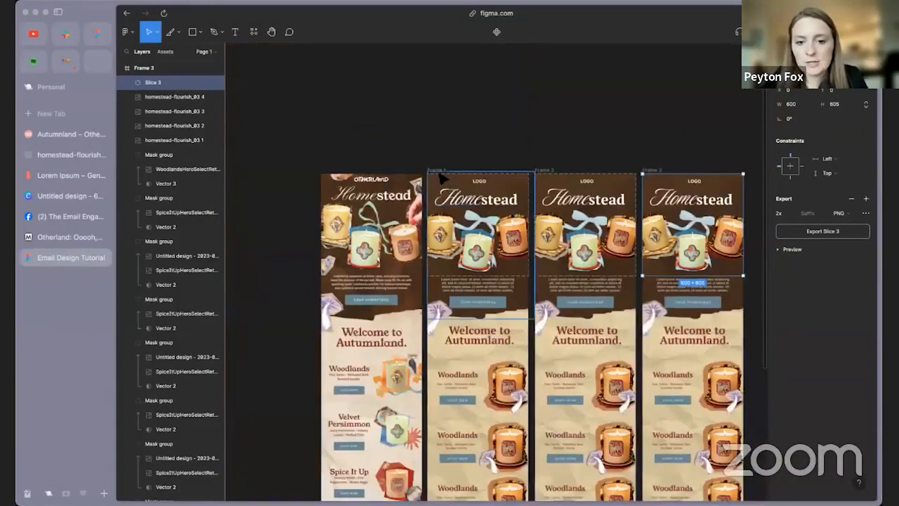
{"action": "left_click", "coordinate": [511, 174]}
{"action": "left_click", "coordinate": [614, 172], "text": "shift"}
{"action": "left_click", "coordinate": [658, 172], "text": "shift"}
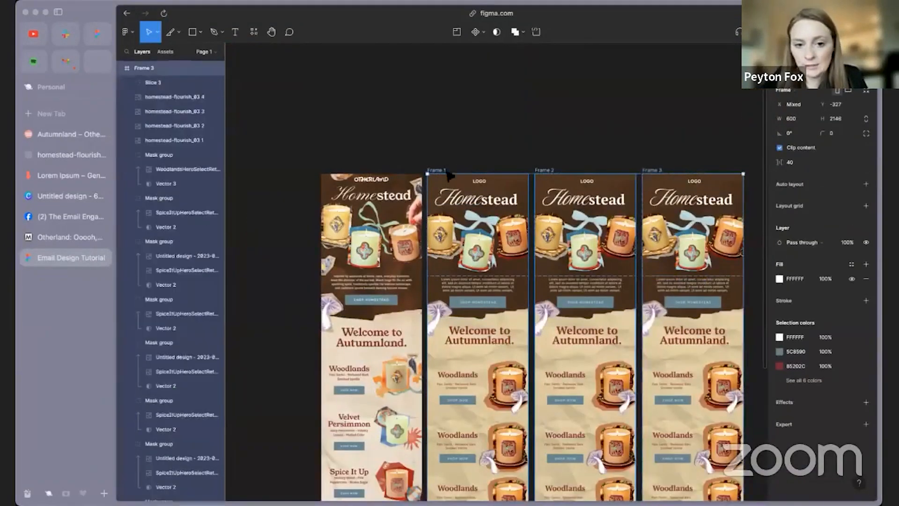
{"action": "left_click_drag", "start_coordinate": [440, 176], "coordinate": [621, 176]}
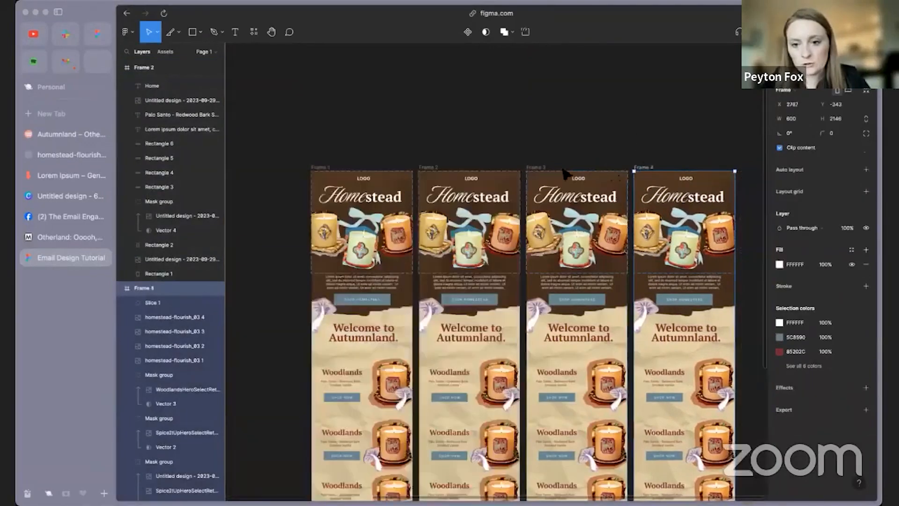
- Place the copy of Frame 1 in the gap beside the original email and rename it Final Design
{"action": "left_click_drag", "start_coordinate": [651, 174], "coordinate": [381, 170]}
{"action": "double_click", "coordinate": [381, 171]}
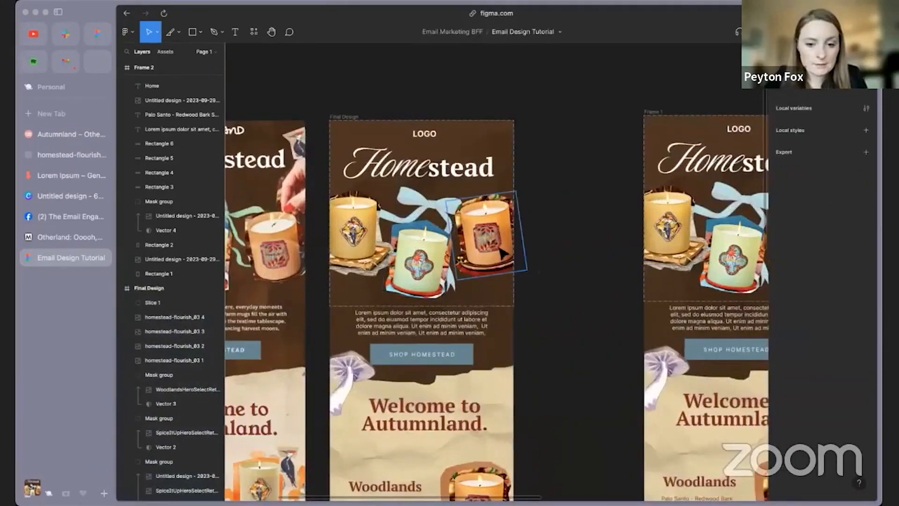
- Delete the candles, ribbon and Homestead title from the hero of the Final Design frame
{"action": "left_click", "coordinate": [500, 252]}
{"action": "key", "text": "Delete"}
{"action": "left_click", "coordinate": [430, 279]}
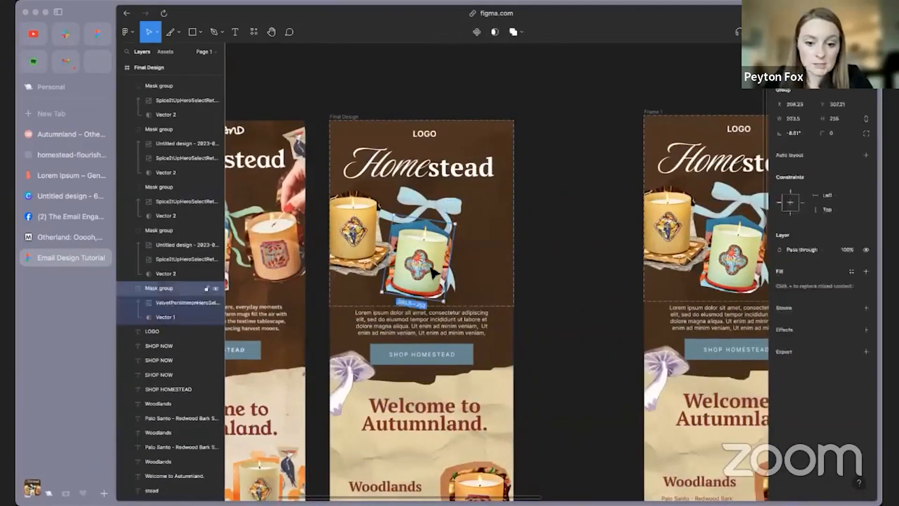
{"action": "key", "text": "Delete"}
{"action": "left_click", "coordinate": [413, 216]}
{"action": "key", "text": "Delete"}
{"action": "left_click", "coordinate": [451, 172]}
{"action": "key", "text": "Delete"}
{"action": "left_click", "coordinate": [401, 169]}
{"action": "key", "text": "Delete"}
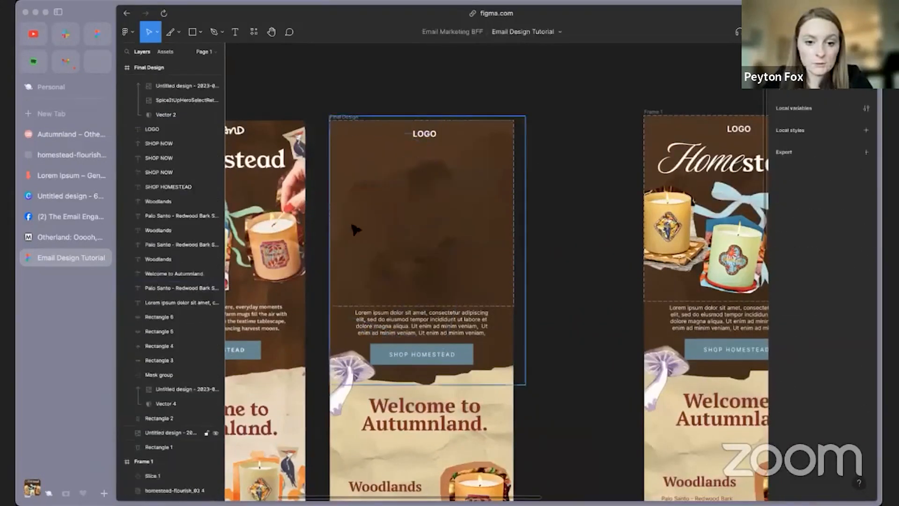
{"action": "mouse_move", "coordinate": [32, 483]}
{"action": "left_click_drag", "start_coordinate": [421, 242], "coordinate": [423, 243]}
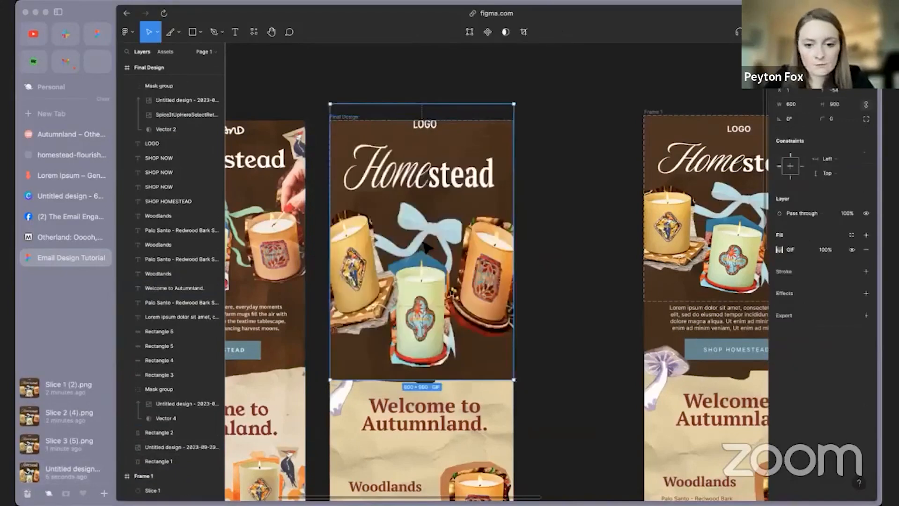
{"action": "key", "text": "Delete"}
- Insert the downloaded GIF on the canvas outside the Final Design frame, overlapping its hero
{"action": "mouse_move", "coordinate": [26, 490]}
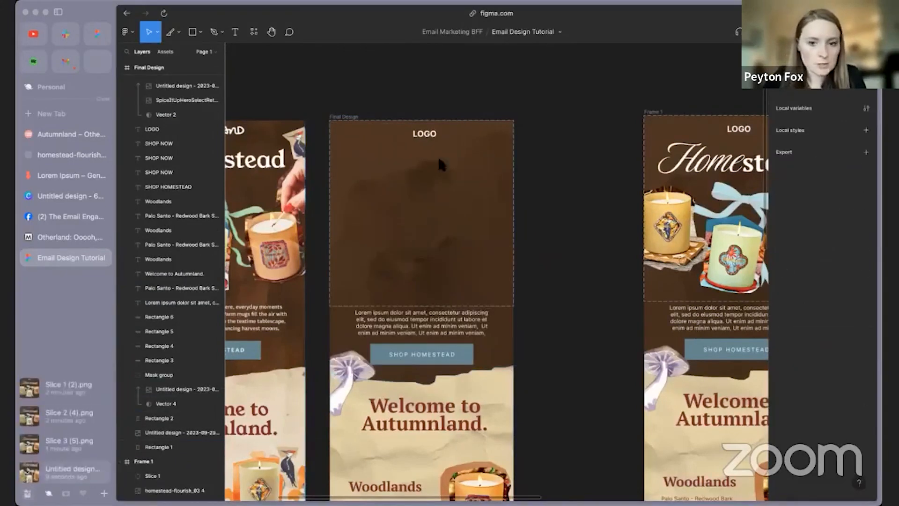
{"action": "left_click_drag", "start_coordinate": [26, 478], "coordinate": [565, 102]}
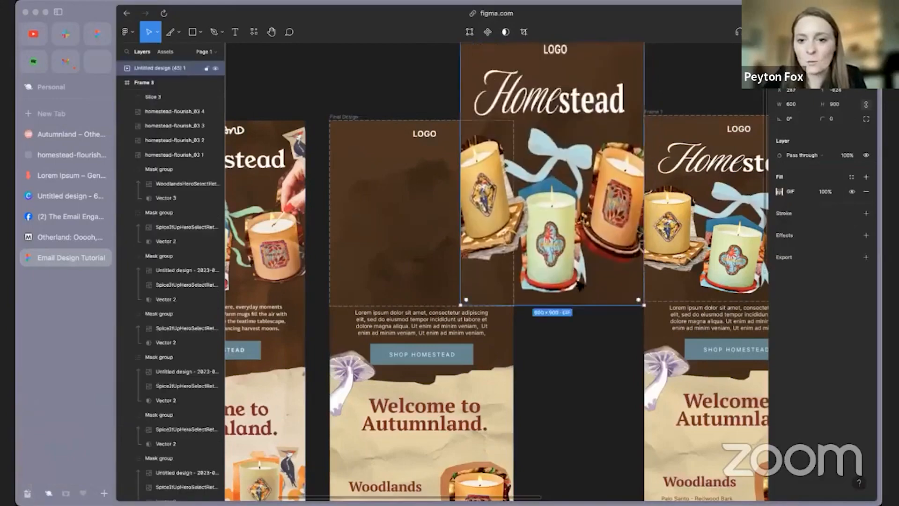
- Delete the 600 × 900 GIF overlapping the Final Design hero
{"action": "left_click_drag", "start_coordinate": [569, 148], "coordinate": [562, 349]}
{"action": "key", "text": "Delete"}
{"action": "mouse_move", "coordinate": [28, 493]}
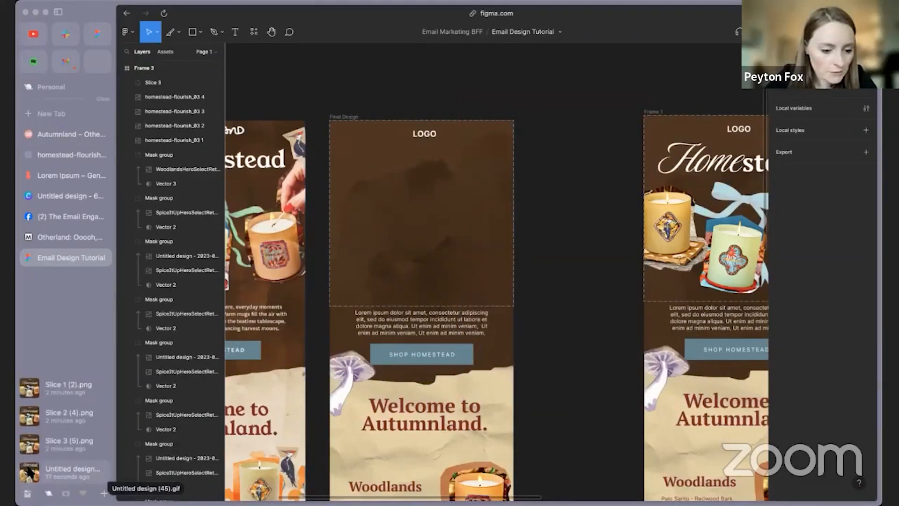
- Switch to the Canva design and download pages 7–9 together as a GIF at 600 × 605 px
{"action": "left_click", "coordinate": [70, 195]}
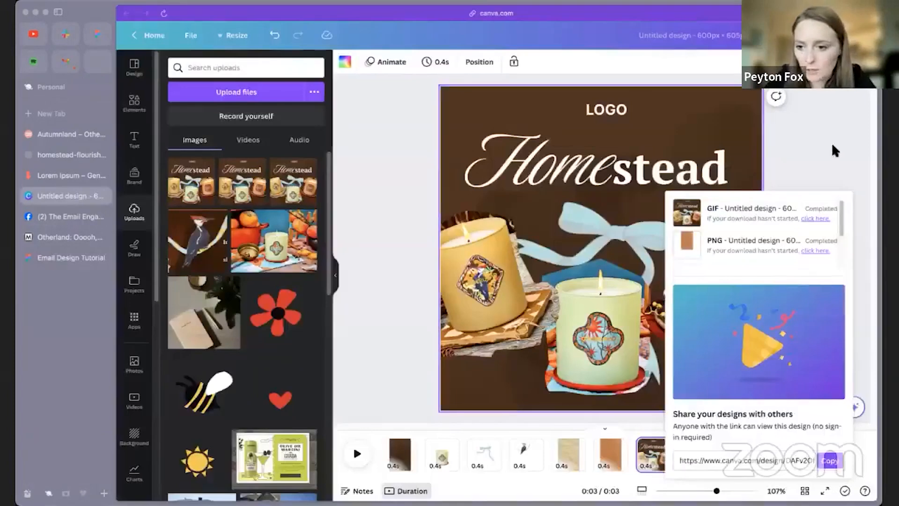
{"action": "left_click", "coordinate": [768, 288]}
{"action": "left_click", "coordinate": [815, 188]}
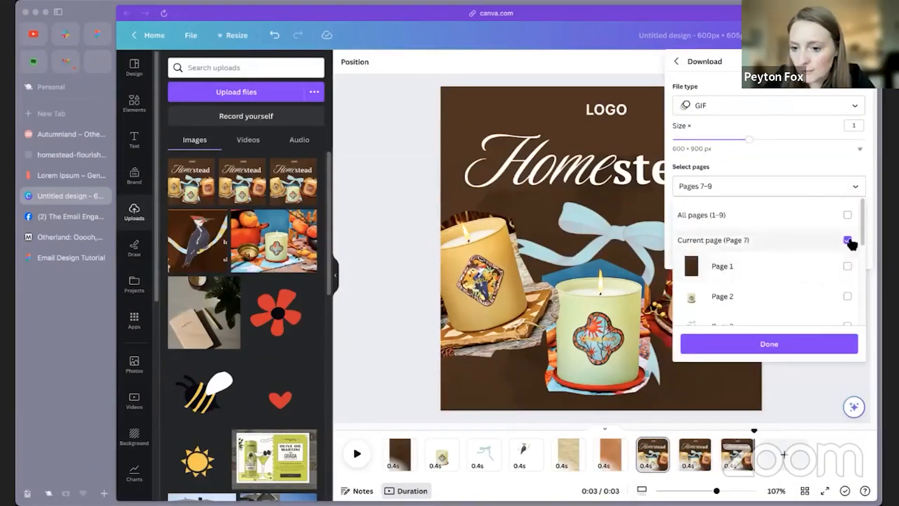
{"action": "scroll", "coordinate": [848, 252], "scroll_direction": "down", "scroll_amount": 6}
{"action": "left_click", "coordinate": [817, 351]}
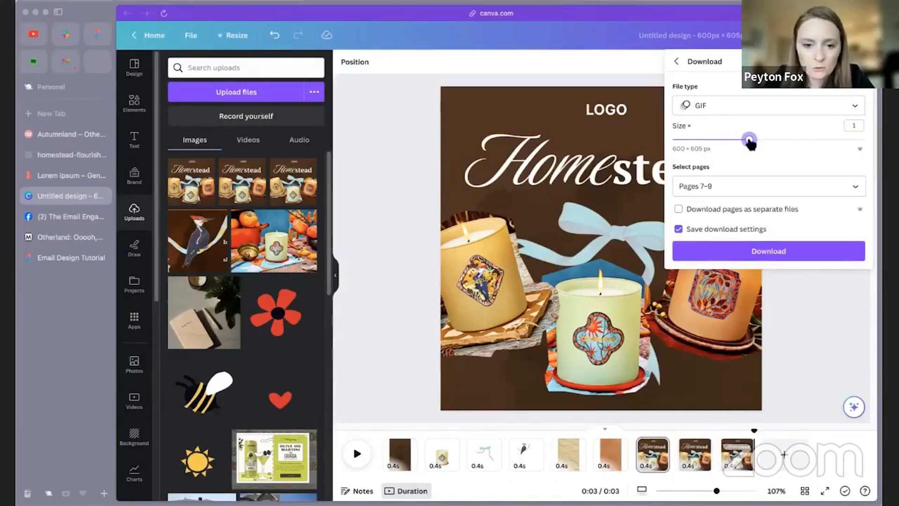
{"action": "left_click", "coordinate": [813, 259]}
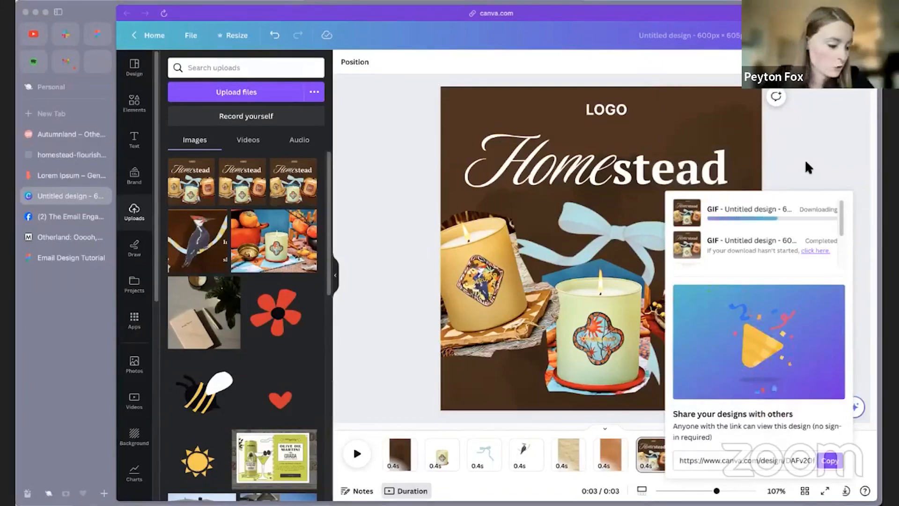
- Switch to the Figma file, insert the new GIF in the Final Design frame and align it over the hero, flush with the frame's edges
{"action": "left_click", "coordinate": [73, 258]}
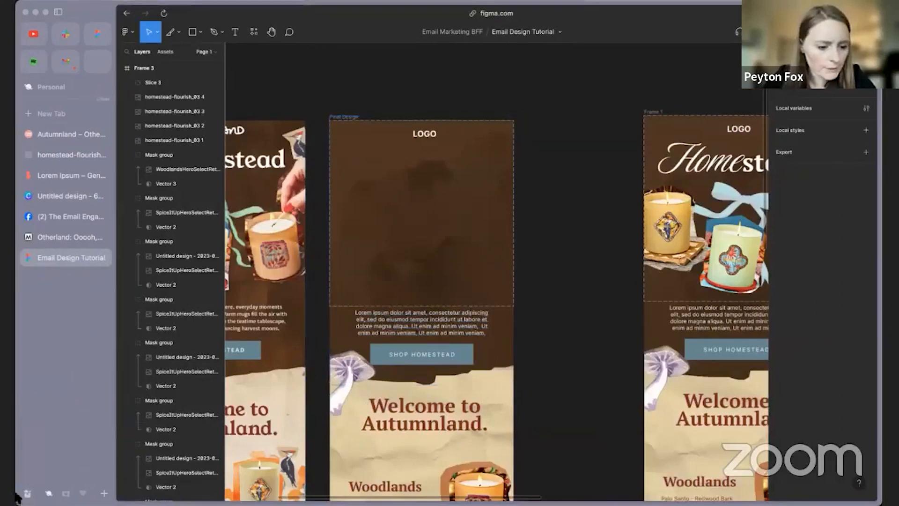
{"action": "mouse_move", "coordinate": [27, 493]}
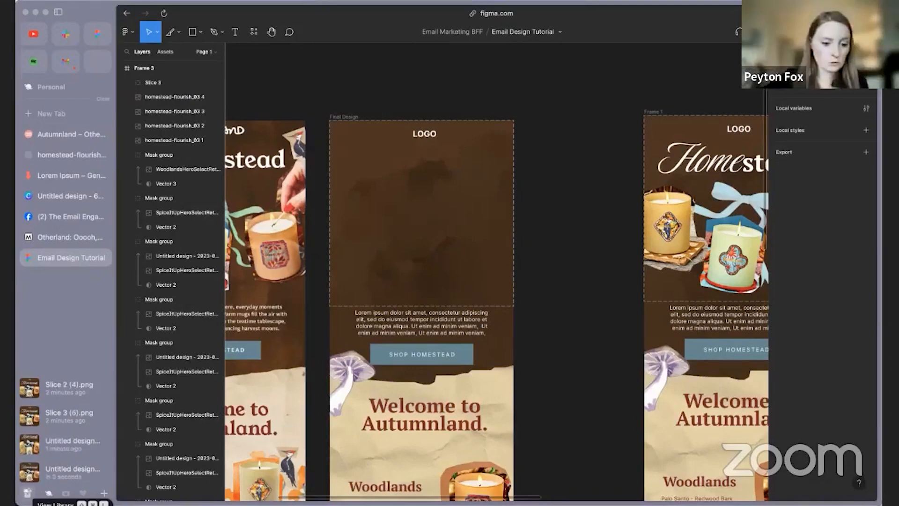
{"action": "left_click_drag", "start_coordinate": [29, 472], "coordinate": [441, 137]}
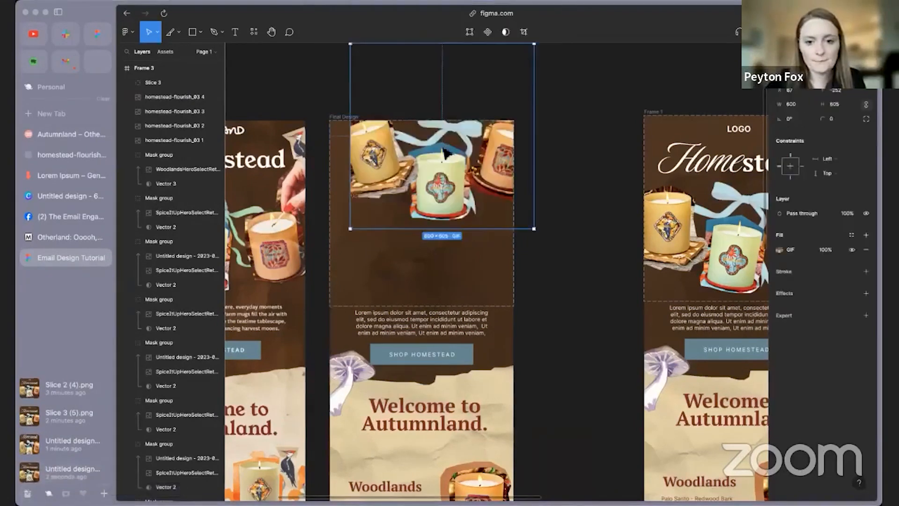
{"action": "left_click_drag", "start_coordinate": [450, 170], "coordinate": [426, 242]}
{"action": "key", "text": "shift+Left"}
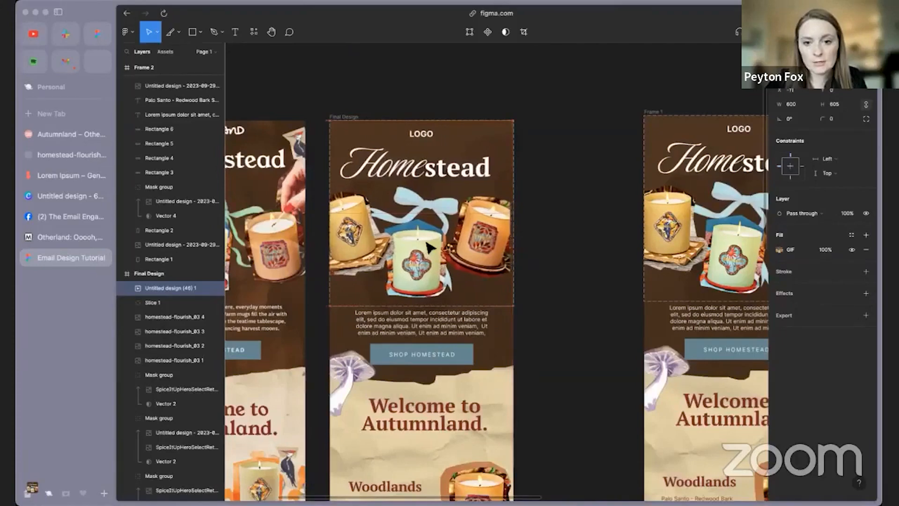
{"action": "key", "text": "shift+2"}
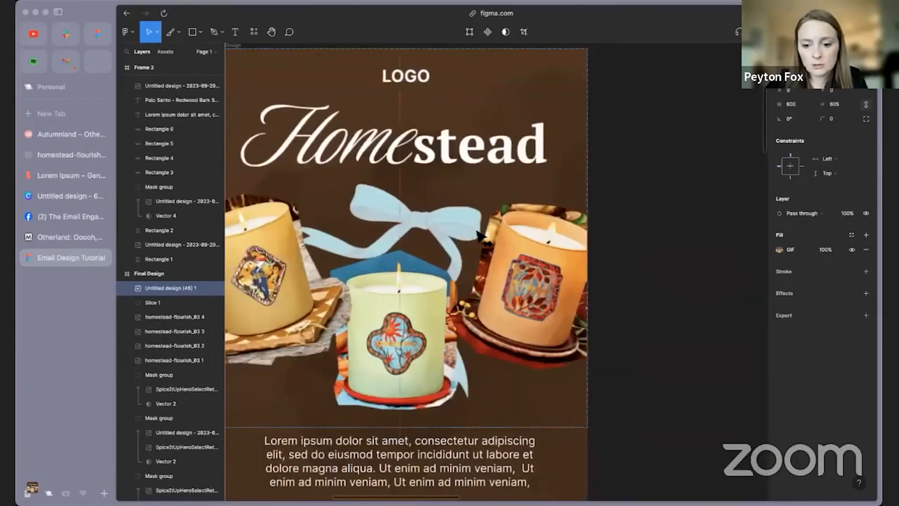
- Select the Final Design frame and present it as a prototype preview
{"action": "left_click", "coordinate": [641, 254]}
{"action": "scroll", "coordinate": [486, 247], "scroll_direction": "down", "scroll_amount": 5}
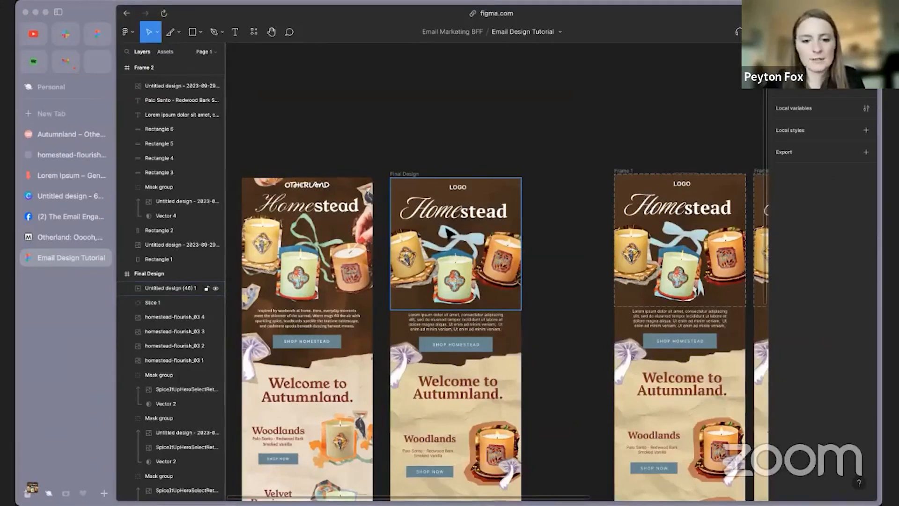
{"action": "key", "text": "shift+2"}
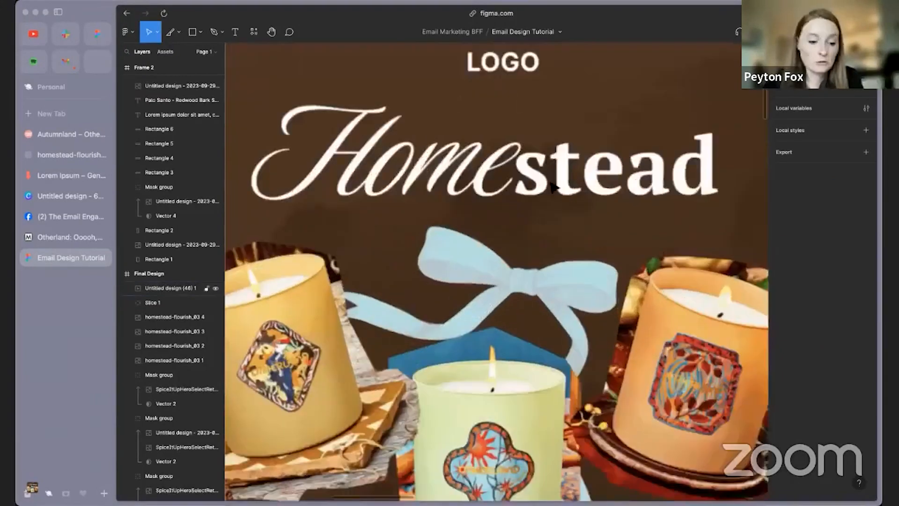
{"action": "scroll", "coordinate": [551, 183], "scroll_direction": "down", "scroll_amount": 3}
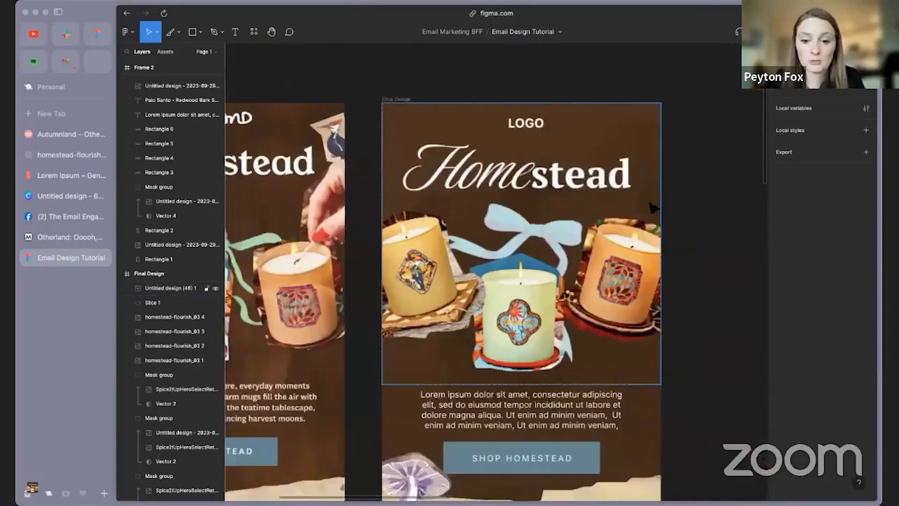
{"action": "left_click", "coordinate": [394, 102]}
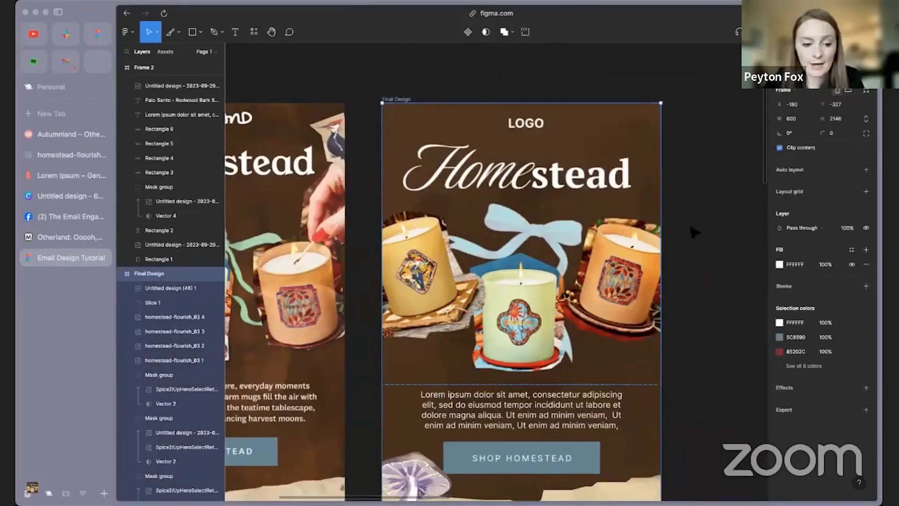
{"action": "left_click", "coordinate": [686, 222]}
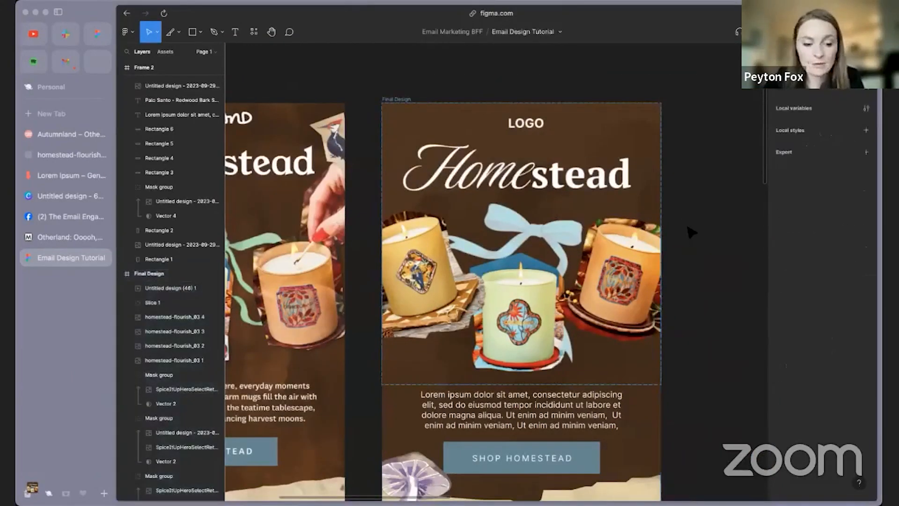
{"action": "left_click", "coordinate": [395, 99]}
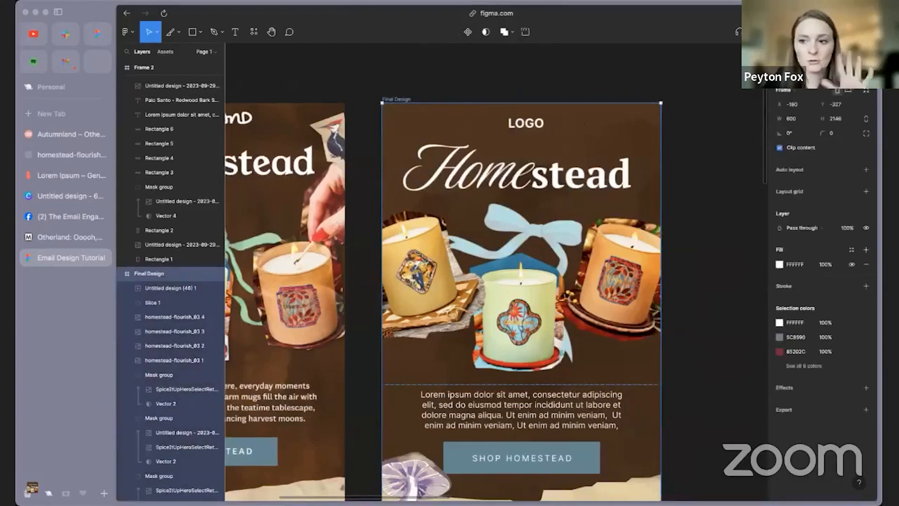
{"action": "key", "text": "alt+super+Return"}
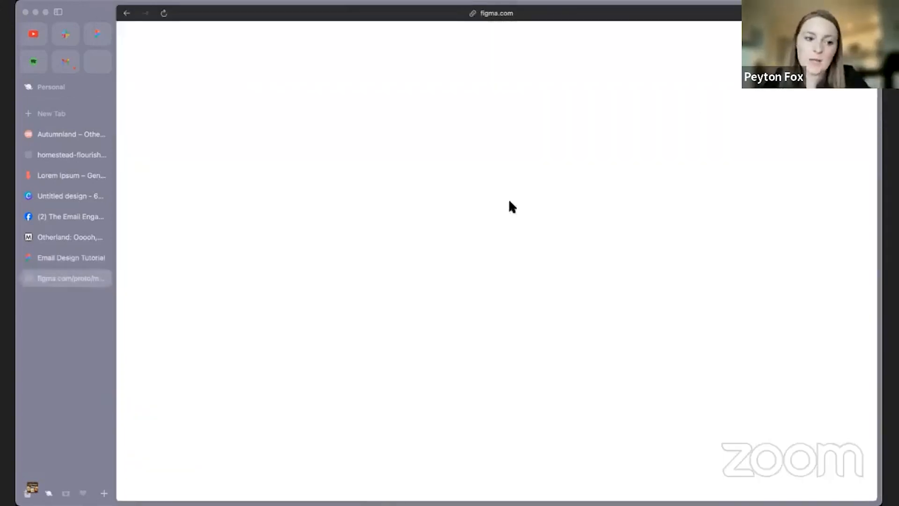
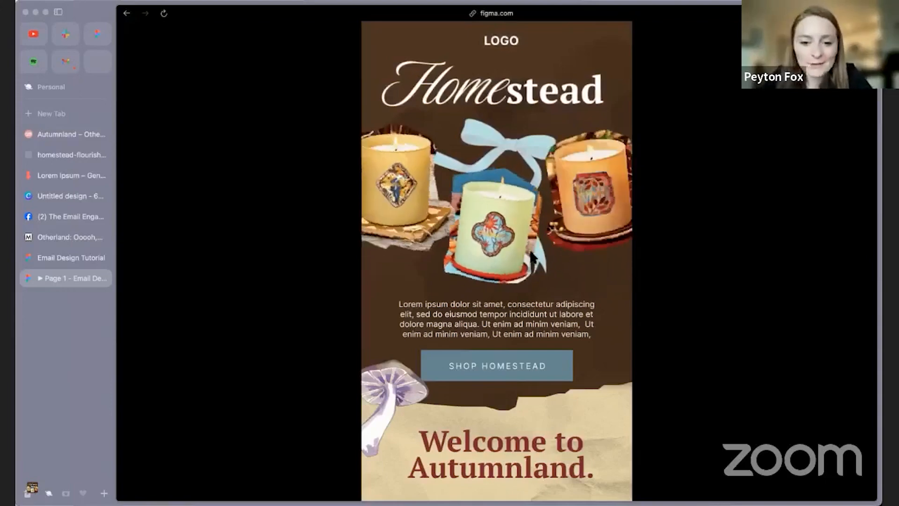
- Examine the presented email from the animated hero through the three Woodlands product sections
{"action": "scroll", "coordinate": [594, 262], "scroll_direction": "down", "scroll_amount": 5}
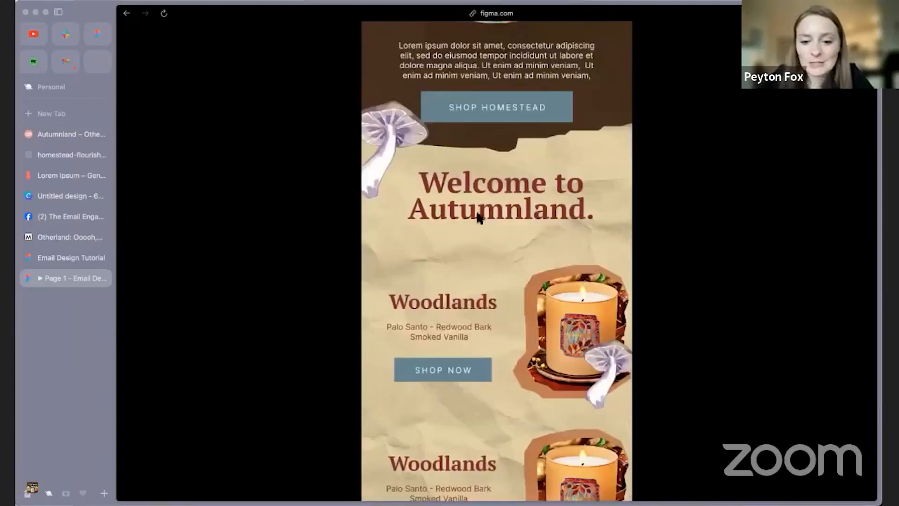
{"action": "scroll", "coordinate": [478, 216], "scroll_direction": "down", "scroll_amount": 2}
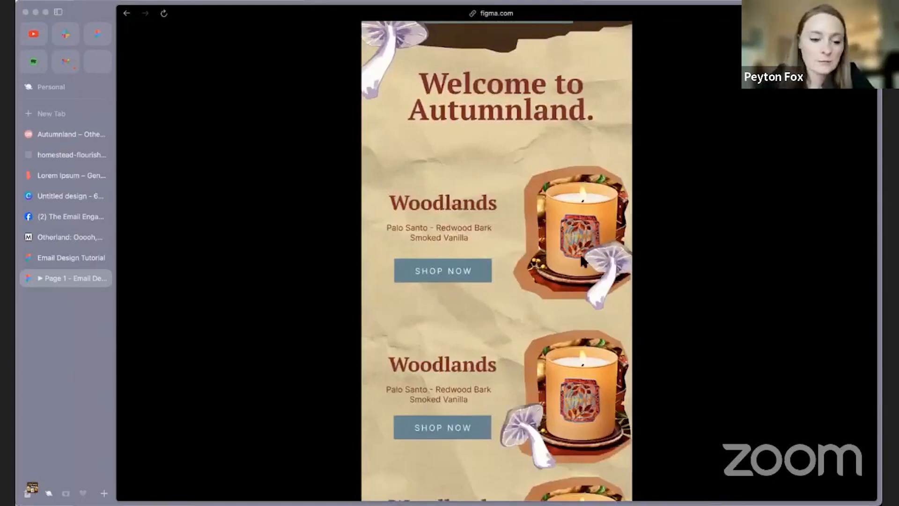
{"action": "scroll", "coordinate": [580, 304], "scroll_direction": "down", "scroll_amount": 3}
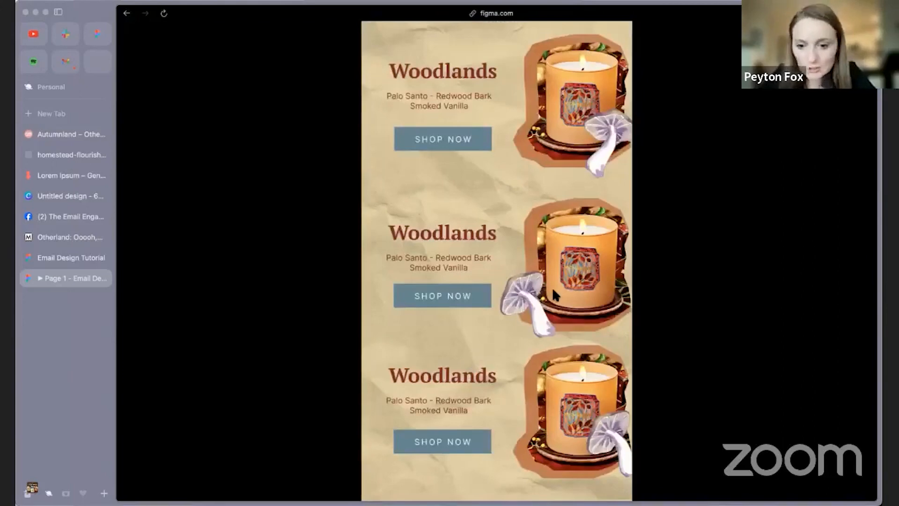
{"action": "scroll", "coordinate": [553, 291], "scroll_direction": "up", "scroll_amount": 15}
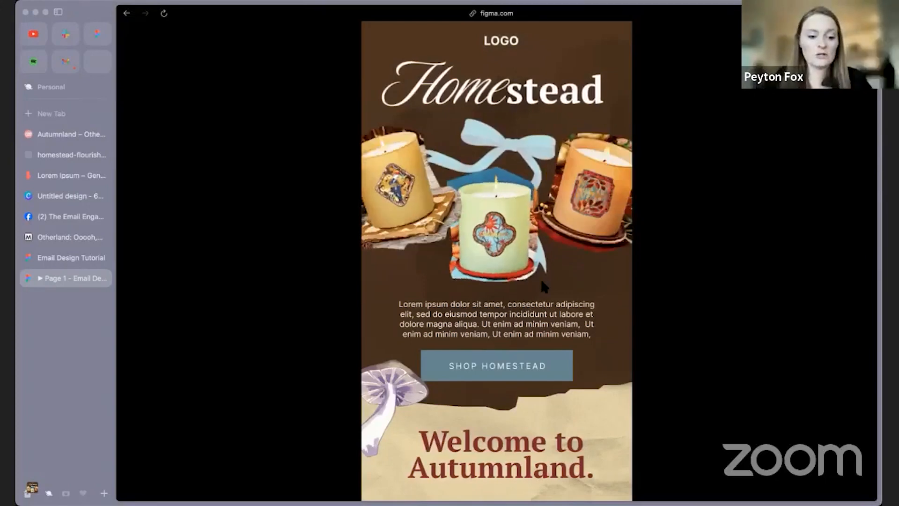
{"action": "scroll", "coordinate": [541, 282], "scroll_direction": "down", "scroll_amount": 3}
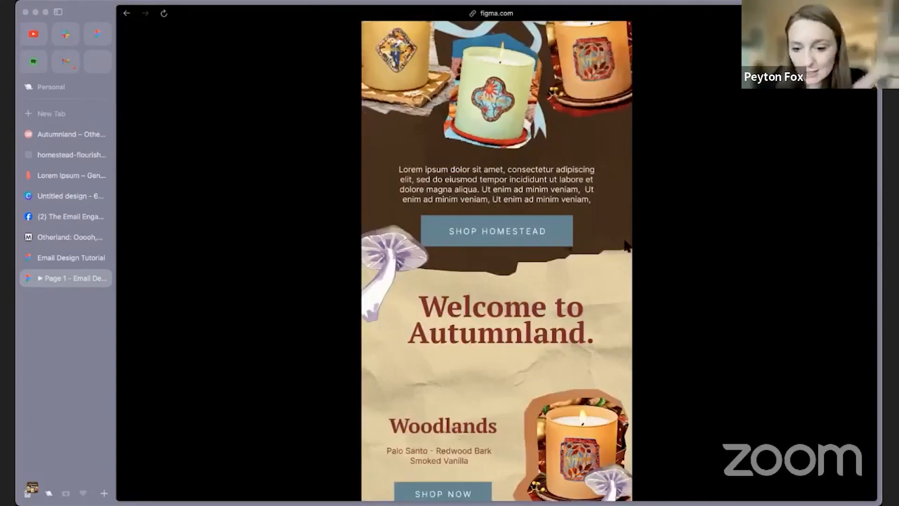
{"action": "scroll", "coordinate": [453, 272], "scroll_direction": "up", "scroll_amount": 1}
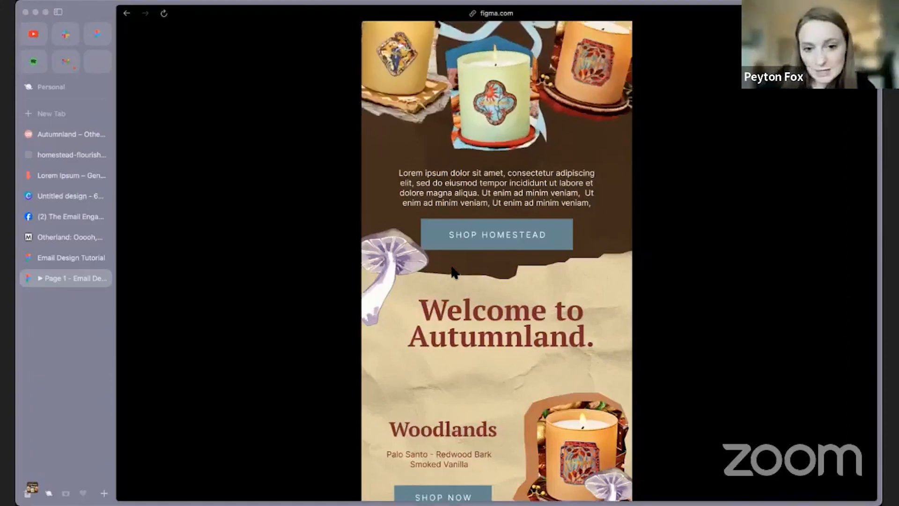
{"action": "scroll", "coordinate": [453, 271], "scroll_direction": "up", "scroll_amount": 3}
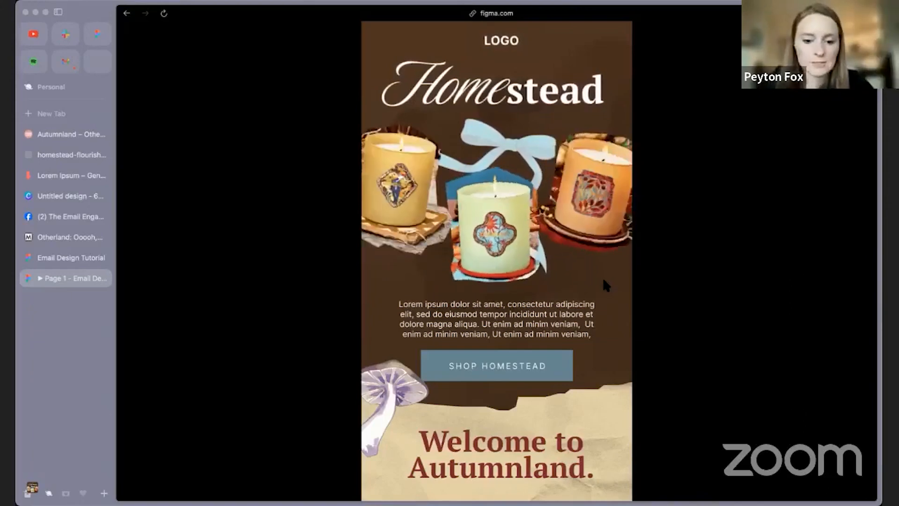
{"action": "scroll", "coordinate": [603, 277], "scroll_direction": "down", "scroll_amount": 3}
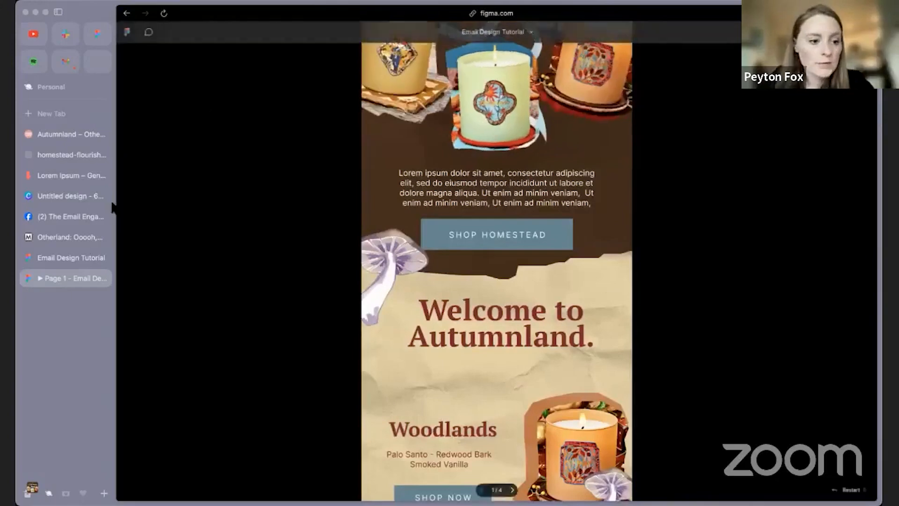
- Back in the design file, duplicate Slice 1 of Final Design, place it directly below the hero and shorten it to about 469 px, ending under the Autumnland heading
{"action": "left_click", "coordinate": [62, 259]}
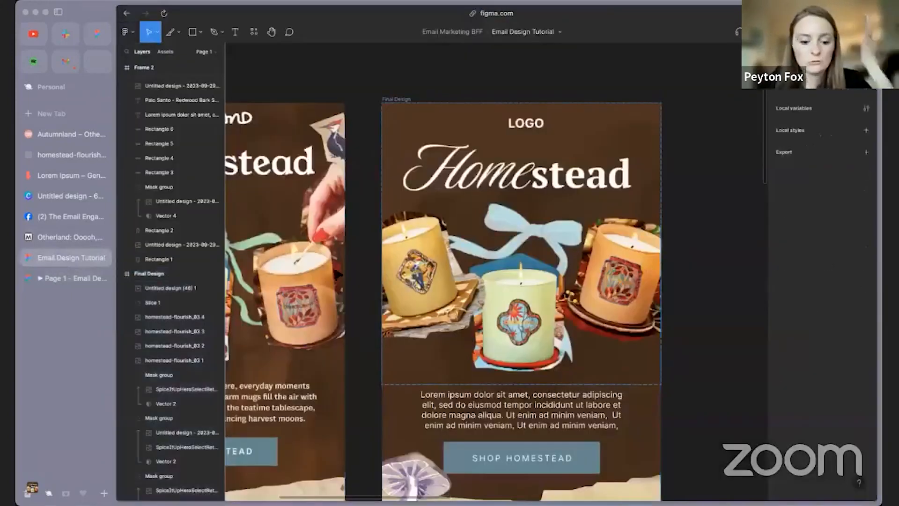
{"action": "scroll", "coordinate": [343, 309], "scroll_direction": "down", "scroll_amount": 3}
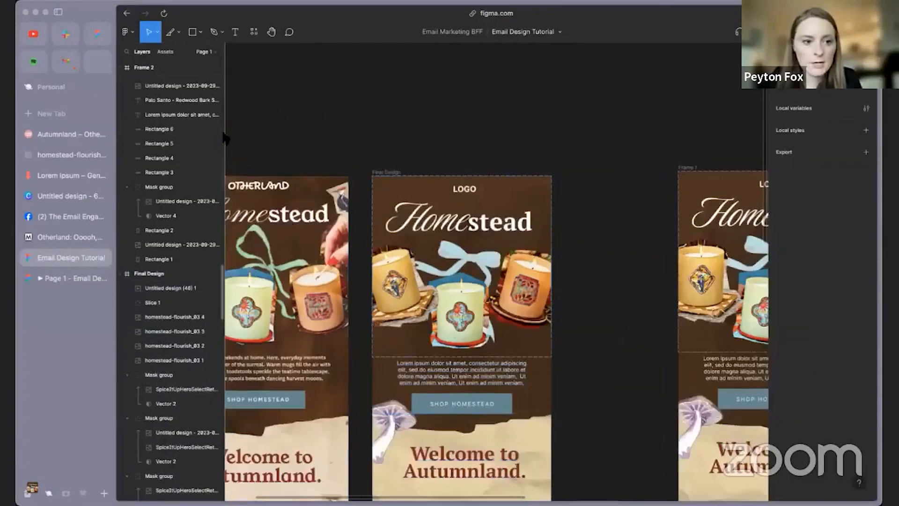
{"action": "scroll", "coordinate": [178, 131], "scroll_direction": "down", "scroll_amount": 5}
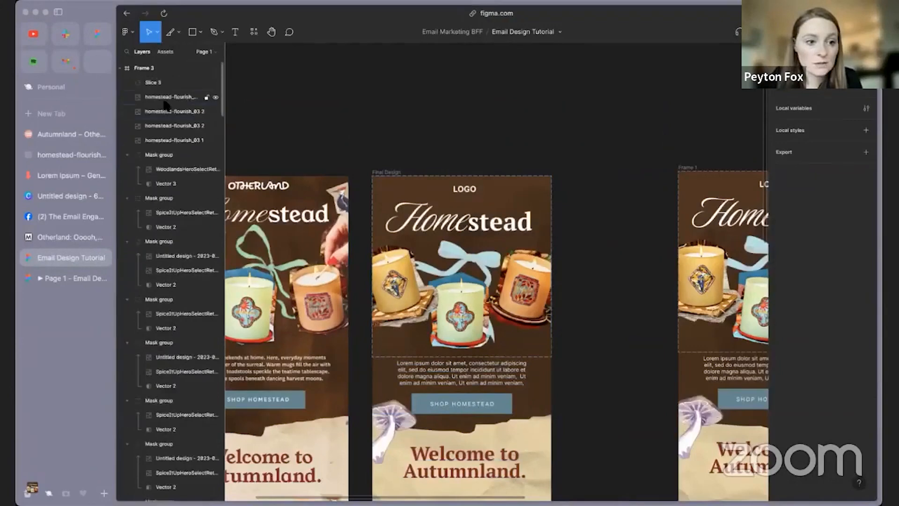
{"action": "left_click", "coordinate": [388, 172]}
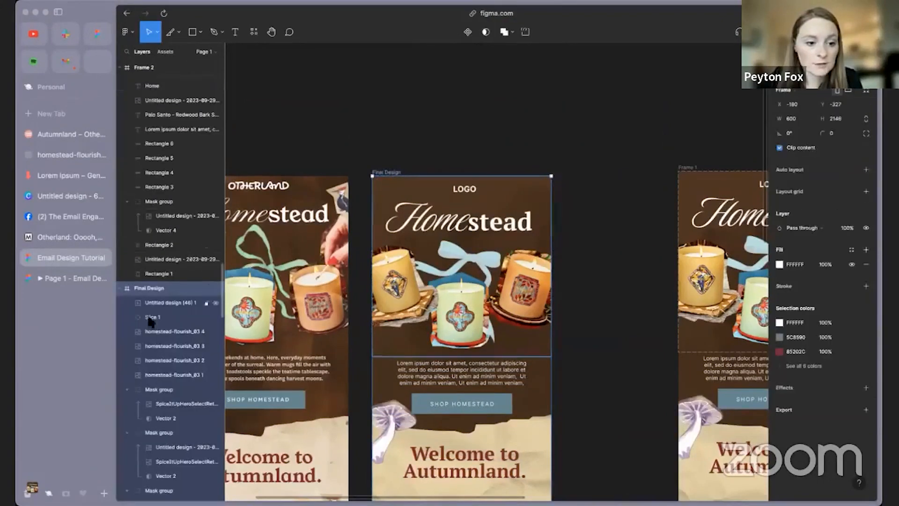
{"action": "left_click", "coordinate": [190, 320]}
{"action": "key", "text": "super+d"}
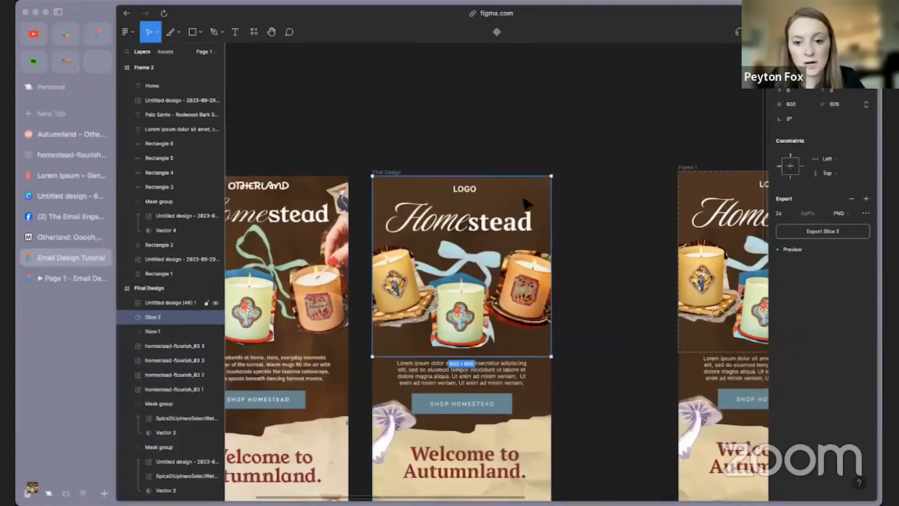
{"action": "left_click_drag", "start_coordinate": [524, 202], "coordinate": [524, 289]}
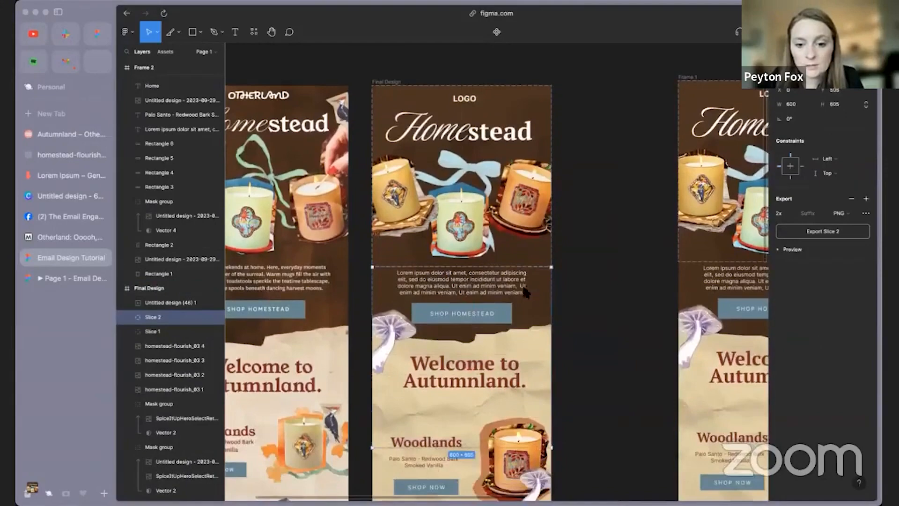
{"action": "left_click_drag", "start_coordinate": [465, 449], "coordinate": [468, 403]}
- Duplicate the intro slice, place it directly below the original and shorten it to about 380 px around the first Woodlands product
{"action": "scroll", "coordinate": [500, 364], "scroll_direction": "down", "scroll_amount": 5}
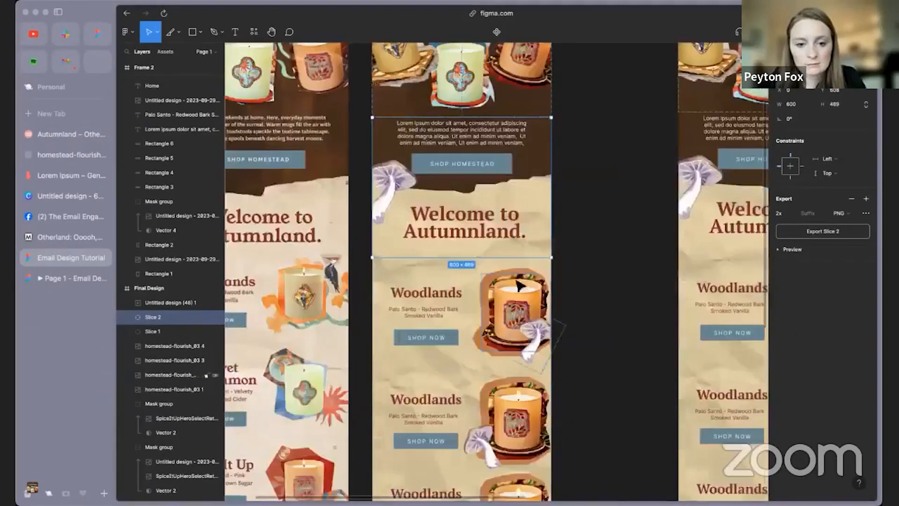
{"action": "key", "text": "super+d"}
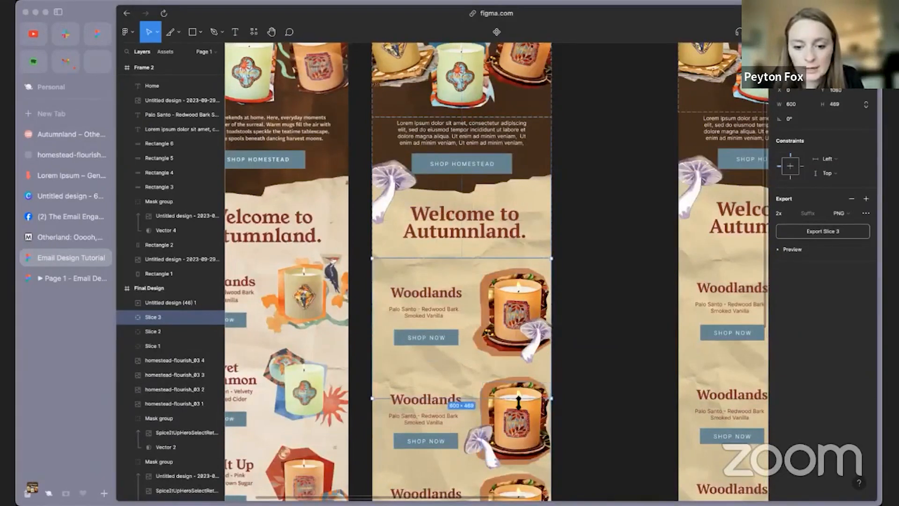
{"action": "left_click_drag", "start_coordinate": [521, 397], "coordinate": [522, 372]}
- Duplicate the first product slice, place it directly below the original and shorten it to about 341 px around the second Woodlands product
{"action": "key", "text": "super+d"}
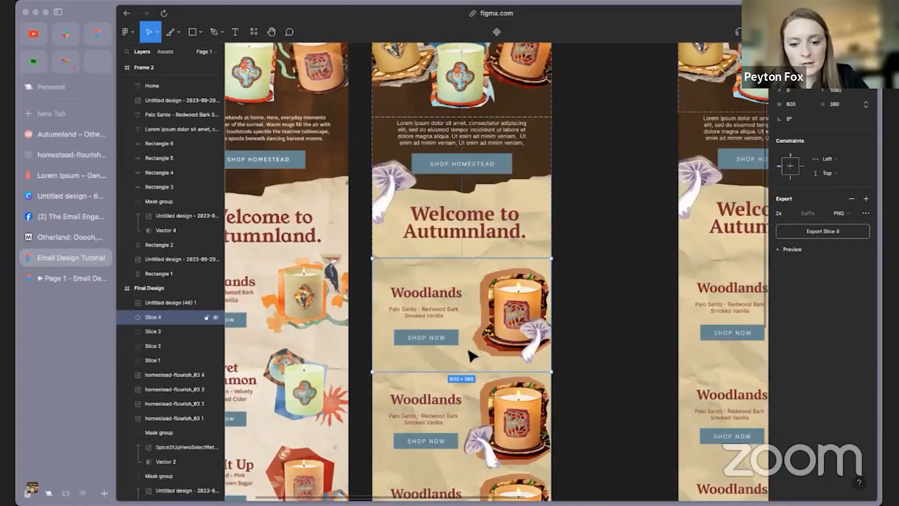
{"action": "scroll", "coordinate": [473, 365], "scroll_direction": "down", "scroll_amount": 3}
{"action": "mouse_move", "coordinate": [487, 388]}
{"action": "left_mouse_down"}
{"action": "mouse_move", "coordinate": [479, 405]}
{"action": "mouse_move", "coordinate": [477, 395]}
{"action": "left_mouse_up"}
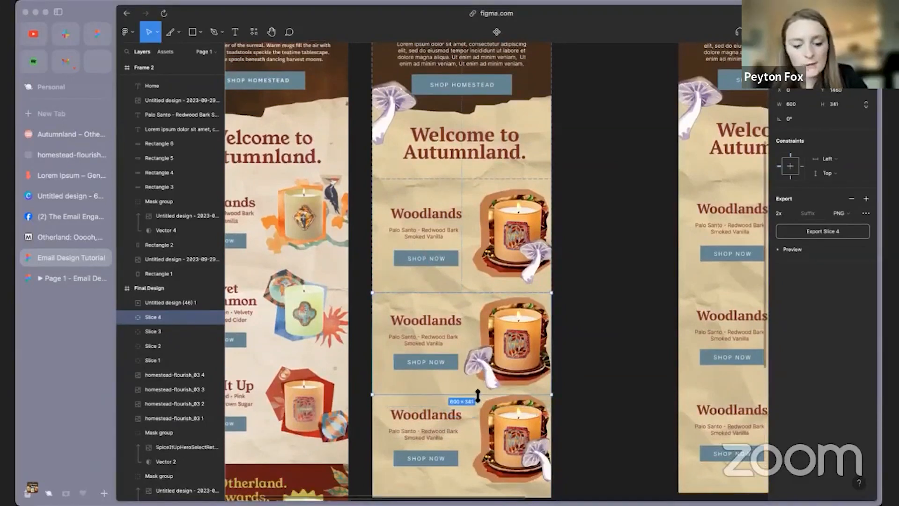
- Duplicate the second product slice and place it directly below the original to cover the third Woodlands product, and leave nothing selected
{"action": "scroll", "coordinate": [476, 398], "scroll_direction": "down", "scroll_amount": 3}
{"action": "key", "text": "super+d"}
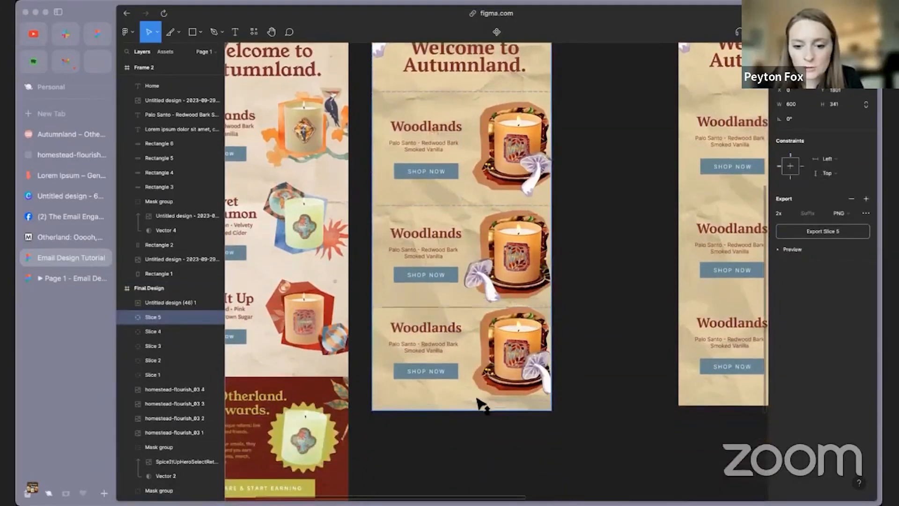
{"action": "left_click_drag", "start_coordinate": [477, 399], "coordinate": [477, 397]}
{"action": "key", "text": "Escape"}
{"action": "scroll", "coordinate": [489, 227], "scroll_direction": "up", "scroll_amount": 3}
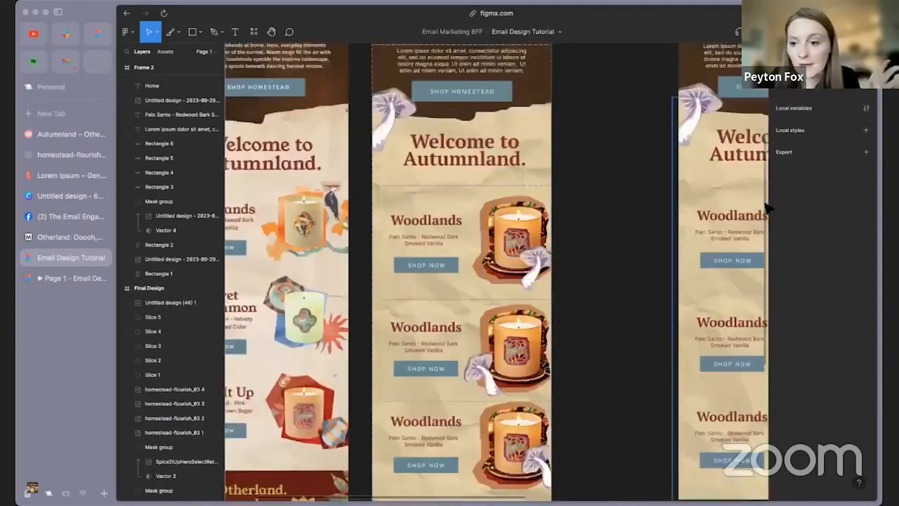
{"action": "scroll", "coordinate": [468, 169], "scroll_direction": "up", "scroll_amount": 3}
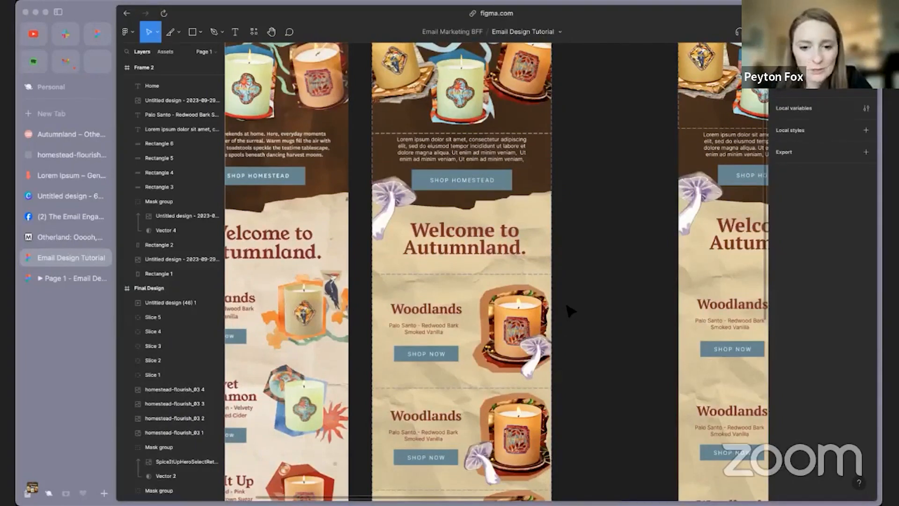
{"action": "scroll", "coordinate": [572, 308], "scroll_direction": "up", "scroll_amount": 5}
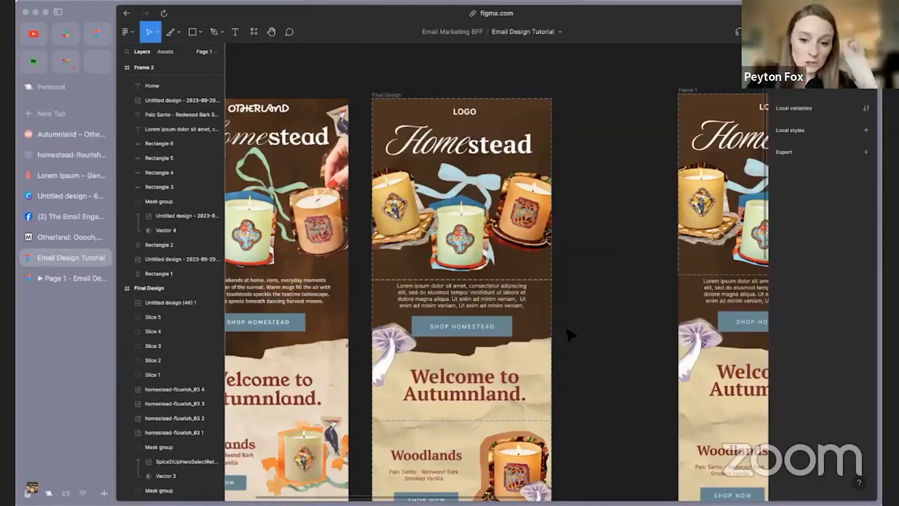
{"action": "scroll", "coordinate": [569, 333], "scroll_direction": "down", "scroll_amount": 5}
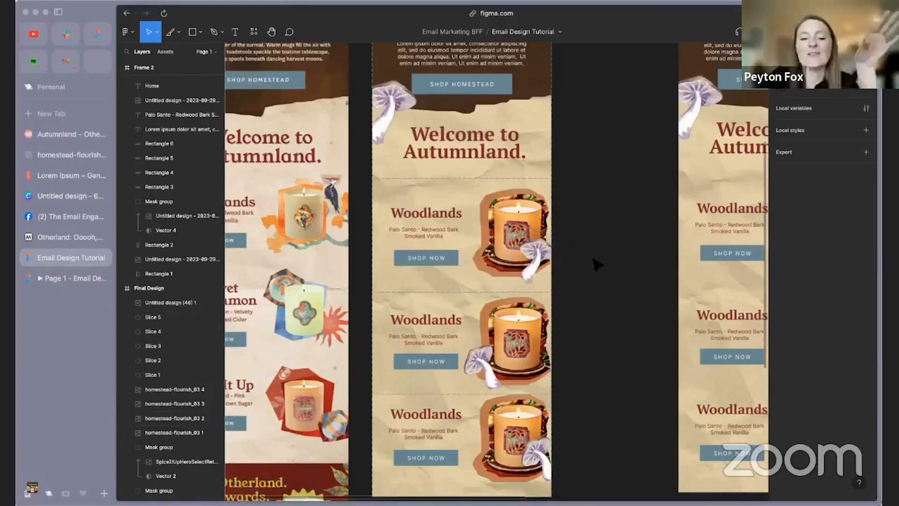
{"action": "scroll", "coordinate": [591, 260], "scroll_direction": "up", "scroll_amount": 1}
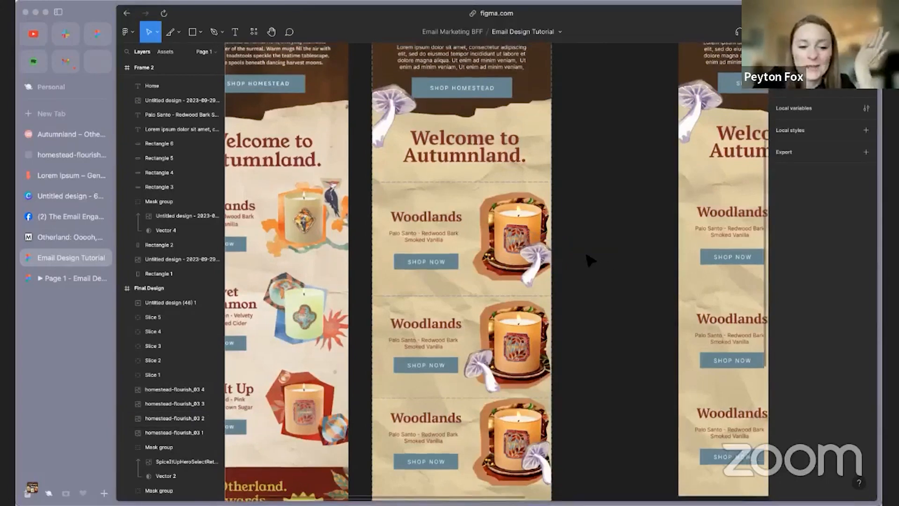
{"action": "scroll", "coordinate": [591, 260], "scroll_direction": "up", "scroll_amount": 5}
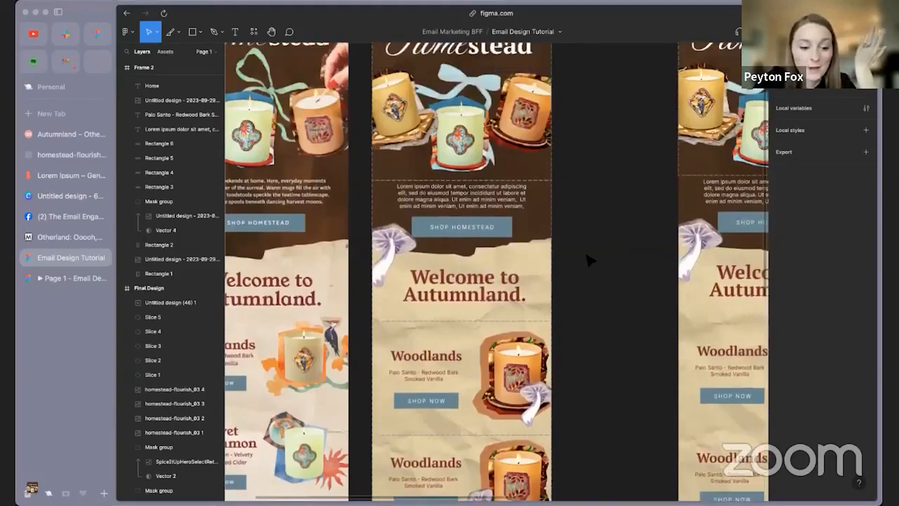